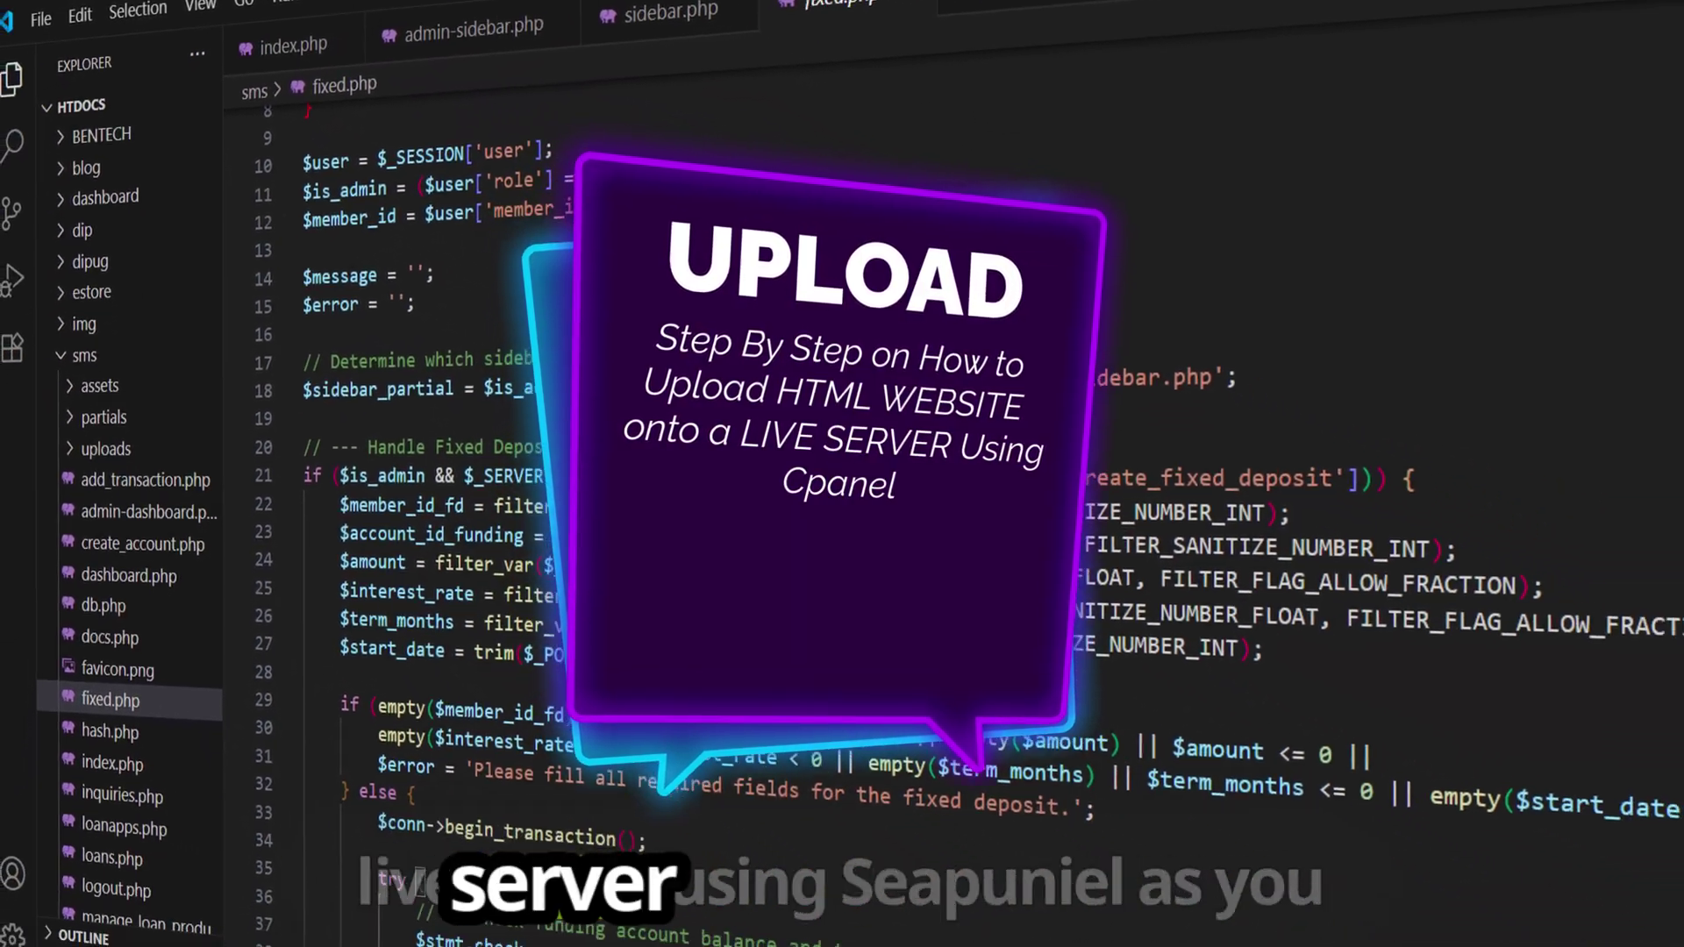
# Re-expand the sms project folder in the Explorer sidebar and open hash.php, scrolling through it.
pyautogui.click(70, 336)
pyautogui.click(70, 336)
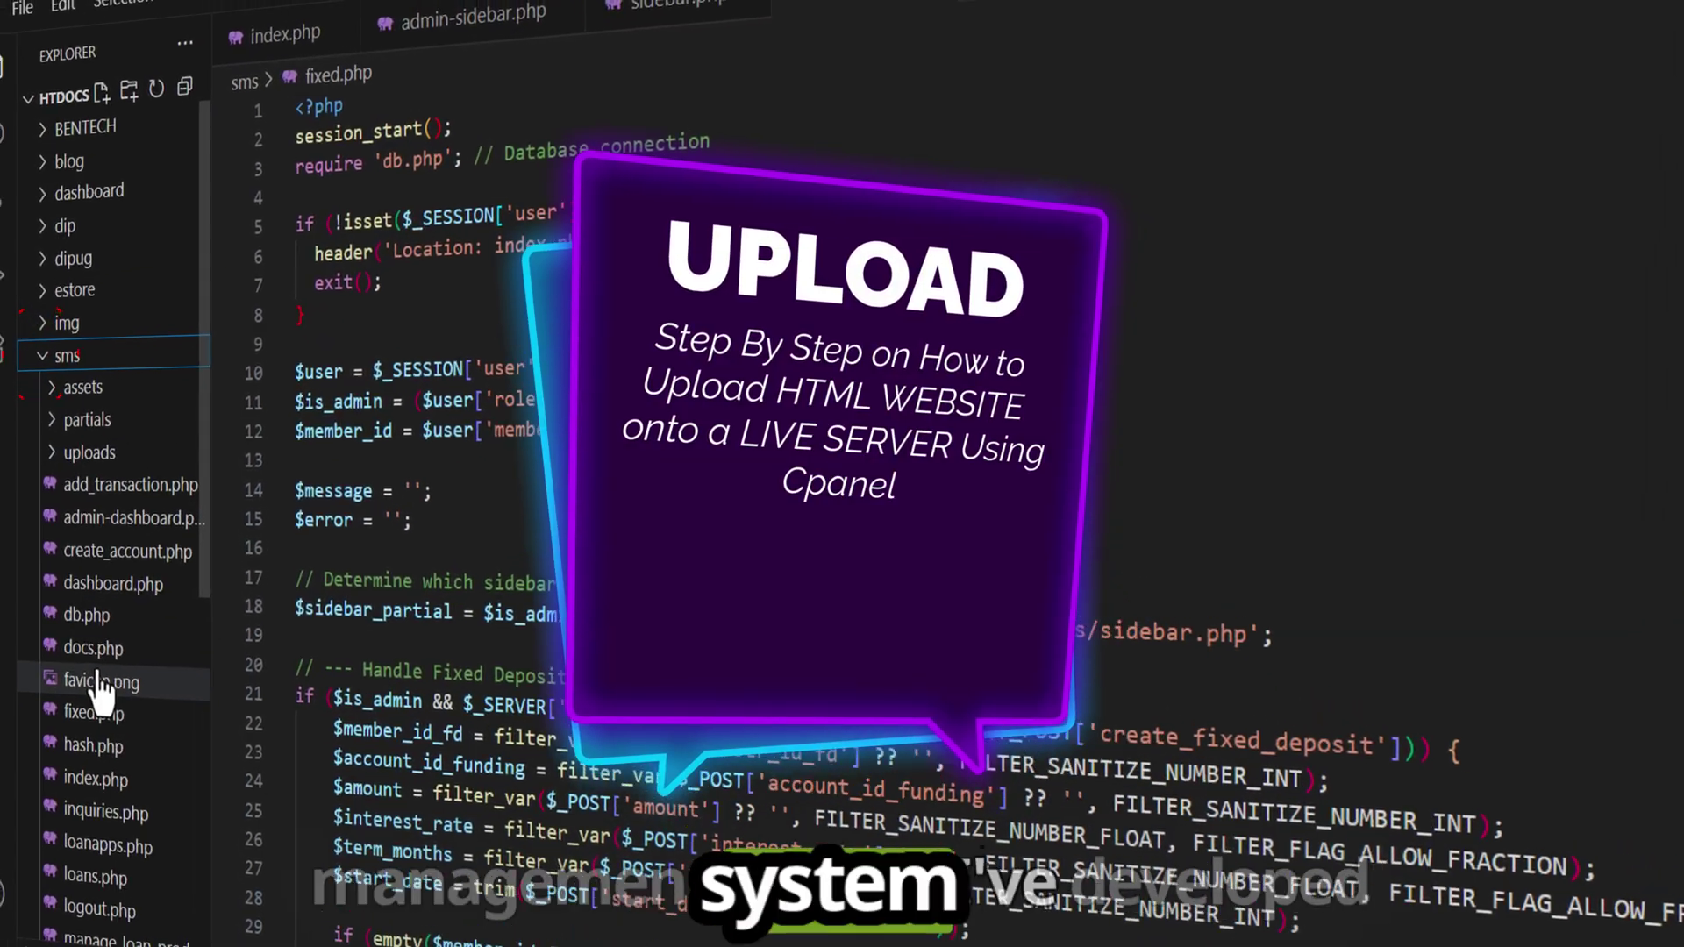
pyautogui.click(80, 716)
pyautogui.scroll(-1, 964, 527)
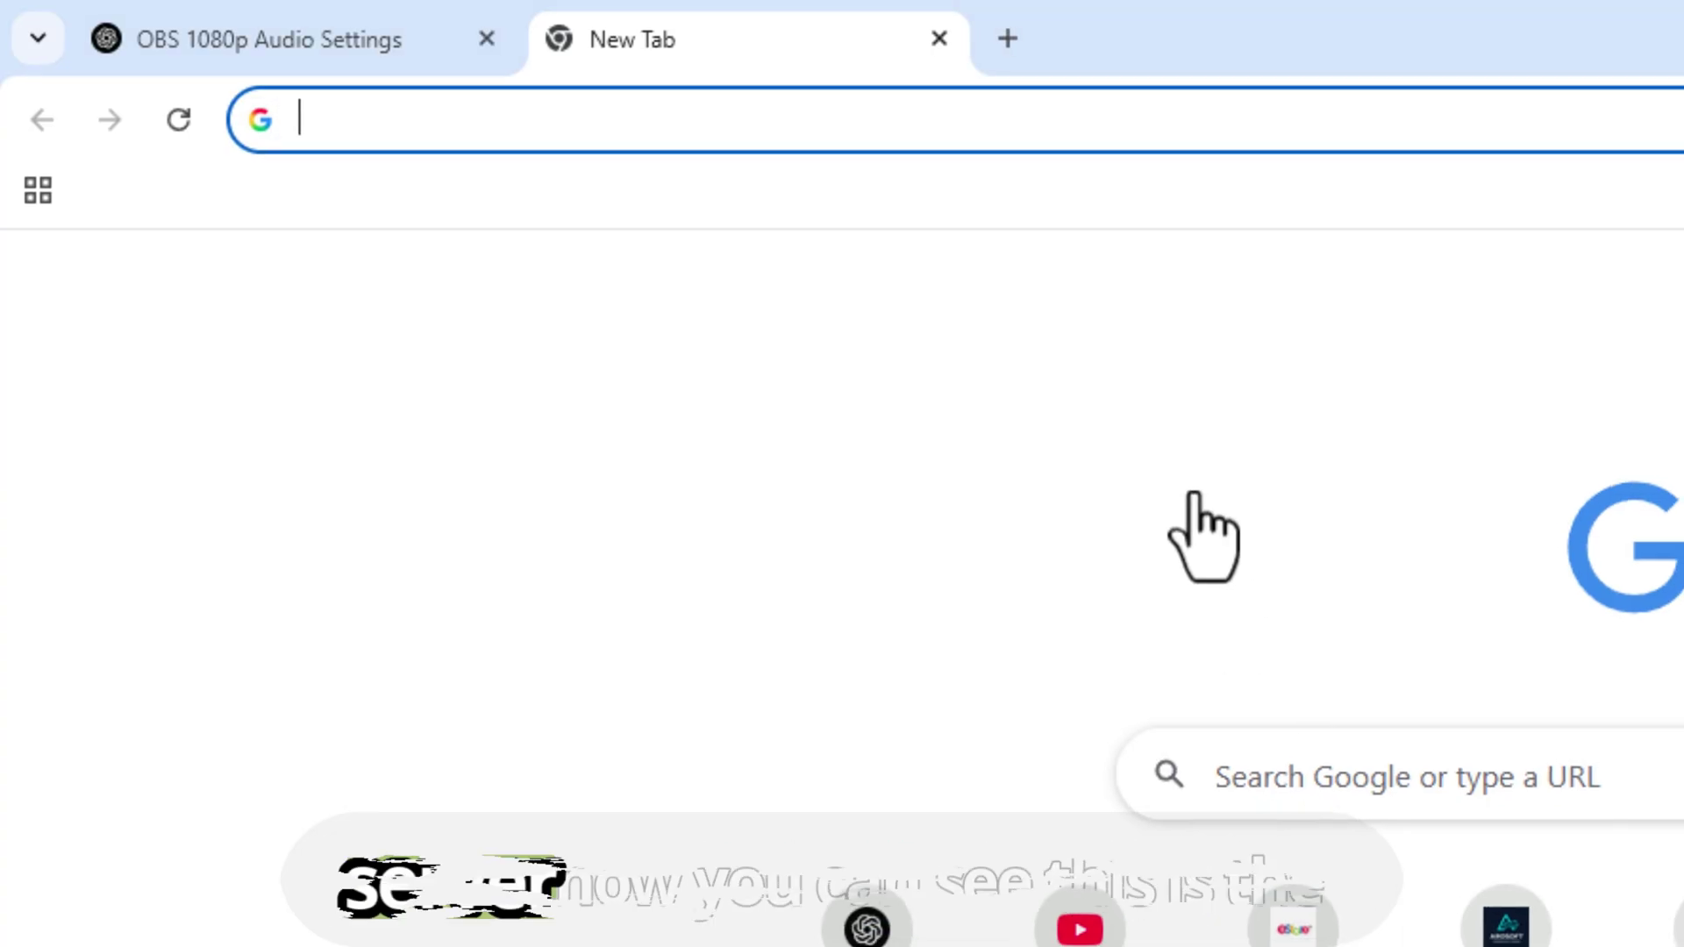
# Load localhost/sms, visit Loan Accounts, Manage Loan Products, Shares and Inquiries, then log out.
pyautogui.write('LO')
pyautogui.press('Return')
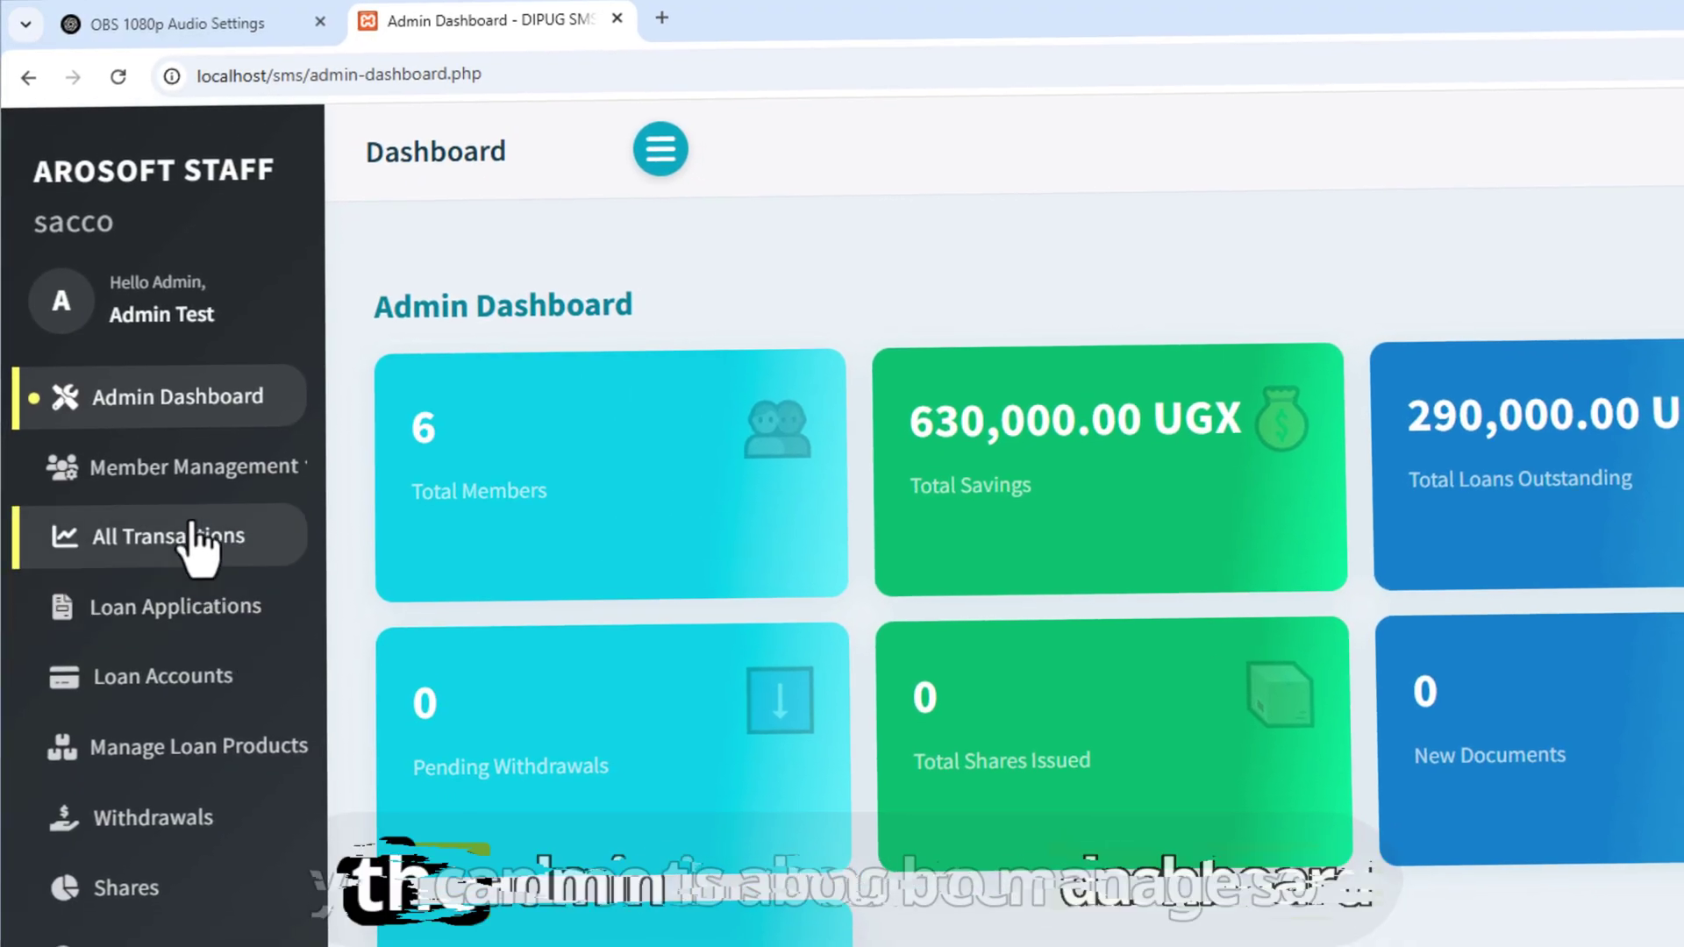
pyautogui.scroll(-1, 180, 688)
pyautogui.click(184, 653)
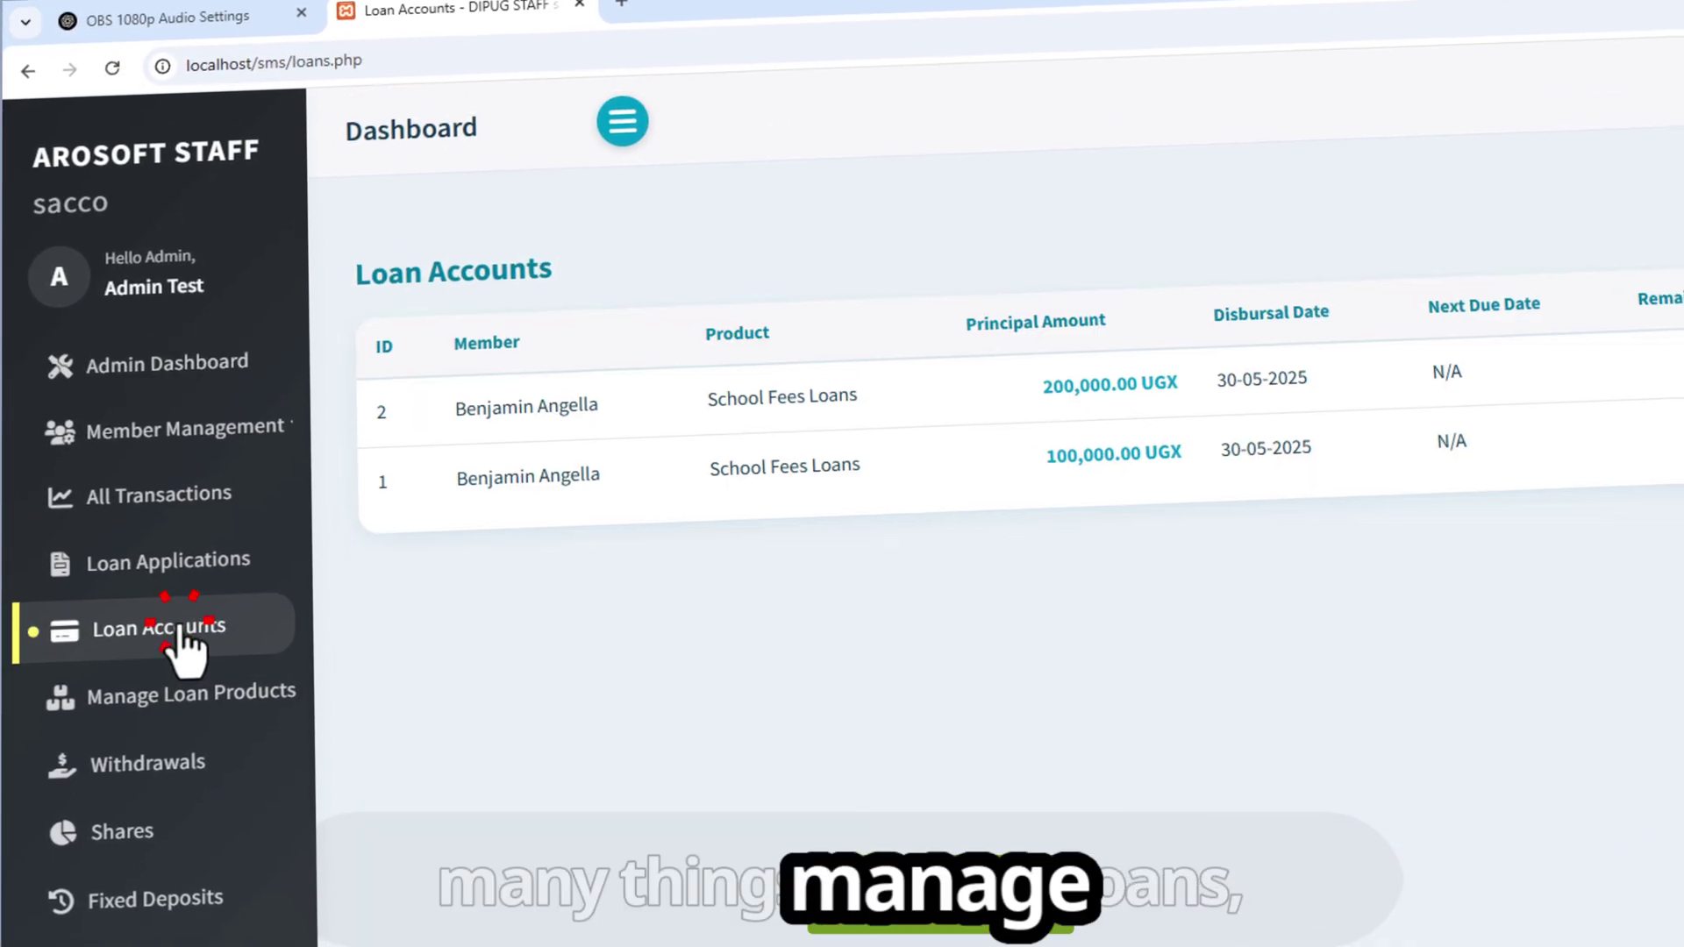
pyautogui.click(175, 713)
pyautogui.click(131, 803)
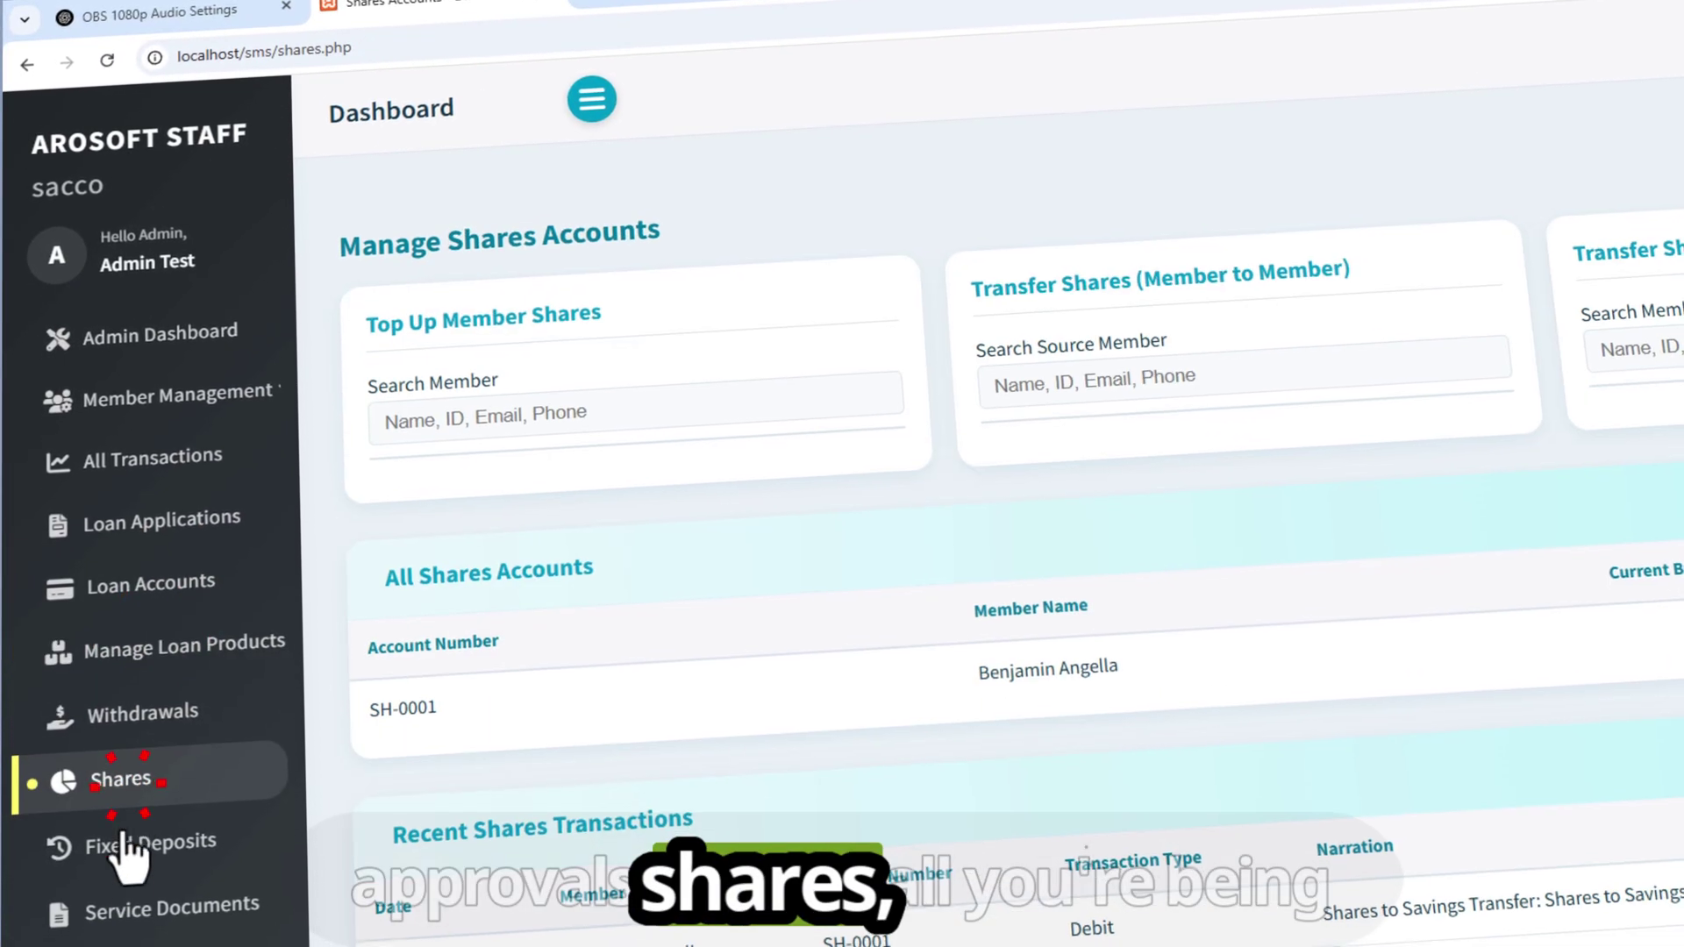
pyautogui.click(131, 937)
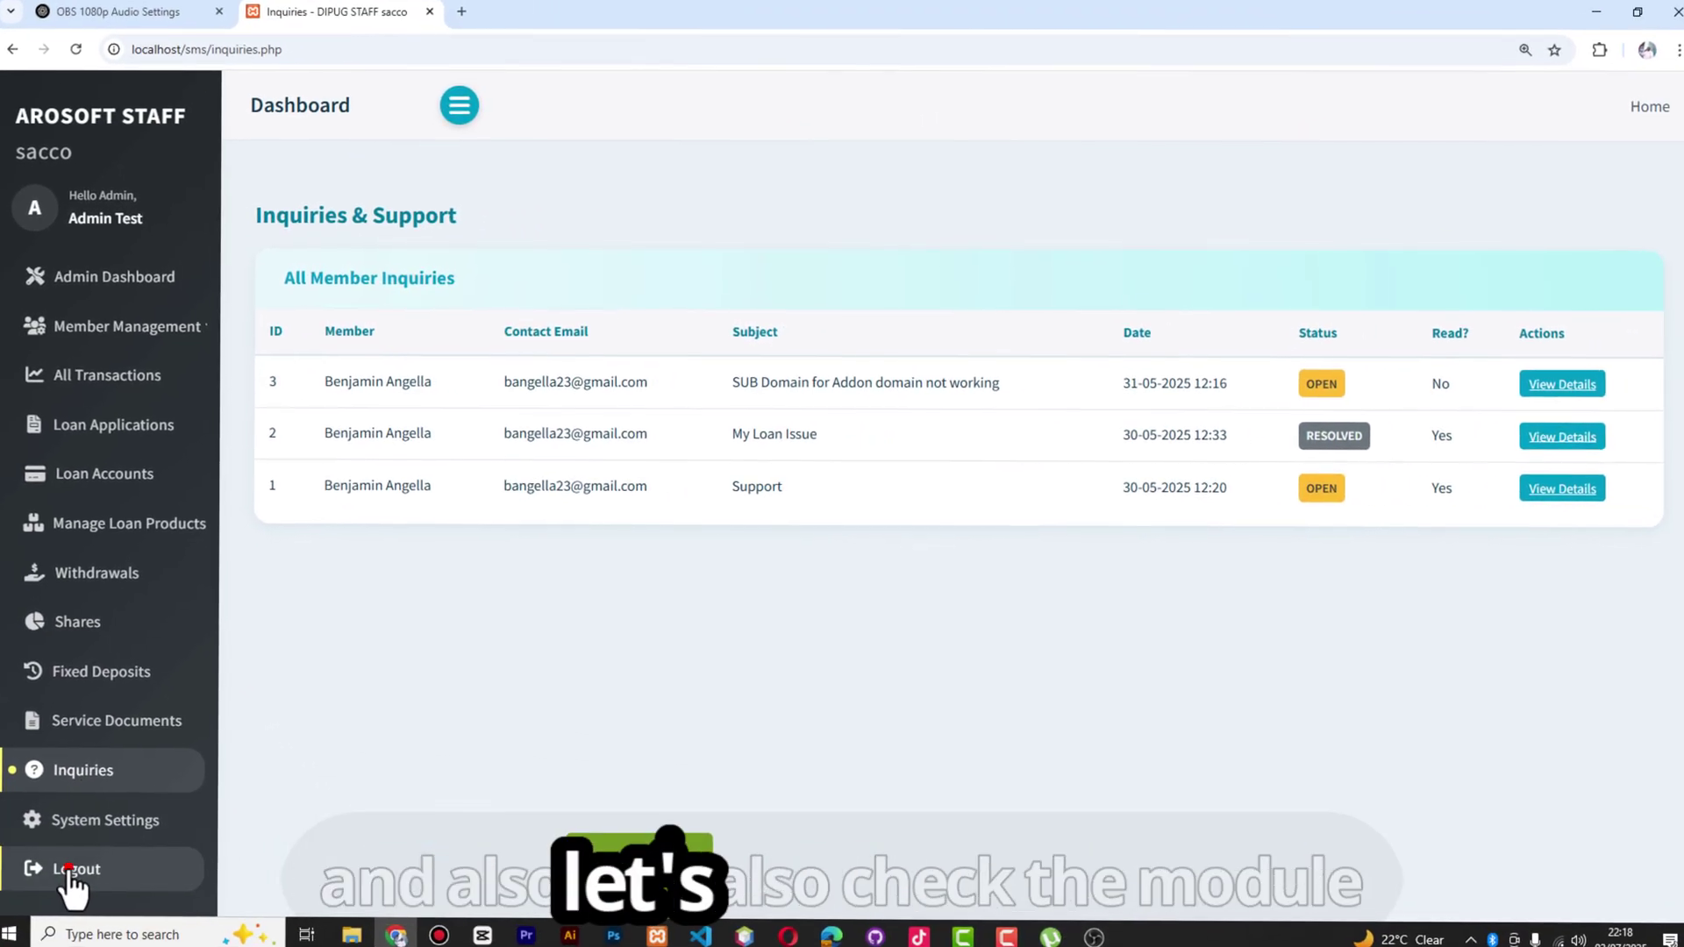
pyautogui.click(71, 871)
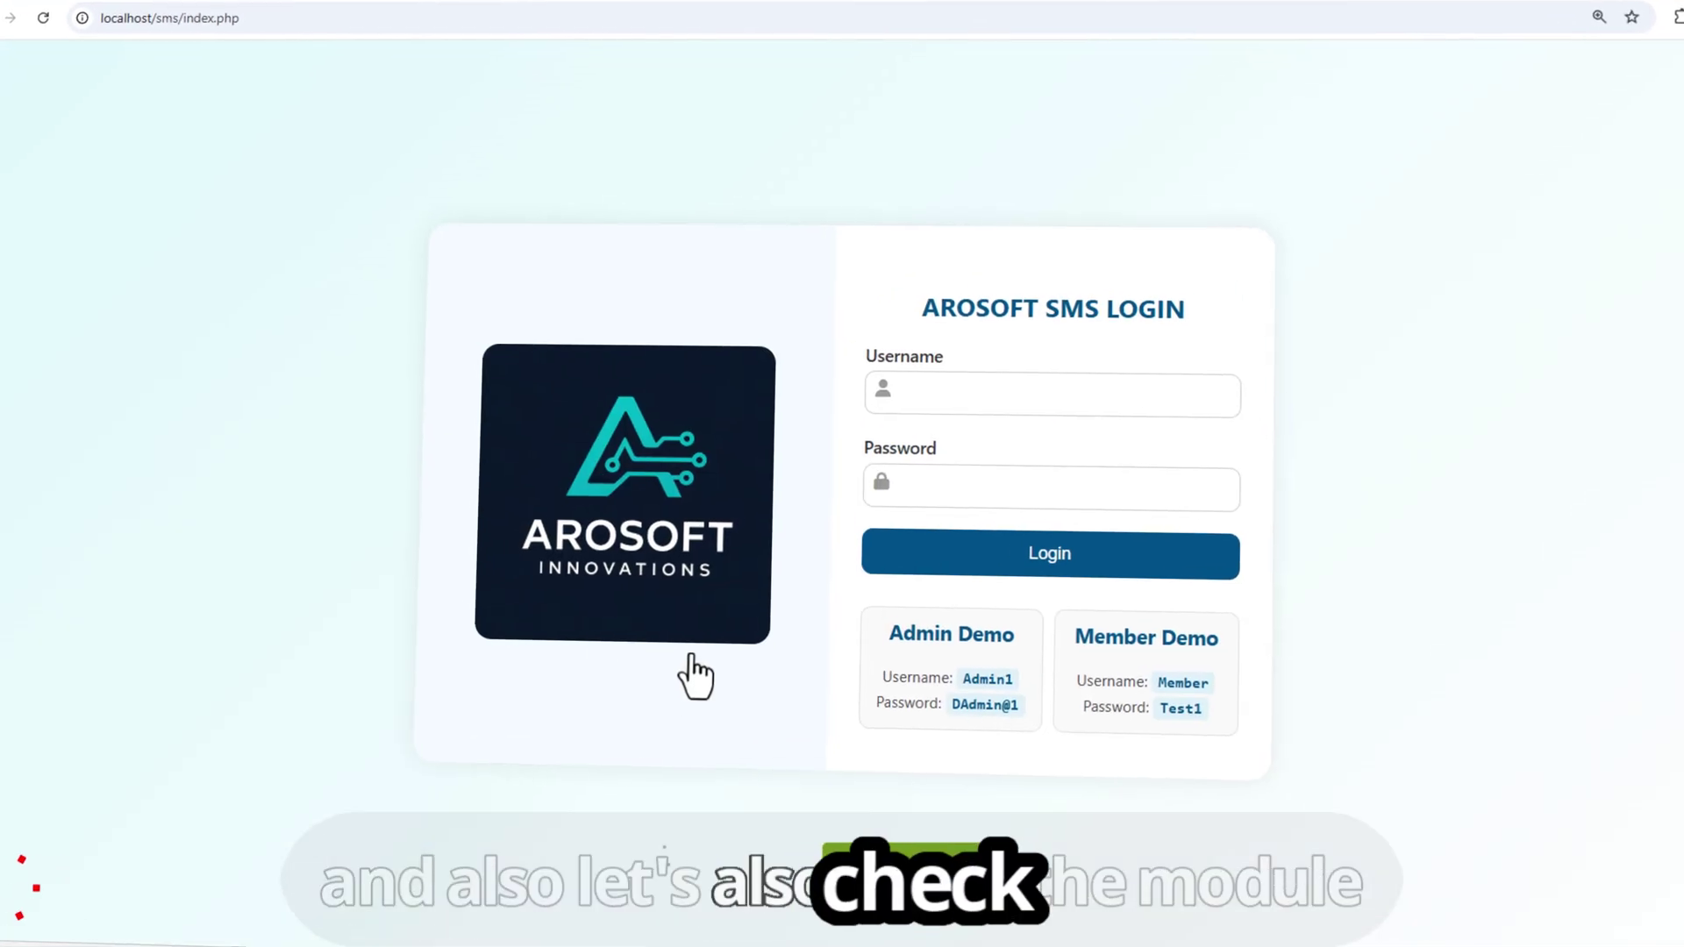
# Sign in as Member Demo and view the New Request, Shares Accounts and Savings Accounts pages.
pyautogui.click(1271, 750)
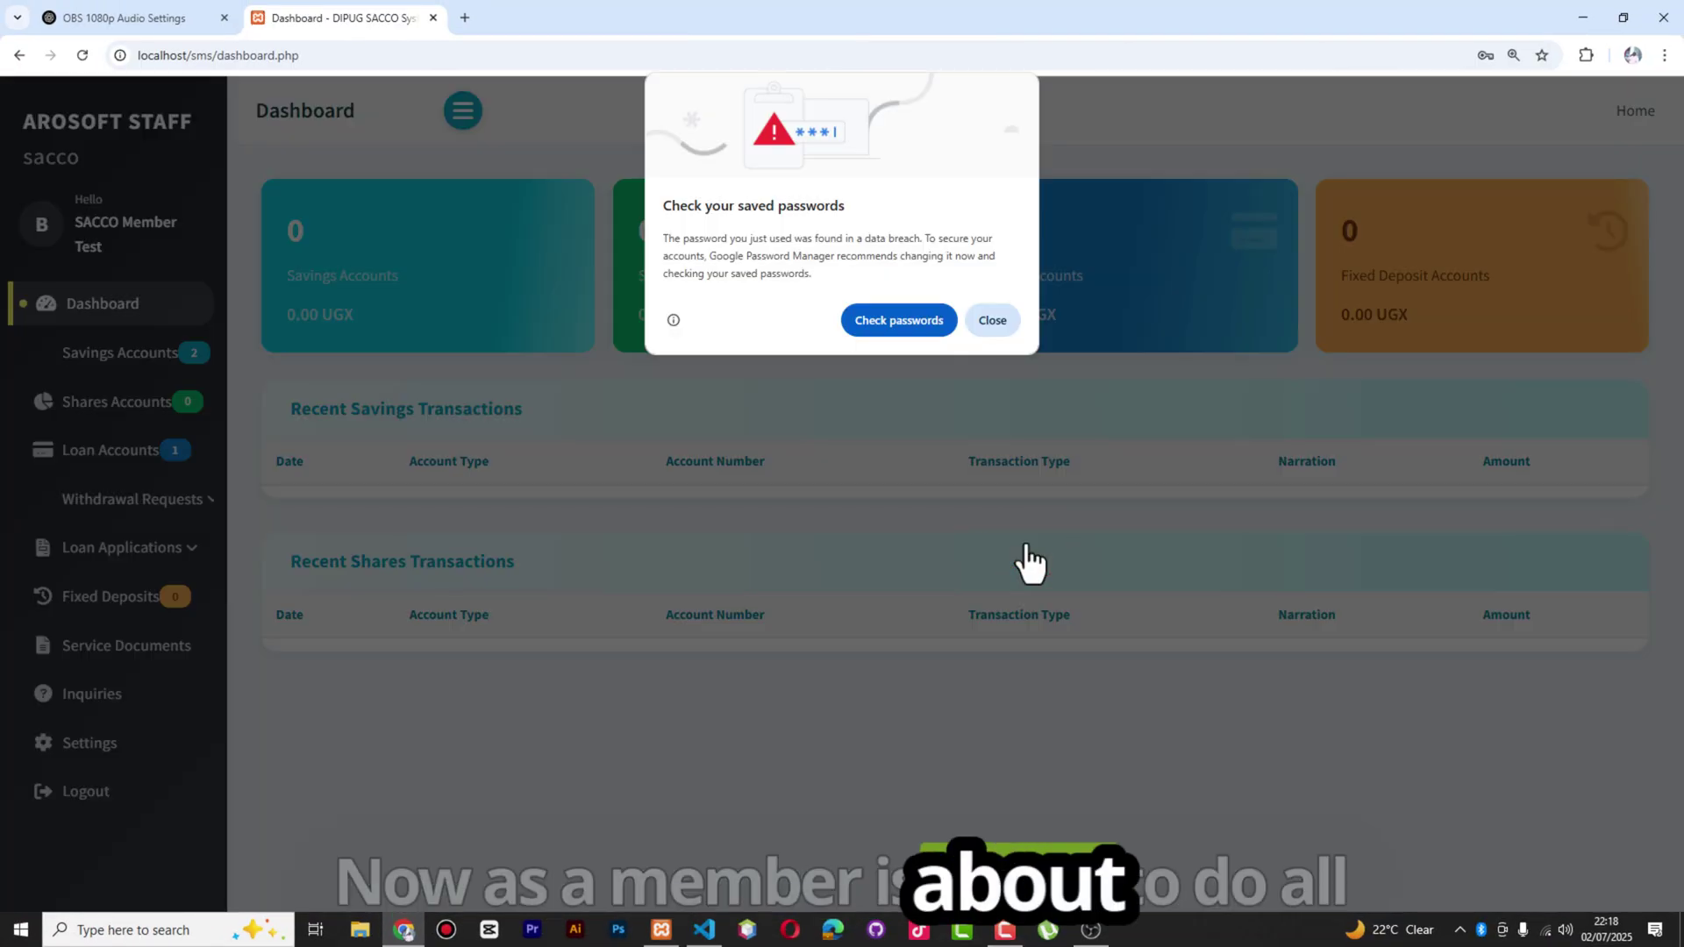
pyautogui.click(992, 320)
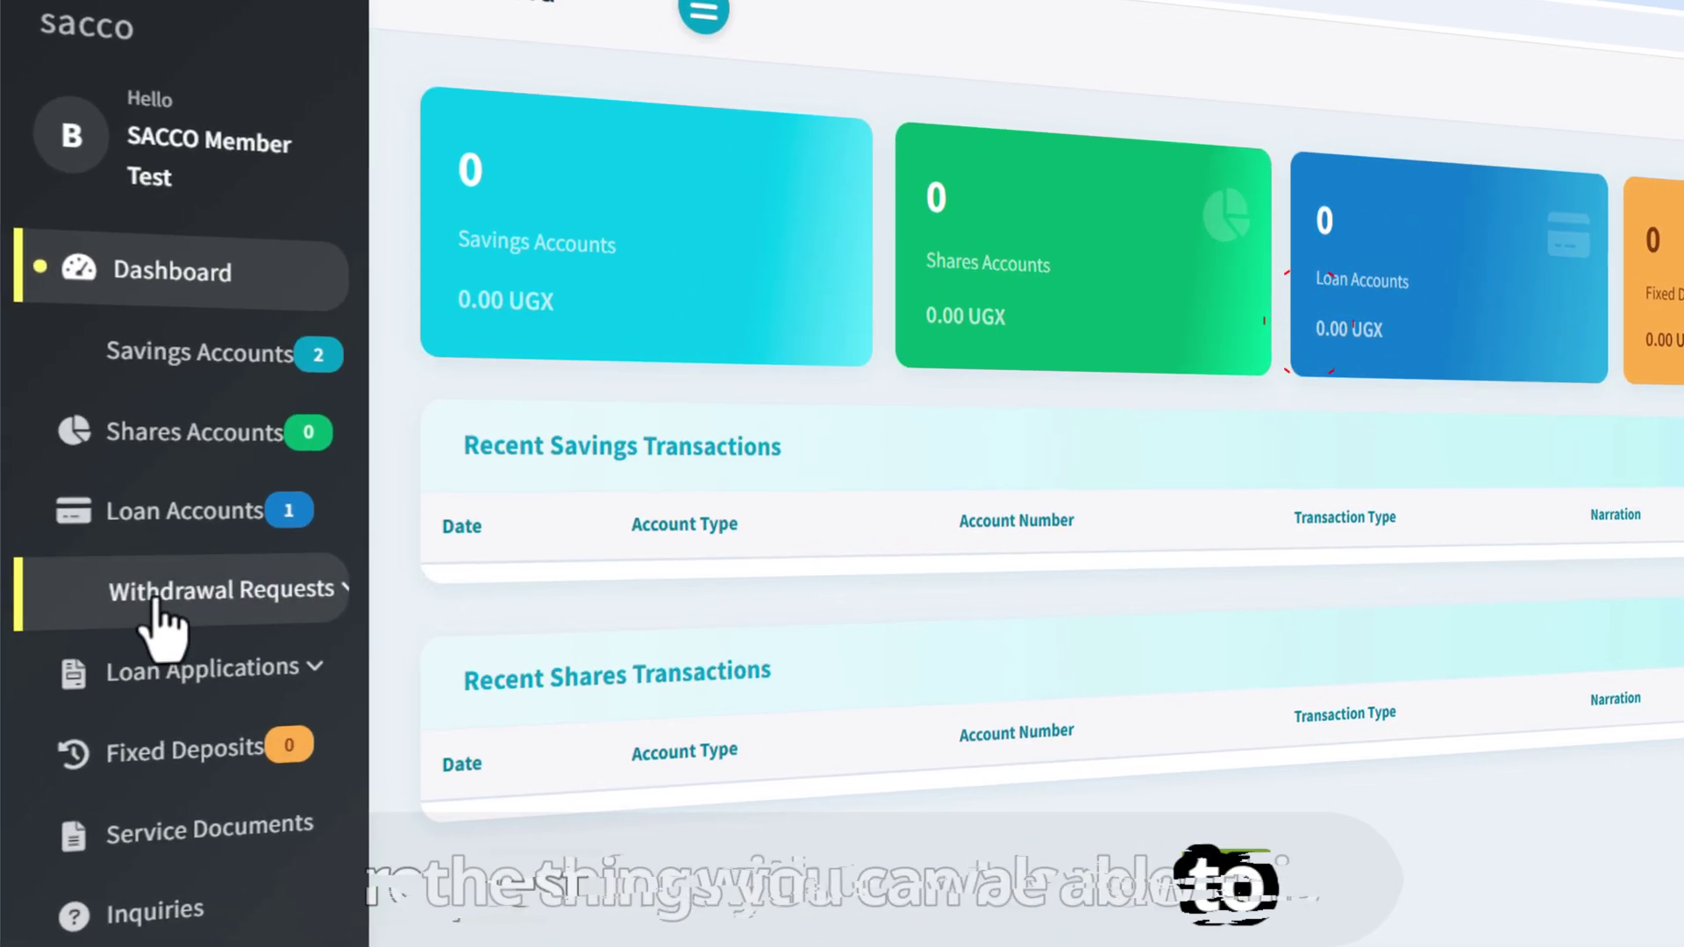
pyautogui.click(156, 680)
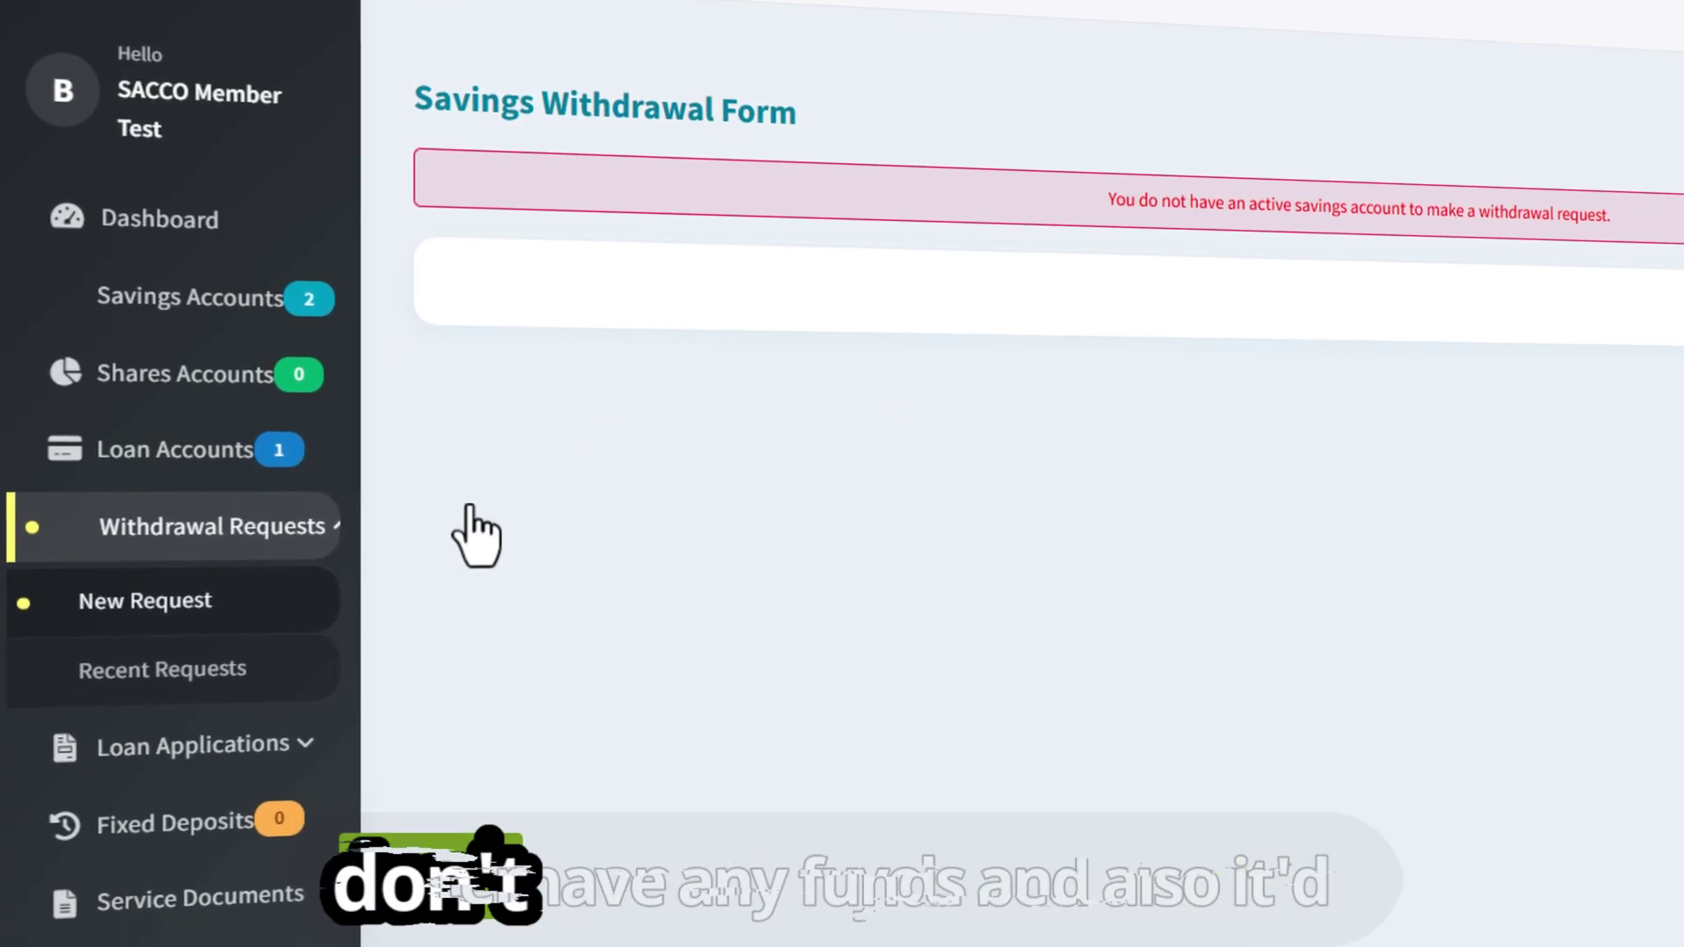
pyautogui.click(165, 360)
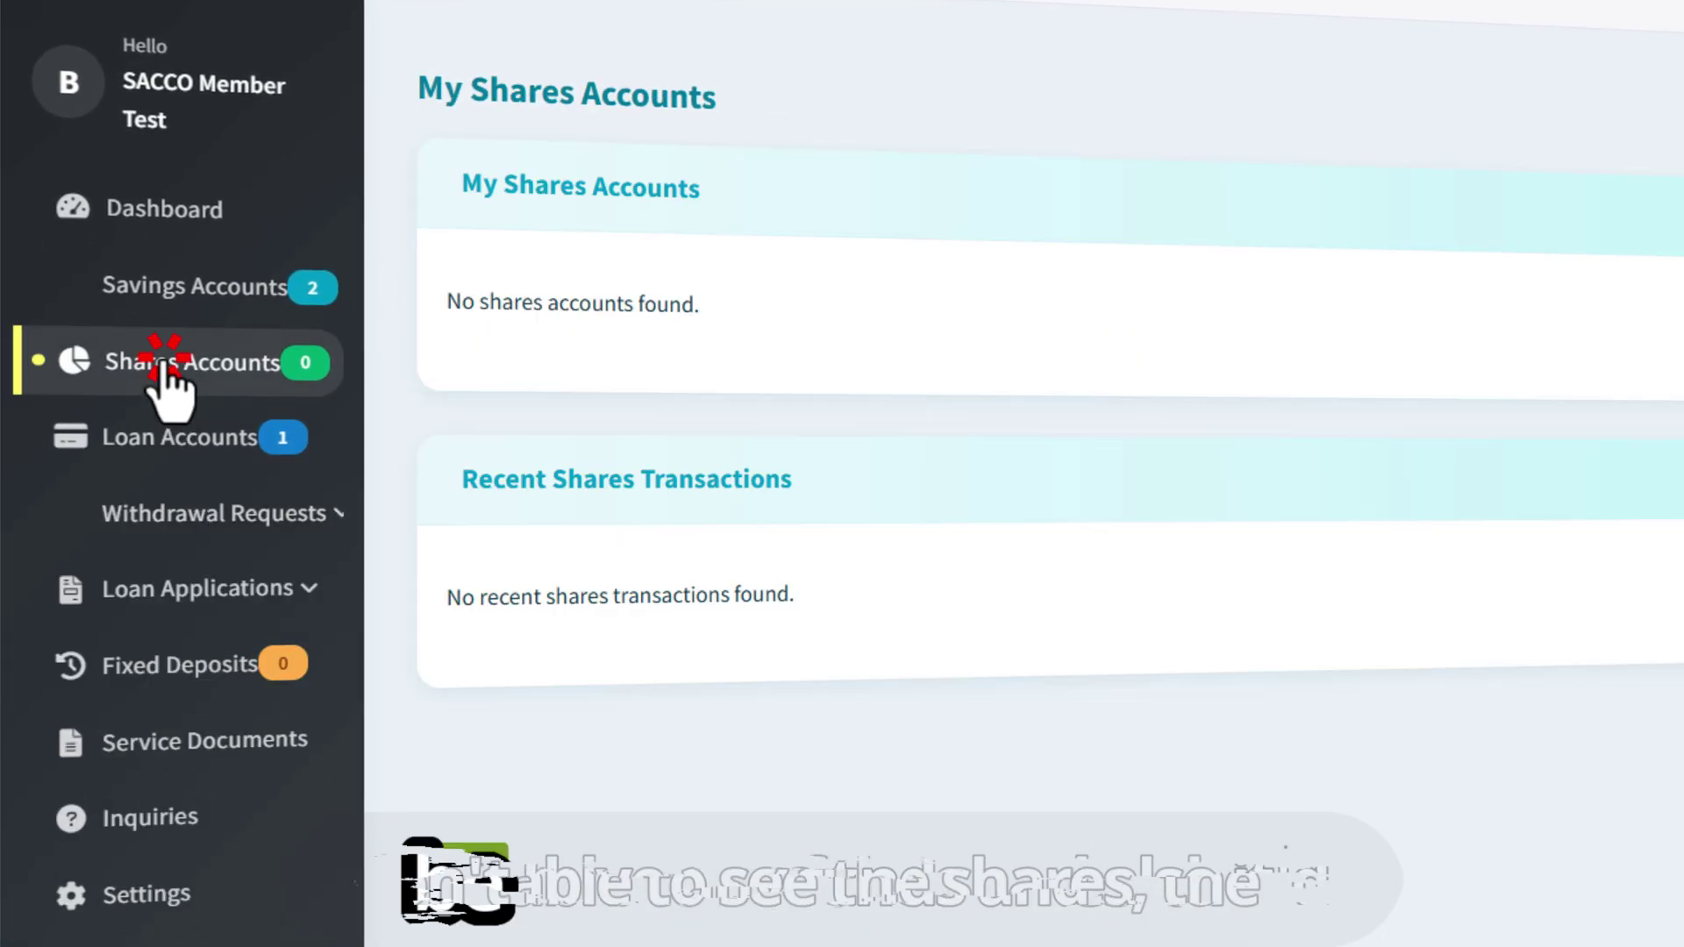
pyautogui.click(187, 287)
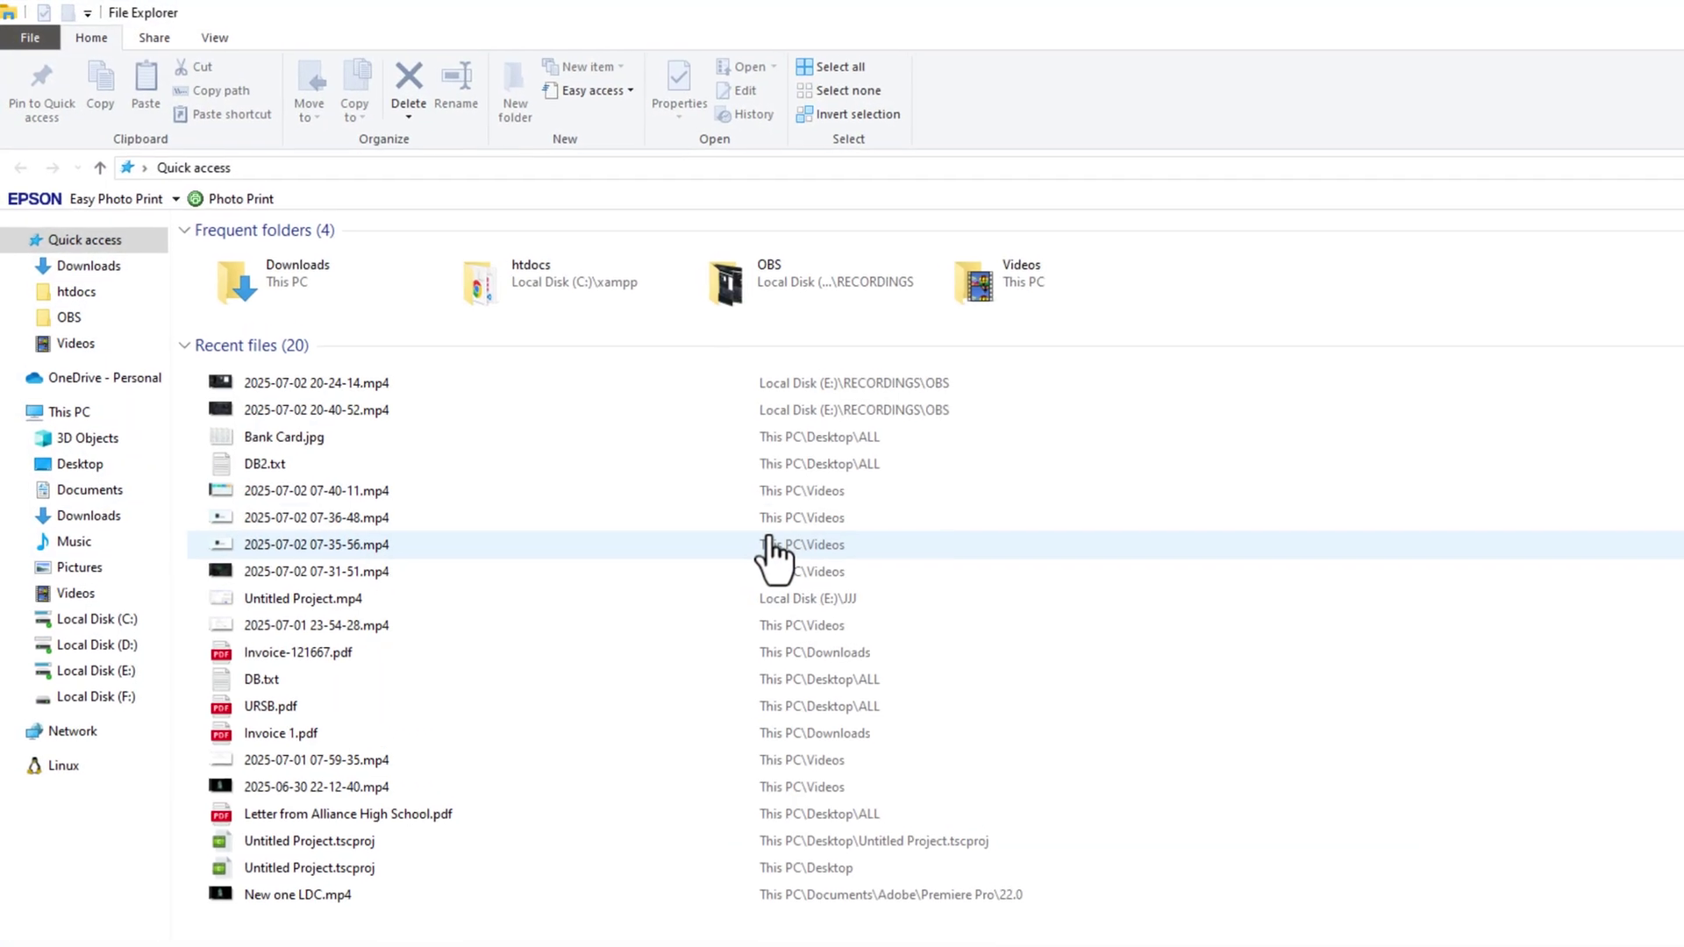
# Navigate This PC > Local Disk (C:) > xampp > htdocs and select the sms folder.
pyautogui.click(88, 413)
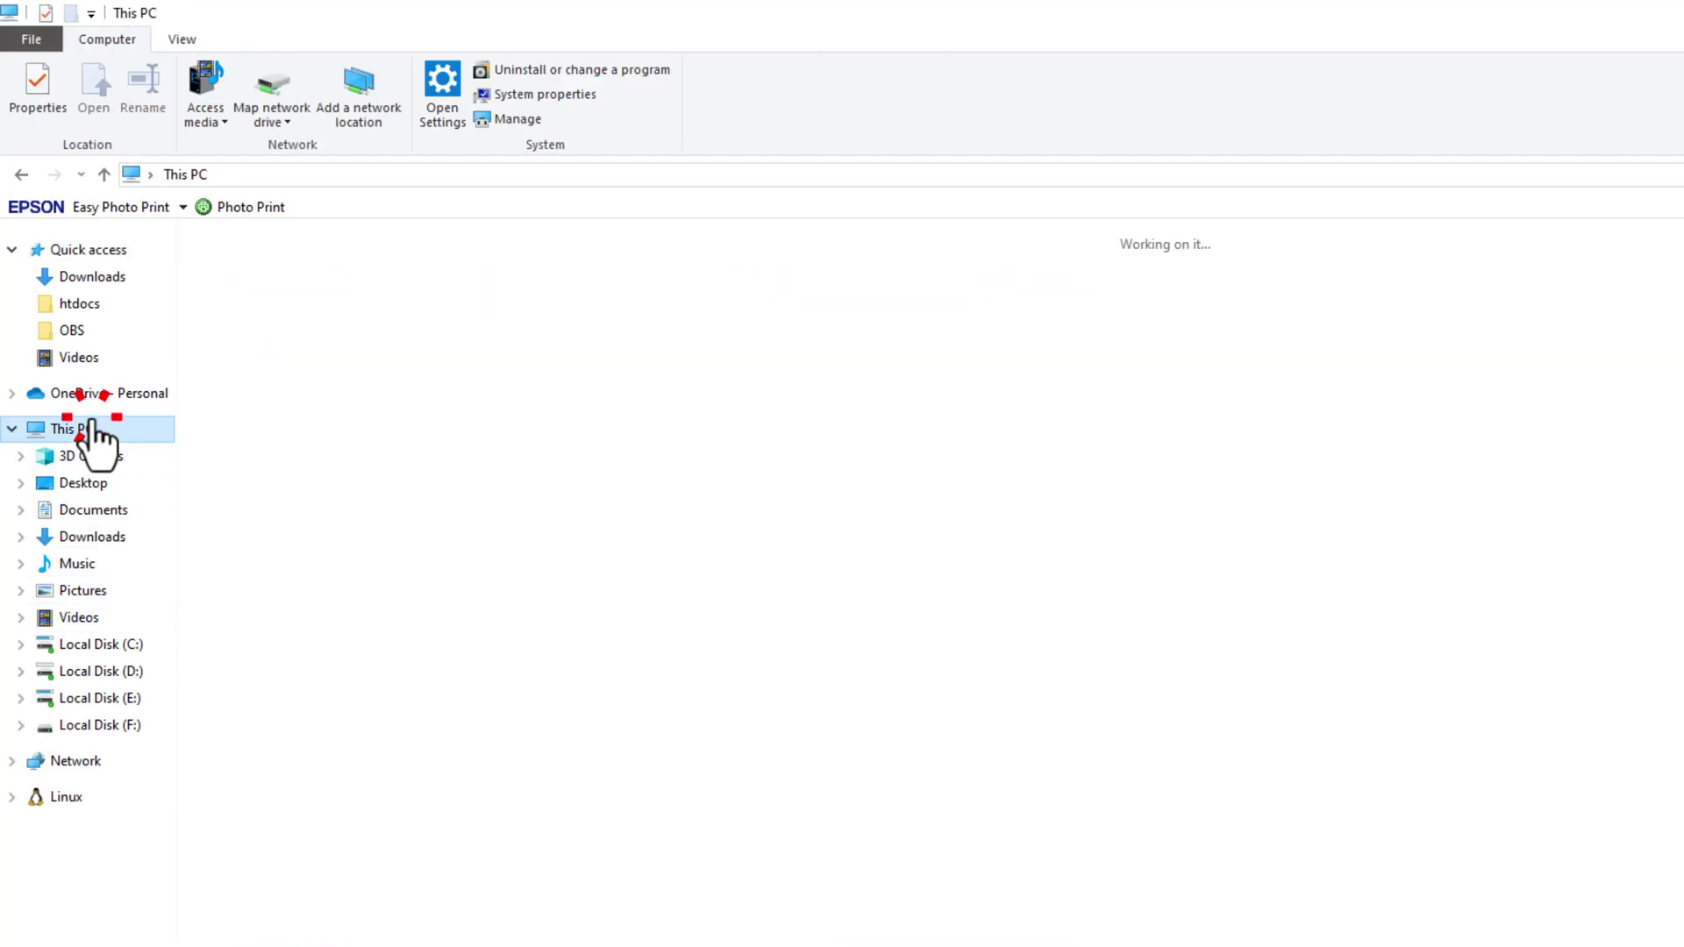
pyautogui.doubleClick(436, 466)
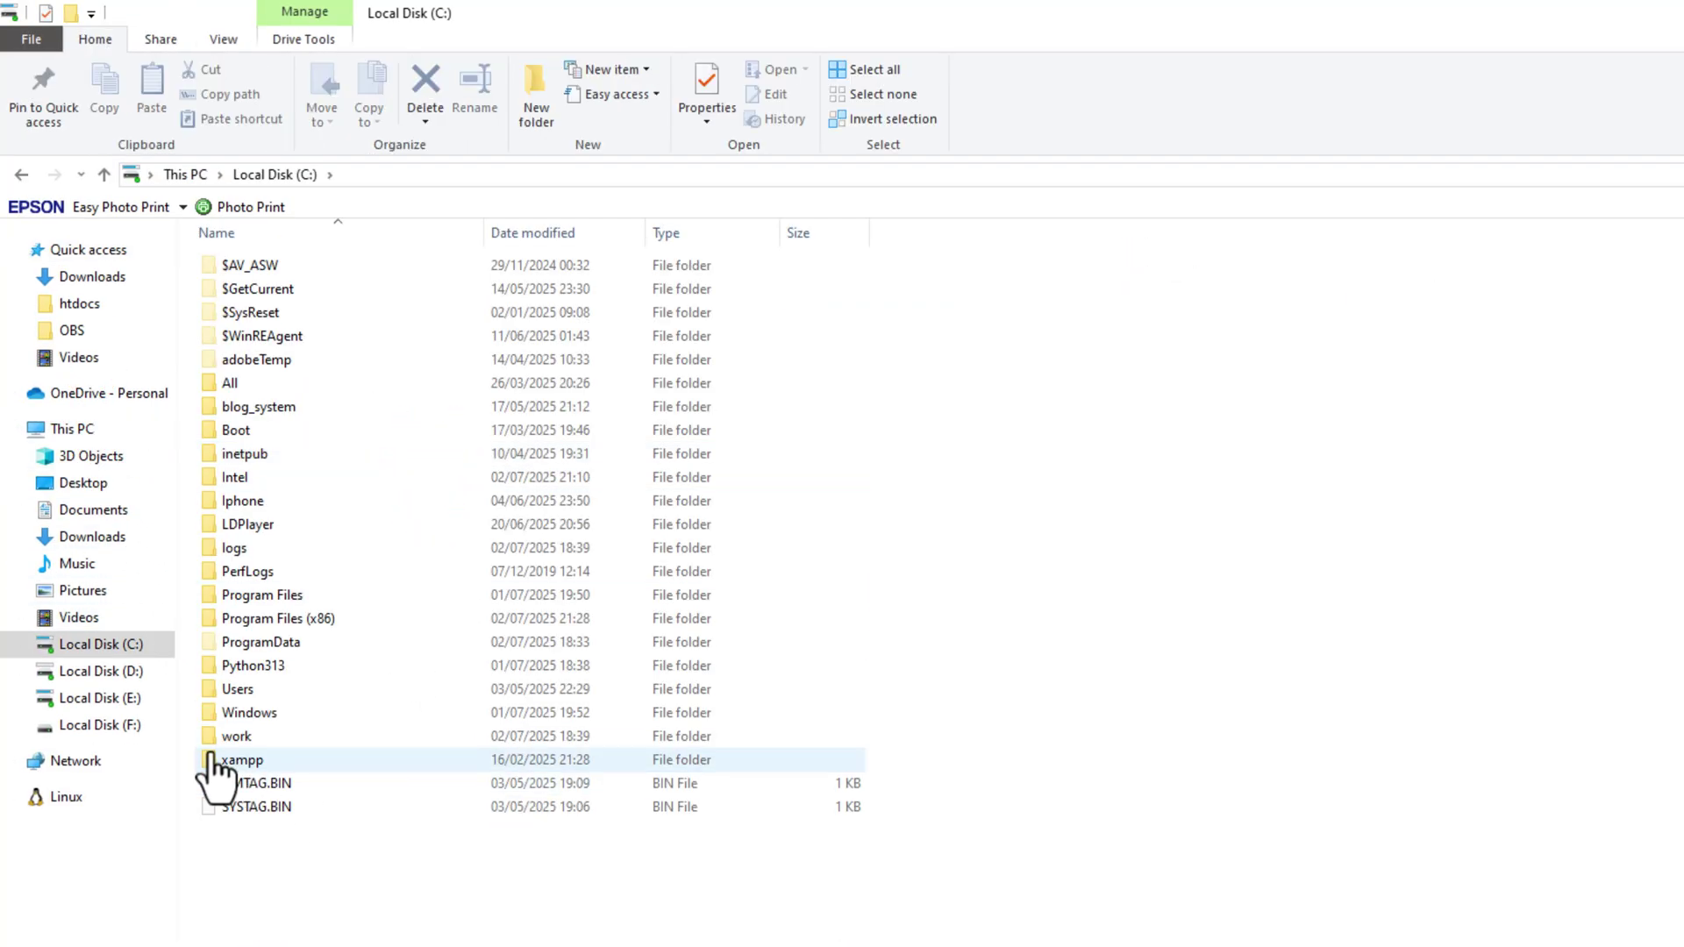
pyautogui.doubleClick(289, 762)
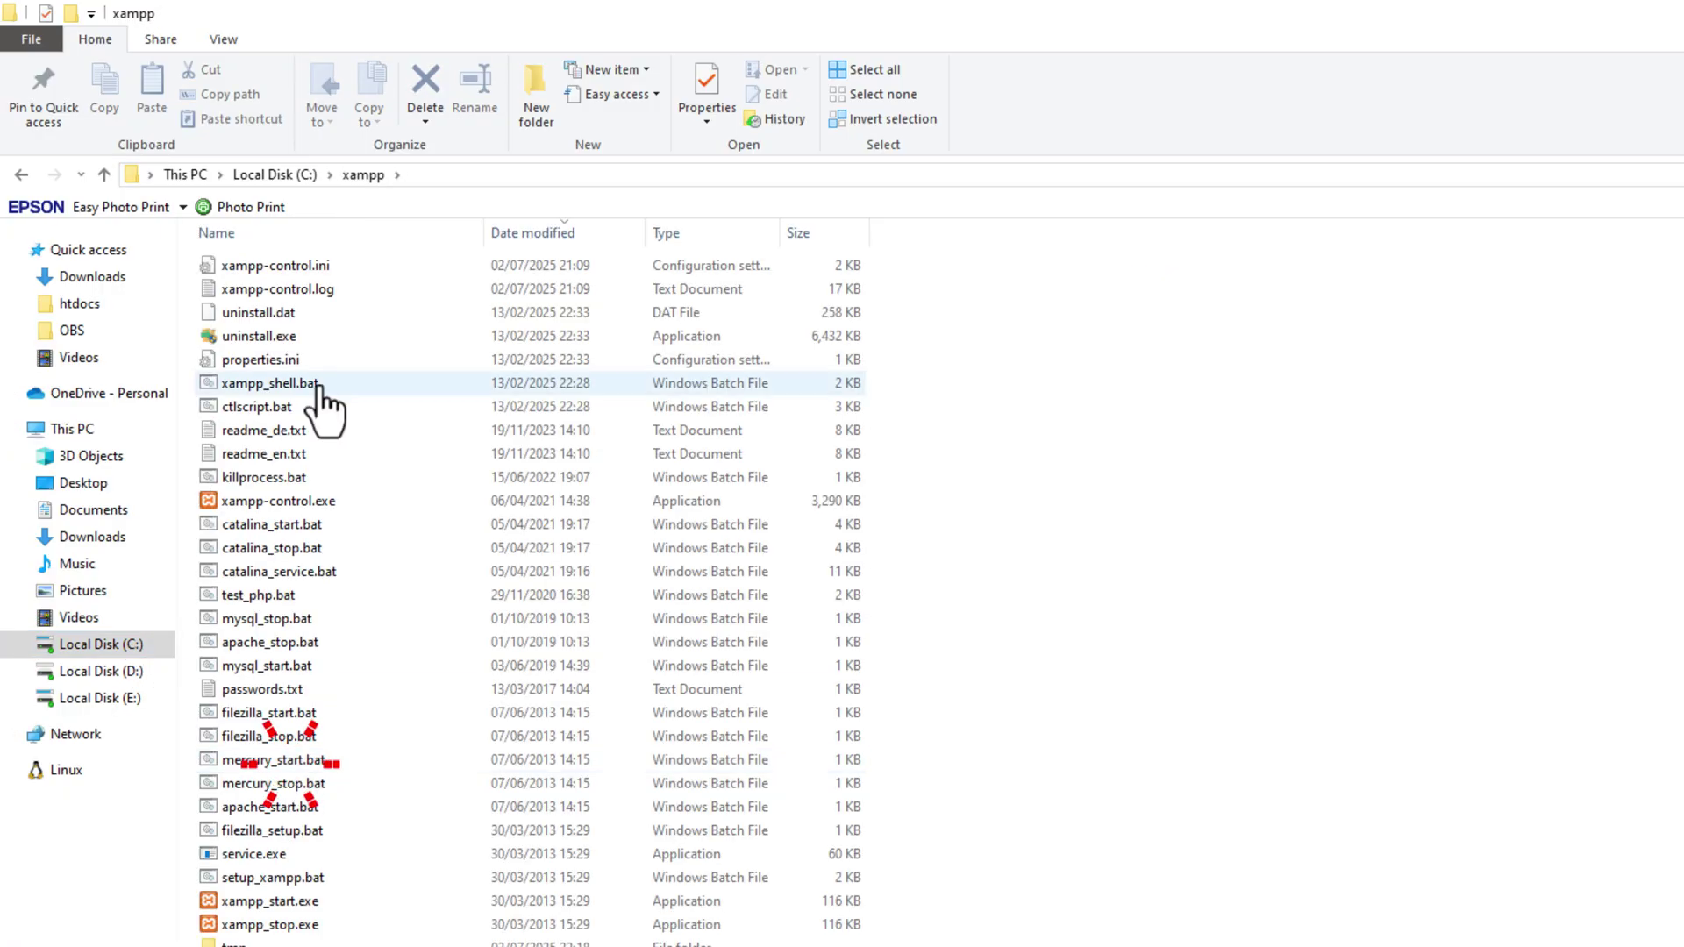
pyautogui.scroll(-4, 1147, 669)
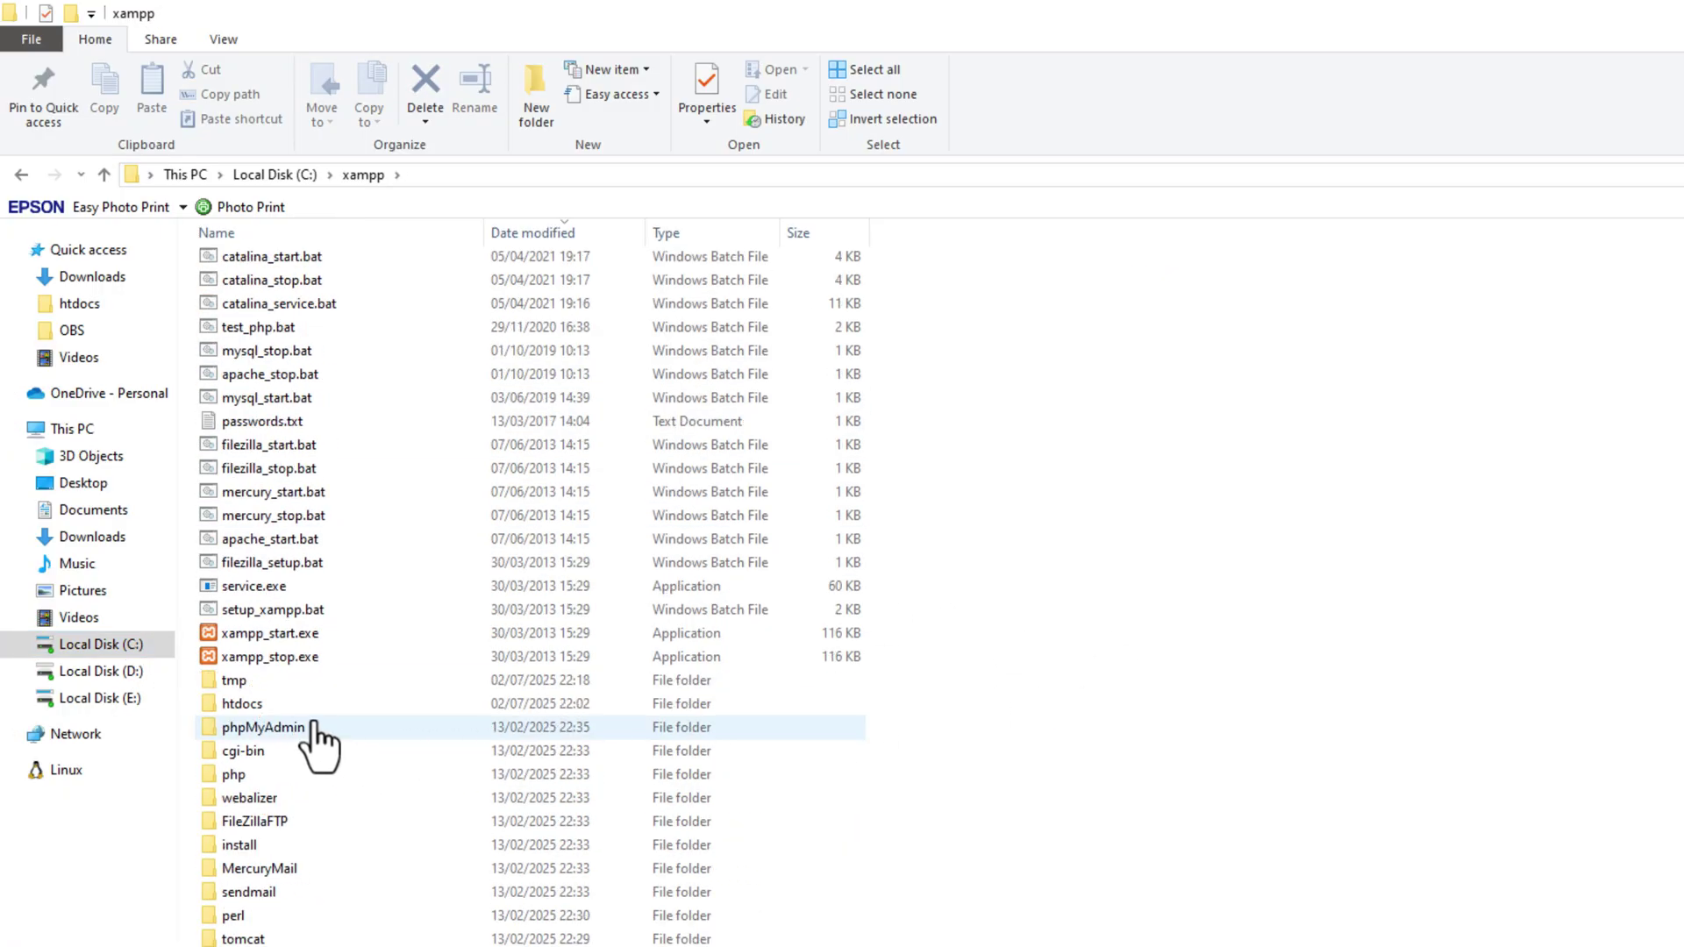
pyautogui.doubleClick(241, 704)
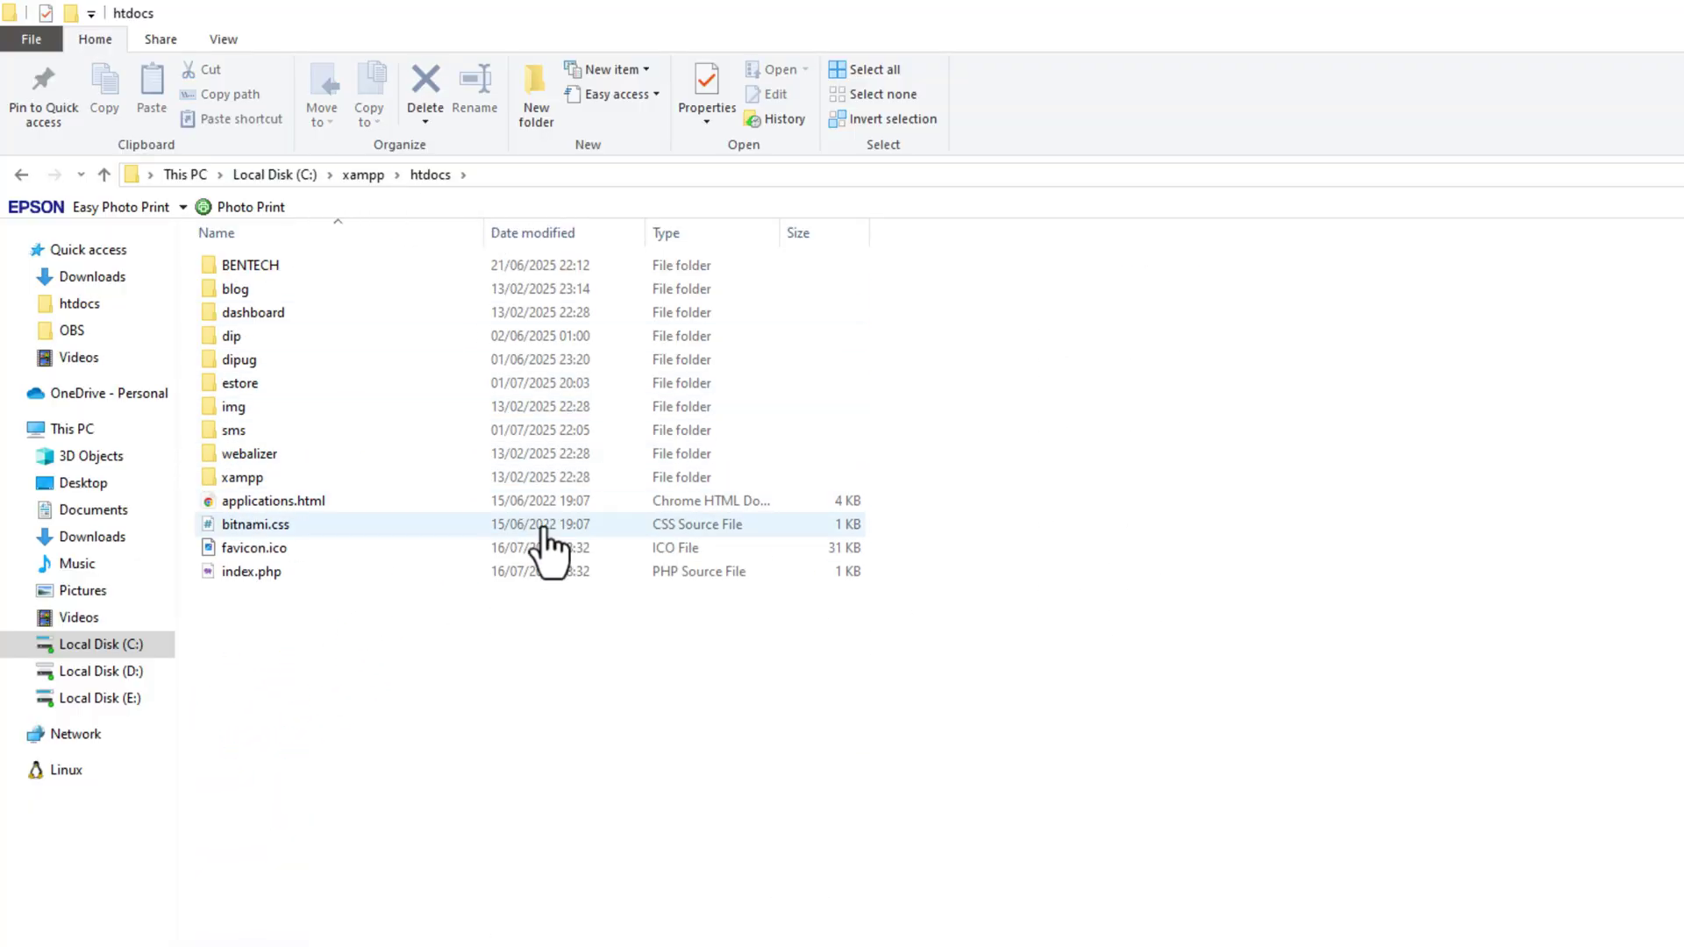
pyautogui.click(268, 435)
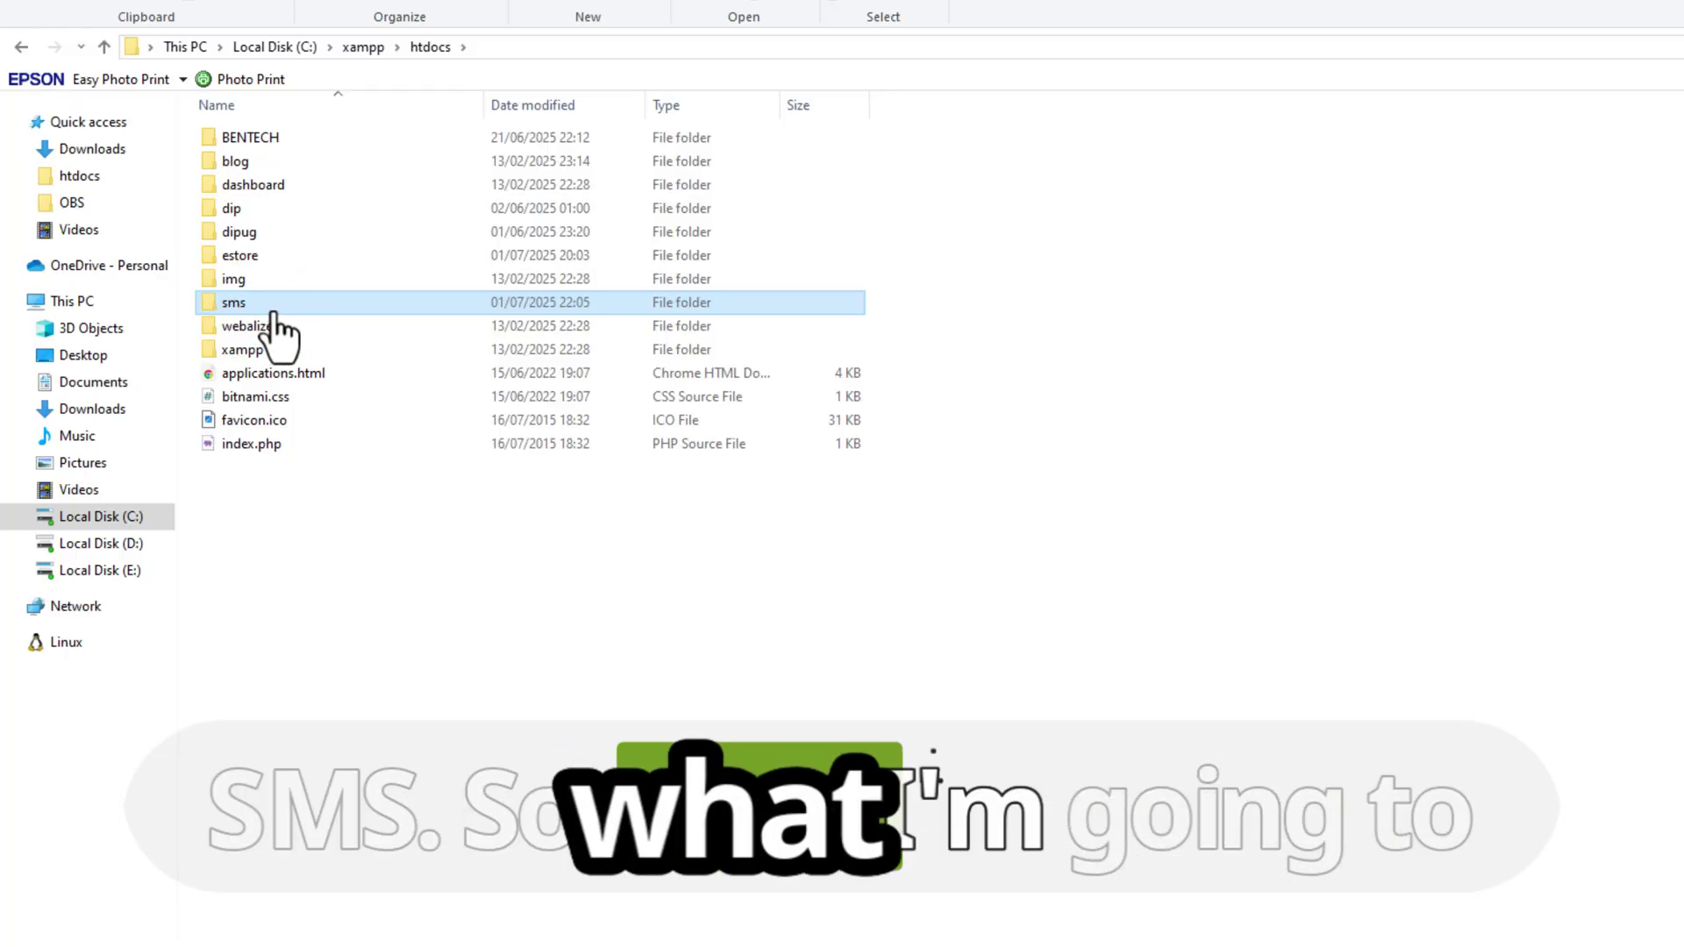
# Use the Share ribbon's Zip command on the sms folder, producing sms.zip (2,976 KB).
pyautogui.rightClick(273, 318)
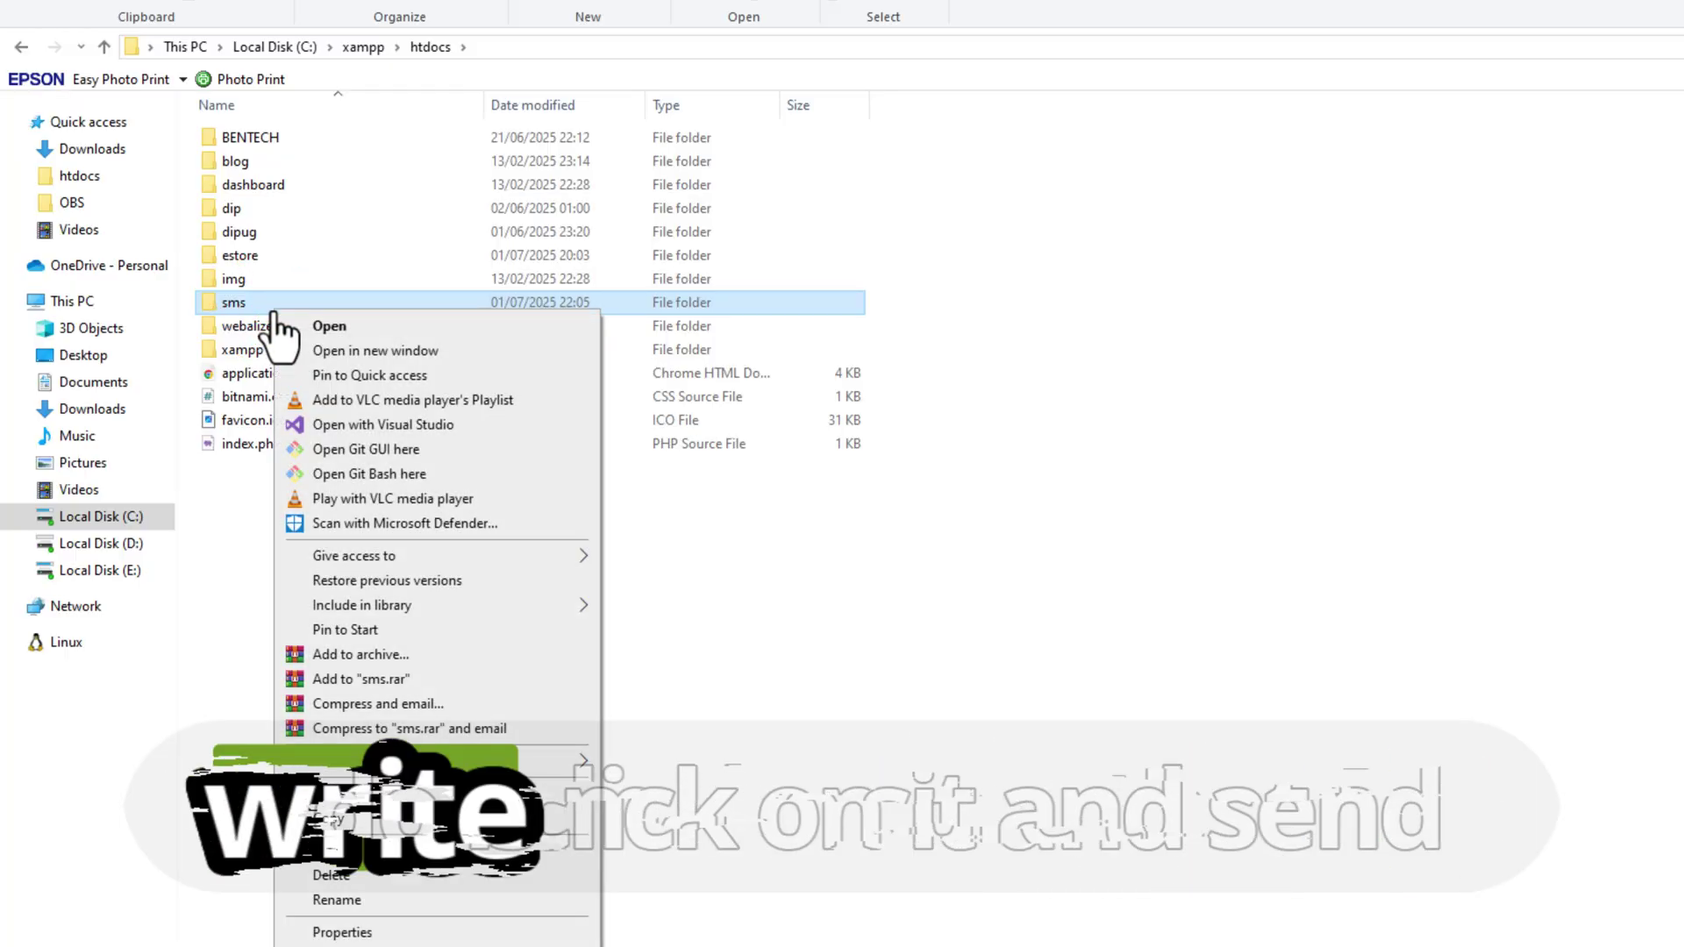
pyautogui.click(359, 759)
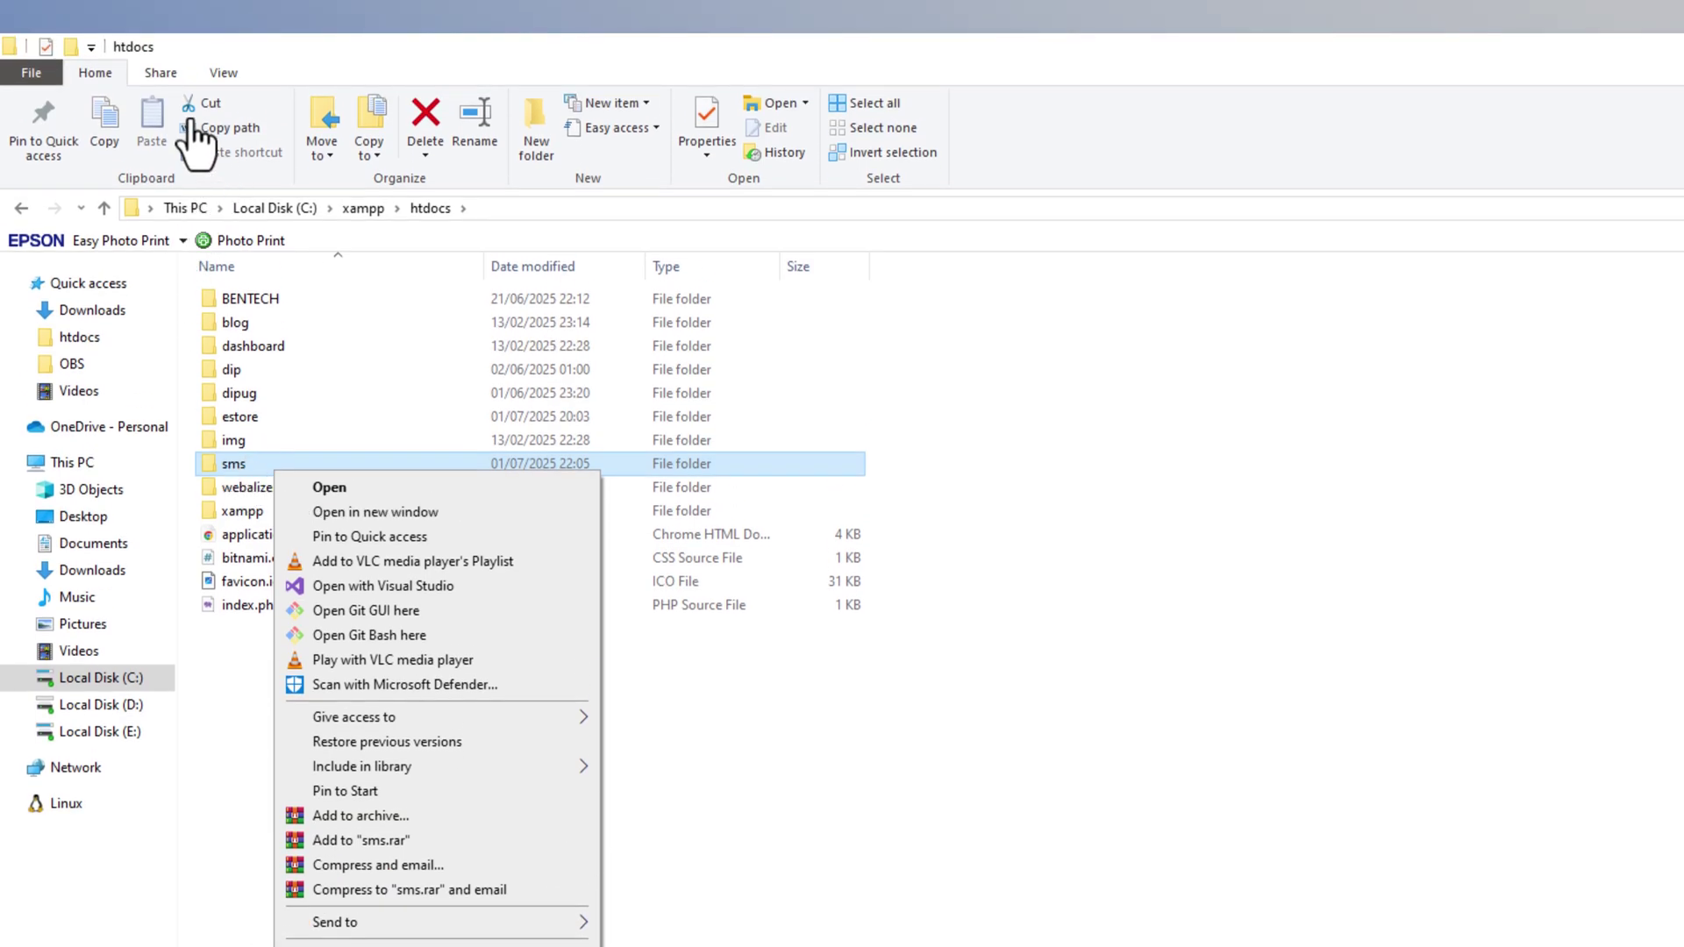
pyautogui.click(157, 77)
pyautogui.click(158, 77)
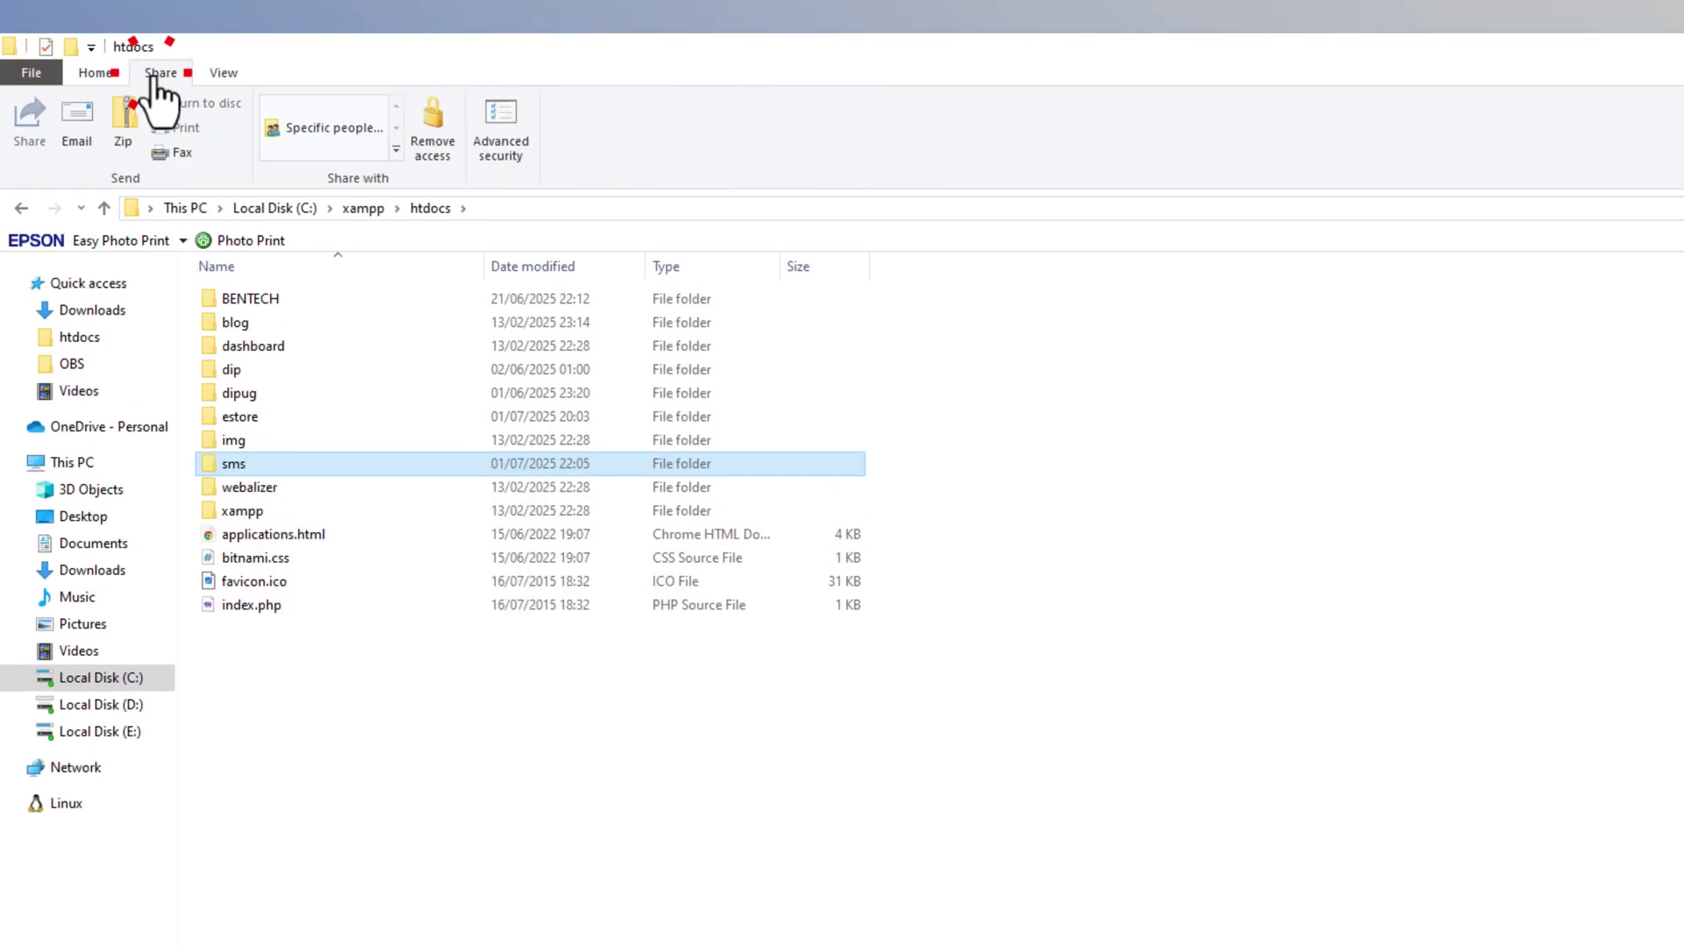
pyautogui.click(124, 137)
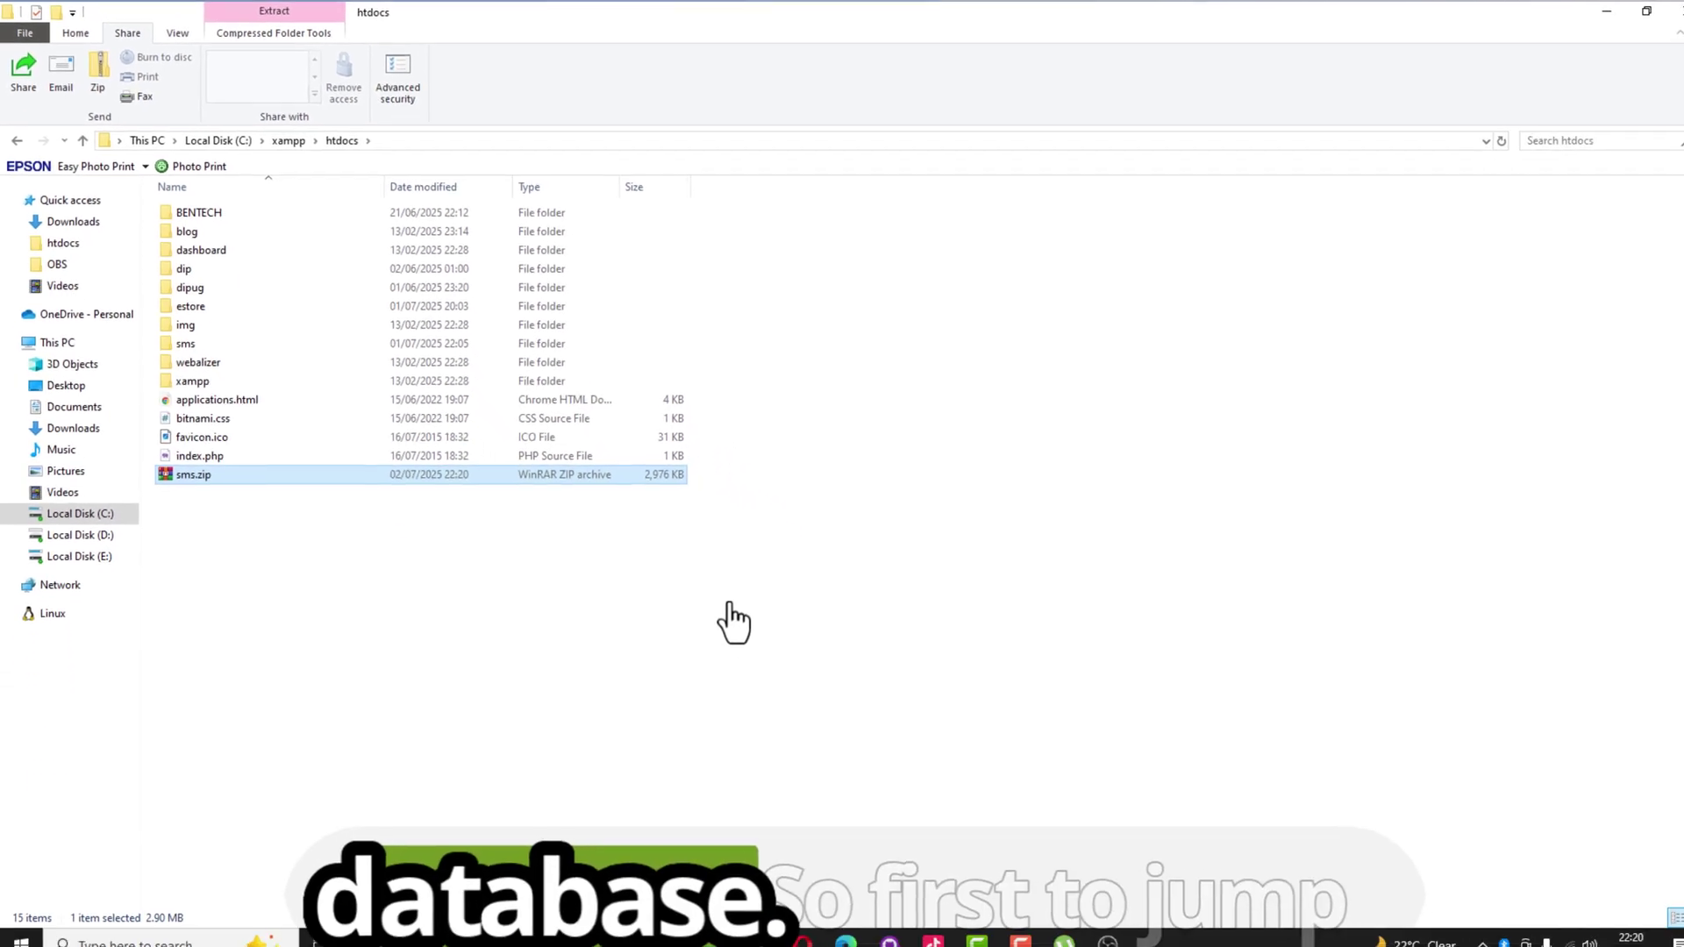
# Bring up XAMPP Control Panel and launch phpMyAdmin from MySQL's Admin button.
pyautogui.click(663, 932)
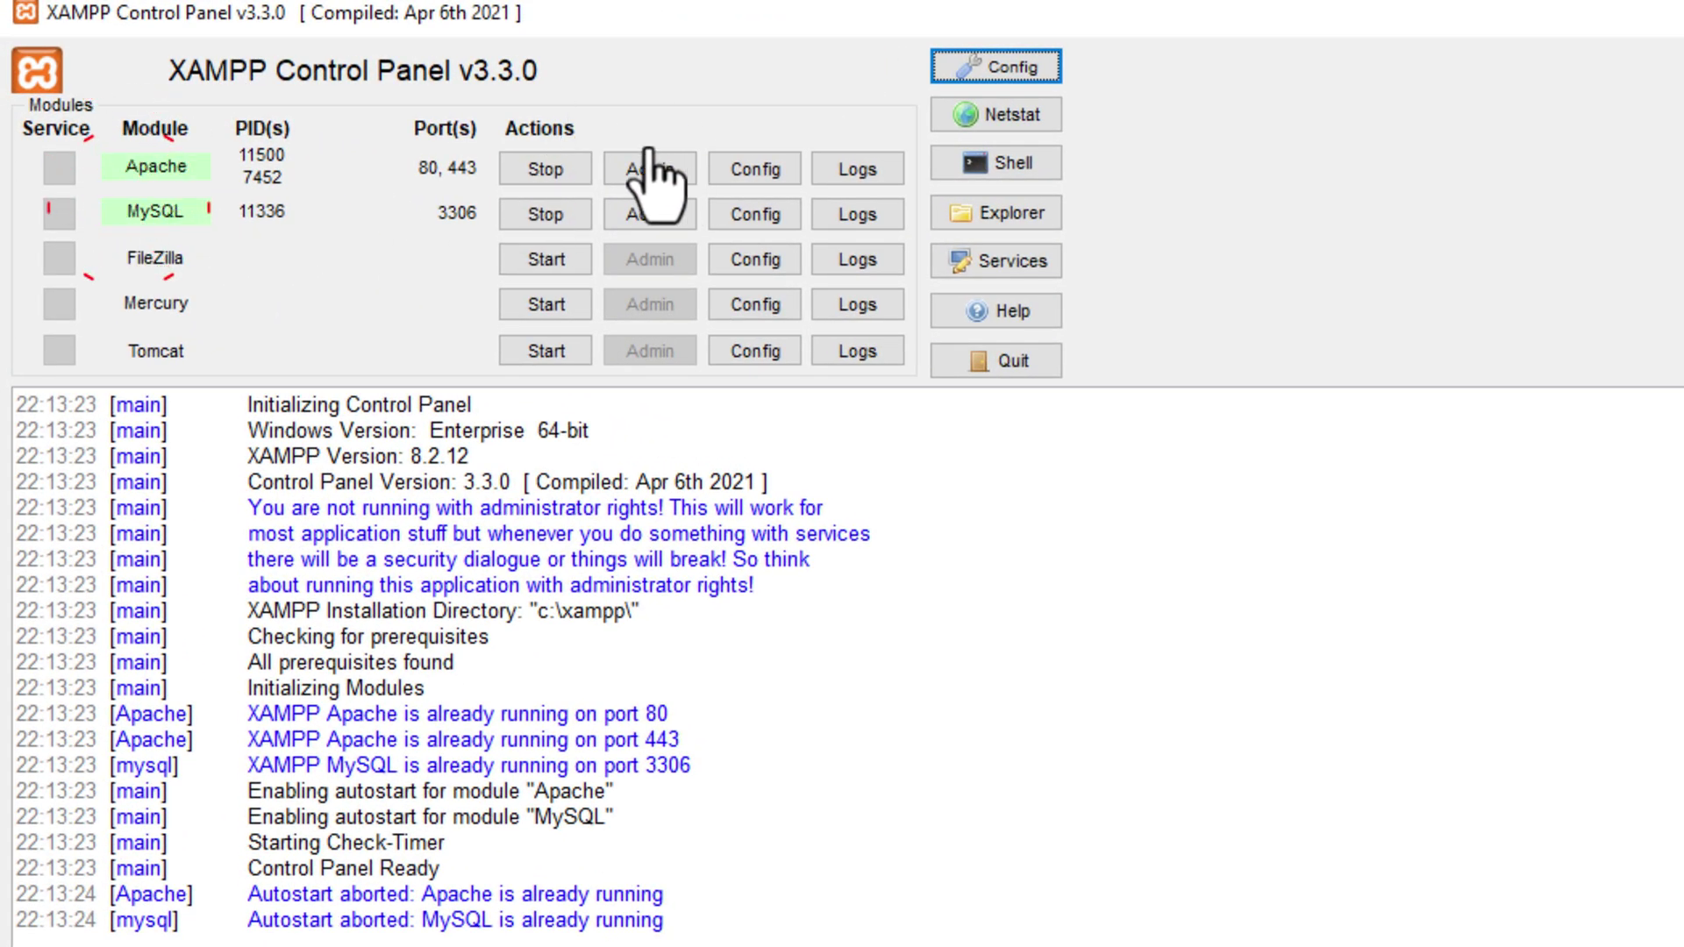
pyautogui.click(650, 216)
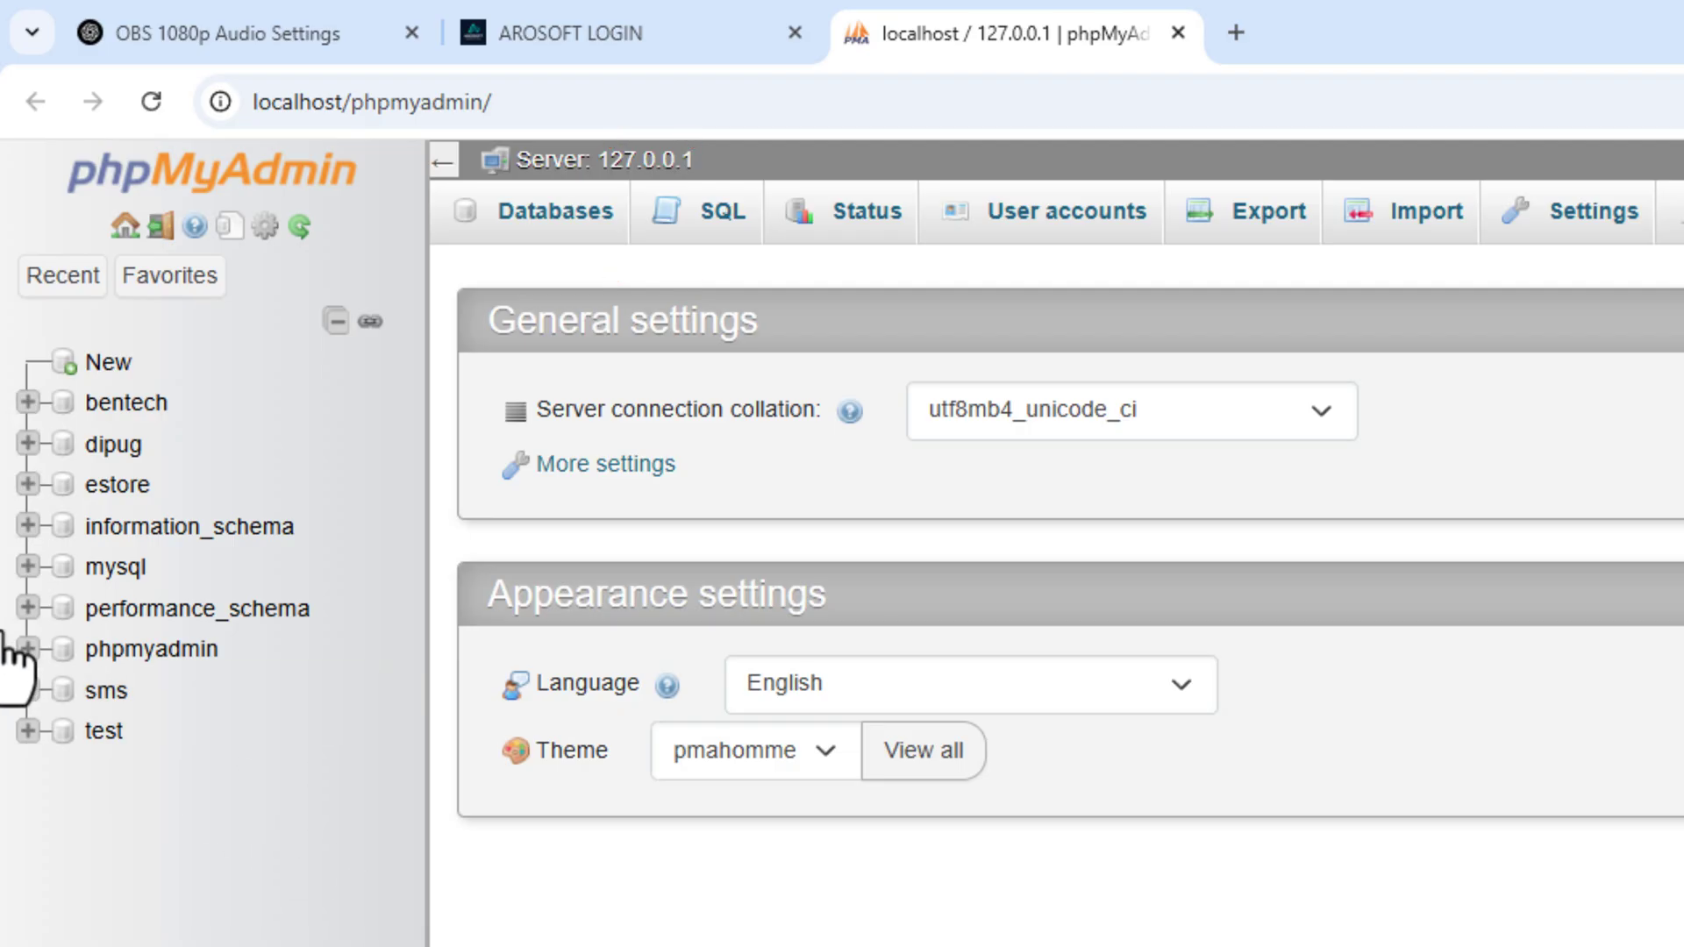
# Open the sms database's Export page and switch to Custom export options.
pyautogui.click(97, 693)
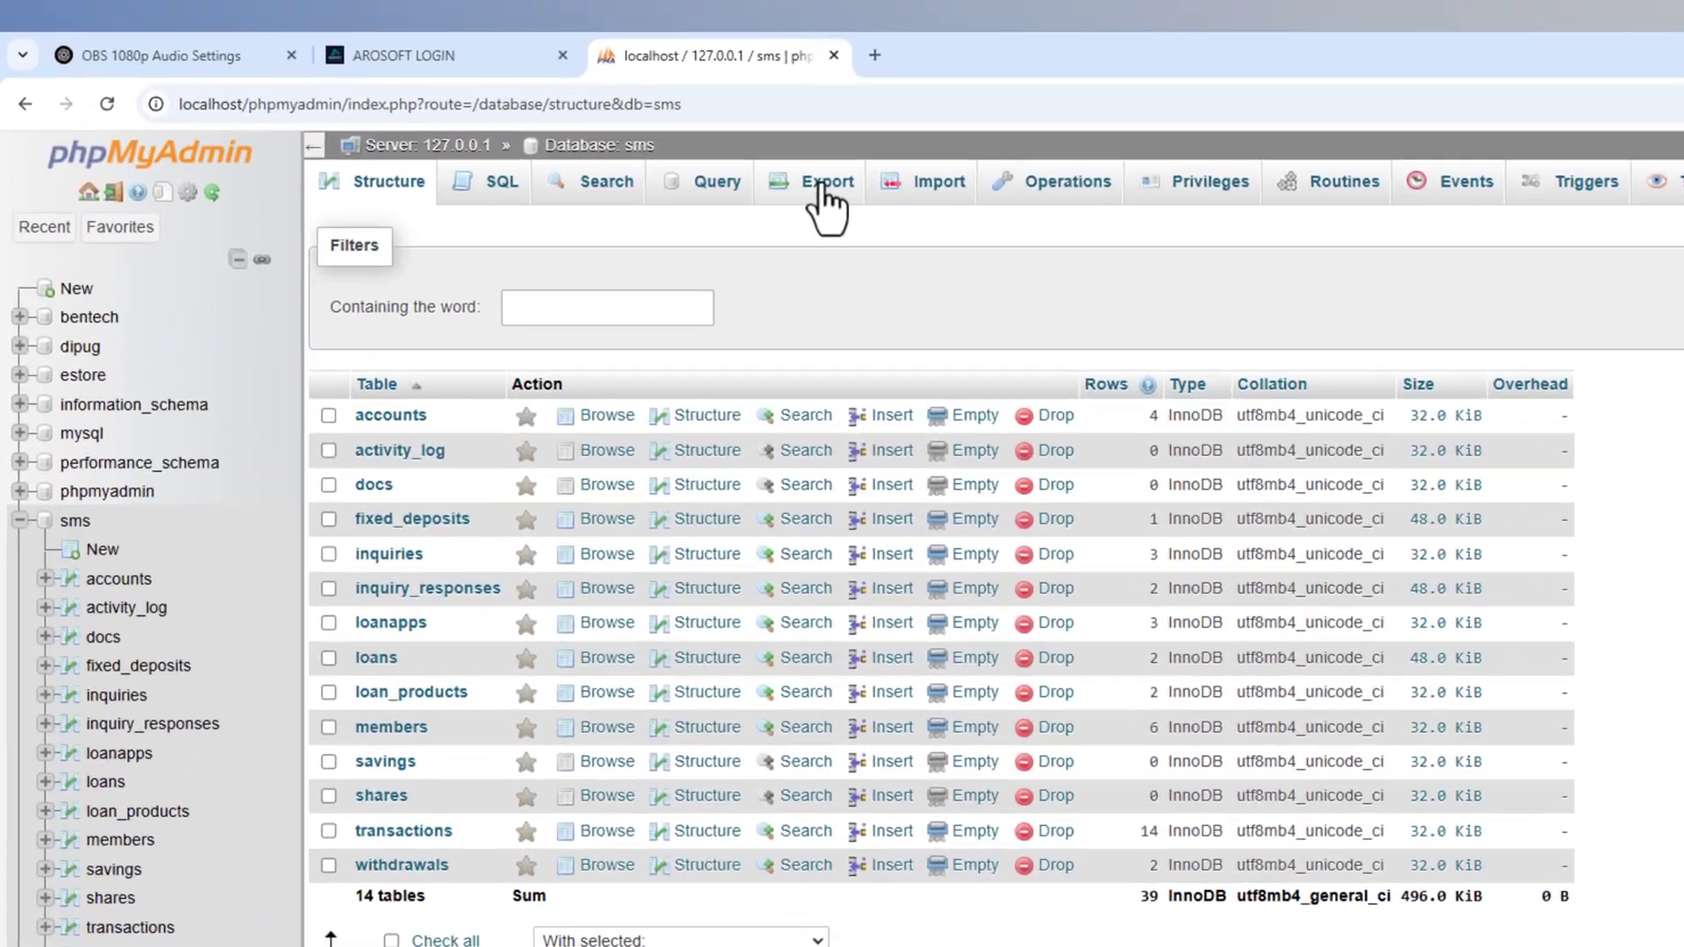
pyautogui.click(825, 186)
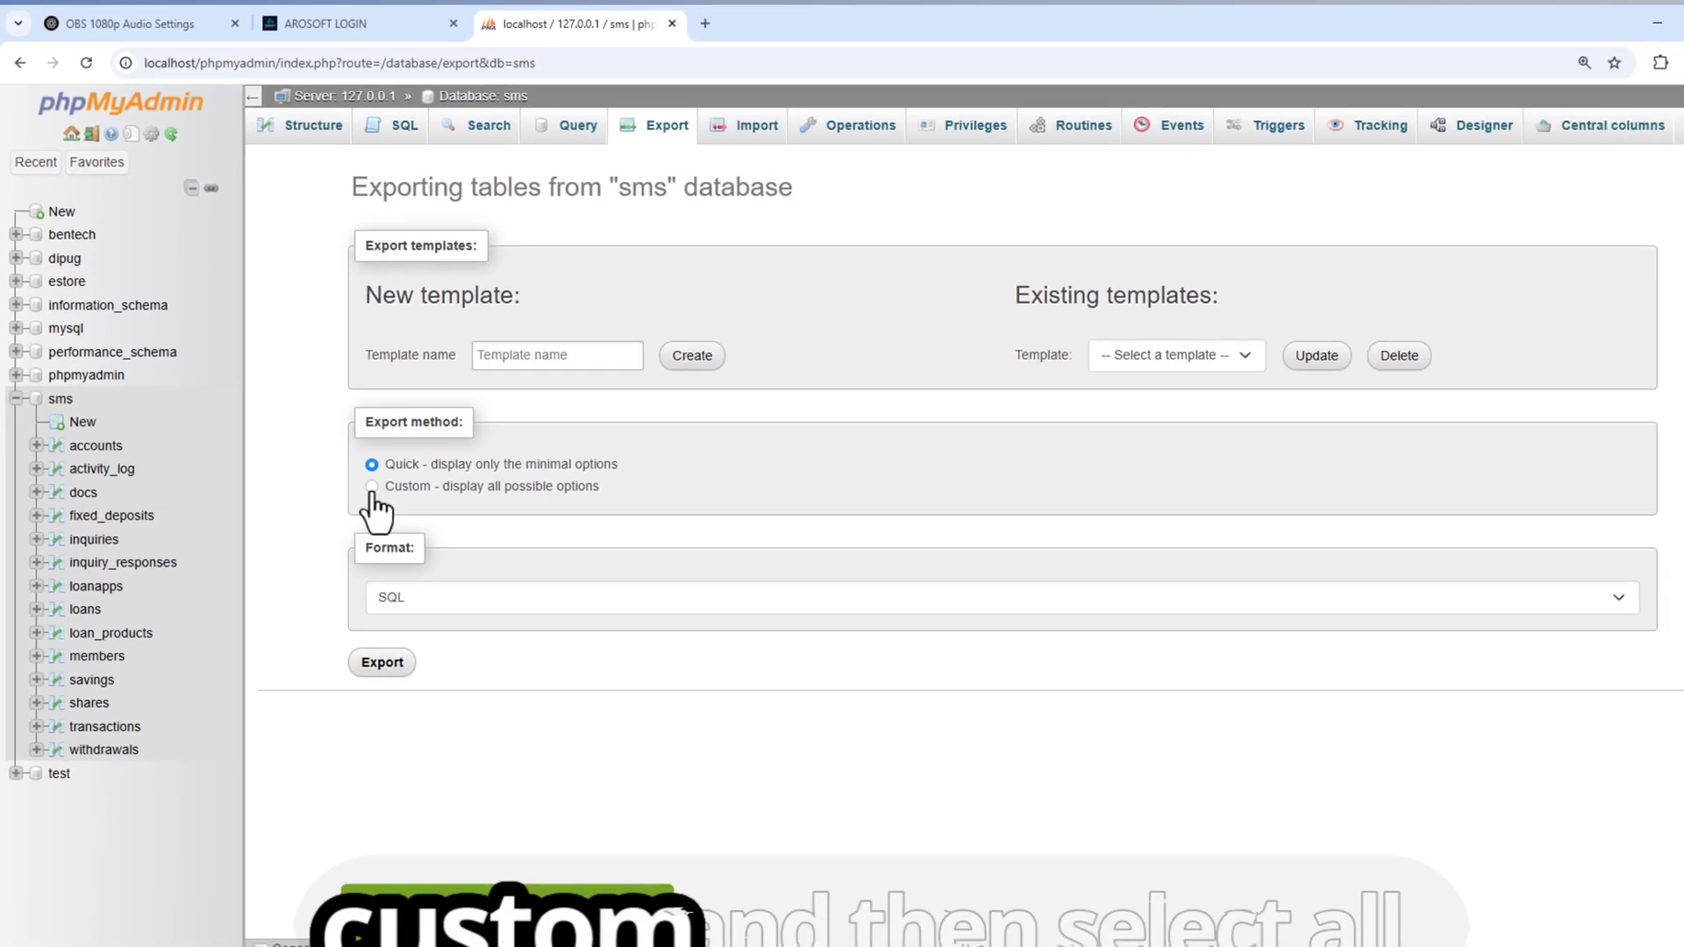
pyautogui.click(372, 488)
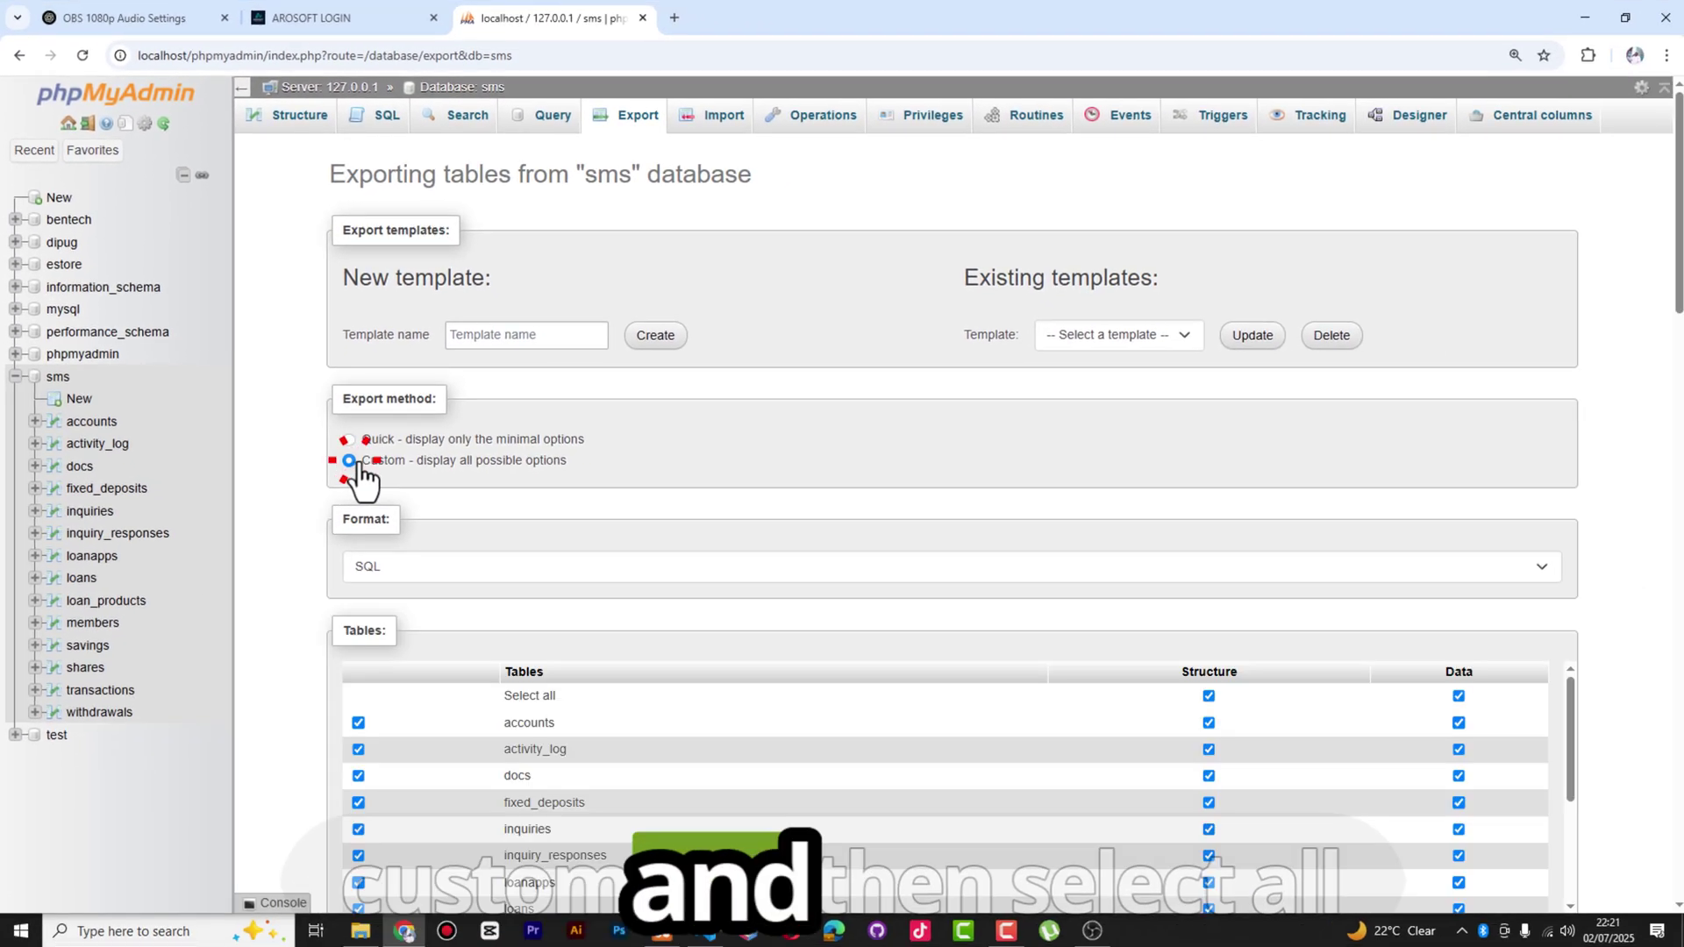
pyautogui.scroll(-3, 649, 526)
pyautogui.scroll(-3, 656, 523)
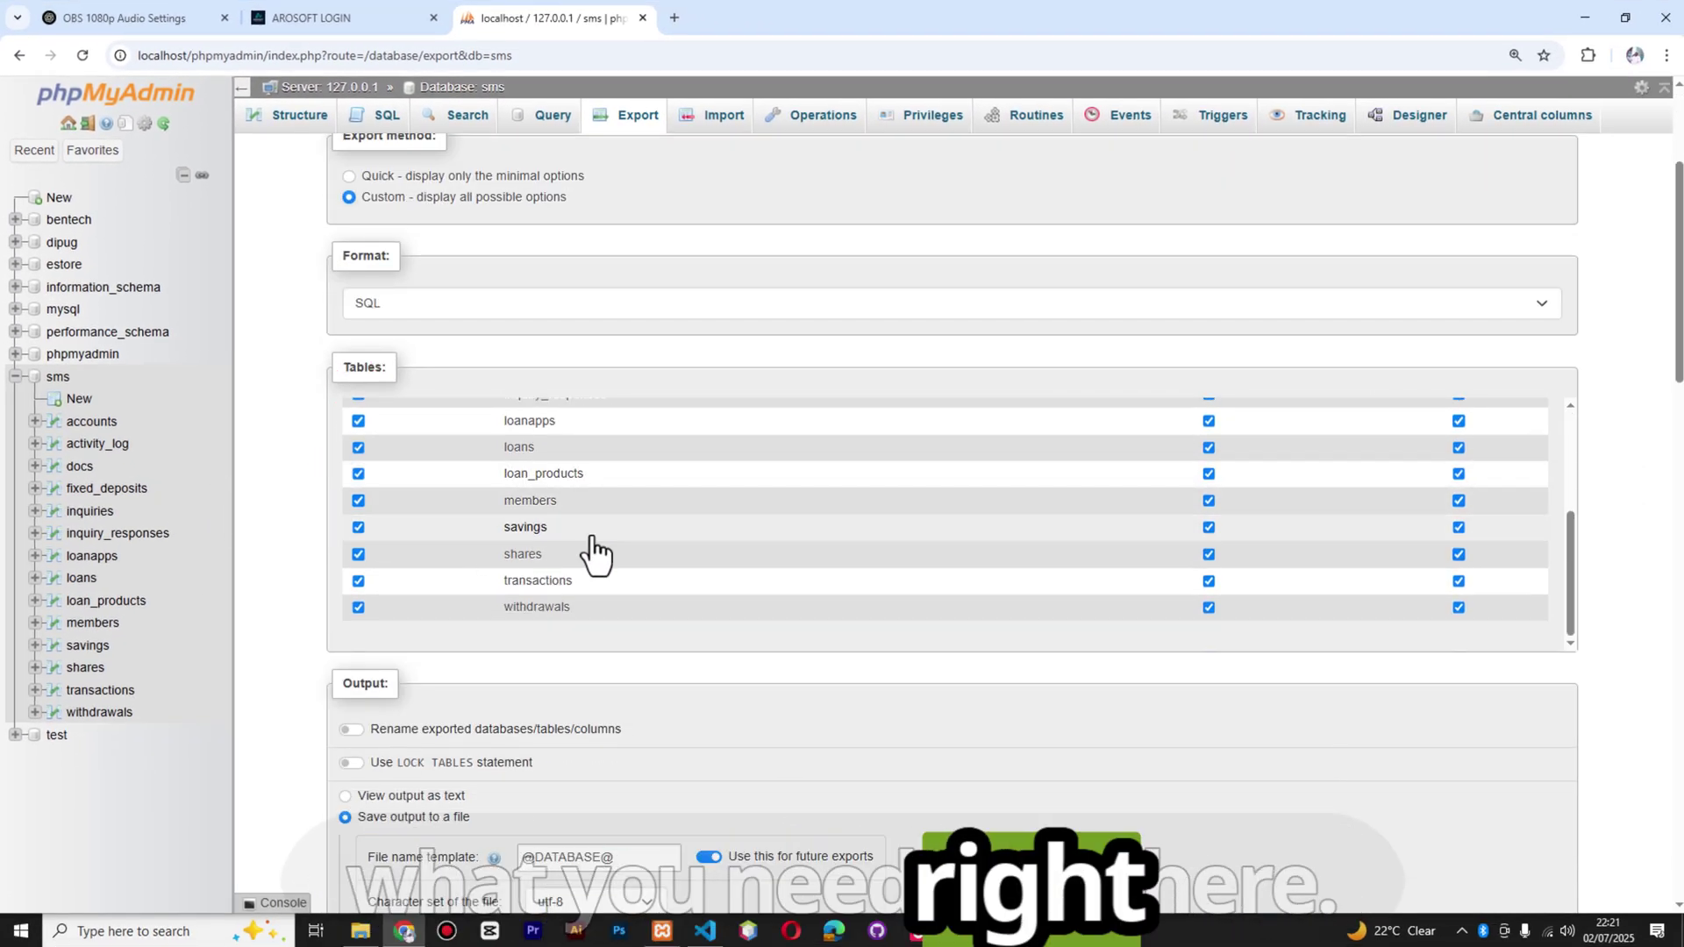
pyautogui.scroll(3, 594, 552)
pyautogui.scroll(-6, 226, 489)
pyautogui.scroll(-10, 246, 483)
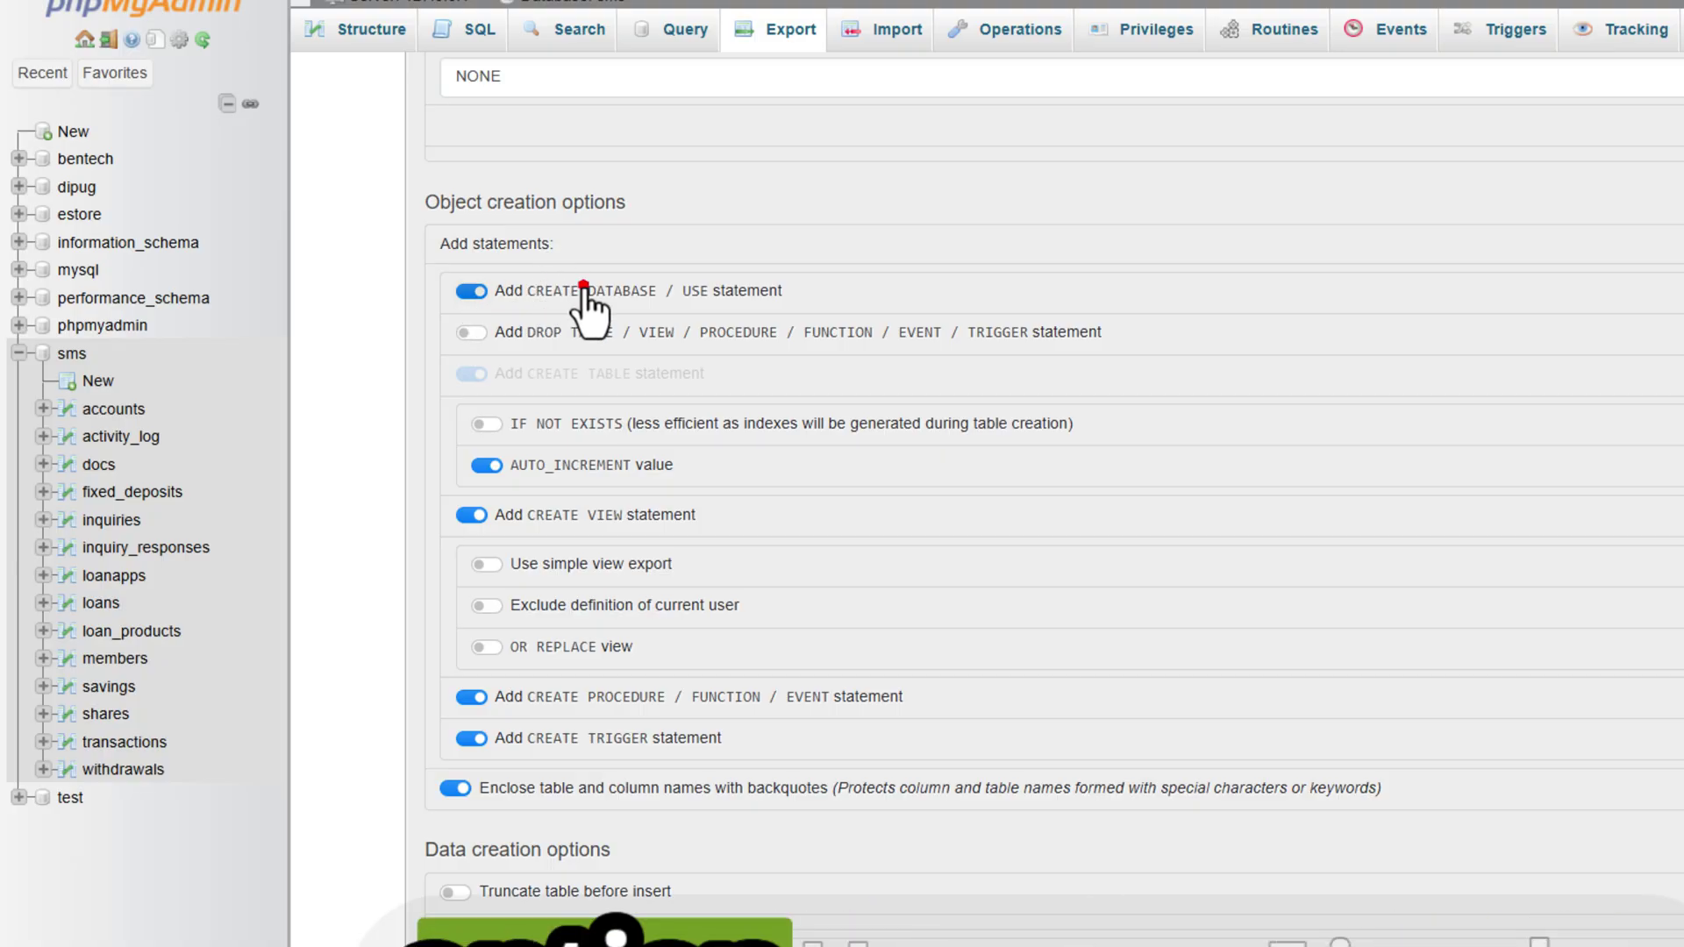
# Enable Add CREATE DATABASE and Add DROP TABLE, export, and show sms.sql in Downloads.
pyautogui.click(583, 290)
pyautogui.click(471, 292)
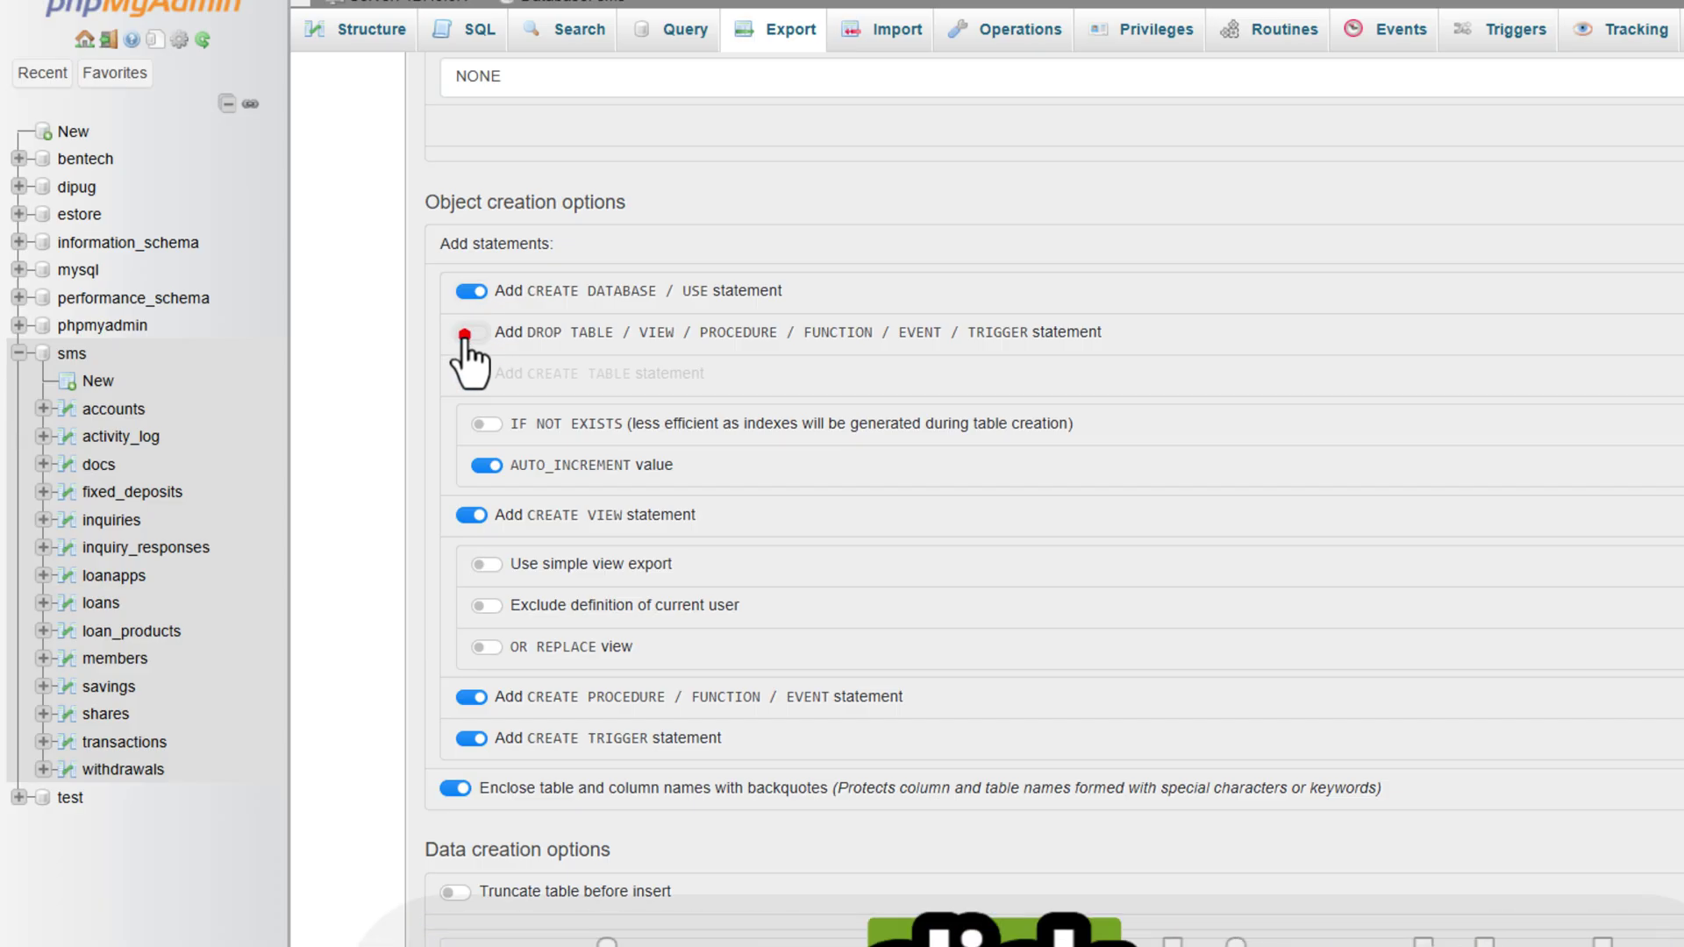
pyautogui.click(468, 334)
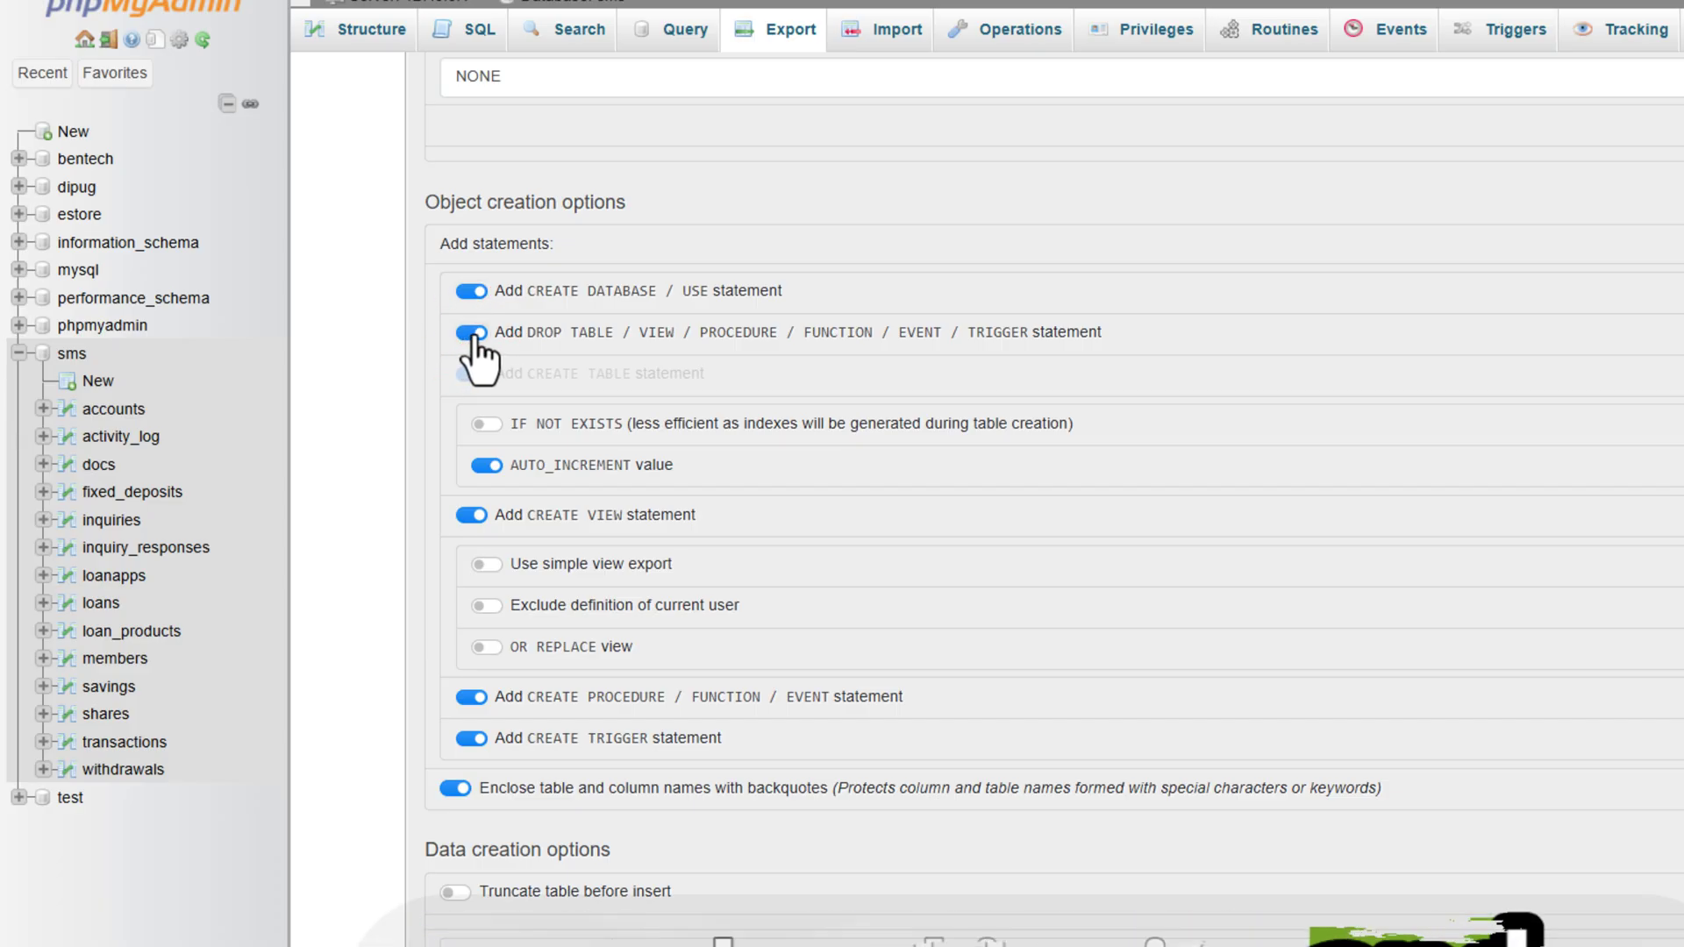
pyautogui.scroll(-1, 1180, 457)
pyautogui.scroll(-7, 1179, 456)
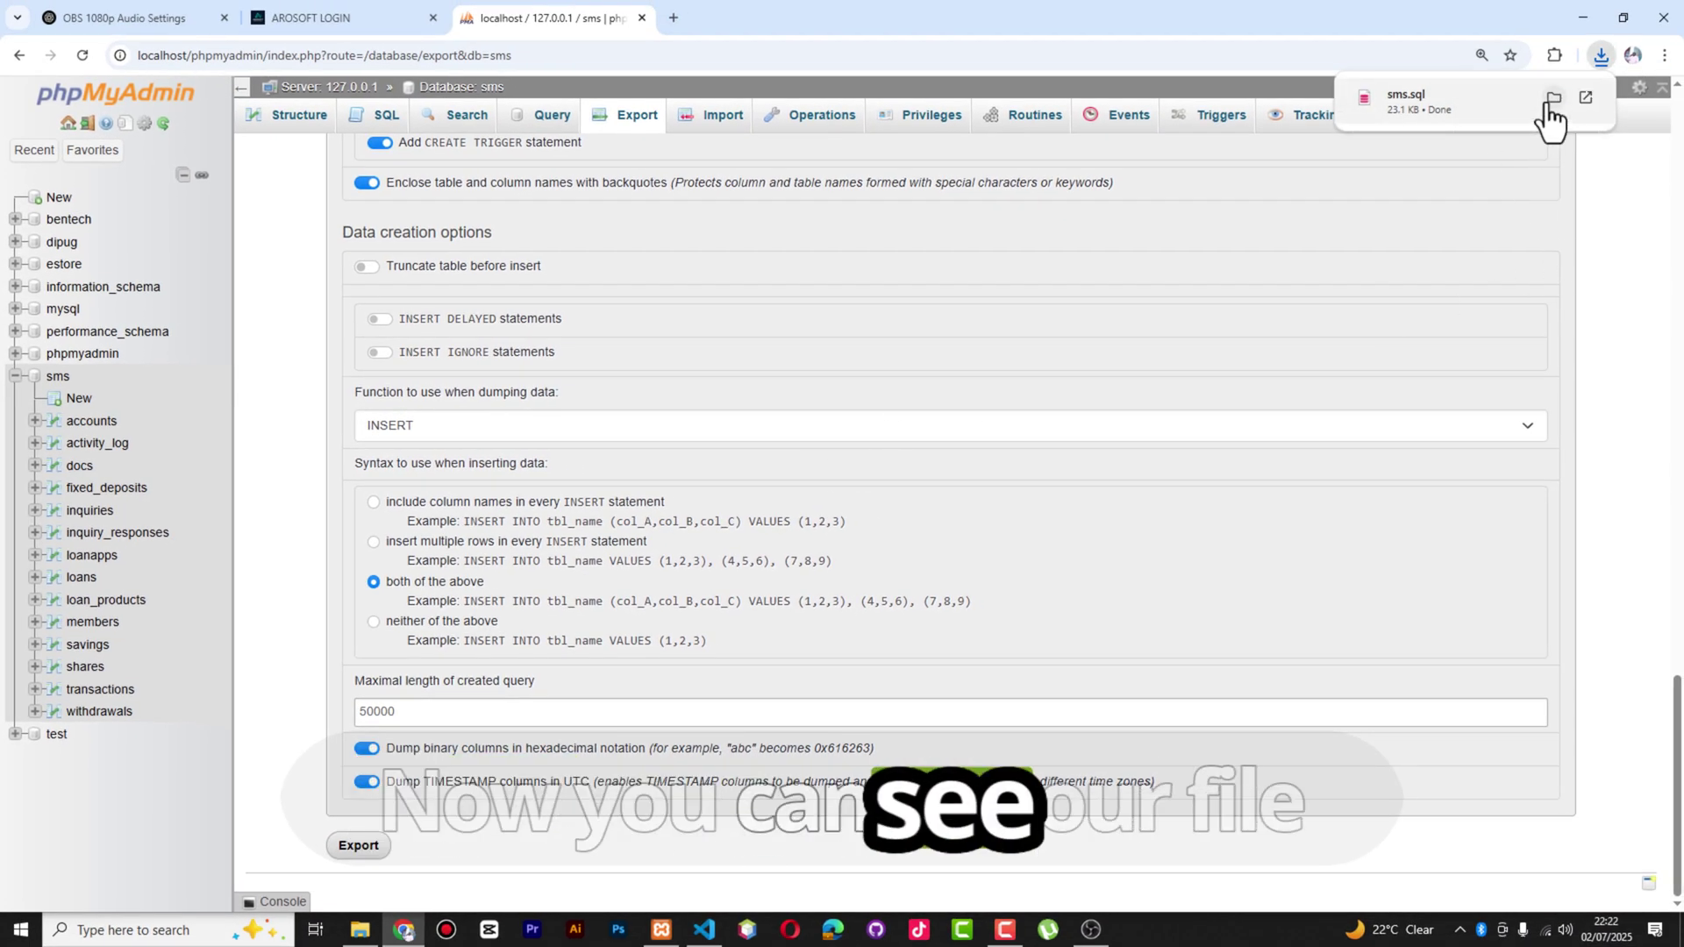
pyautogui.click(1552, 98)
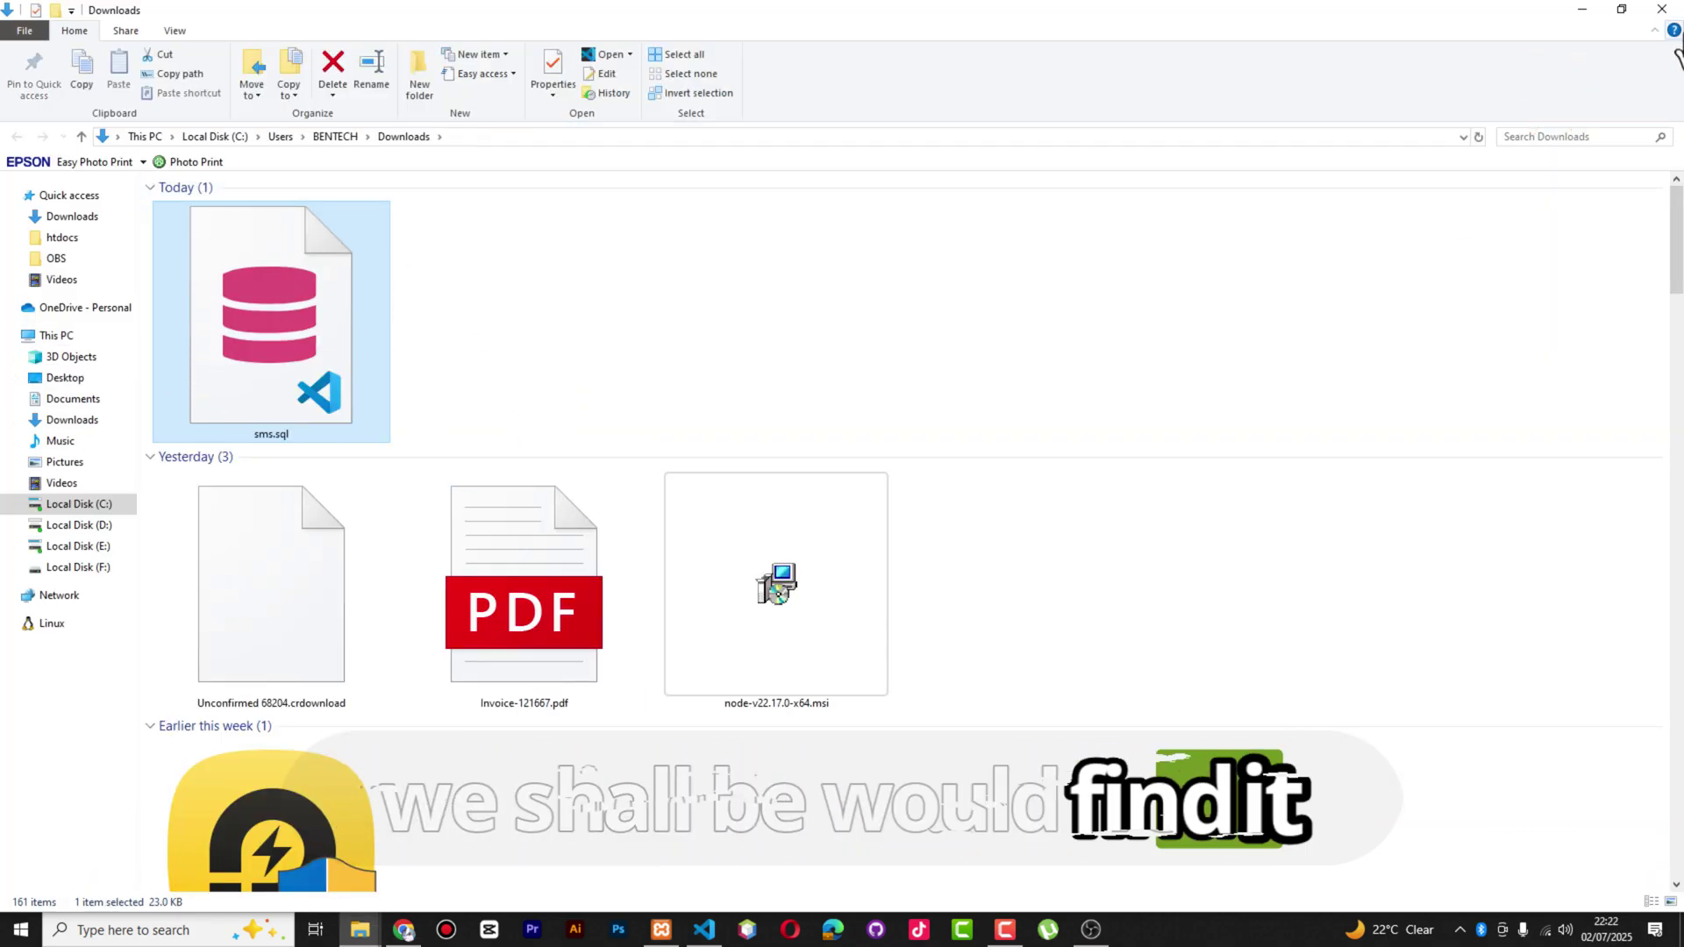
# Close the Downloads window and the phpMyAdmin and AROSOFT login tabs, leaving a blank tab.
pyautogui.click(1674, 12)
pyautogui.scroll(15, 564, 459)
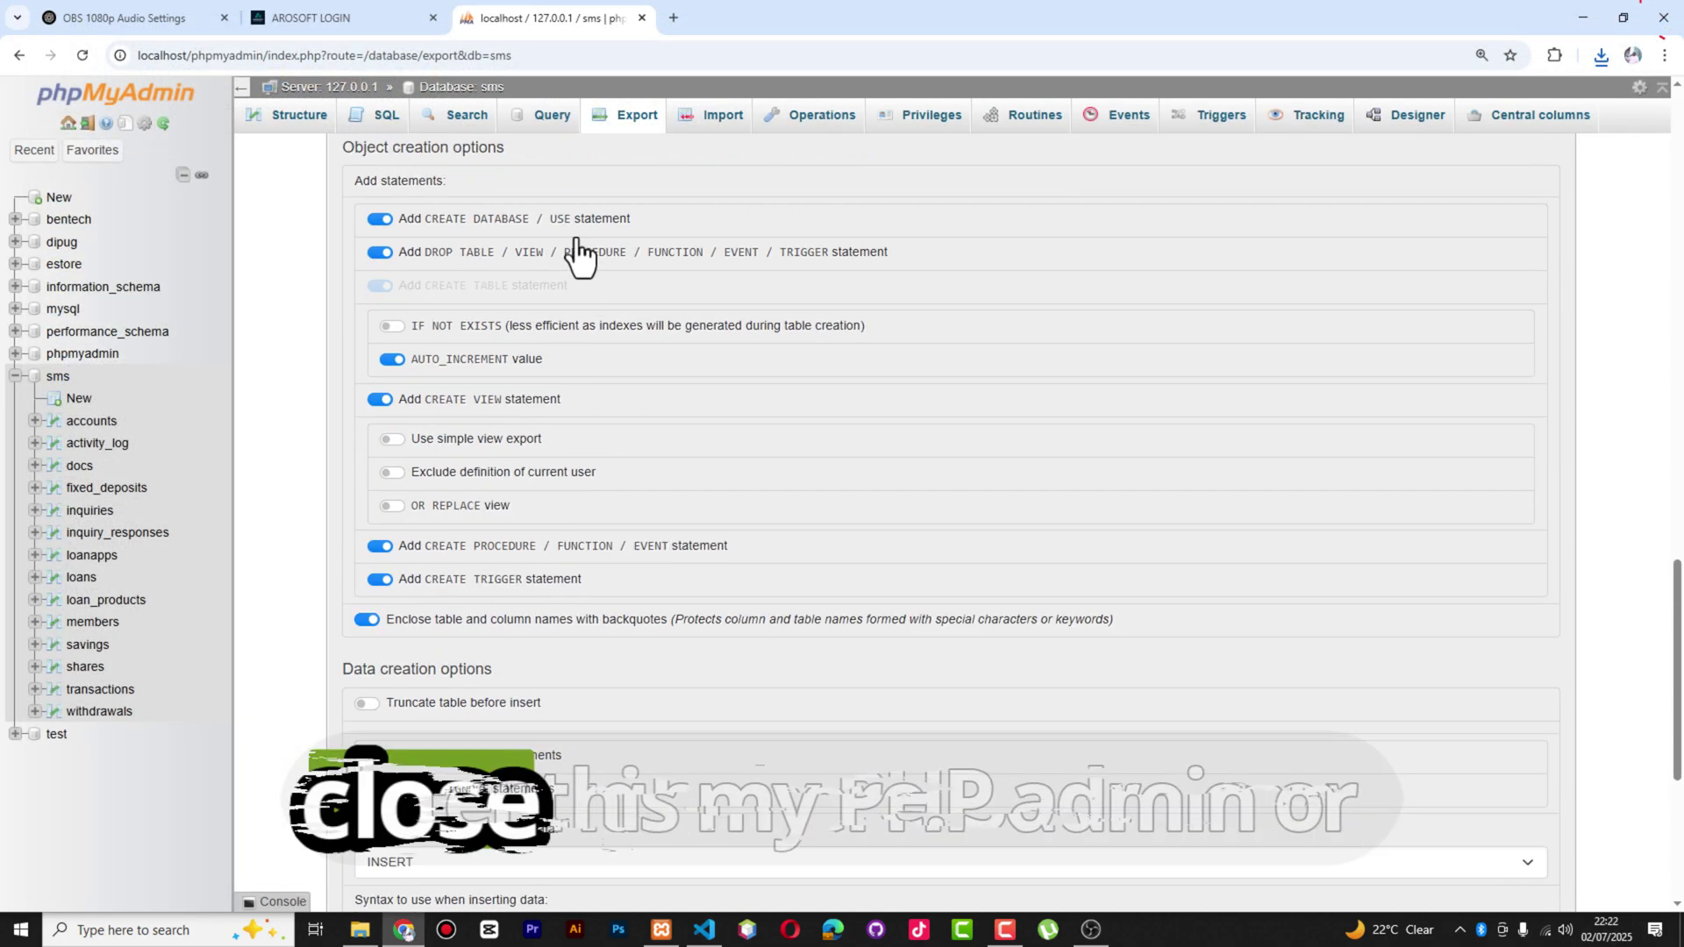
pyautogui.click(641, 18)
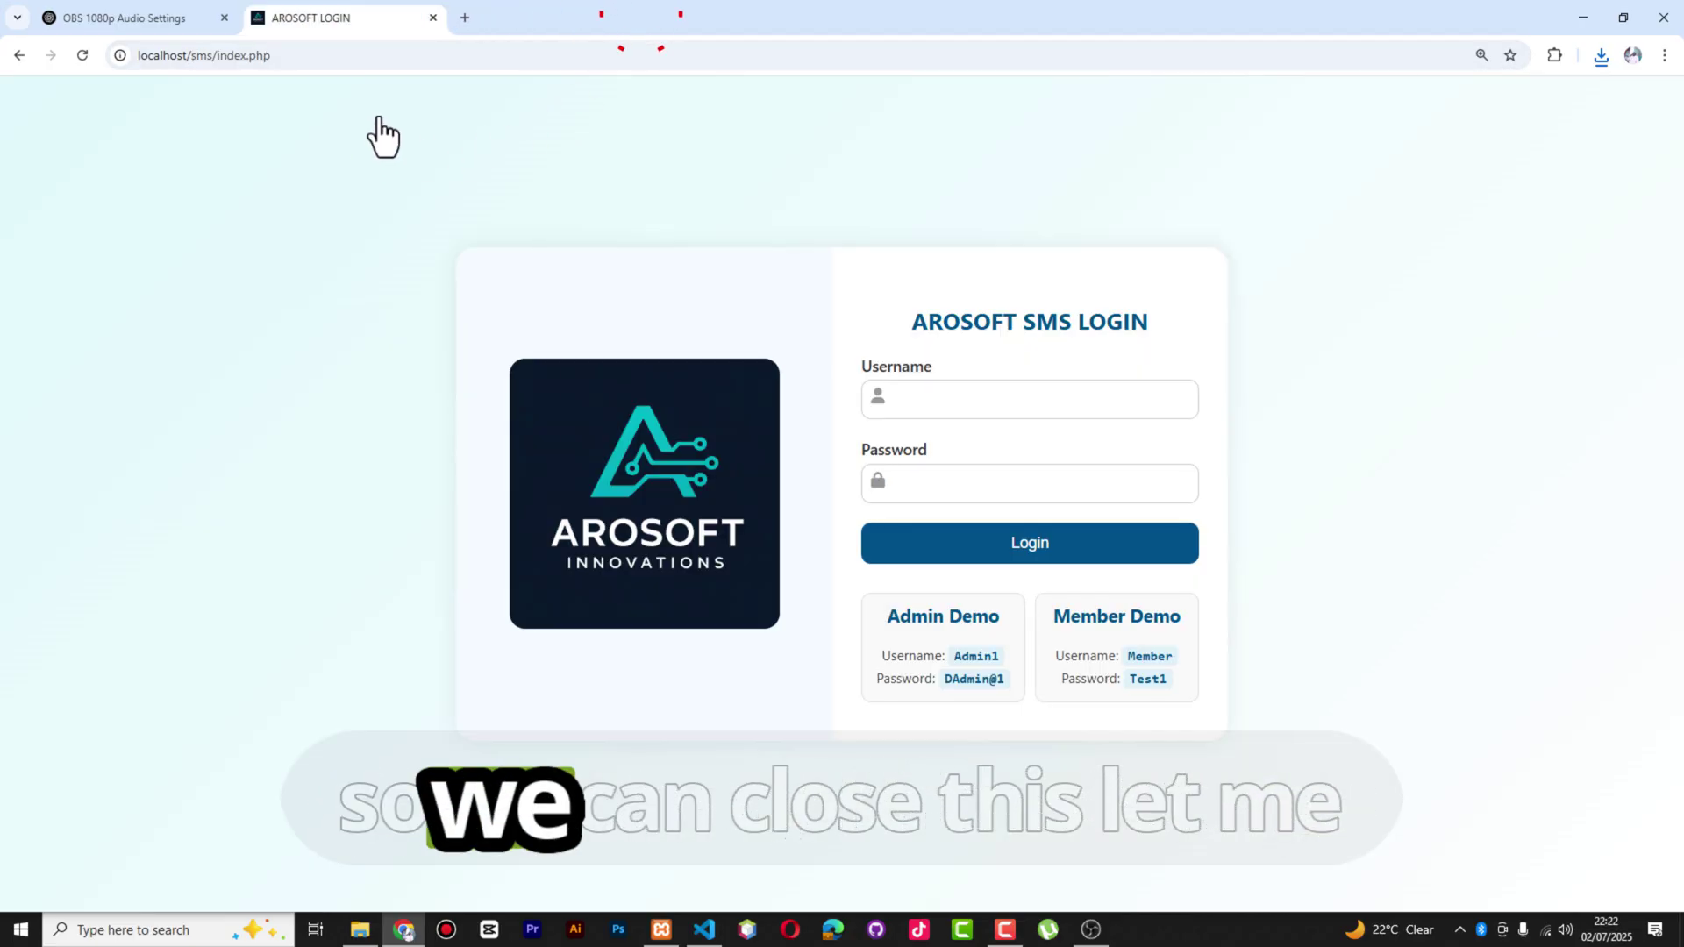
pyautogui.click(433, 18)
pyautogui.hotkey('ctrl', 'w')
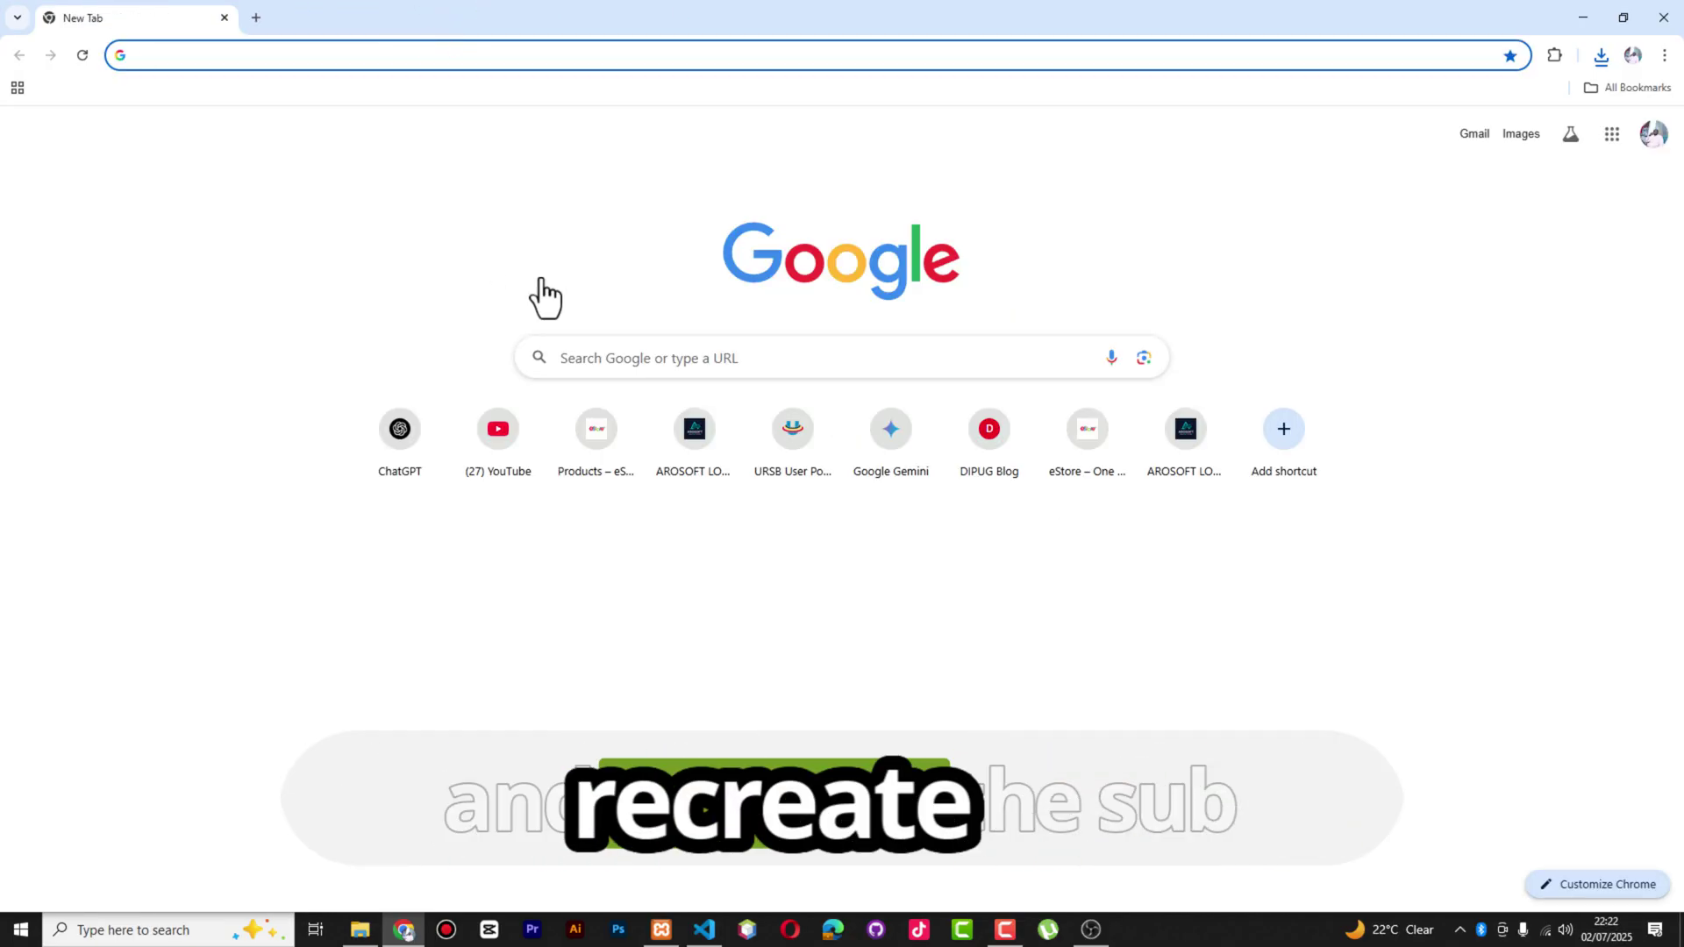
# Go to the saved cPanel address, log in, and open the Domains page from Tools.
pyautogui.write('chatgpt.com')
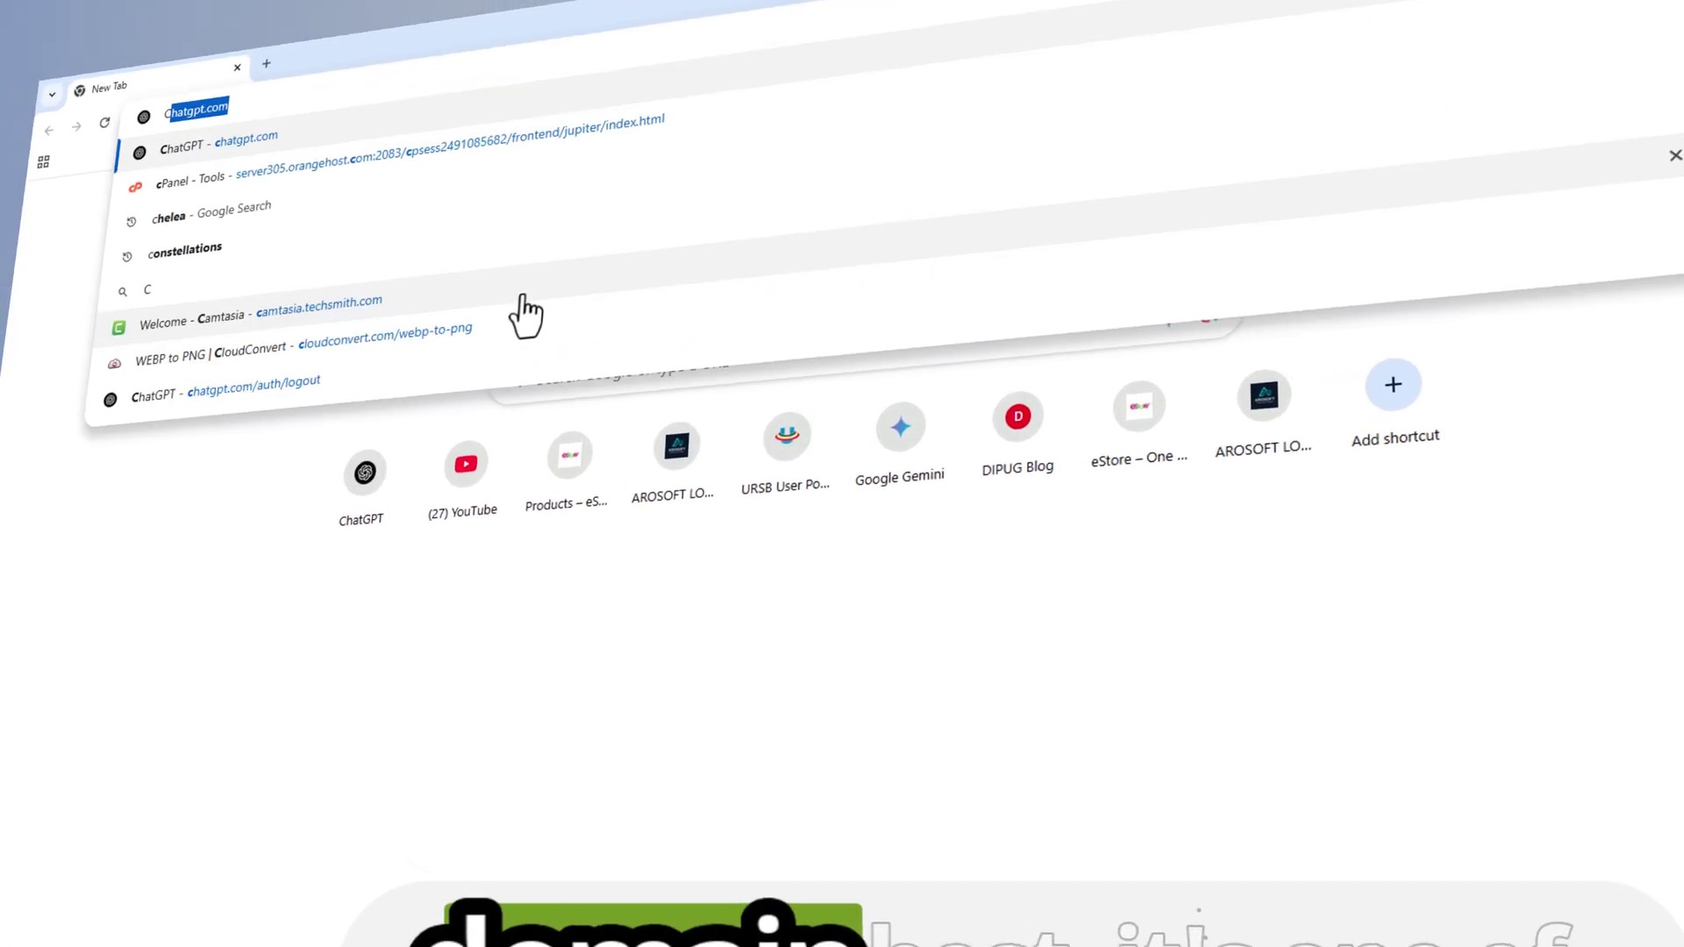
pyautogui.click(298, 168)
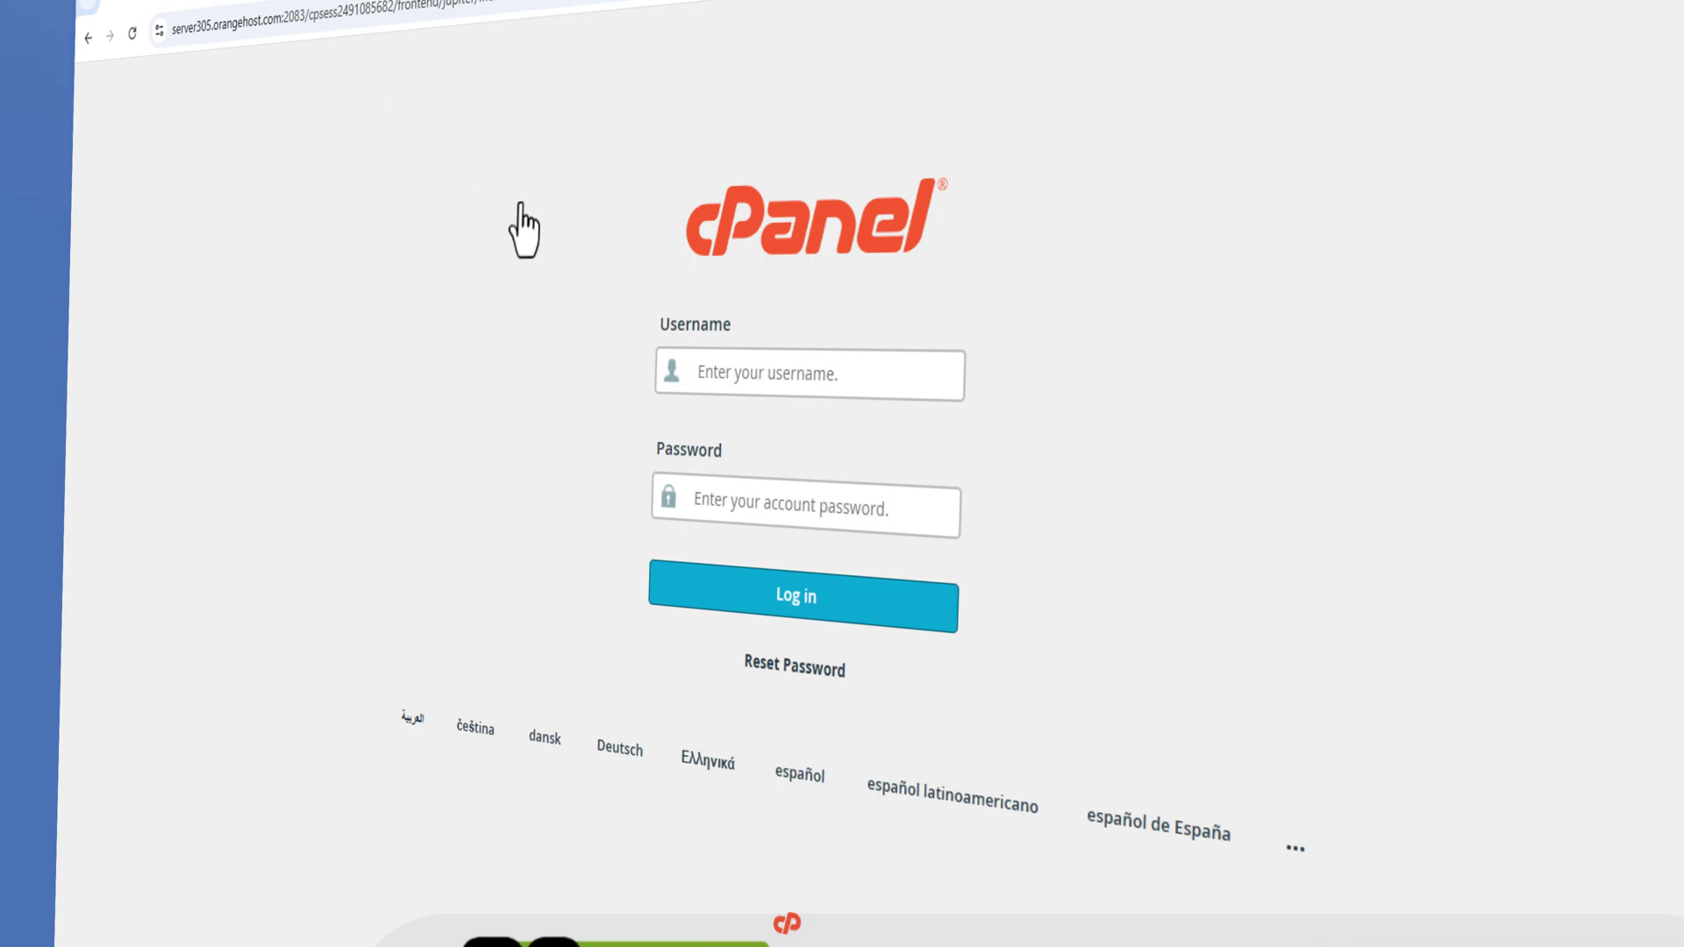
pyautogui.click(746, 373)
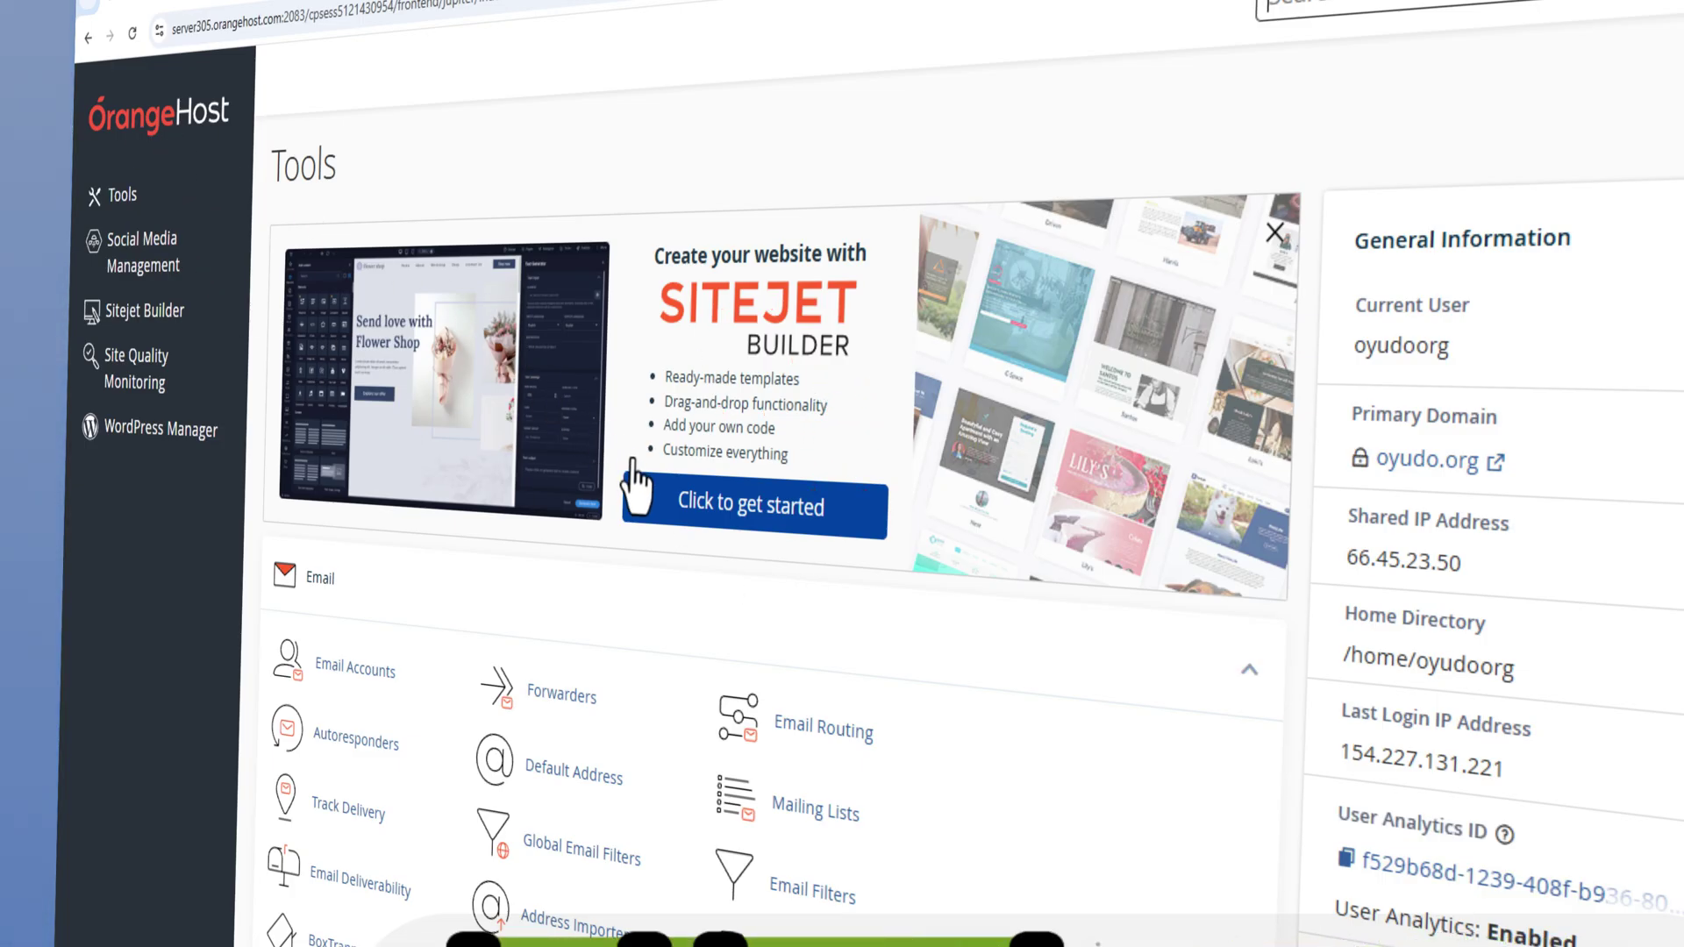
pyautogui.scroll(-4, 636, 483)
pyautogui.scroll(-15, 645, 460)
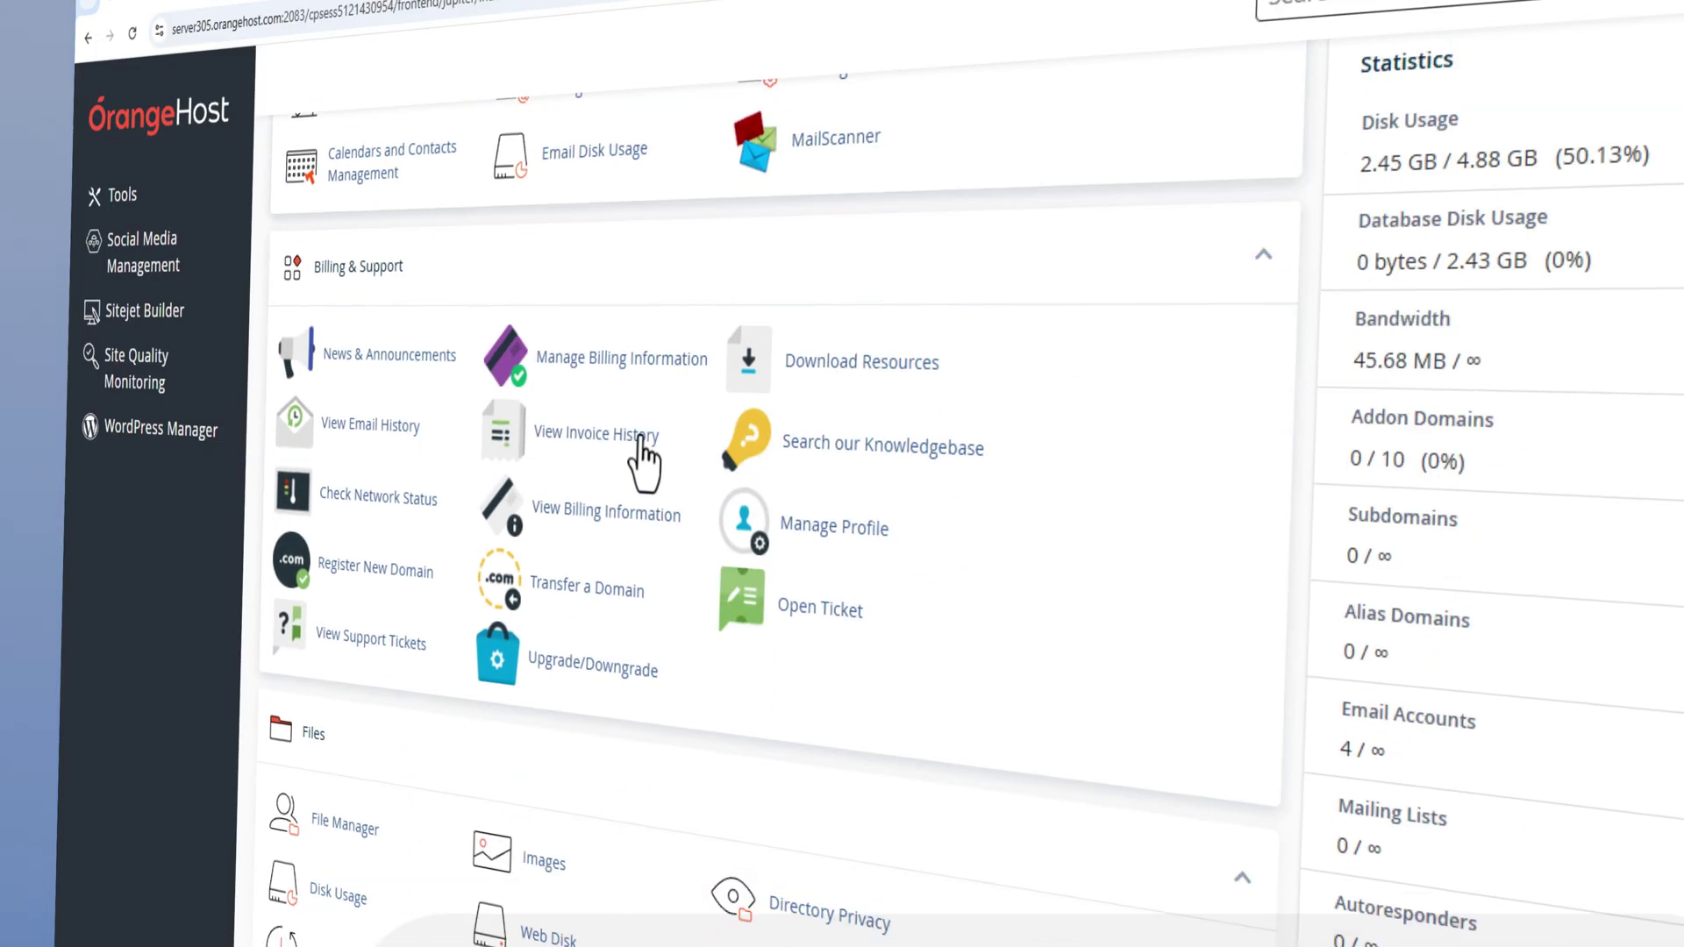
pyautogui.scroll(-3, 657, 403)
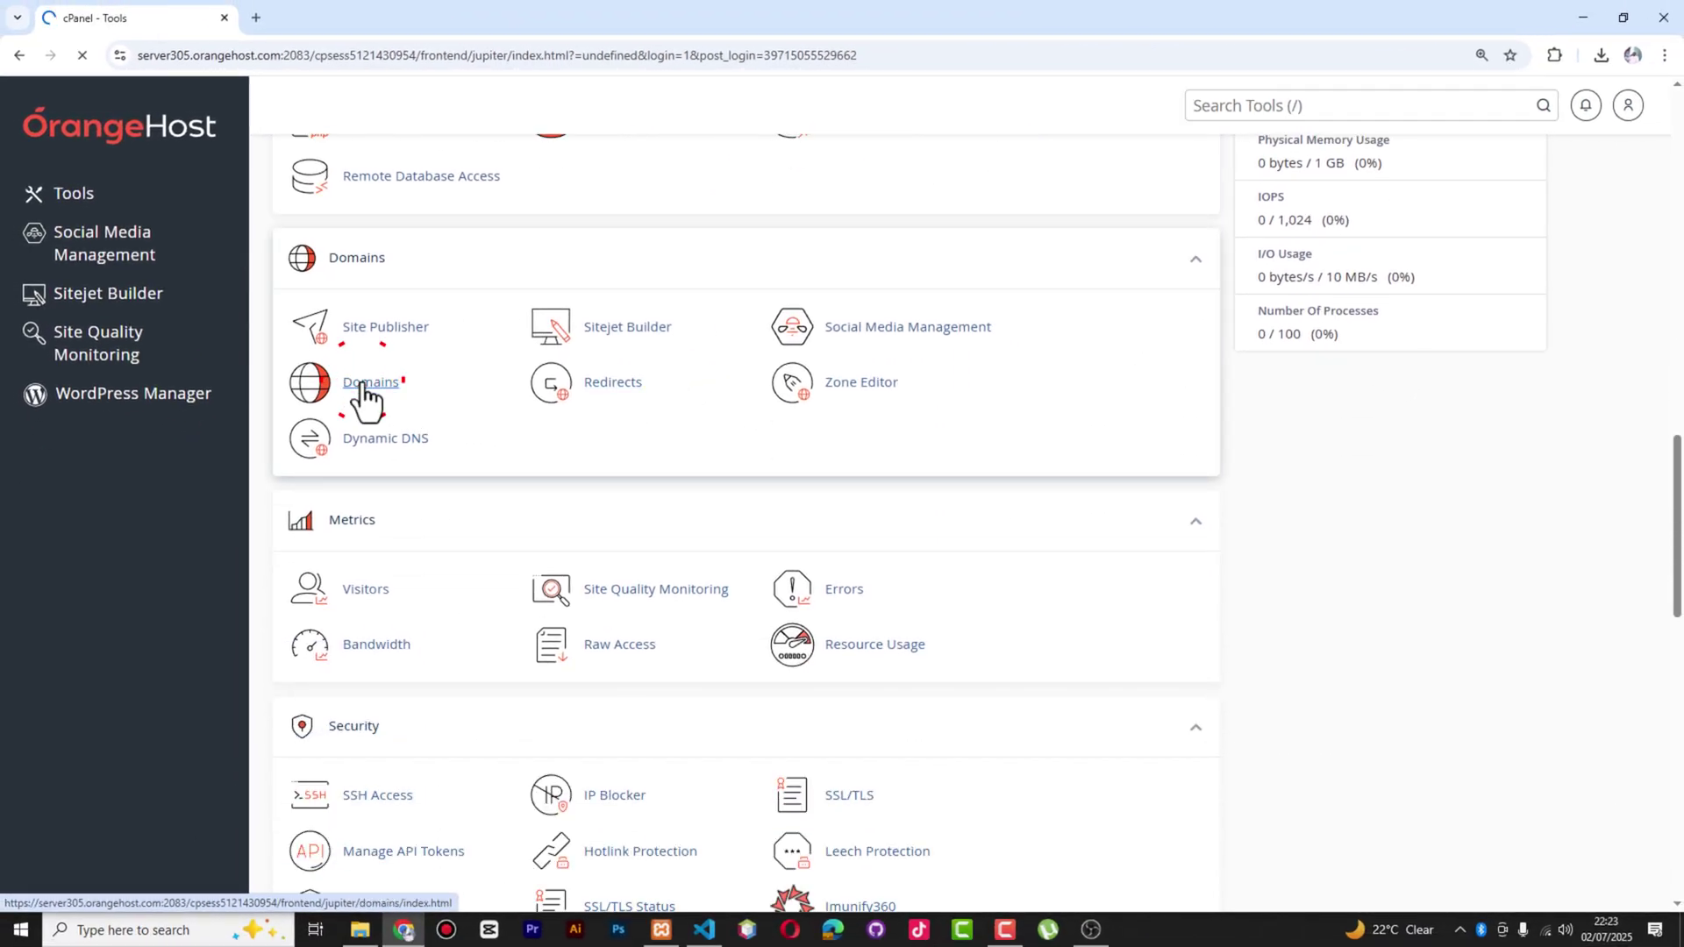
pyautogui.click(1498, 375)
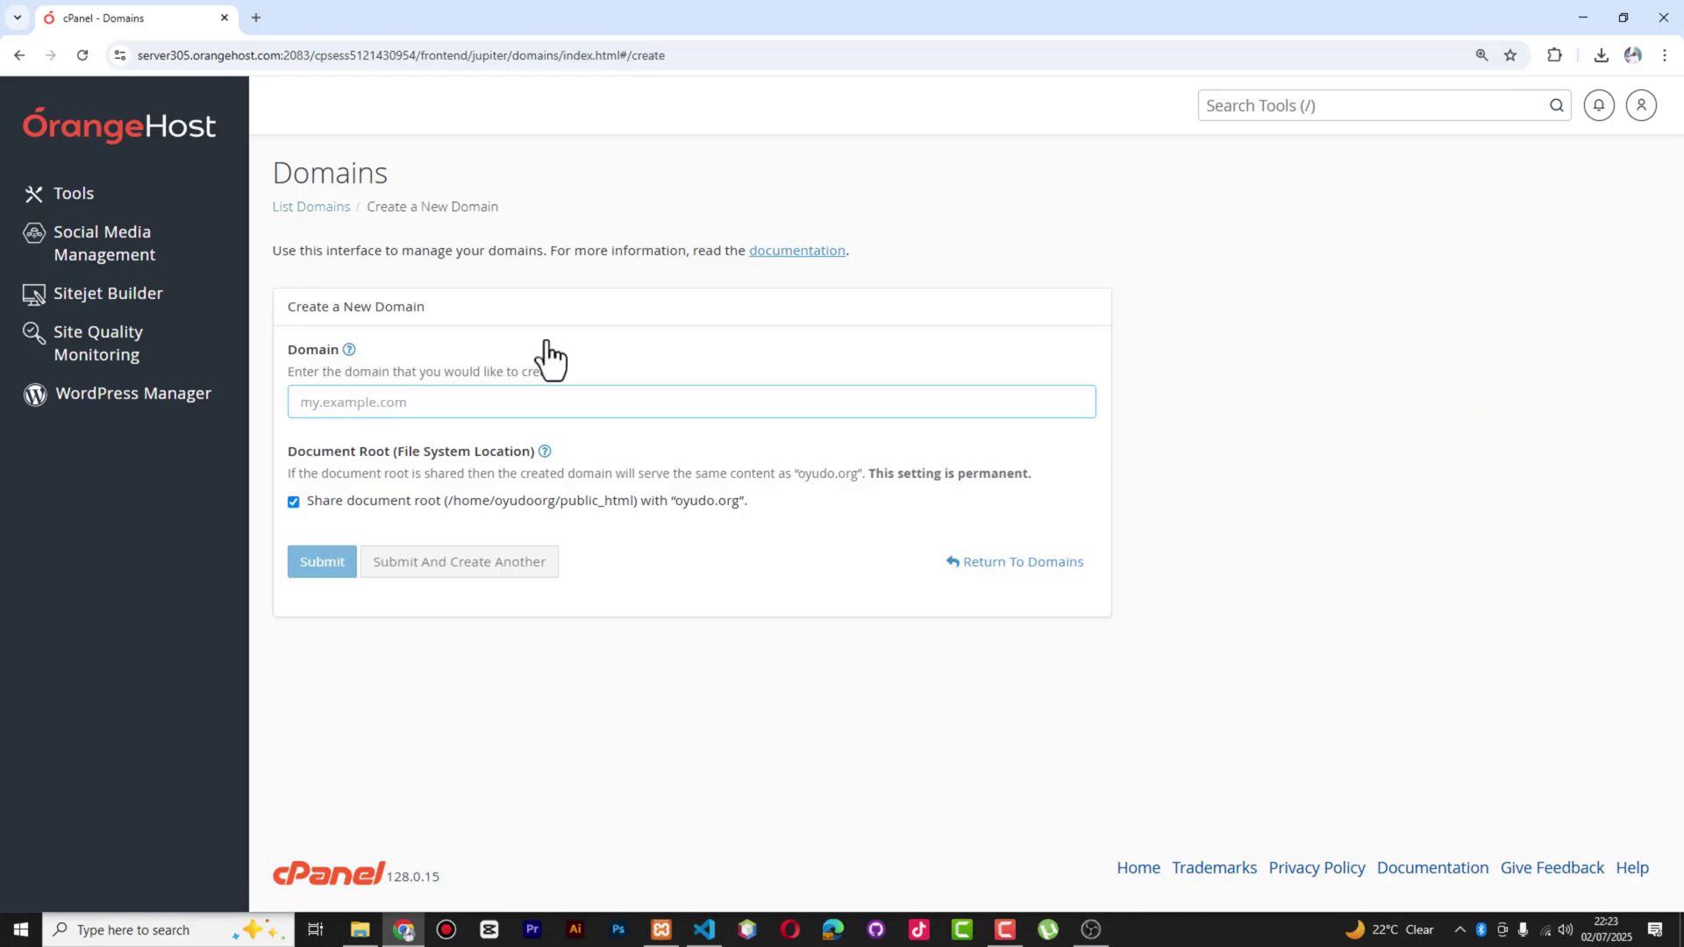
# Create the domain sms.oyudo.org with its own document root instead of sharing public_html.
pyautogui.write('sms.')
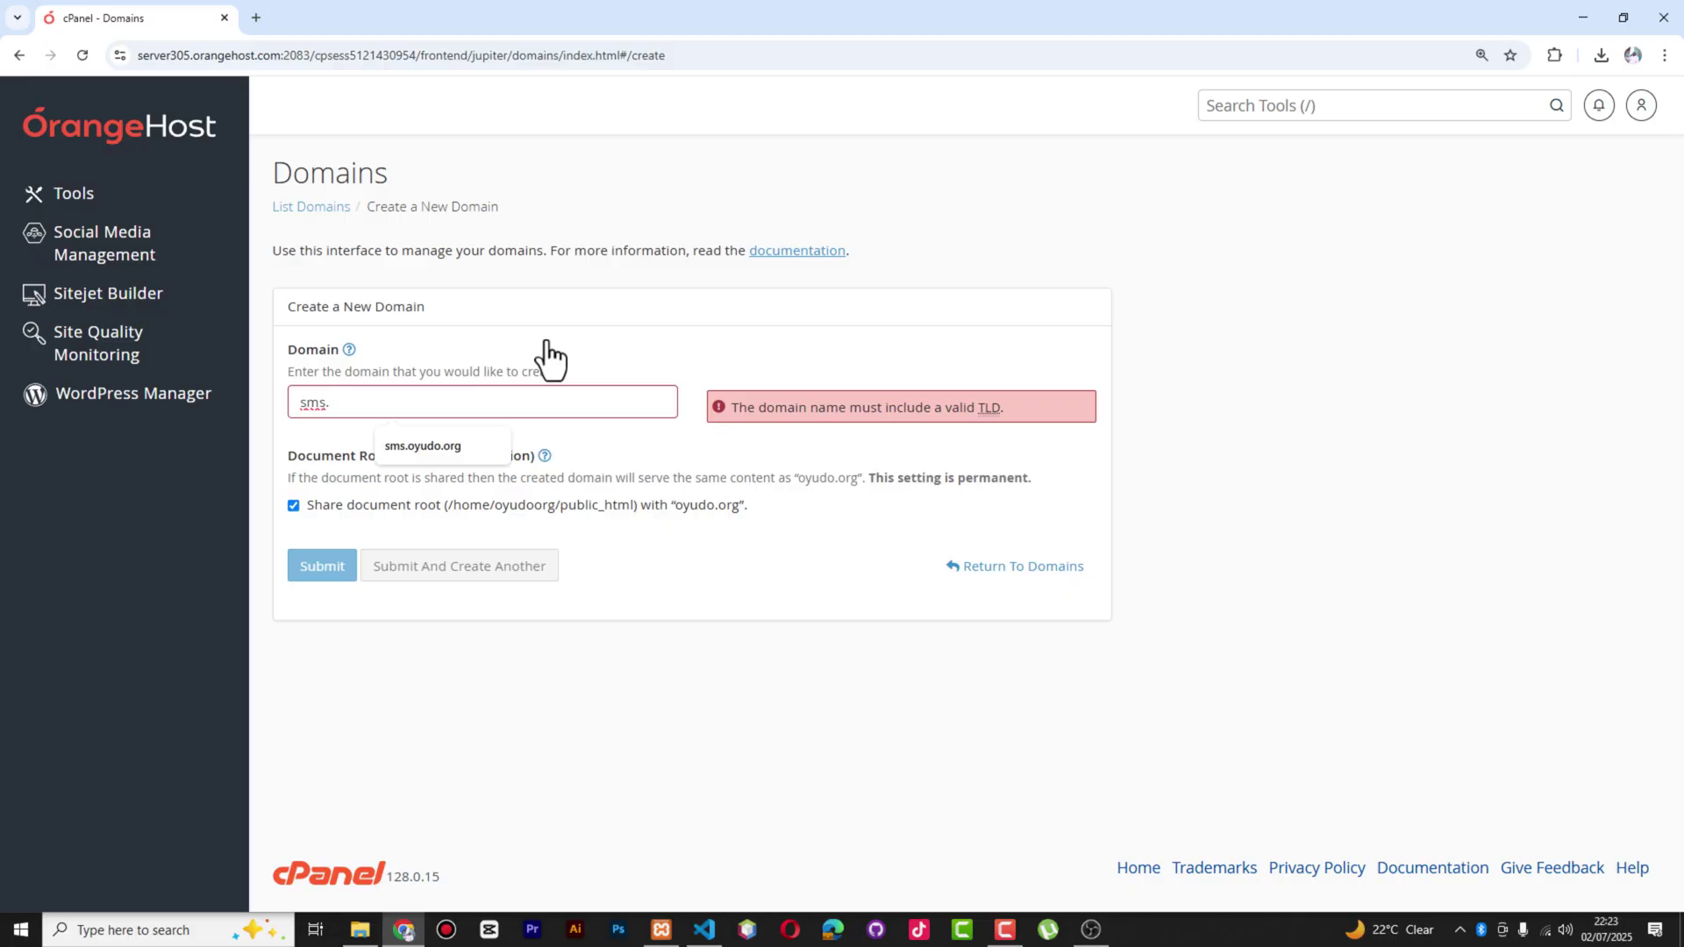
pyautogui.write('ru')
pyautogui.press('BackSpace')
pyautogui.press('BackSpace')
pyautogui.write('yudo')
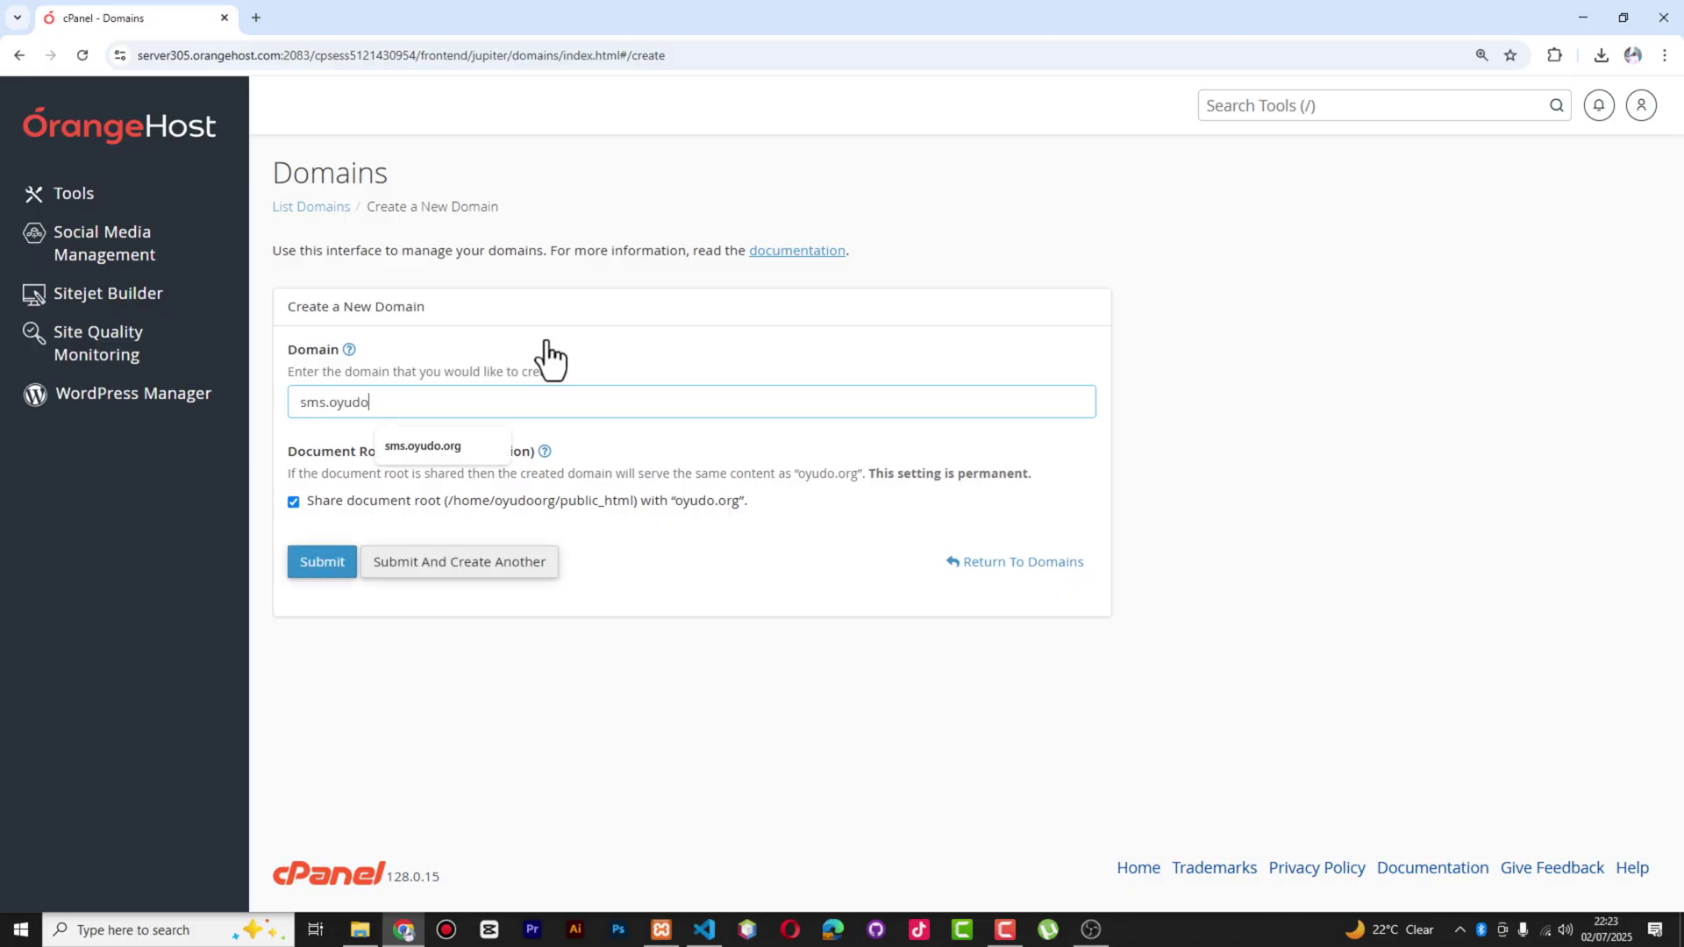
pyautogui.write('.org')
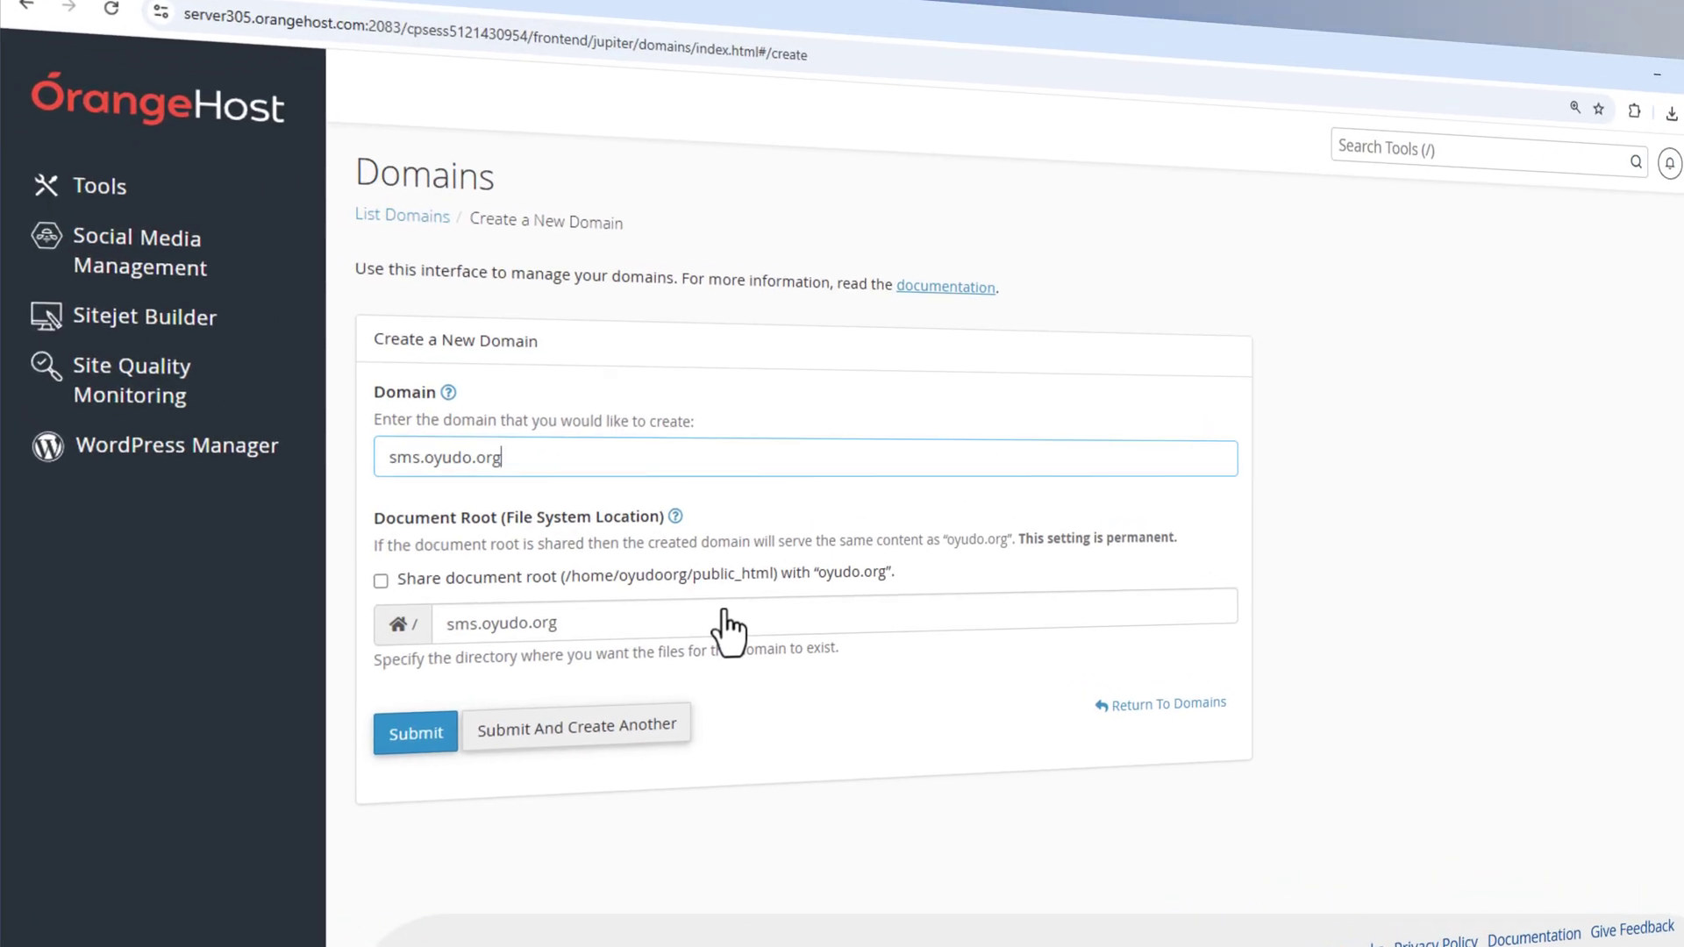
pyautogui.click(414, 744)
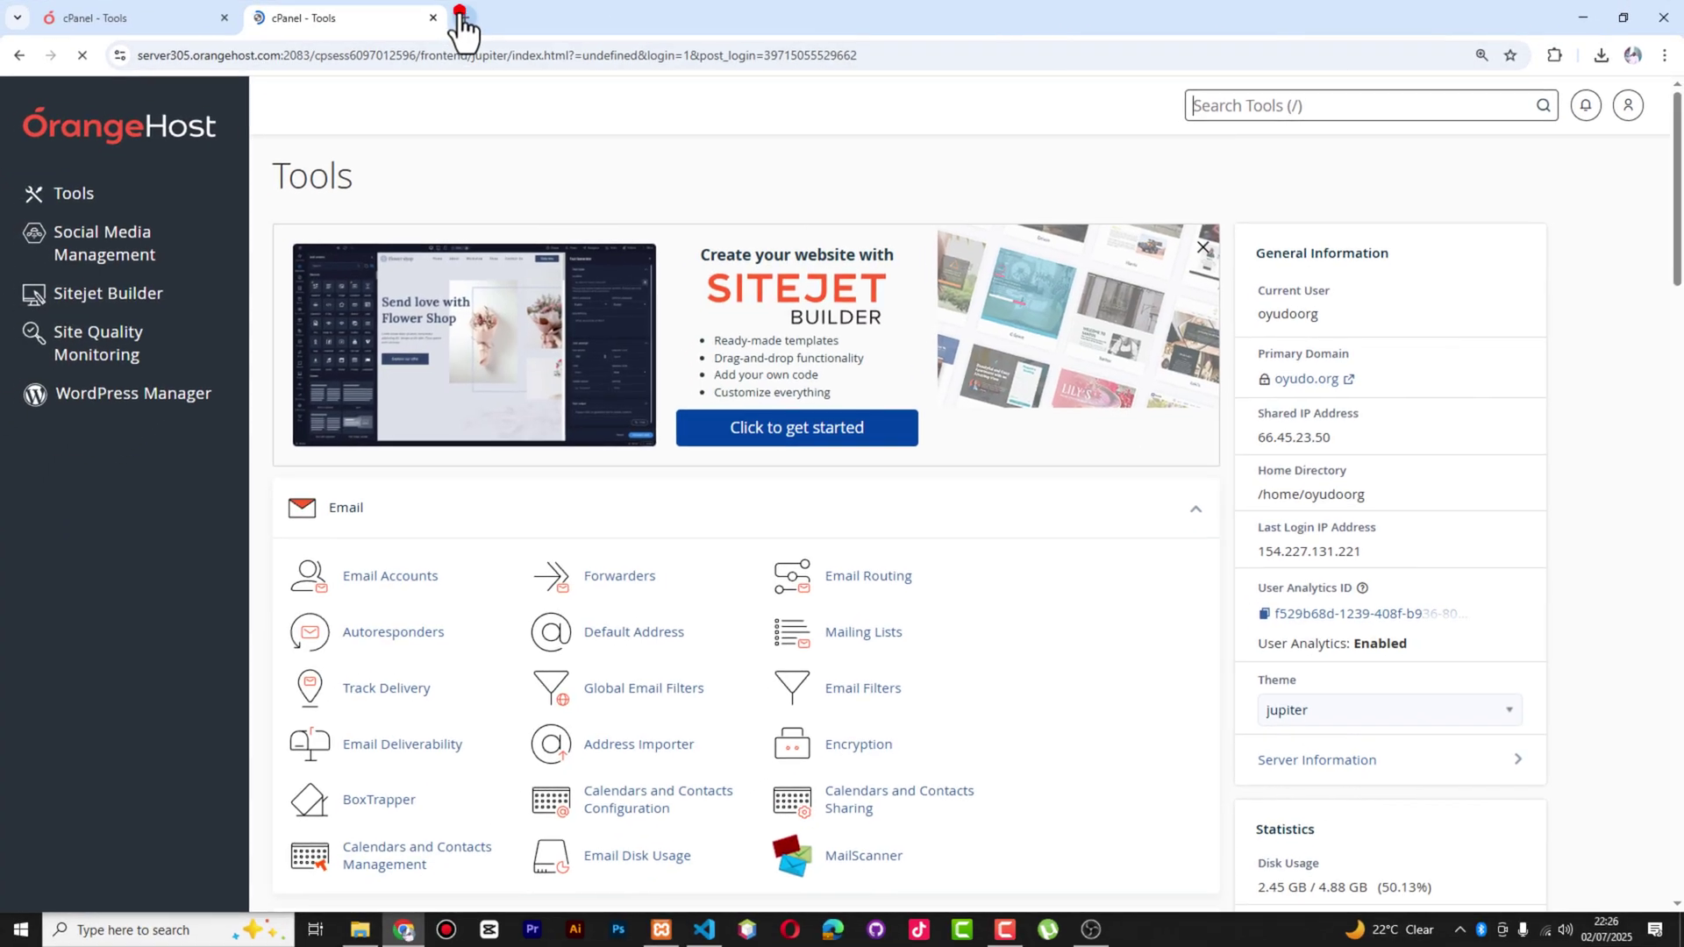
pyautogui.click(459, 16)
# Load sms.oyudo.org, verify the empty 'Index of /' listing, and return to the cPanel Tools tab.
pyautogui.write('sms')
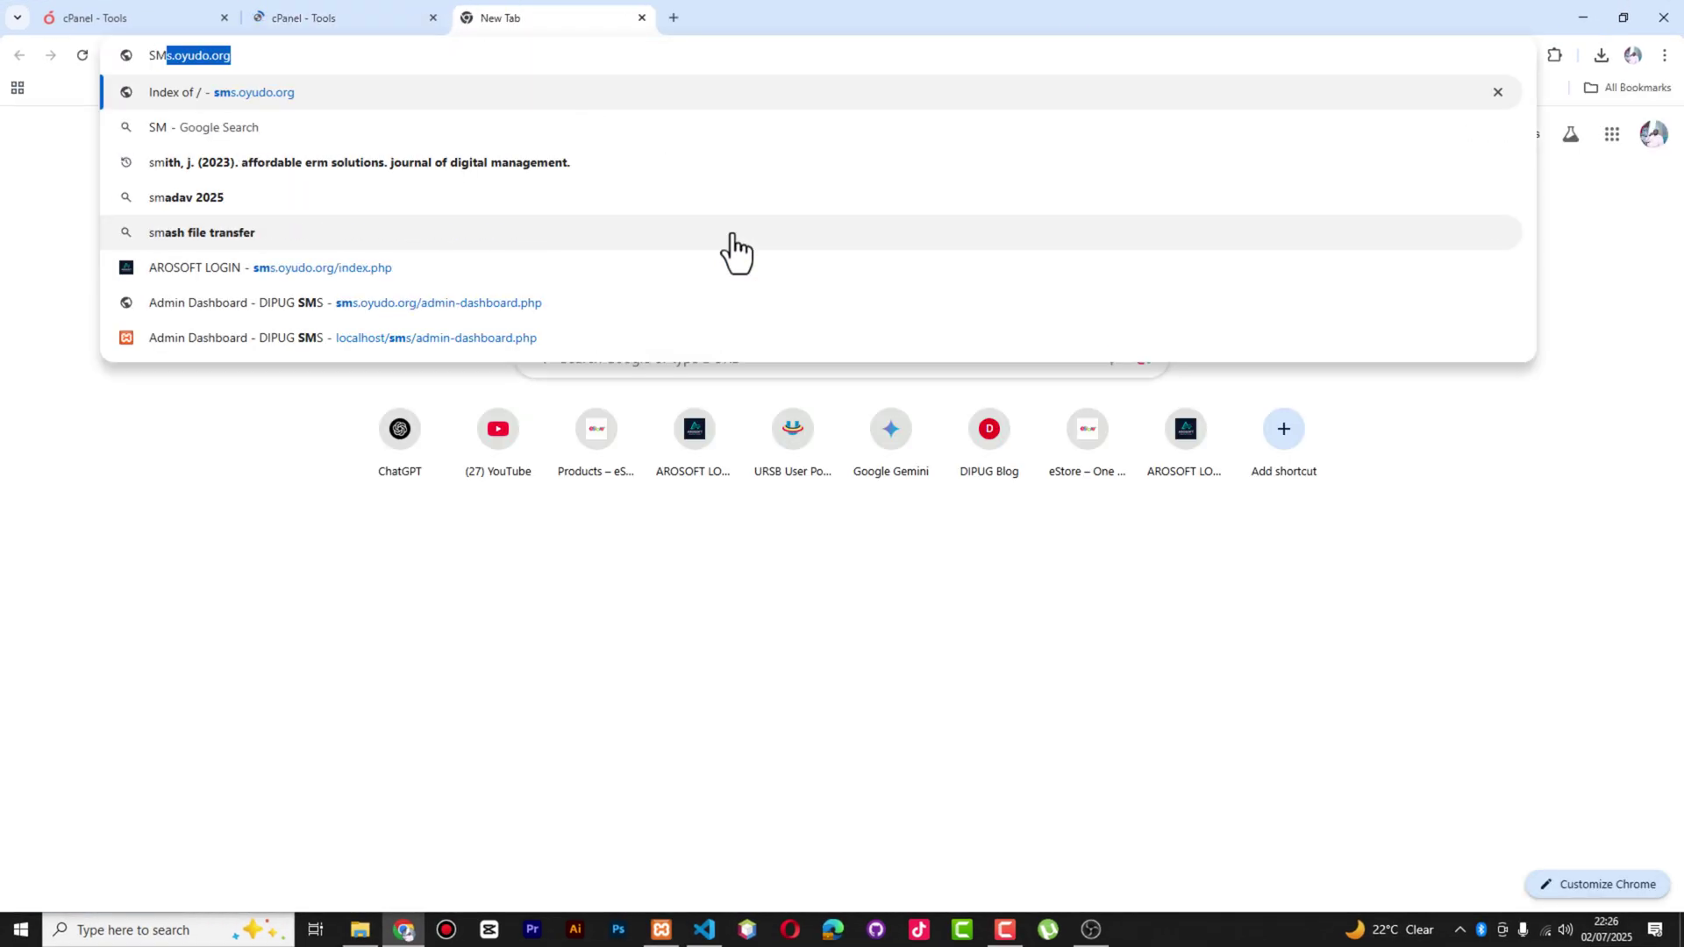
pyautogui.press('Return')
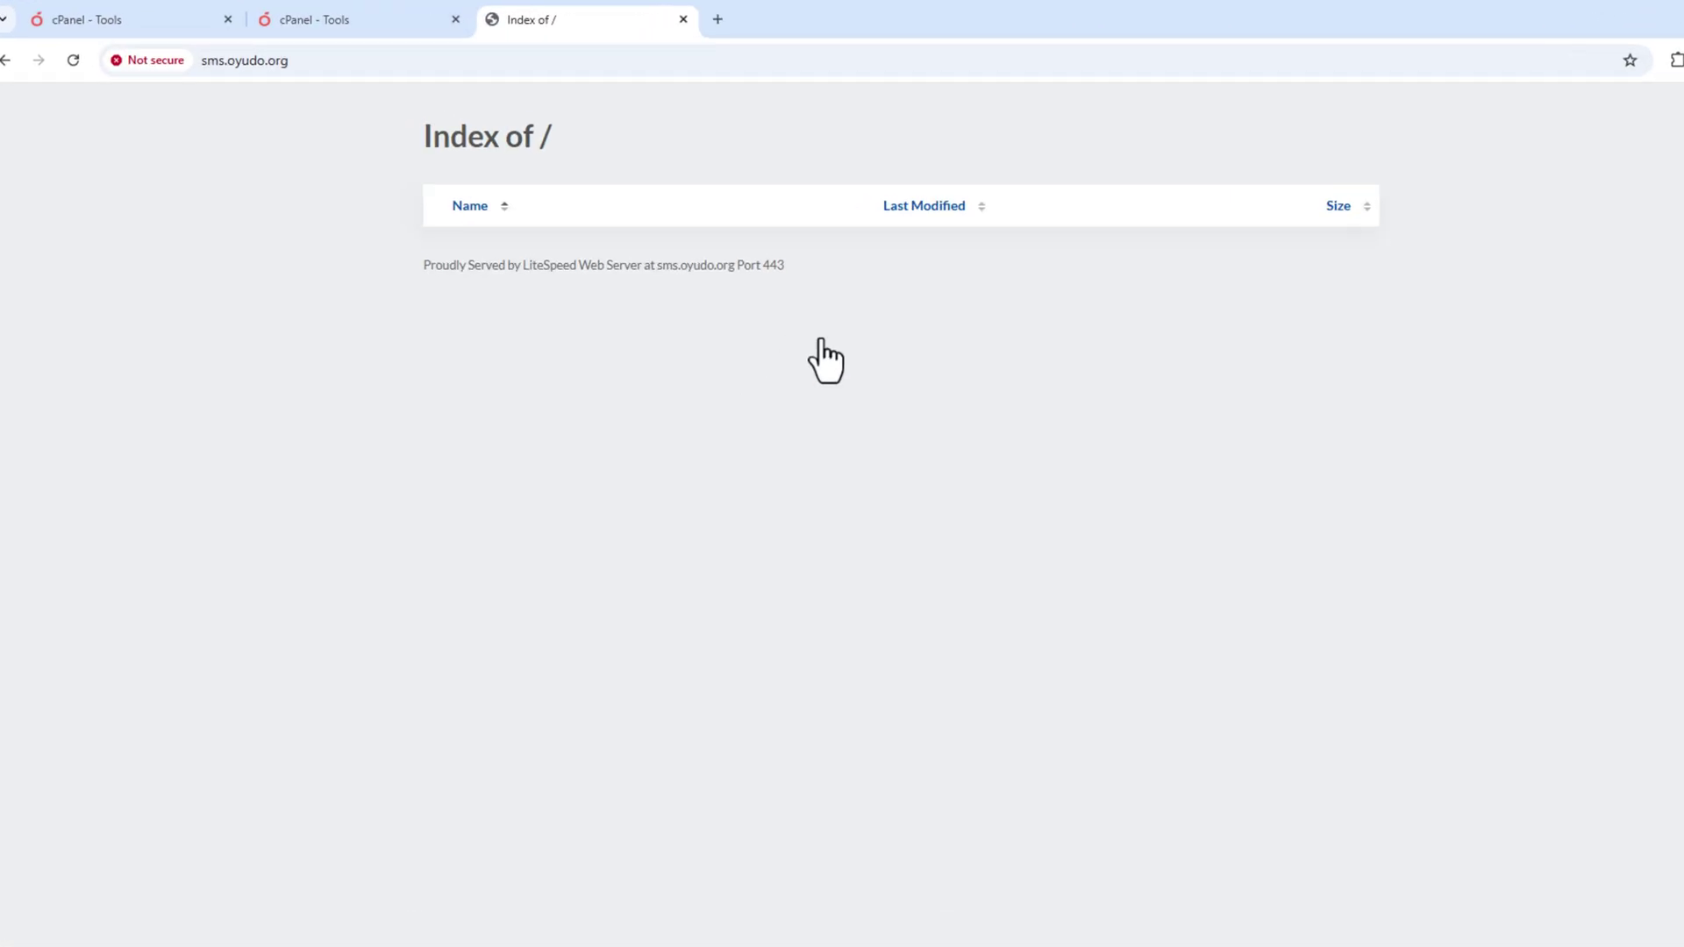
pyautogui.moveTo(462, 184); pyautogui.dragTo(710, 198)
pyautogui.click(729, 446)
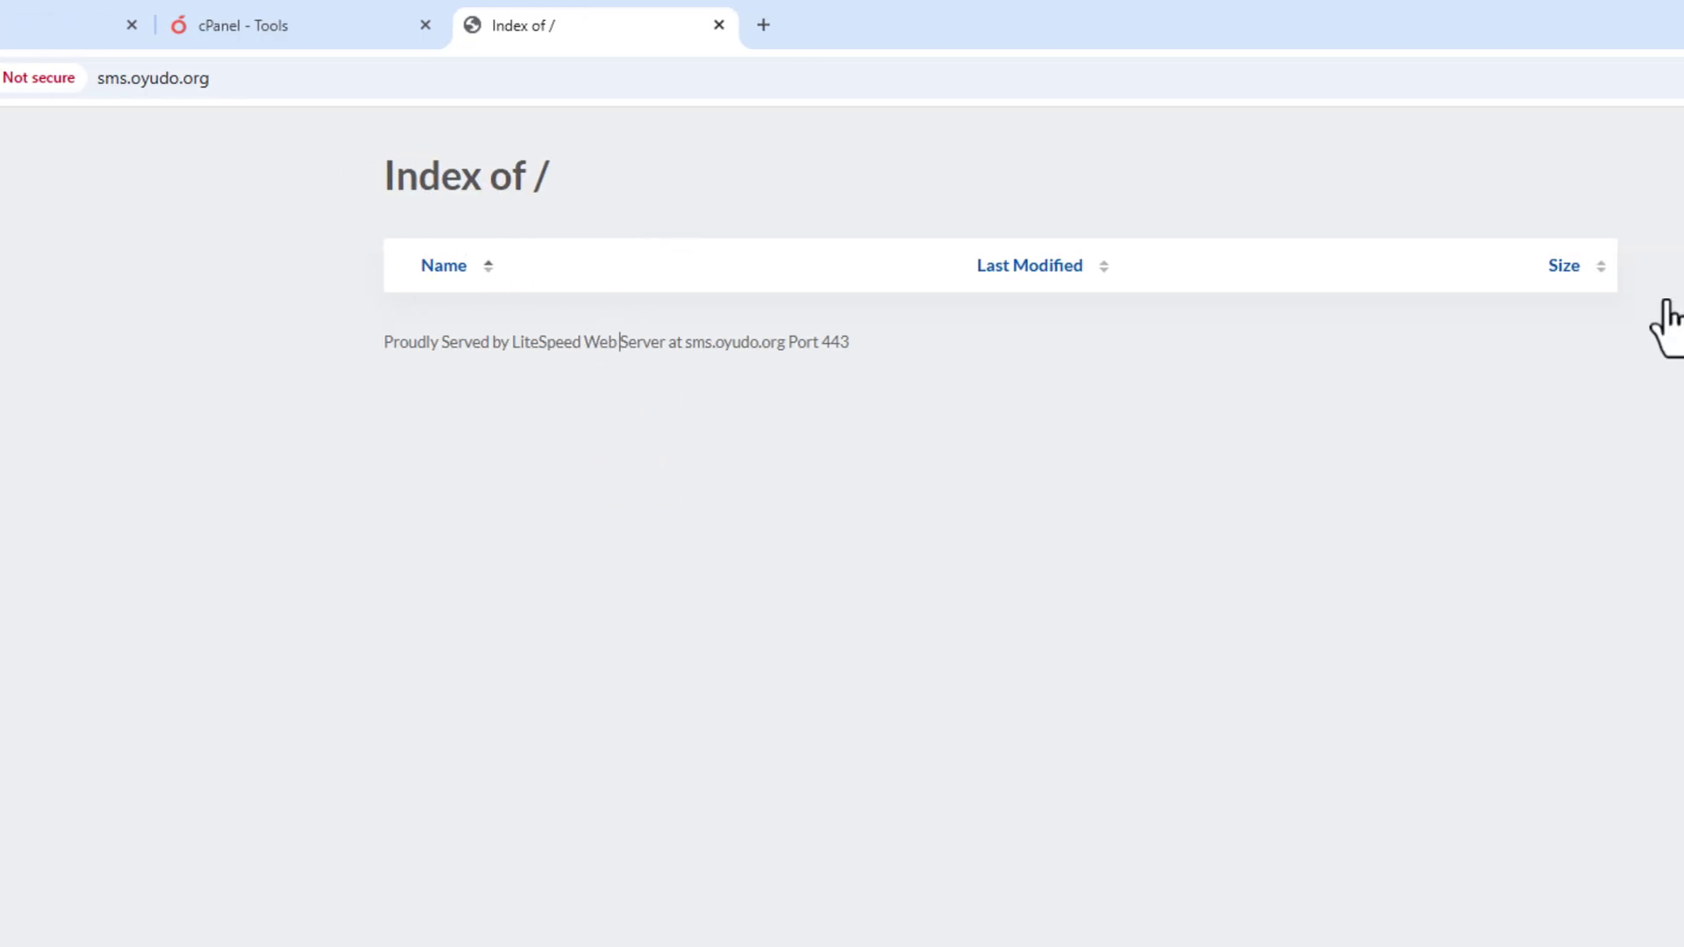
pyautogui.click(412, 24)
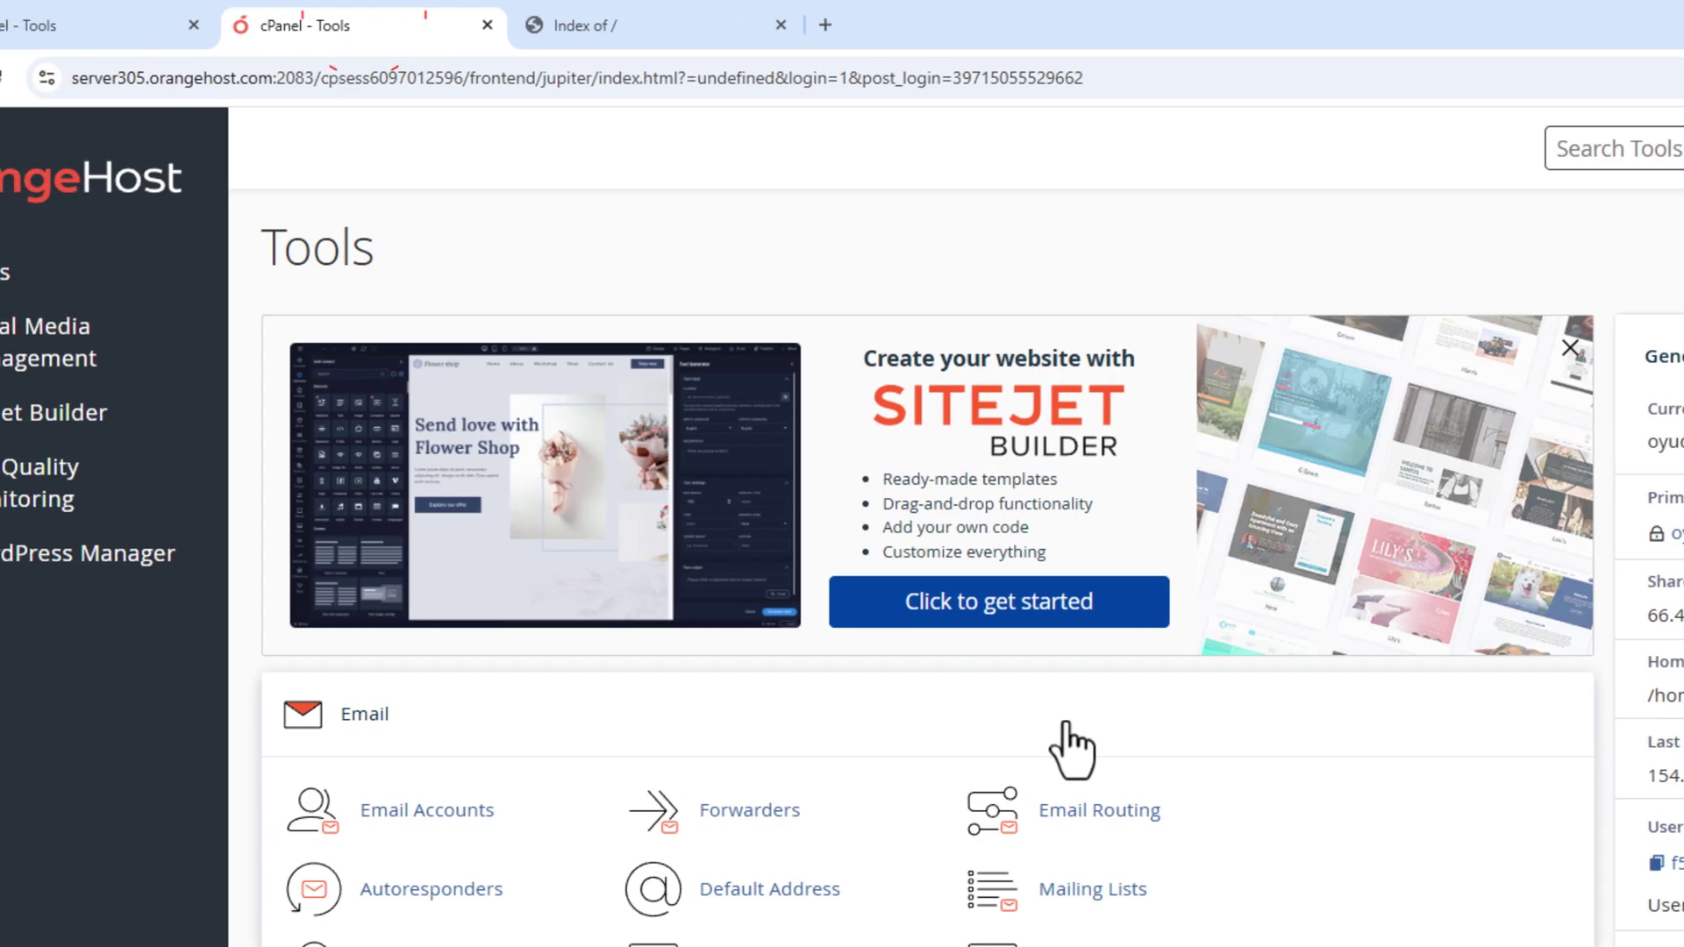
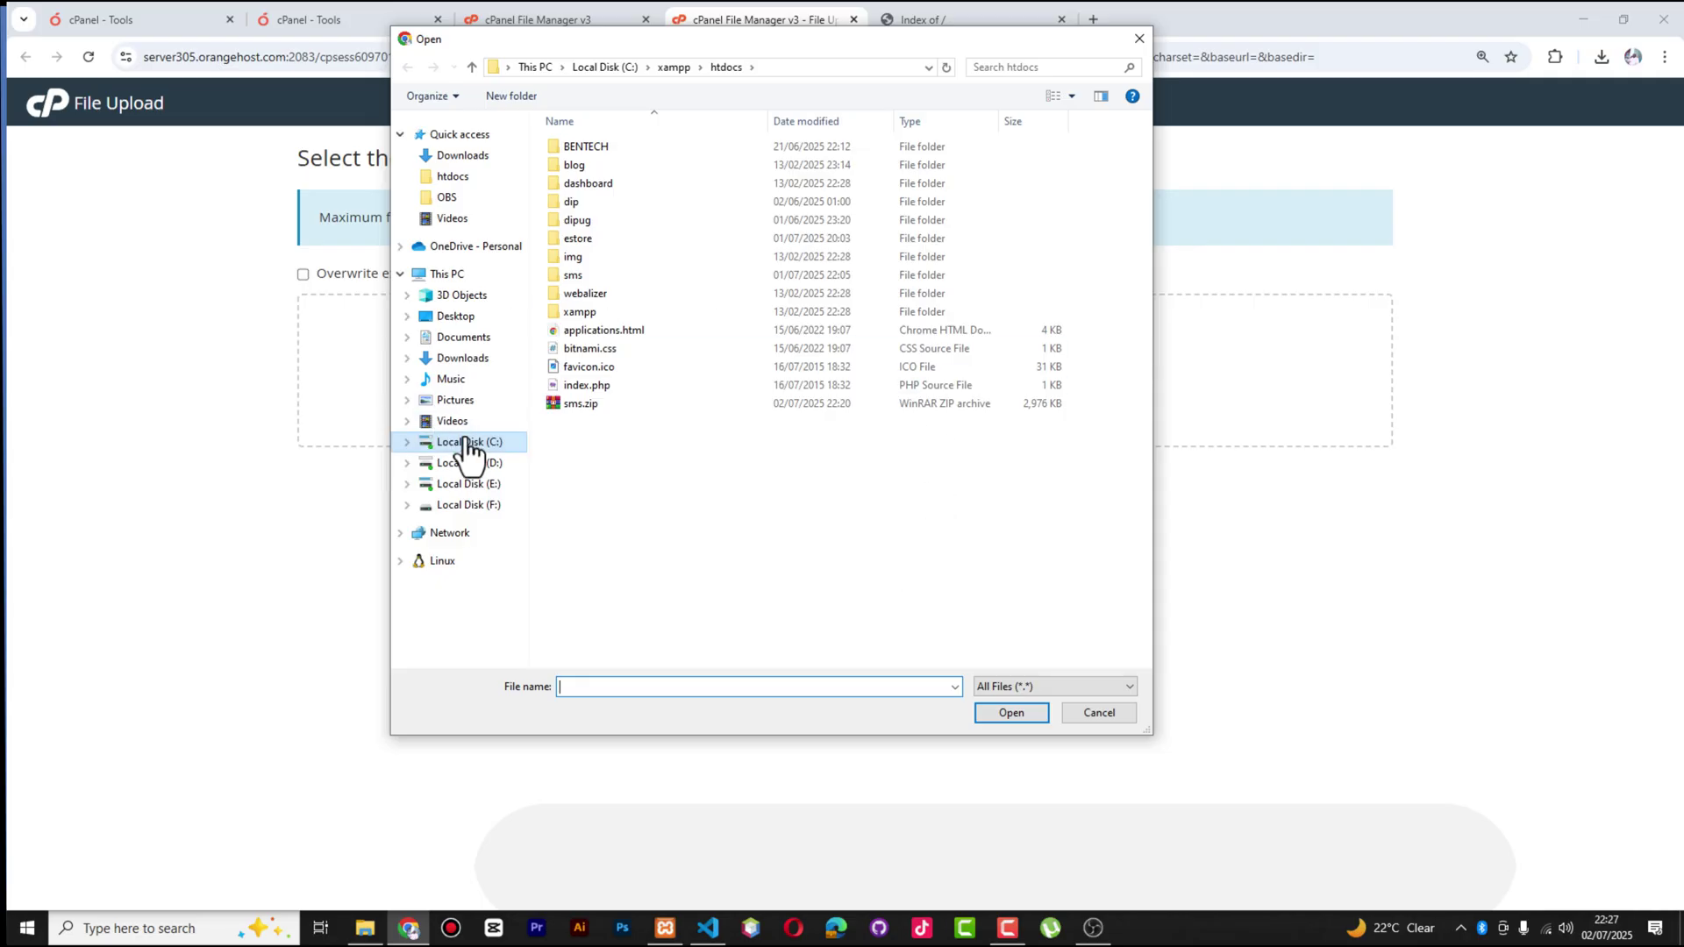
# Upload sms.zip from C:\xampp\htdocs into sms.oyudo.org and return to that folder's listing.
pyautogui.click(474, 441)
pyautogui.doubleClick(586, 529)
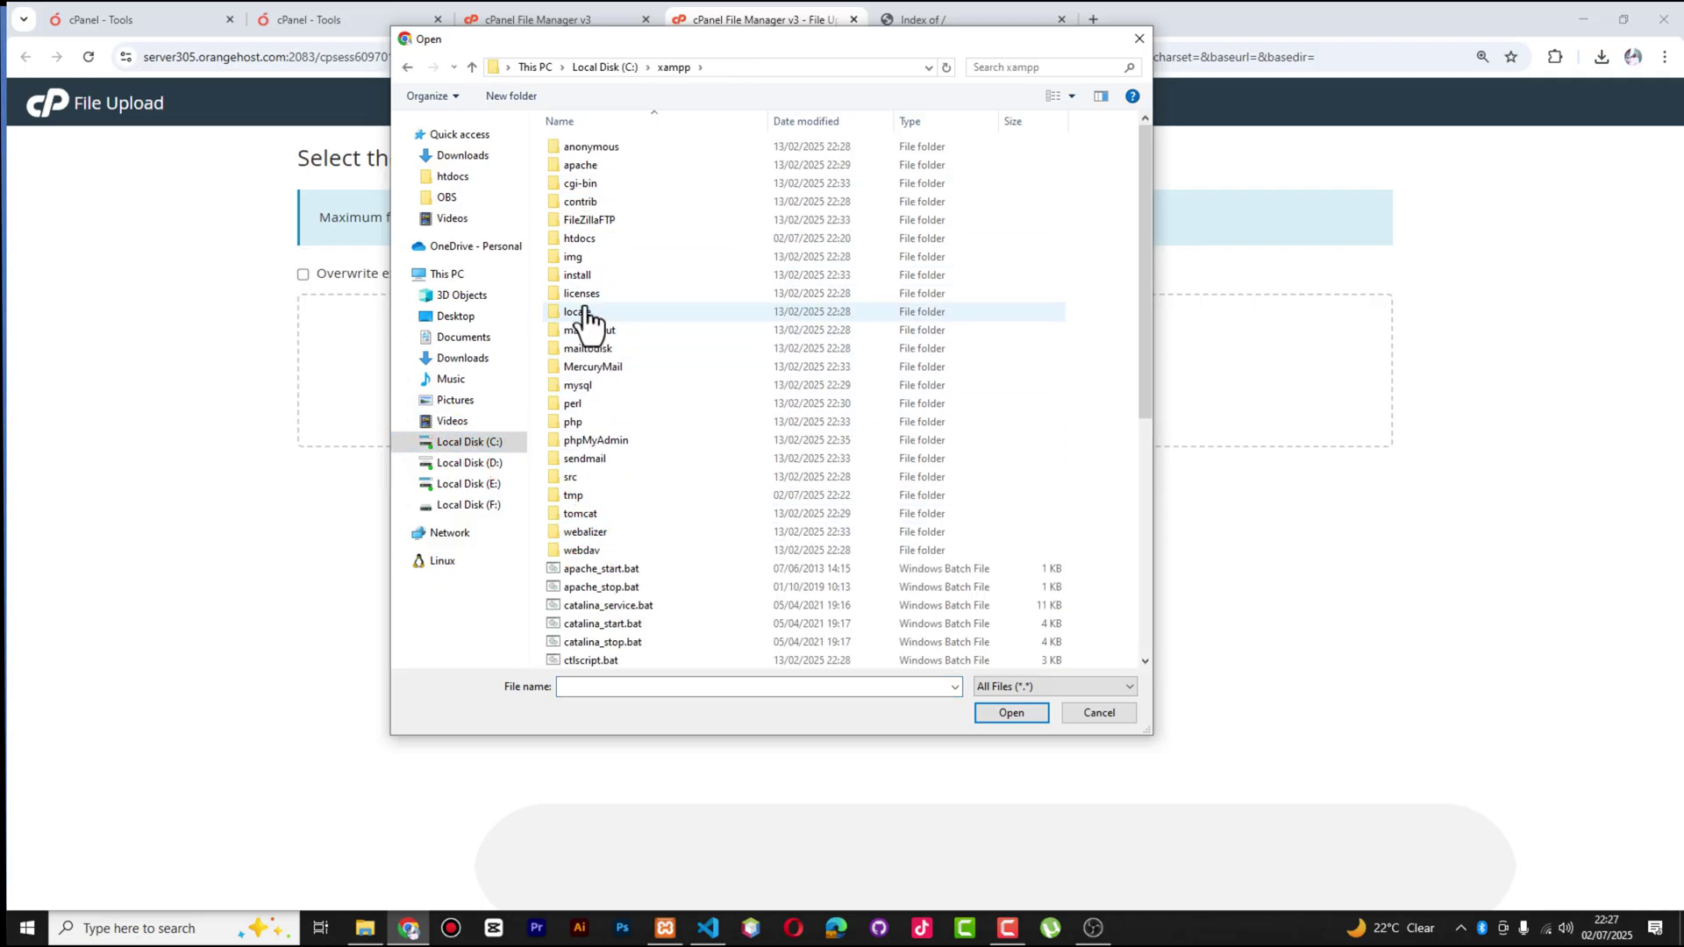
pyautogui.doubleClick(585, 247)
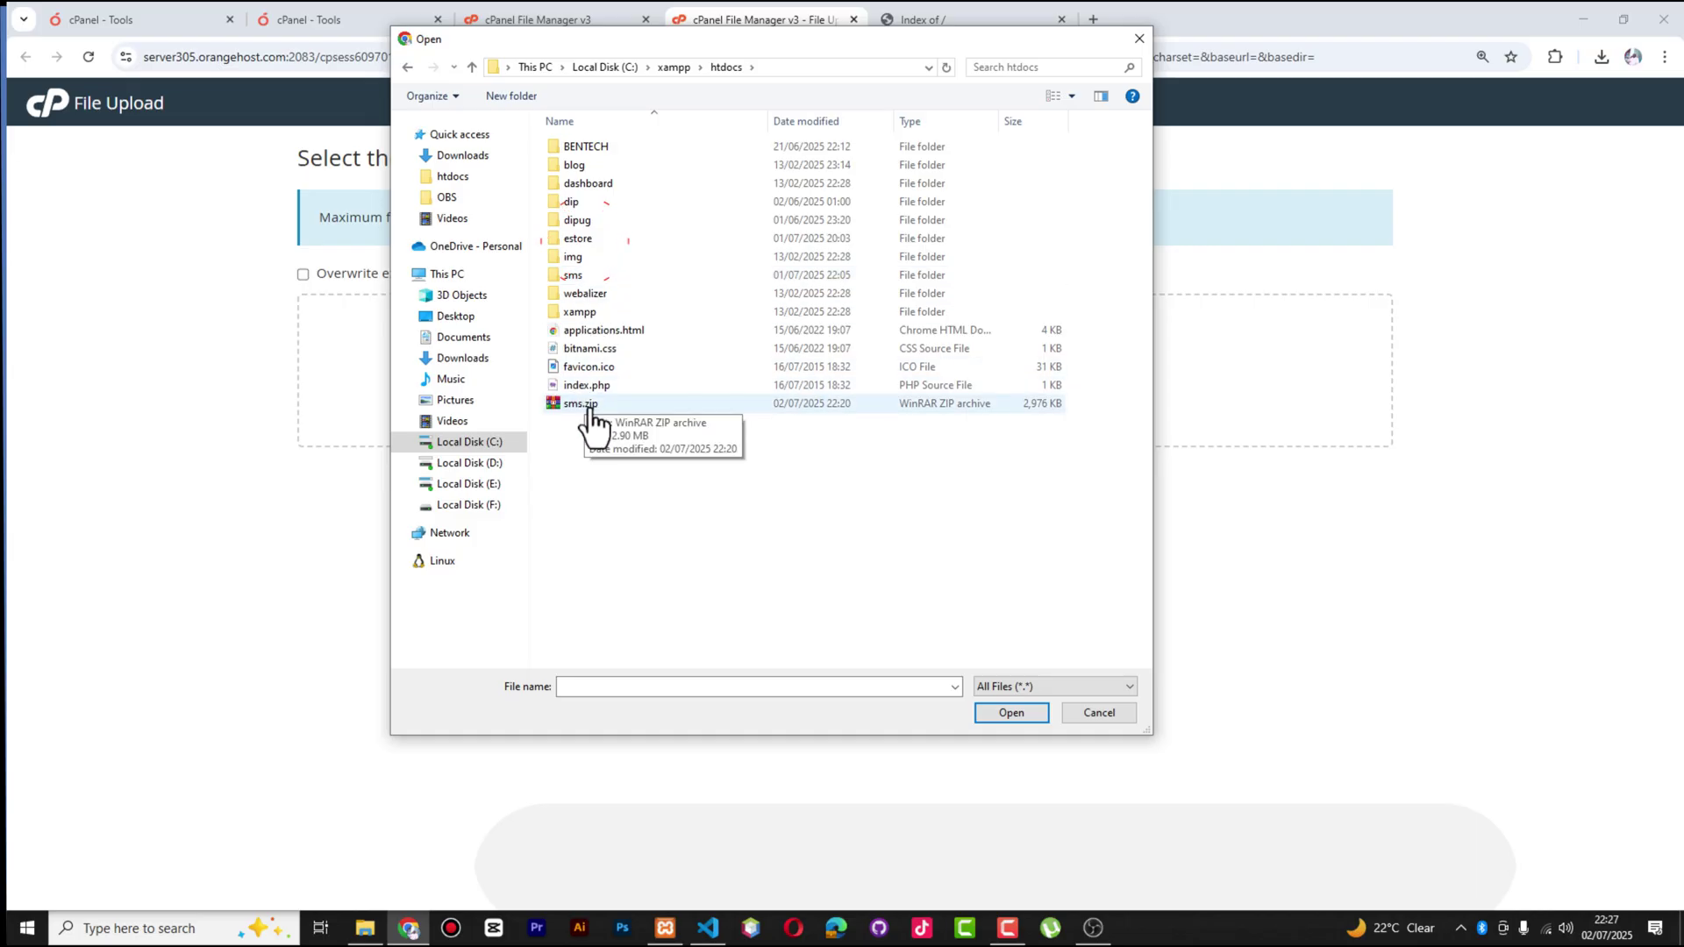
pyautogui.click(586, 403)
pyautogui.click(1010, 712)
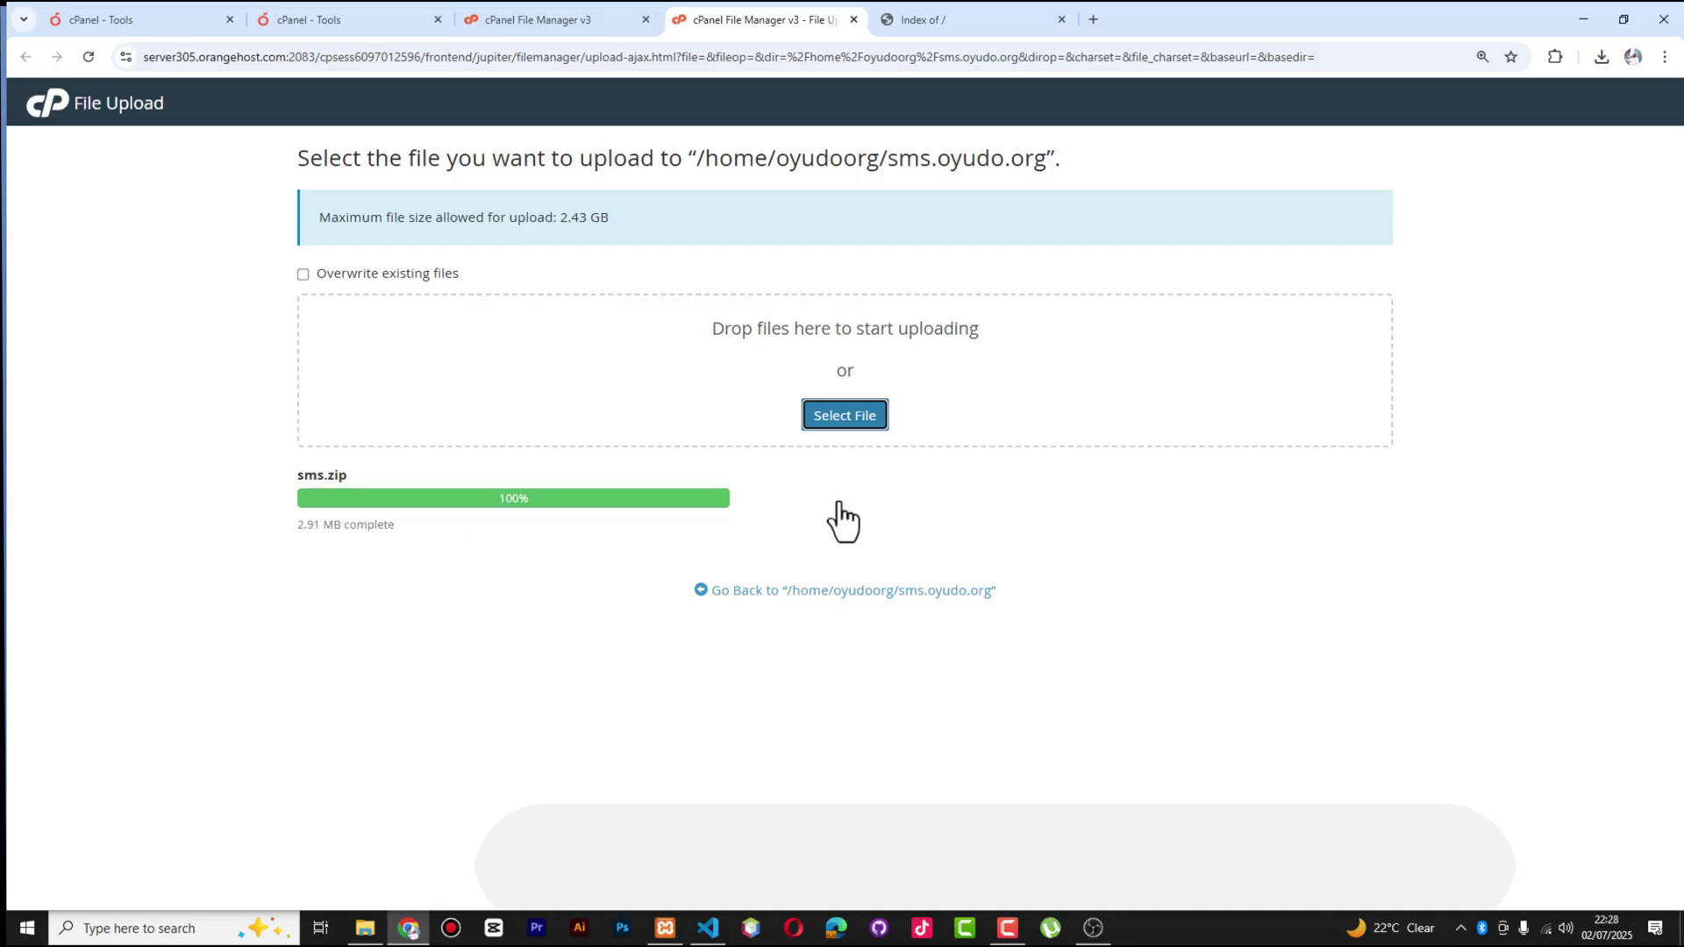
pyautogui.click(792, 588)
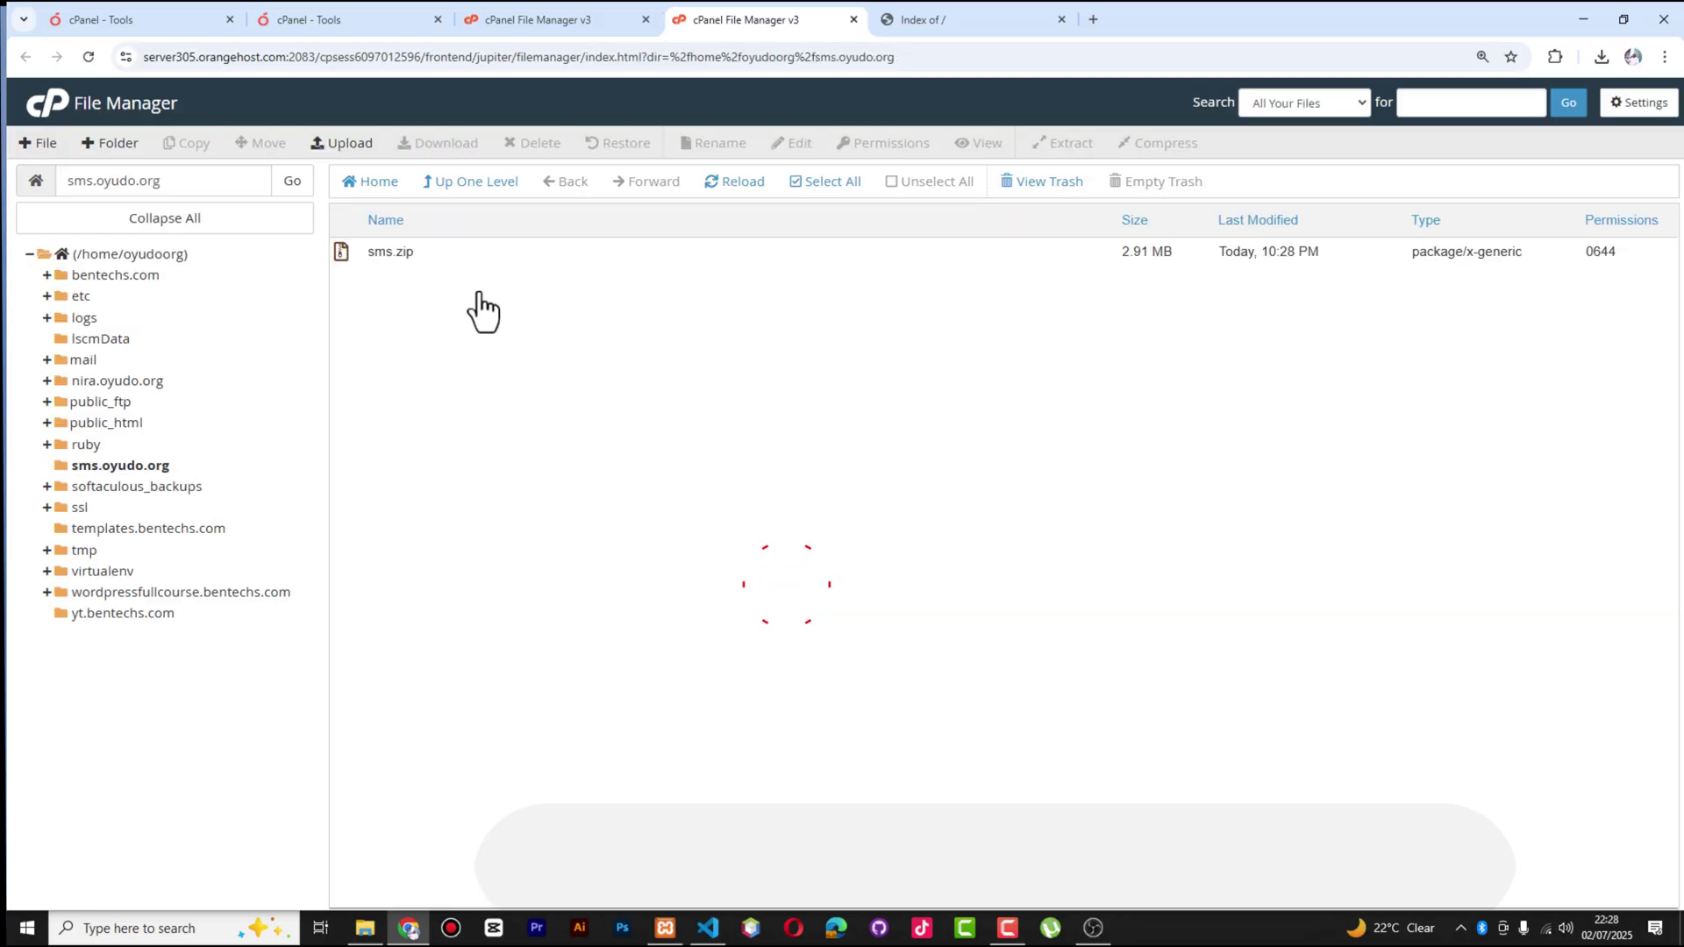
# Extract sms.zip into /sms.oyudo.org, producing the sms folder, and close the results.
pyautogui.click(386, 259)
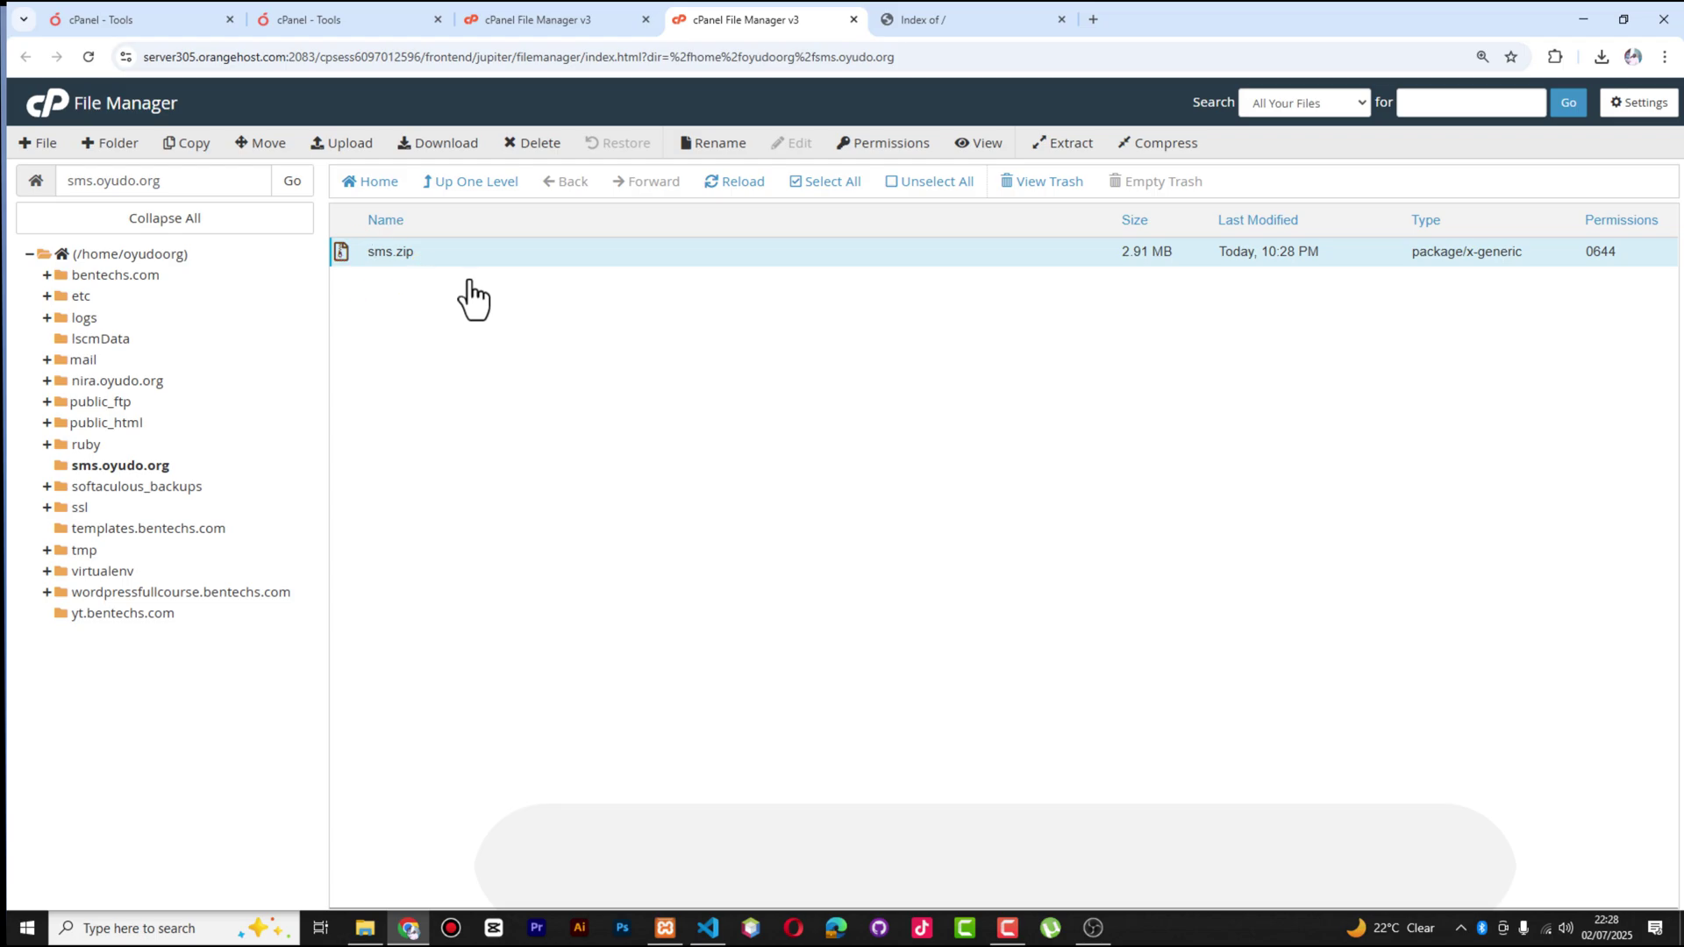
pyautogui.rightClick(454, 283)
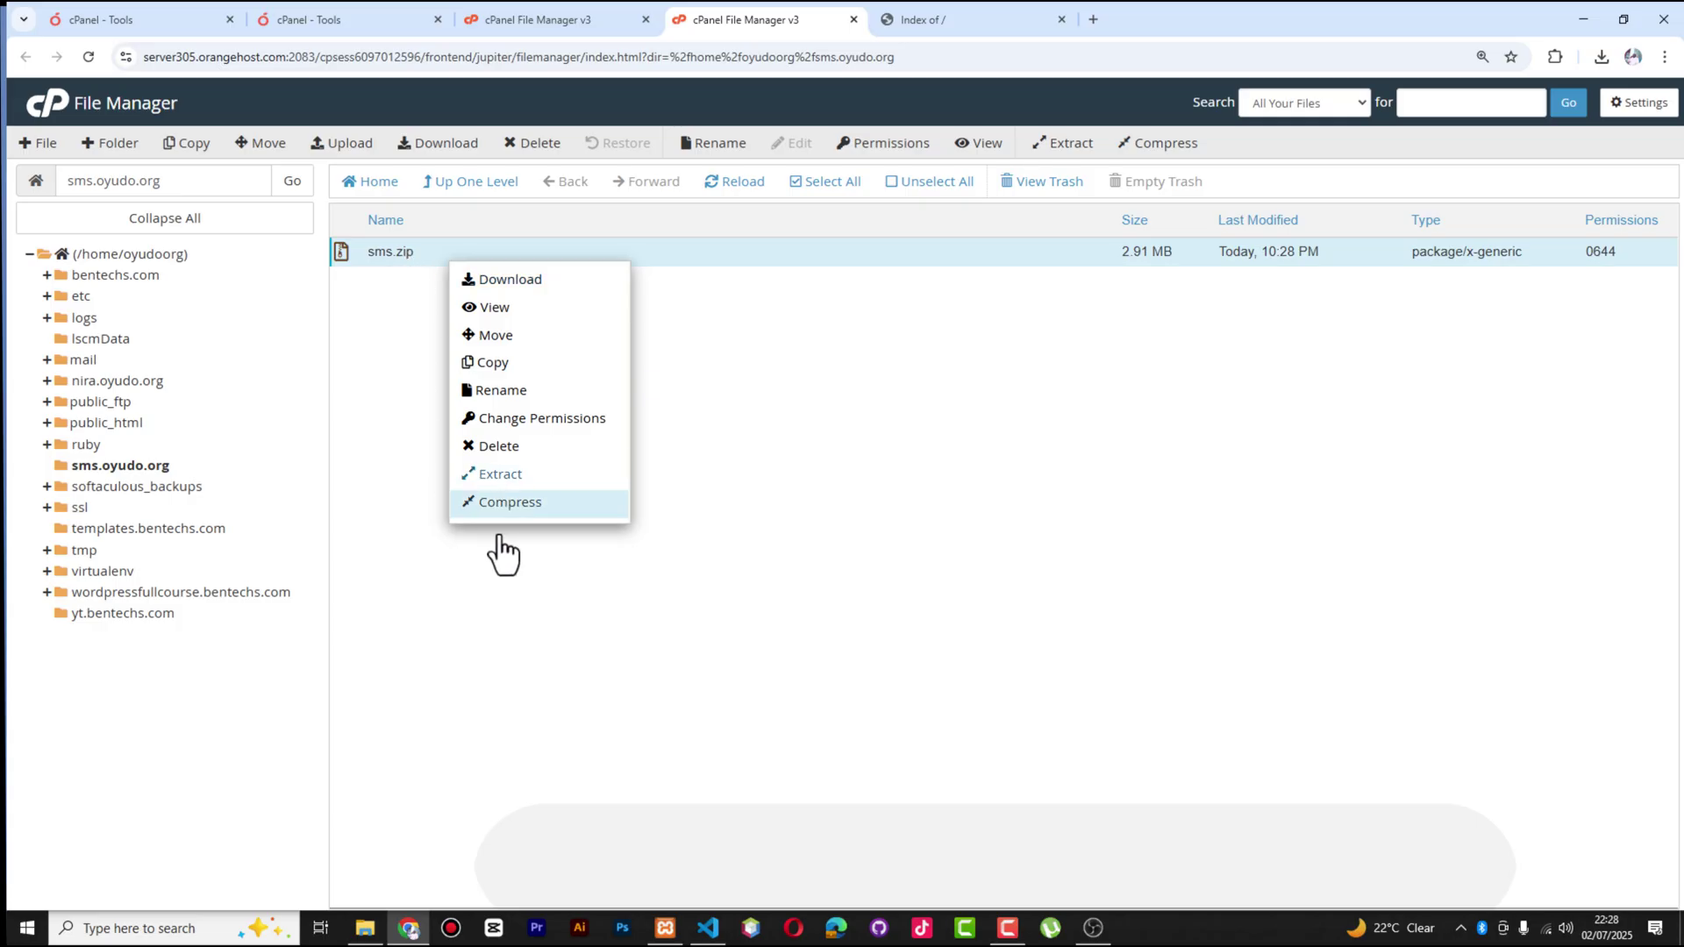
pyautogui.click(504, 475)
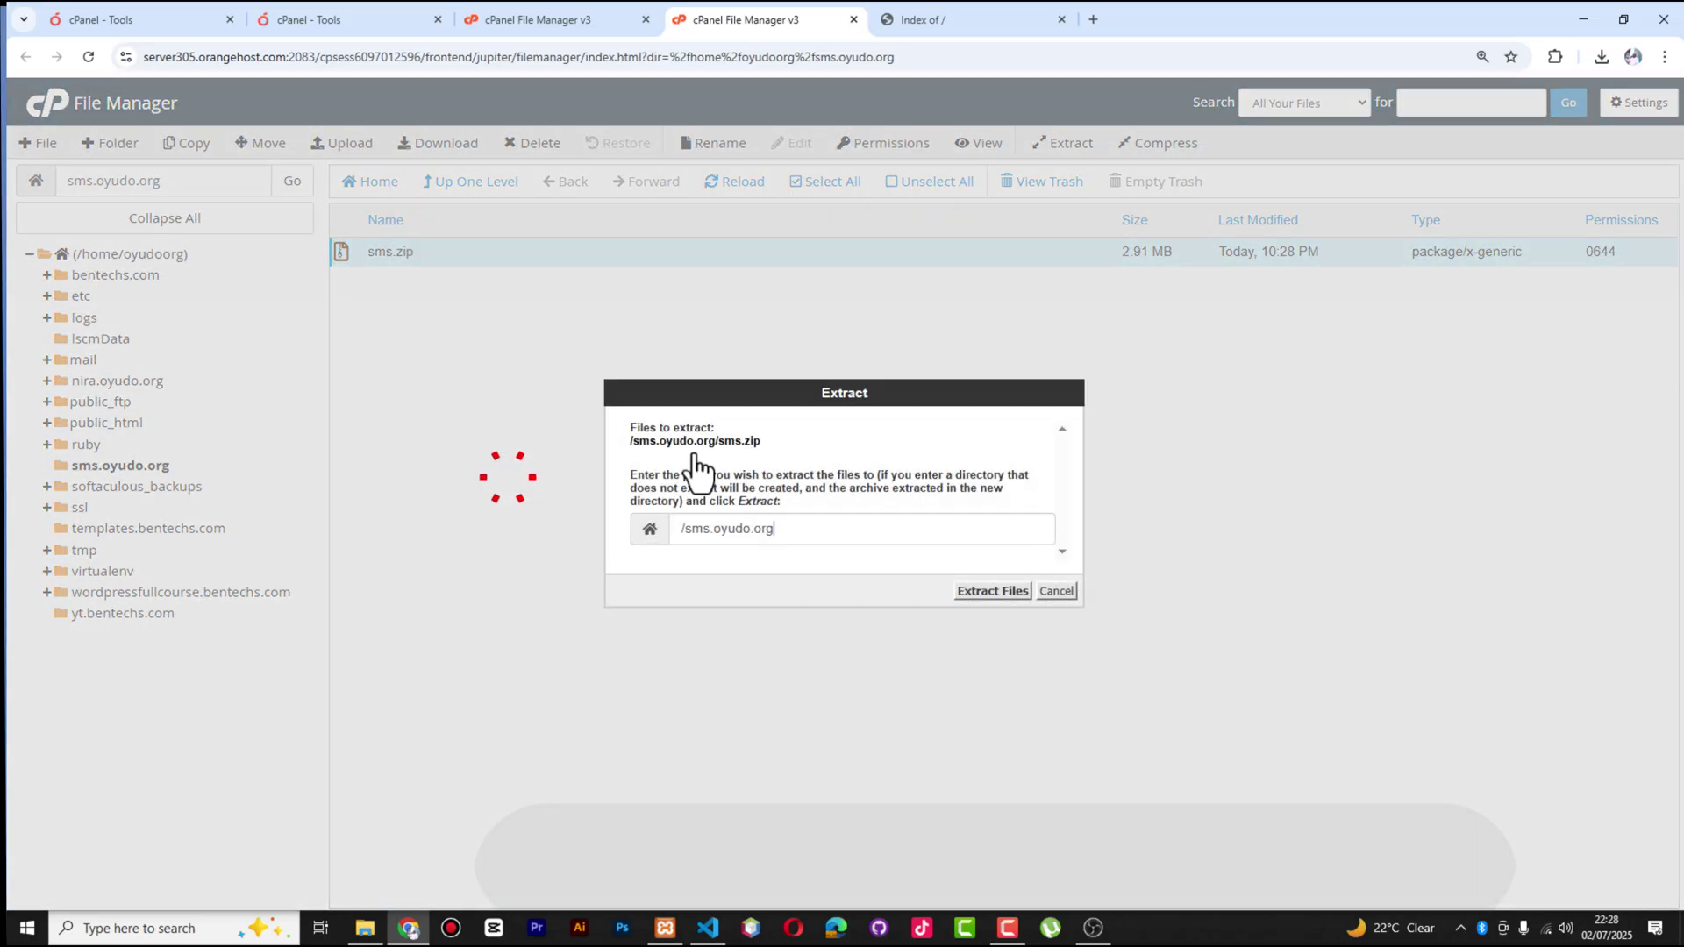
pyautogui.tripleClick(807, 533)
pyautogui.click(856, 583)
pyautogui.click(989, 590)
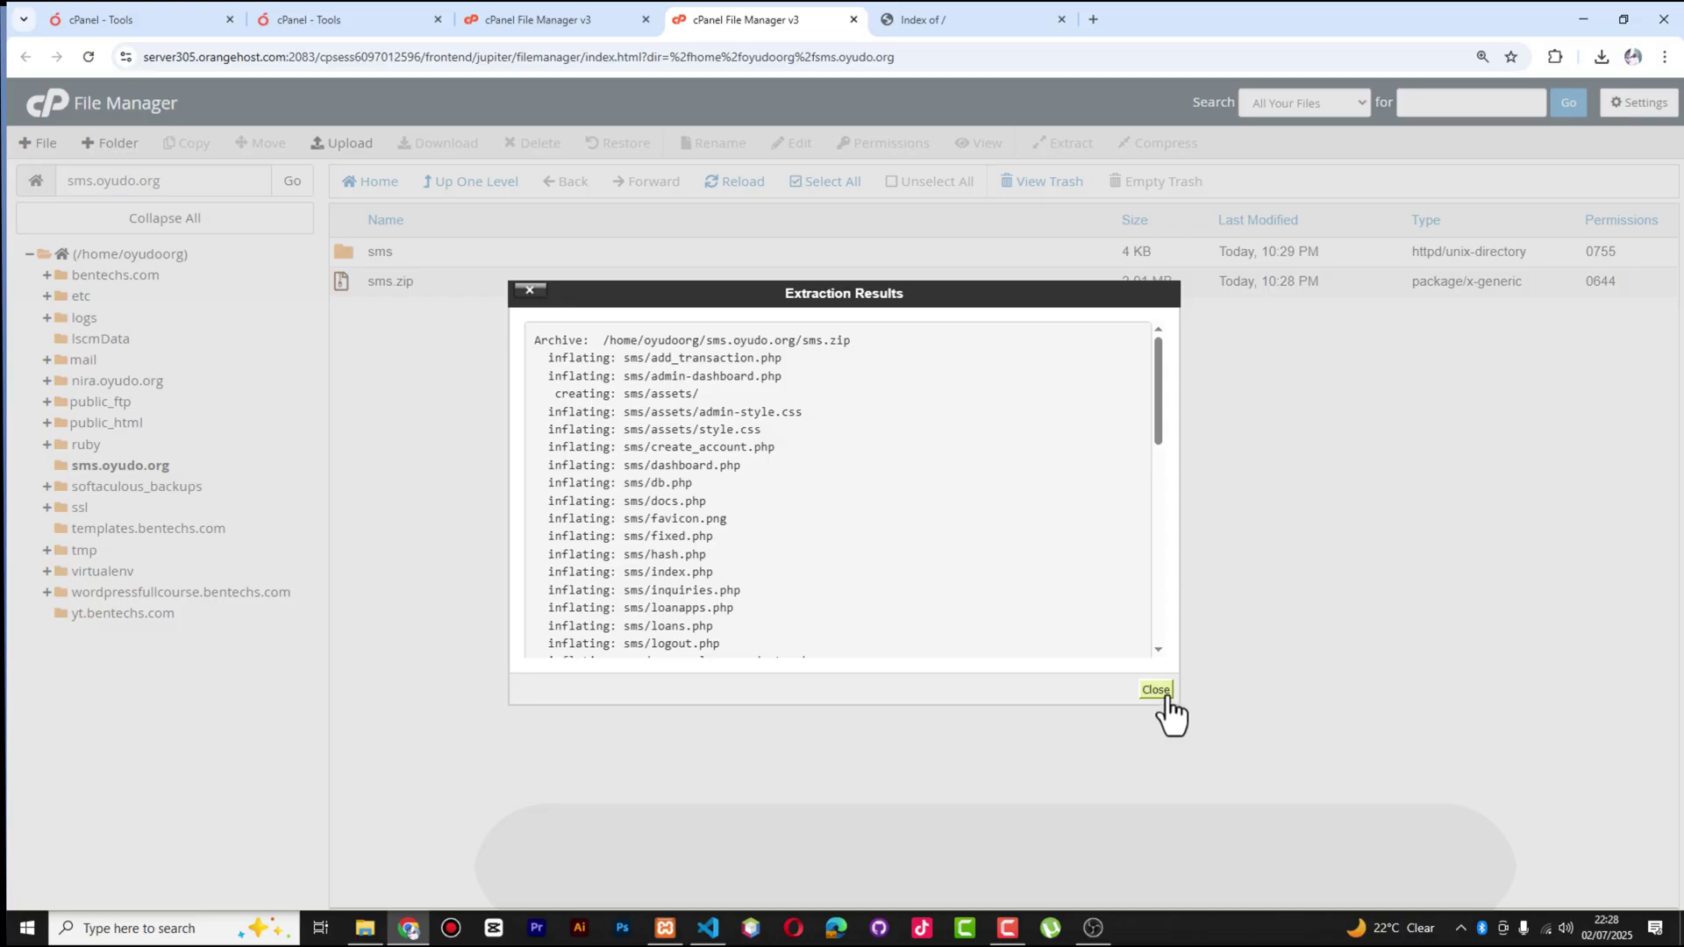
pyautogui.click(1156, 691)
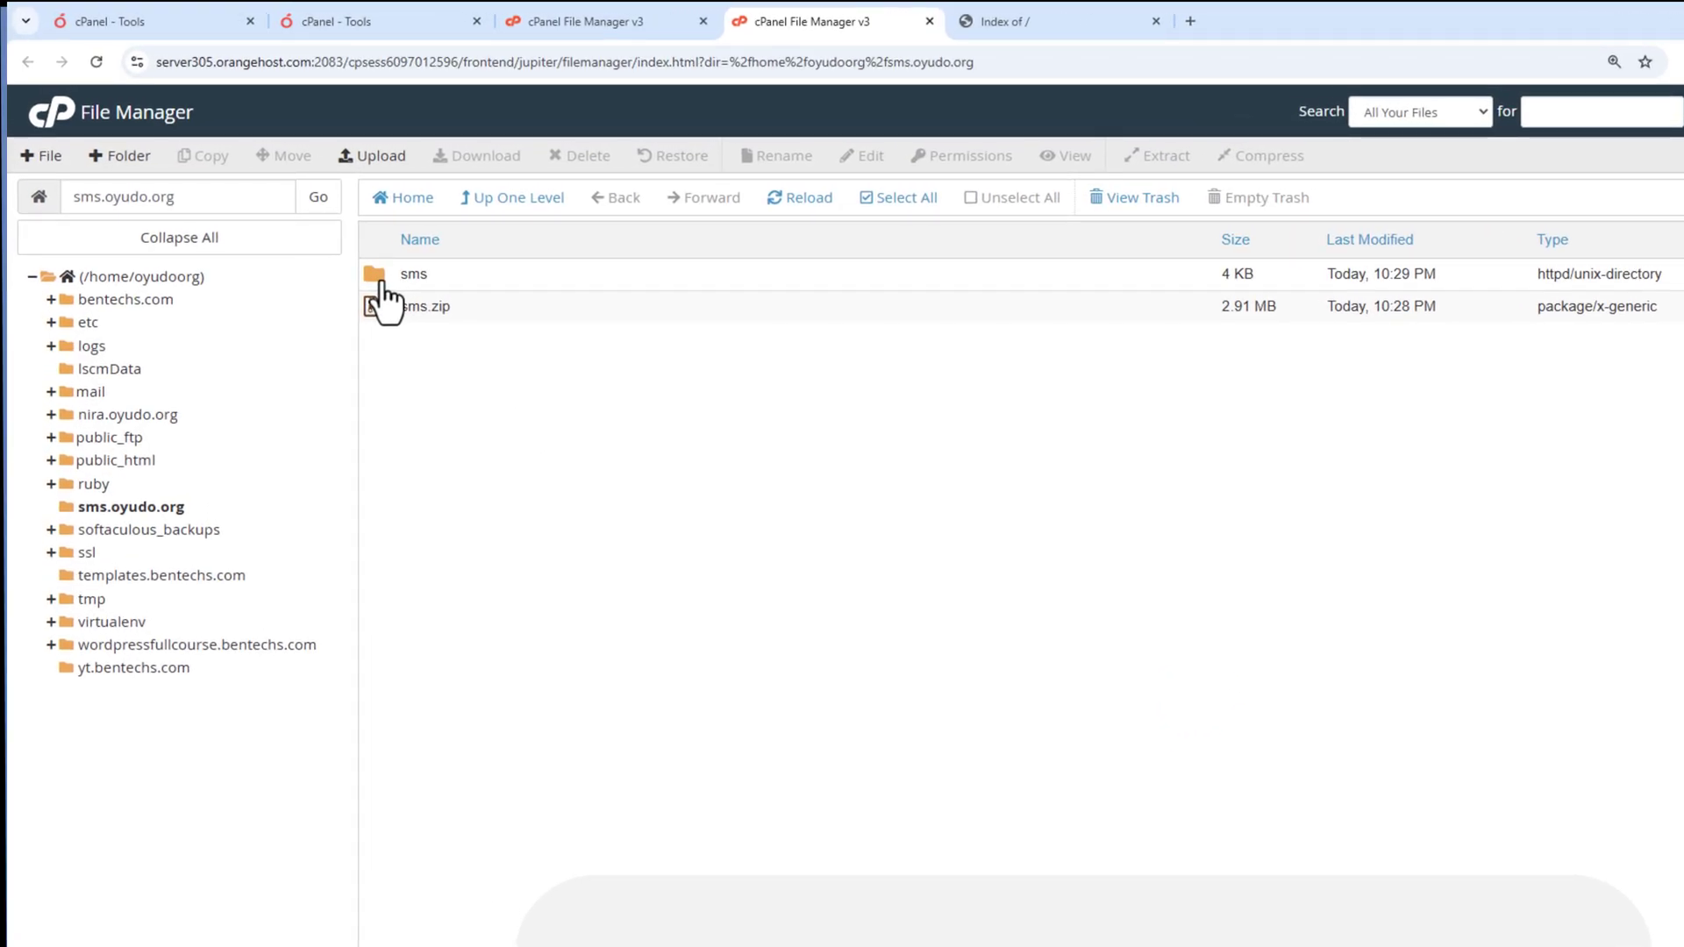
# Move every file in the sms subfolder up to sms.oyudo.org by removing /sms from the destination.
pyautogui.doubleClick(383, 277)
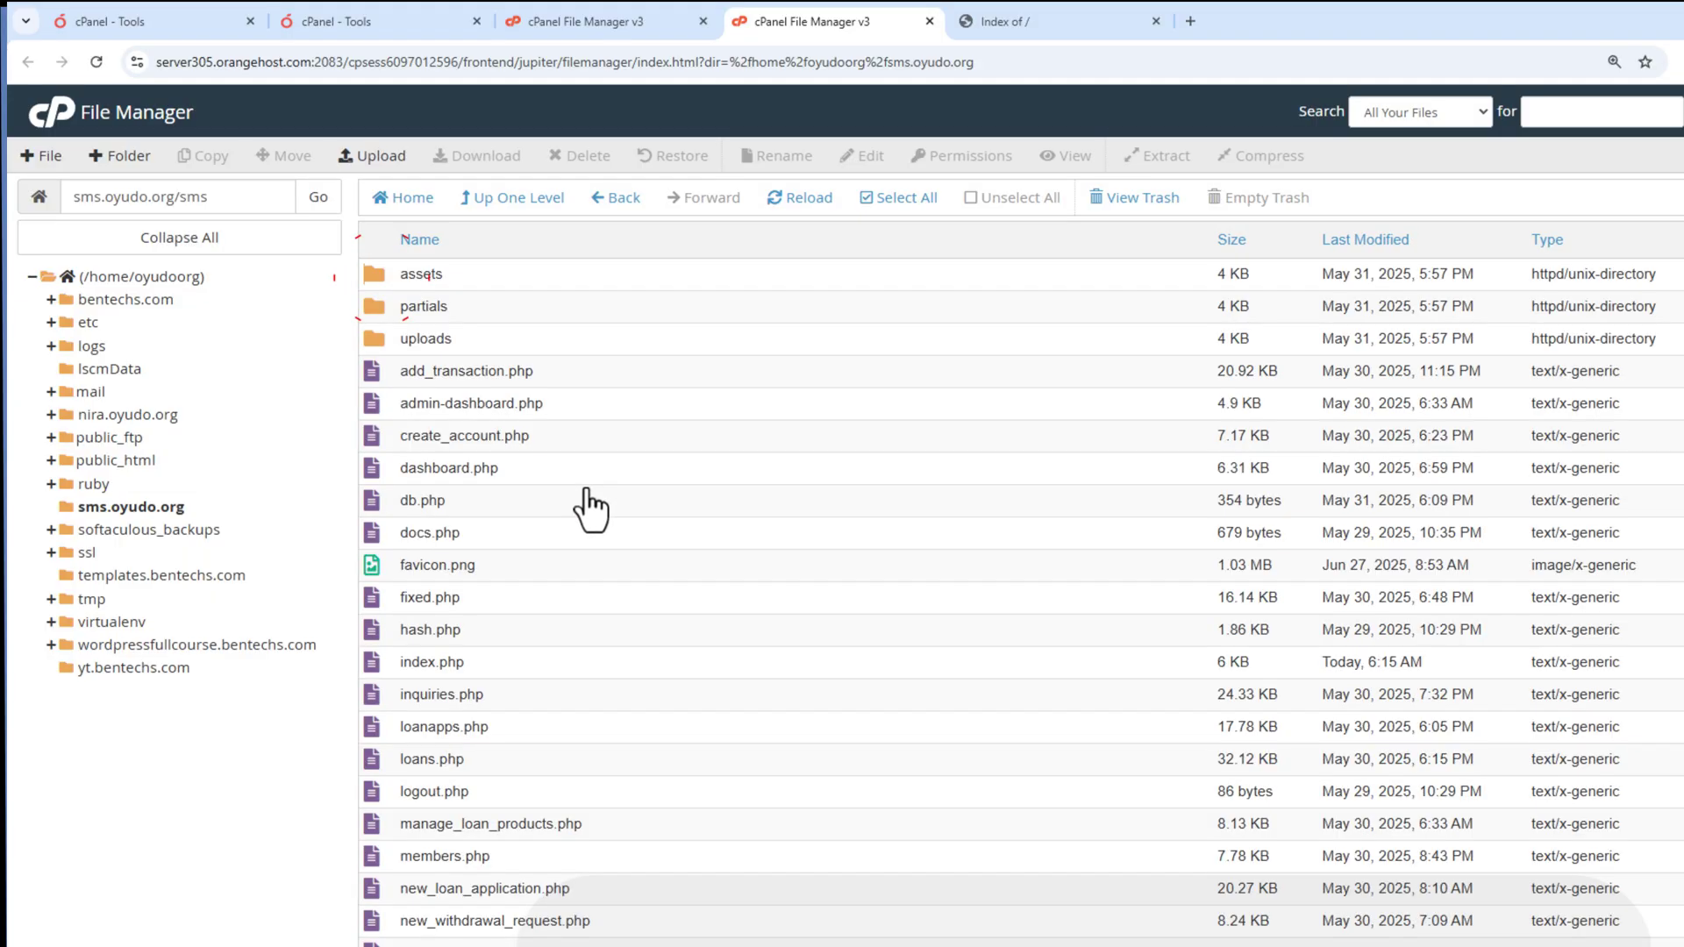
pyautogui.click(898, 198)
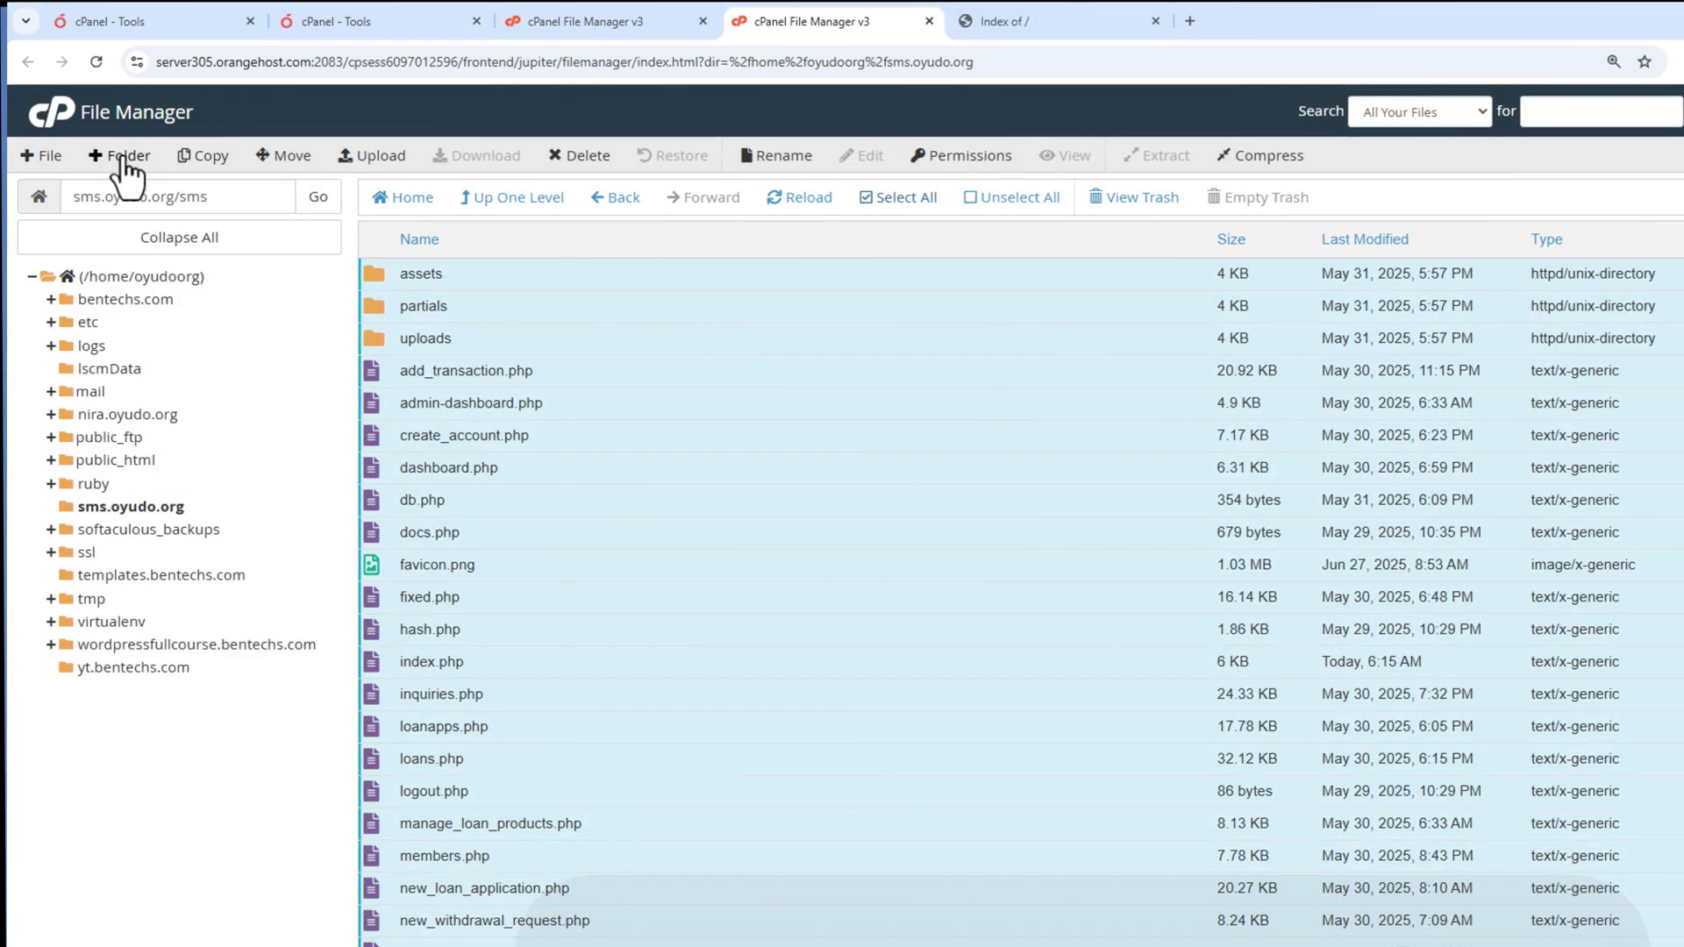
pyautogui.click(299, 159)
pyautogui.moveTo(913, 641); pyautogui.dragTo(844, 615)
pyautogui.press('BackSpace')
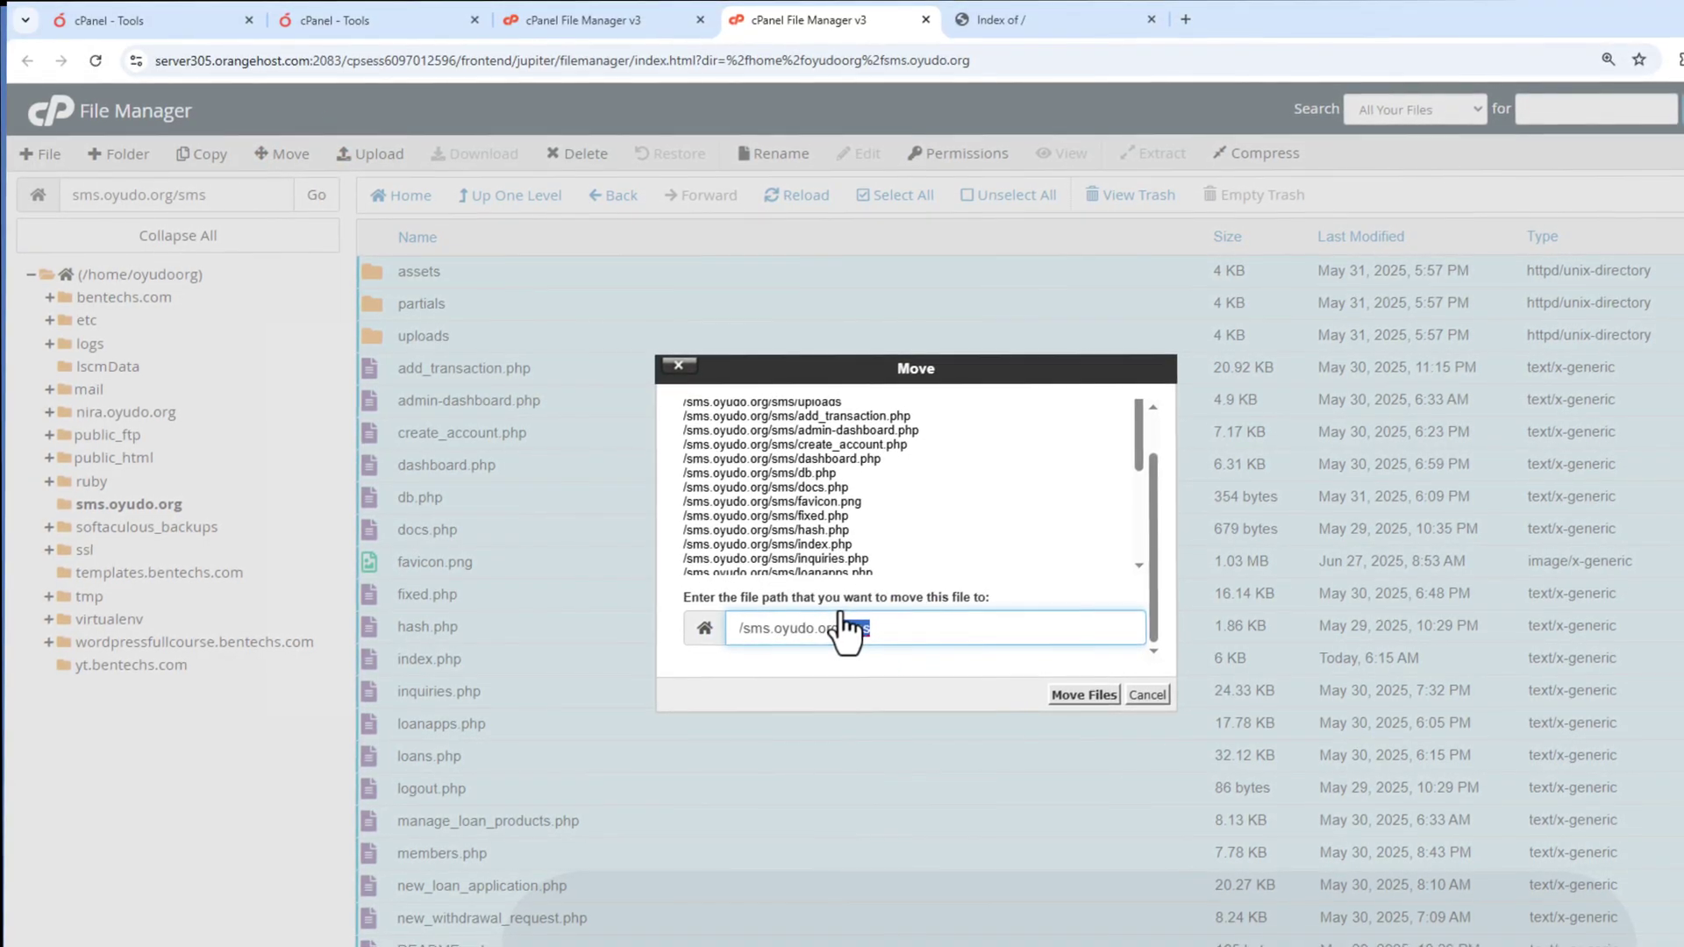
pyautogui.click(1079, 693)
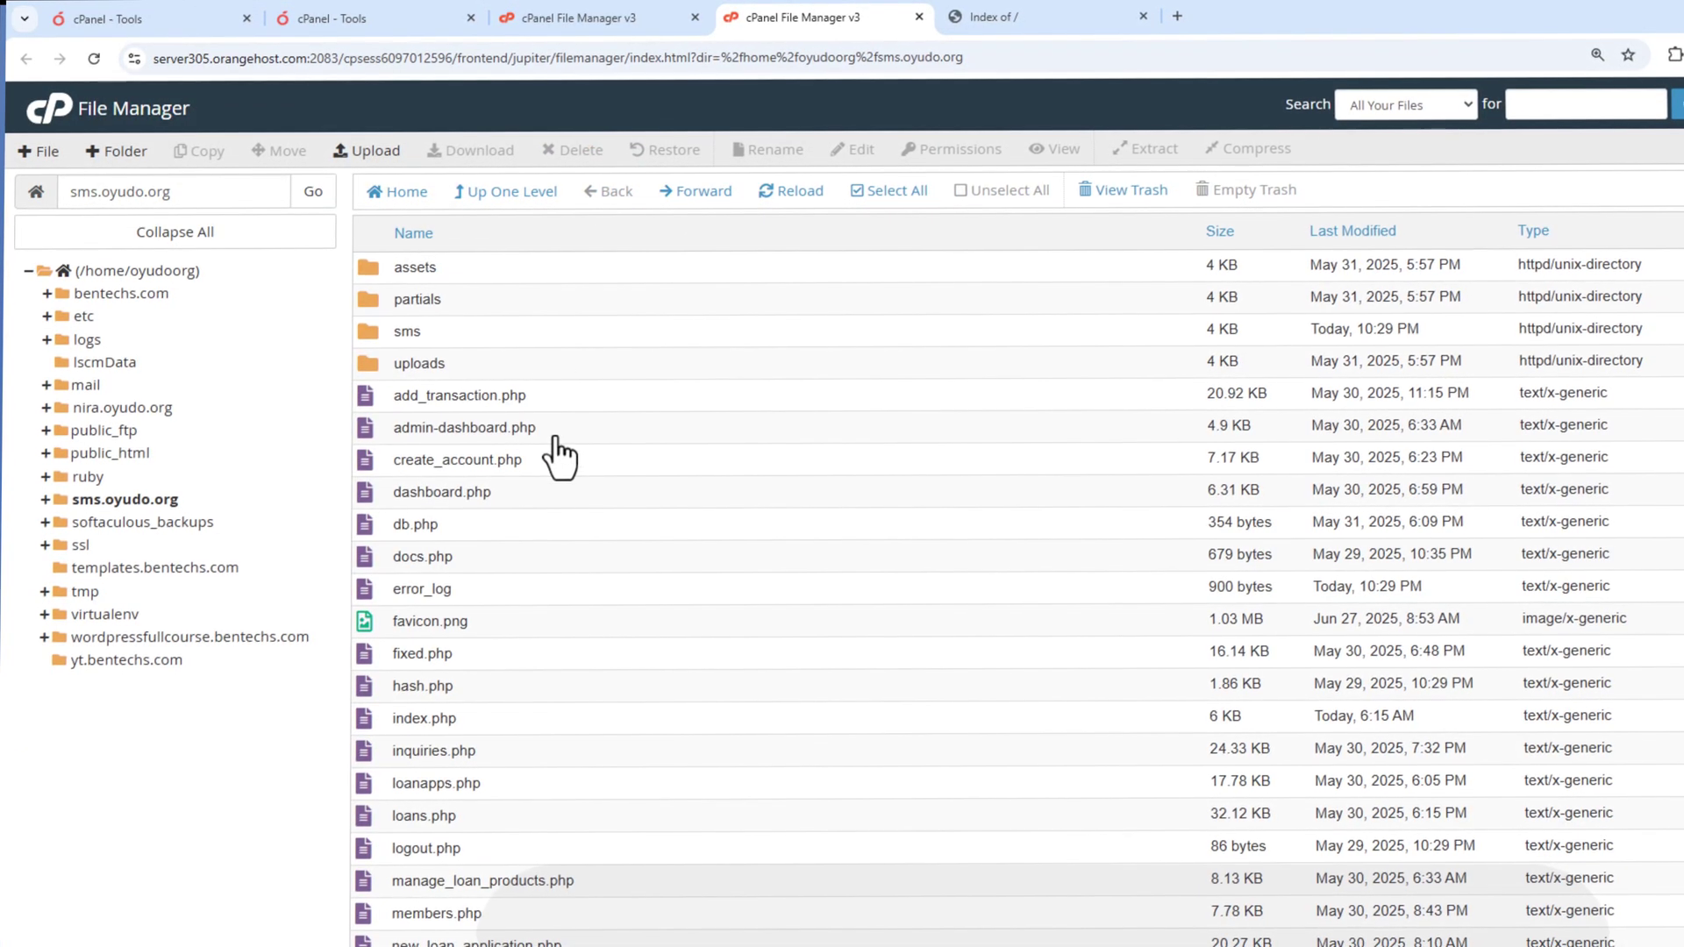
# Delete the now-empty sms folder from sms.oyudo.org.
pyautogui.click(127, 498)
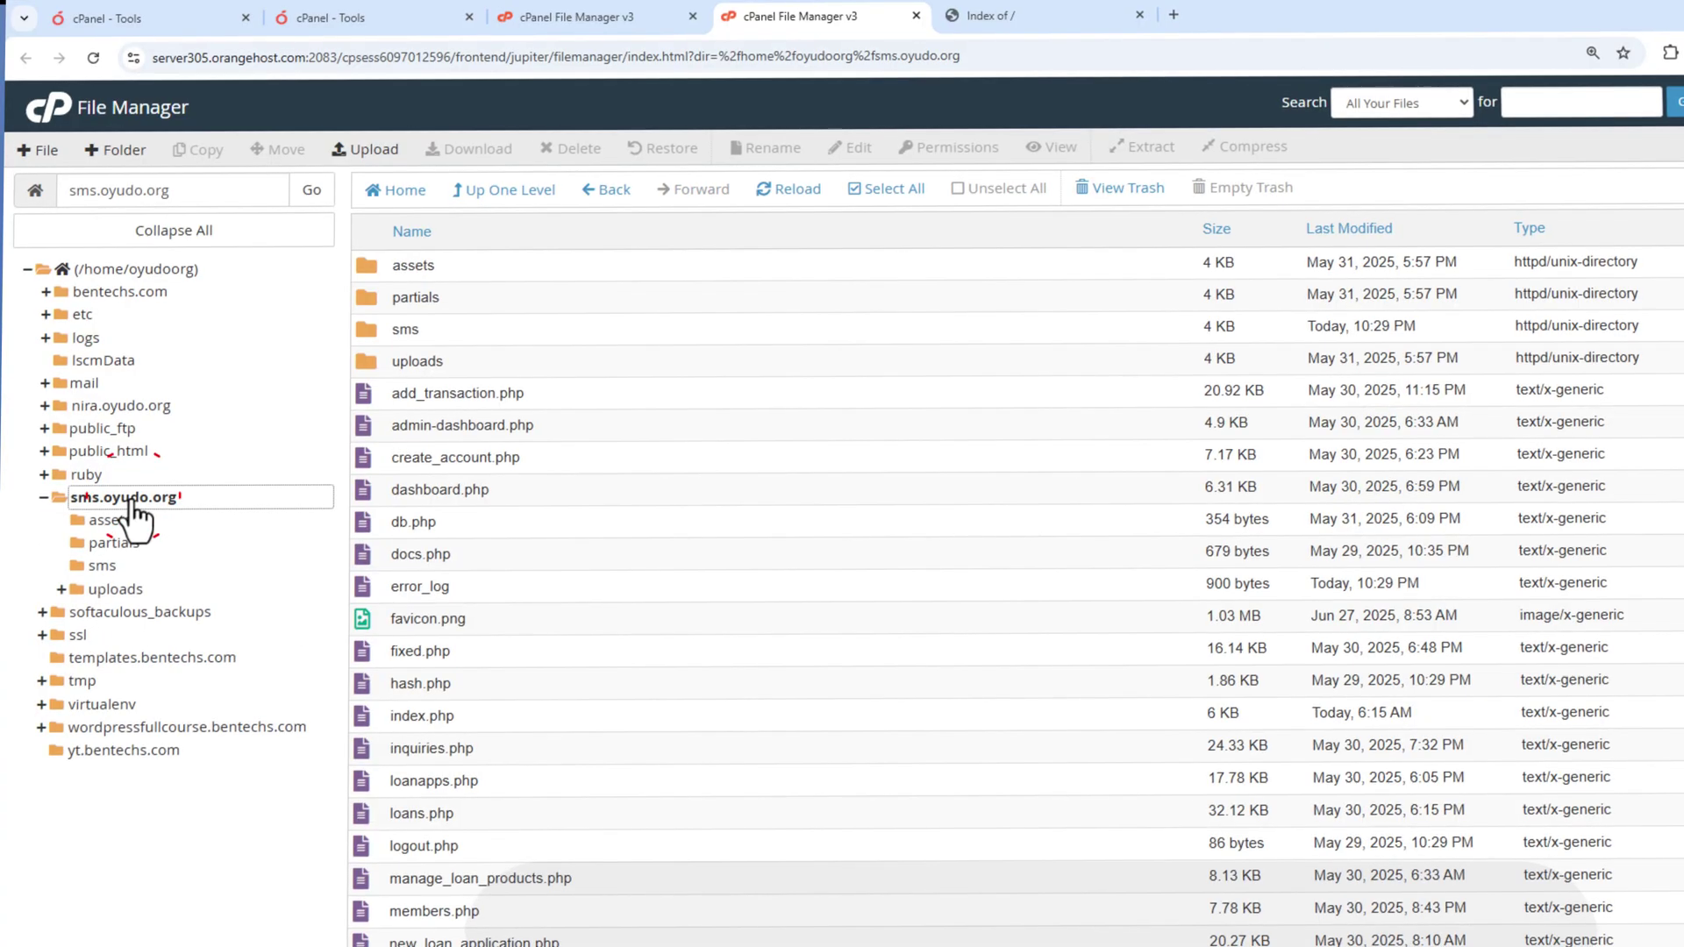
pyautogui.scroll(-3, 764, 780)
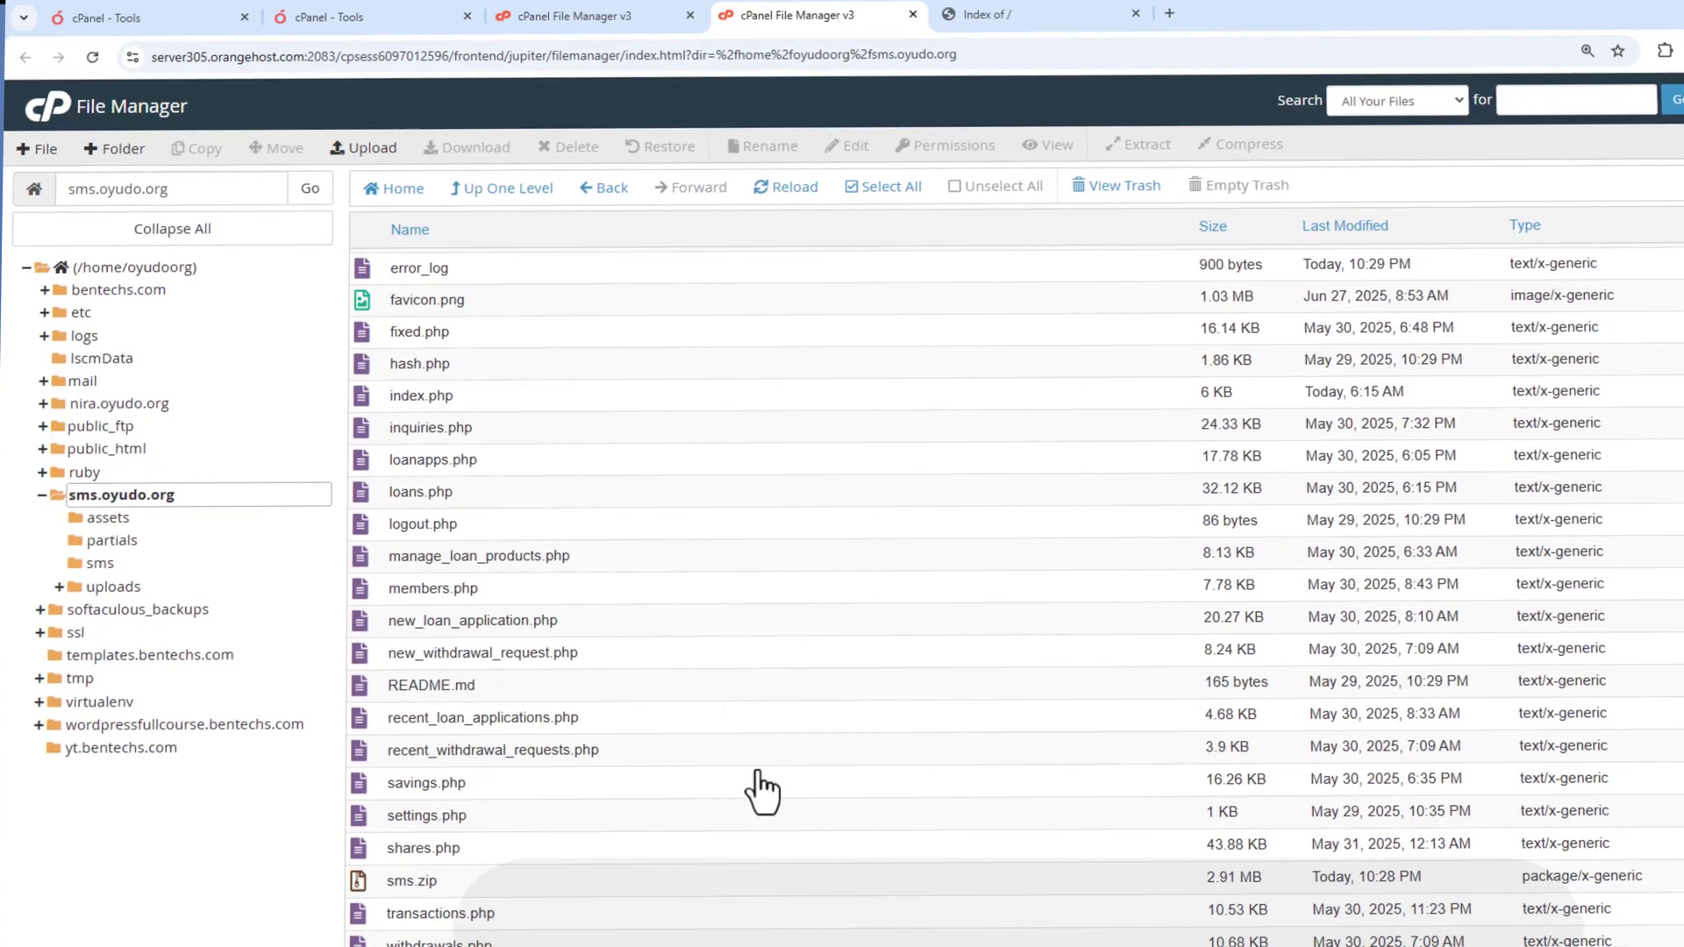
pyautogui.scroll(4, 763, 768)
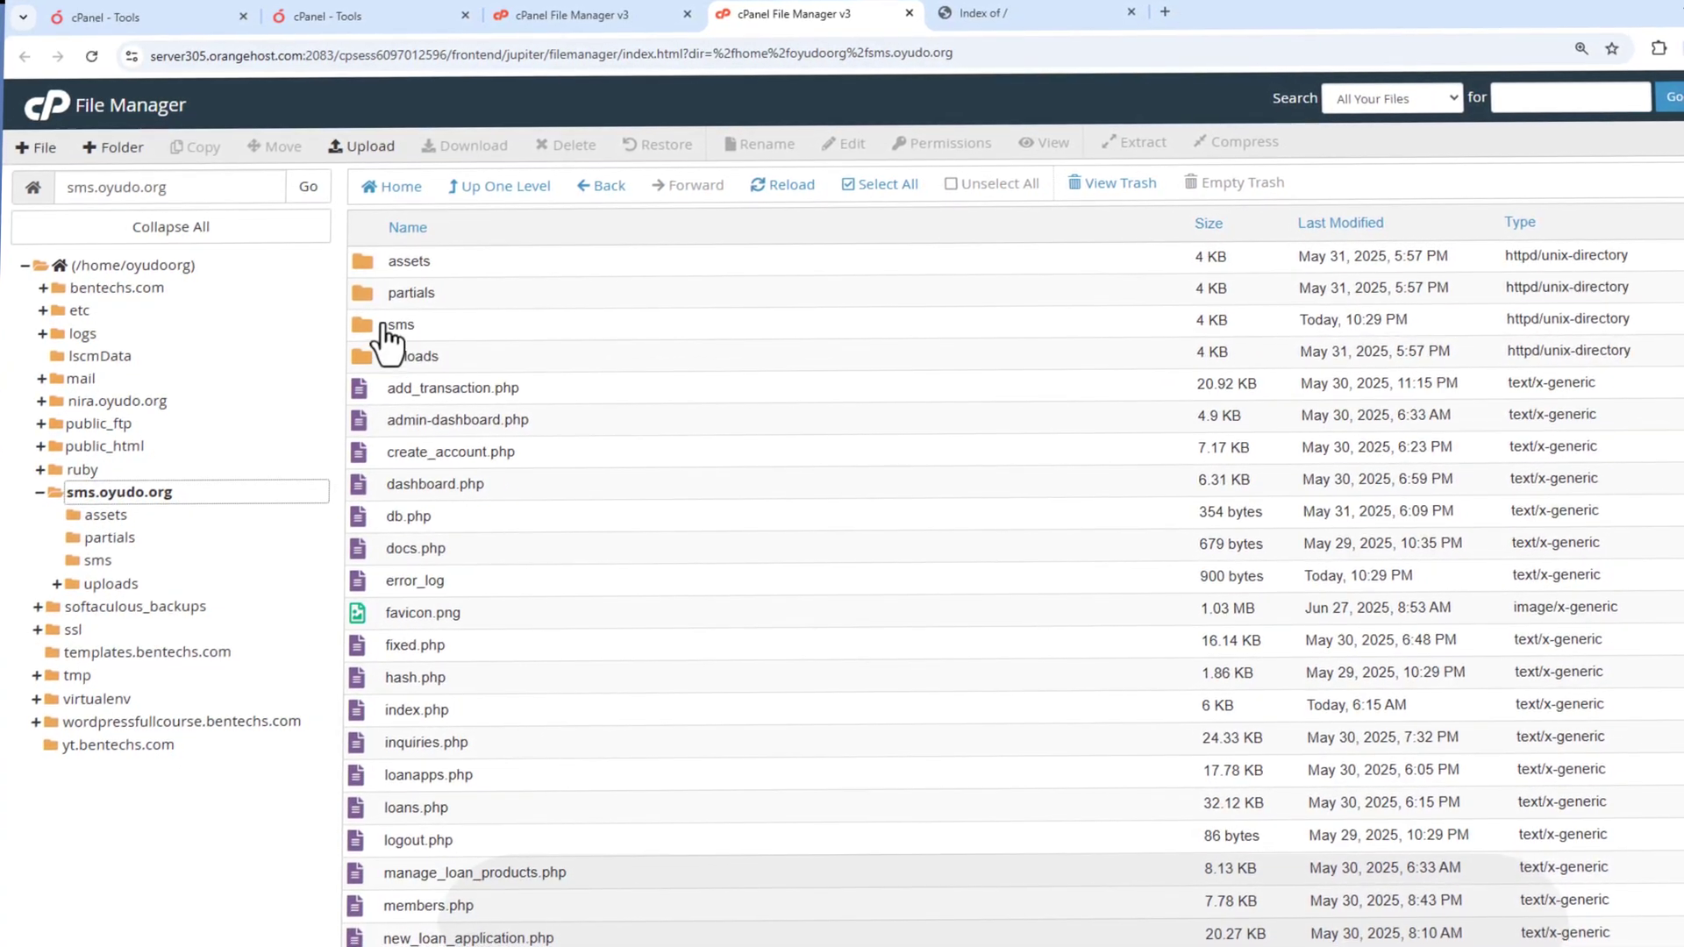
pyautogui.click(386, 327)
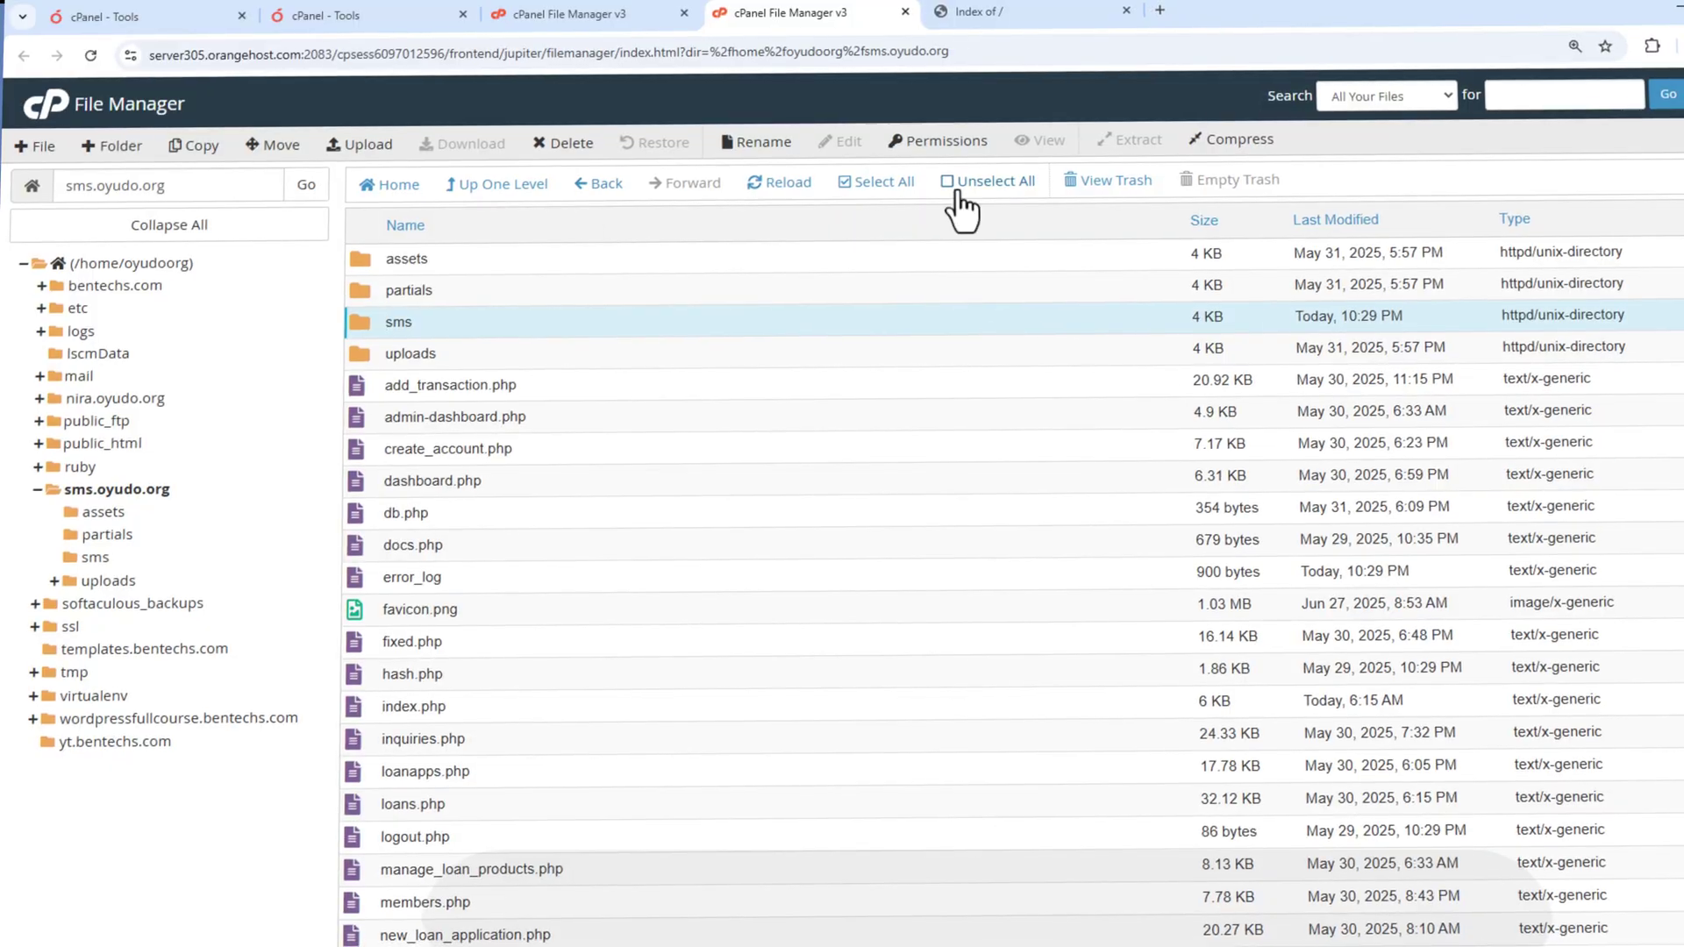
pyautogui.click(1048, 601)
# Permanently delete sms.zip, skipping the trash, then switch to the site's Index of / tab.
pyautogui.scroll(-3, 1051, 597)
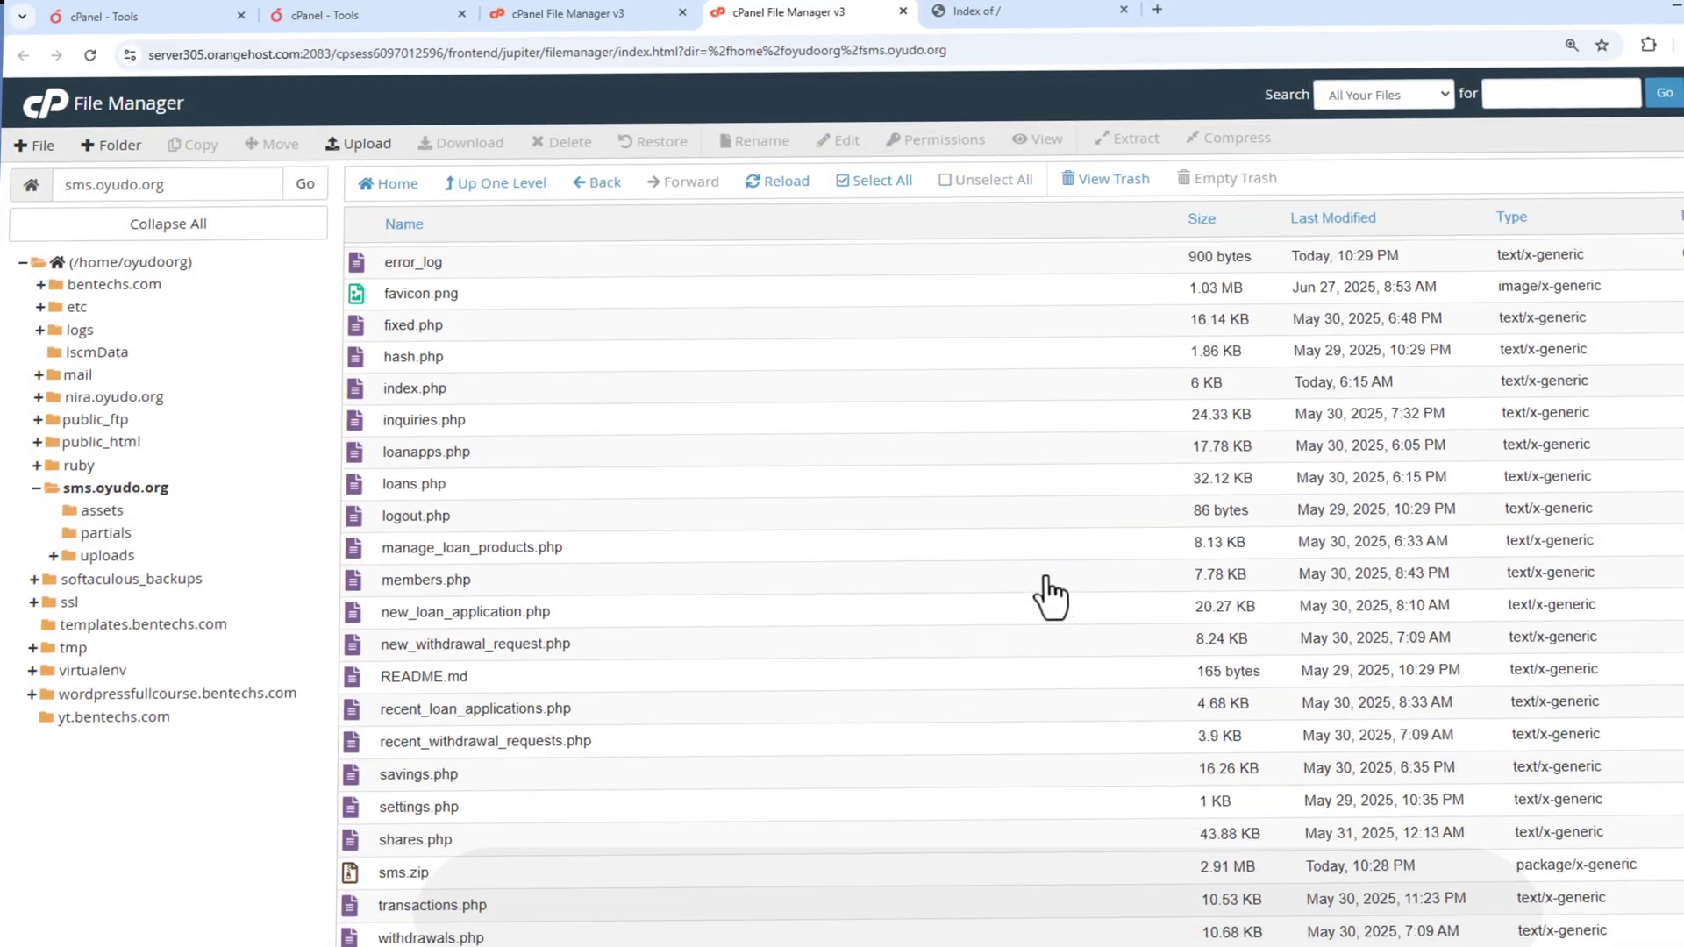
pyautogui.click(443, 868)
pyautogui.click(438, 869)
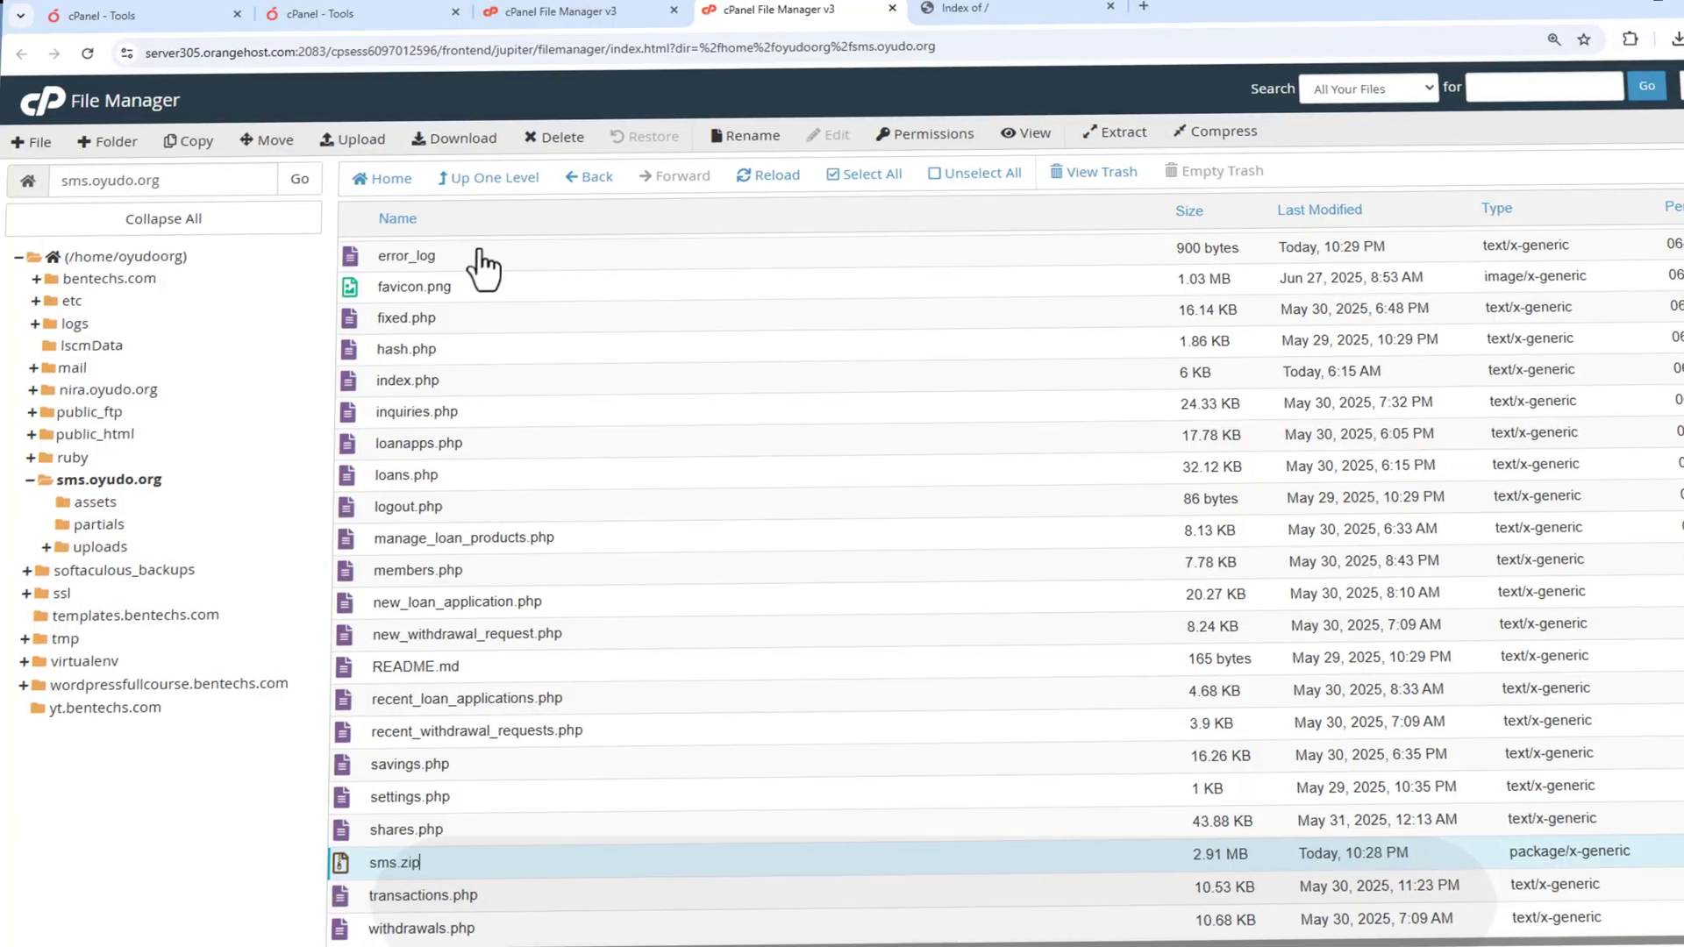
pyautogui.click(551, 136)
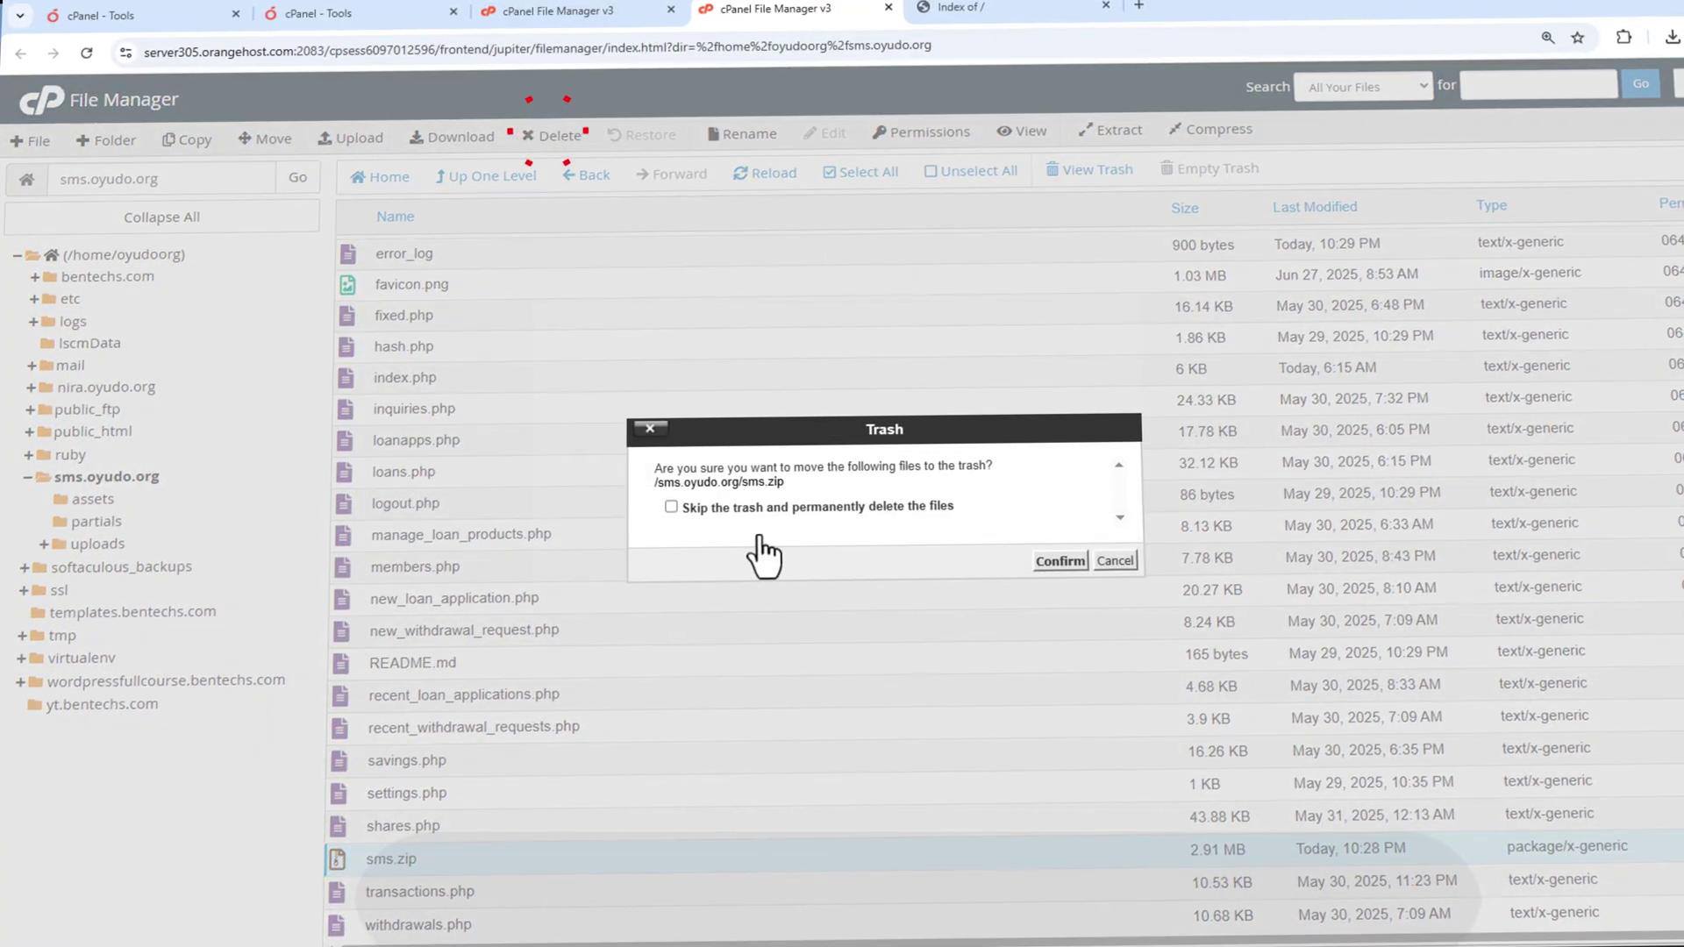
pyautogui.click(750, 507)
pyautogui.click(1060, 560)
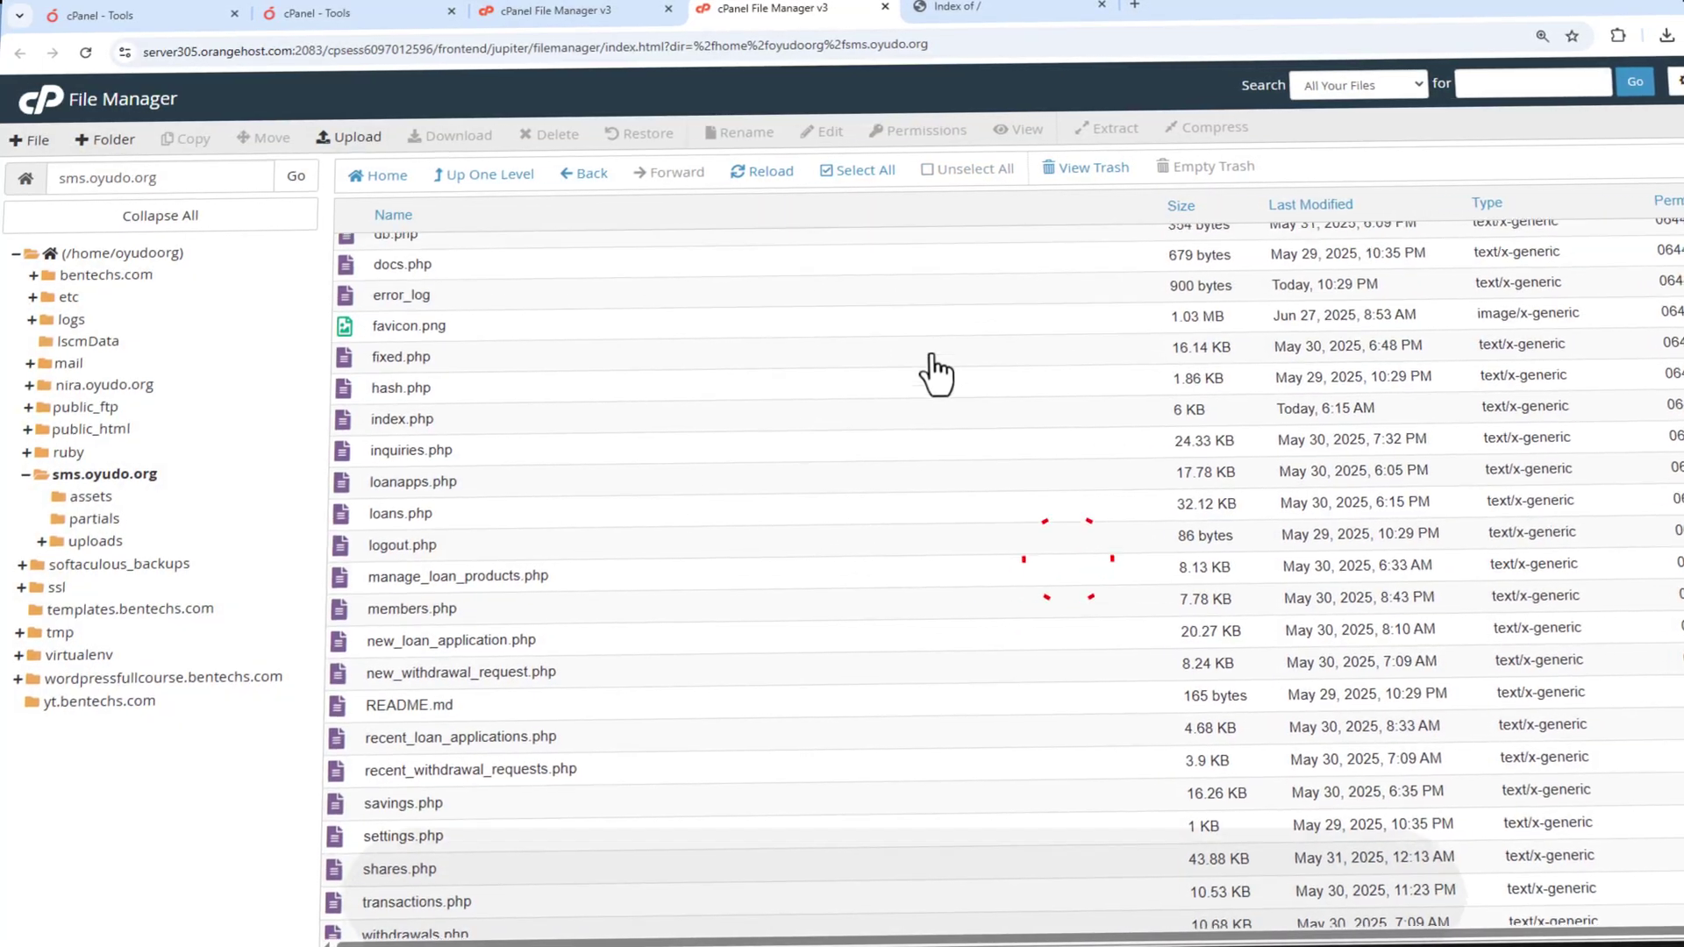
pyautogui.click(978, 8)
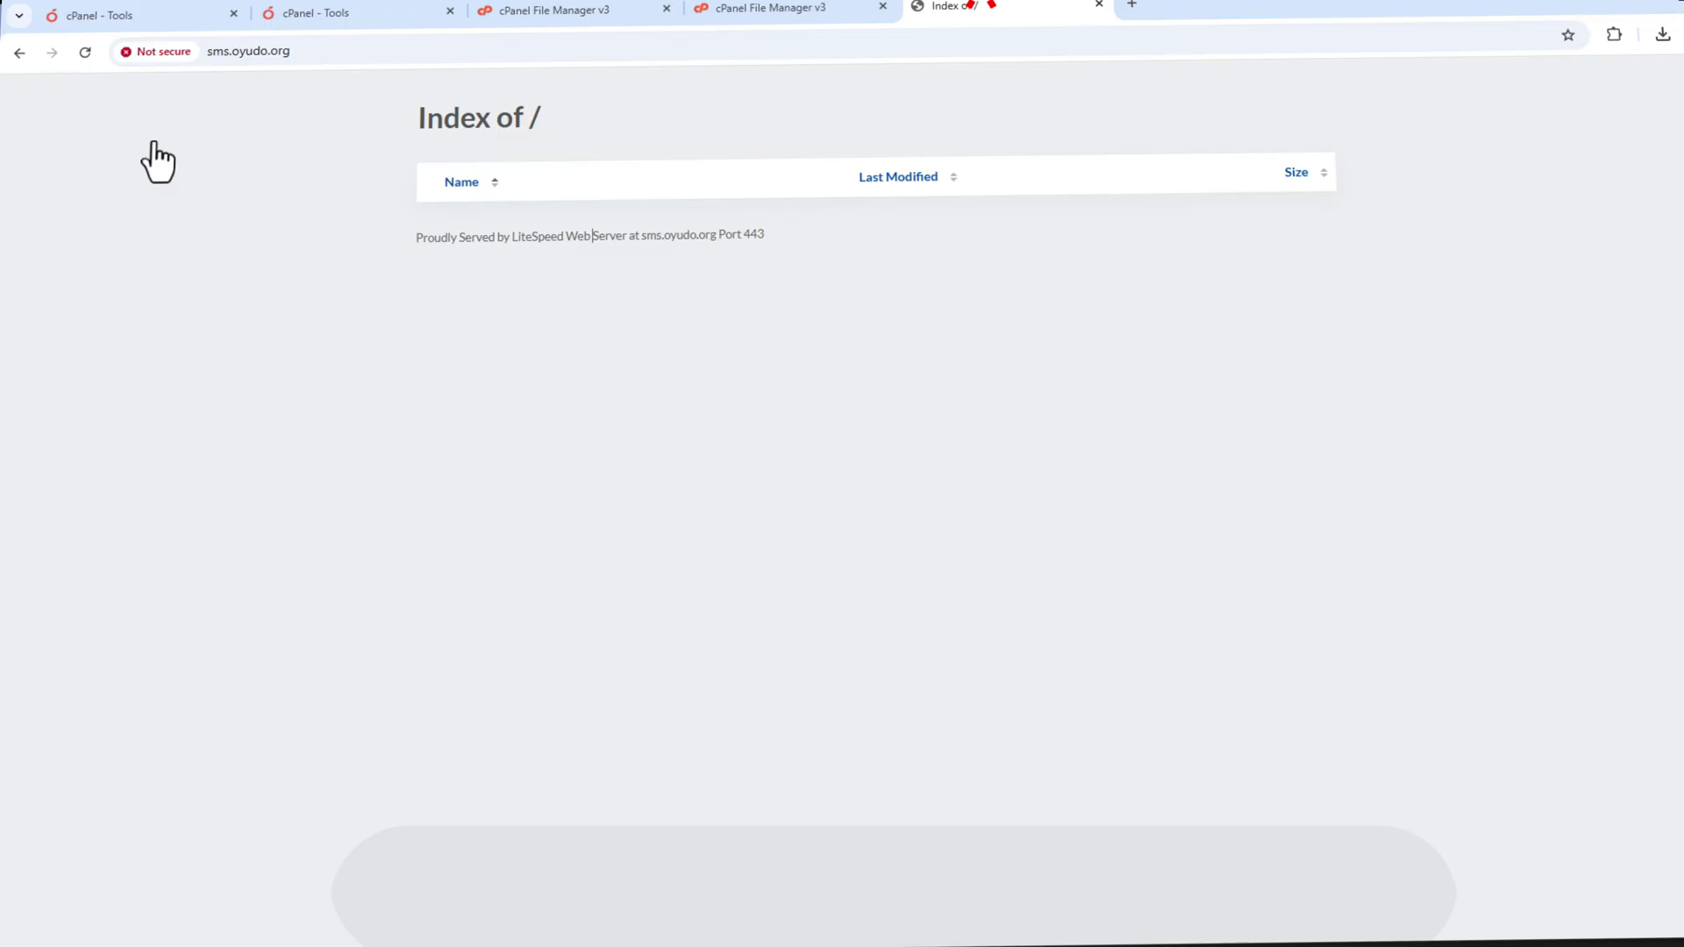
# Reload sms.oyudo.org, see HTTP ERROR 500, and return to the File Manager tab.
pyautogui.click(86, 52)
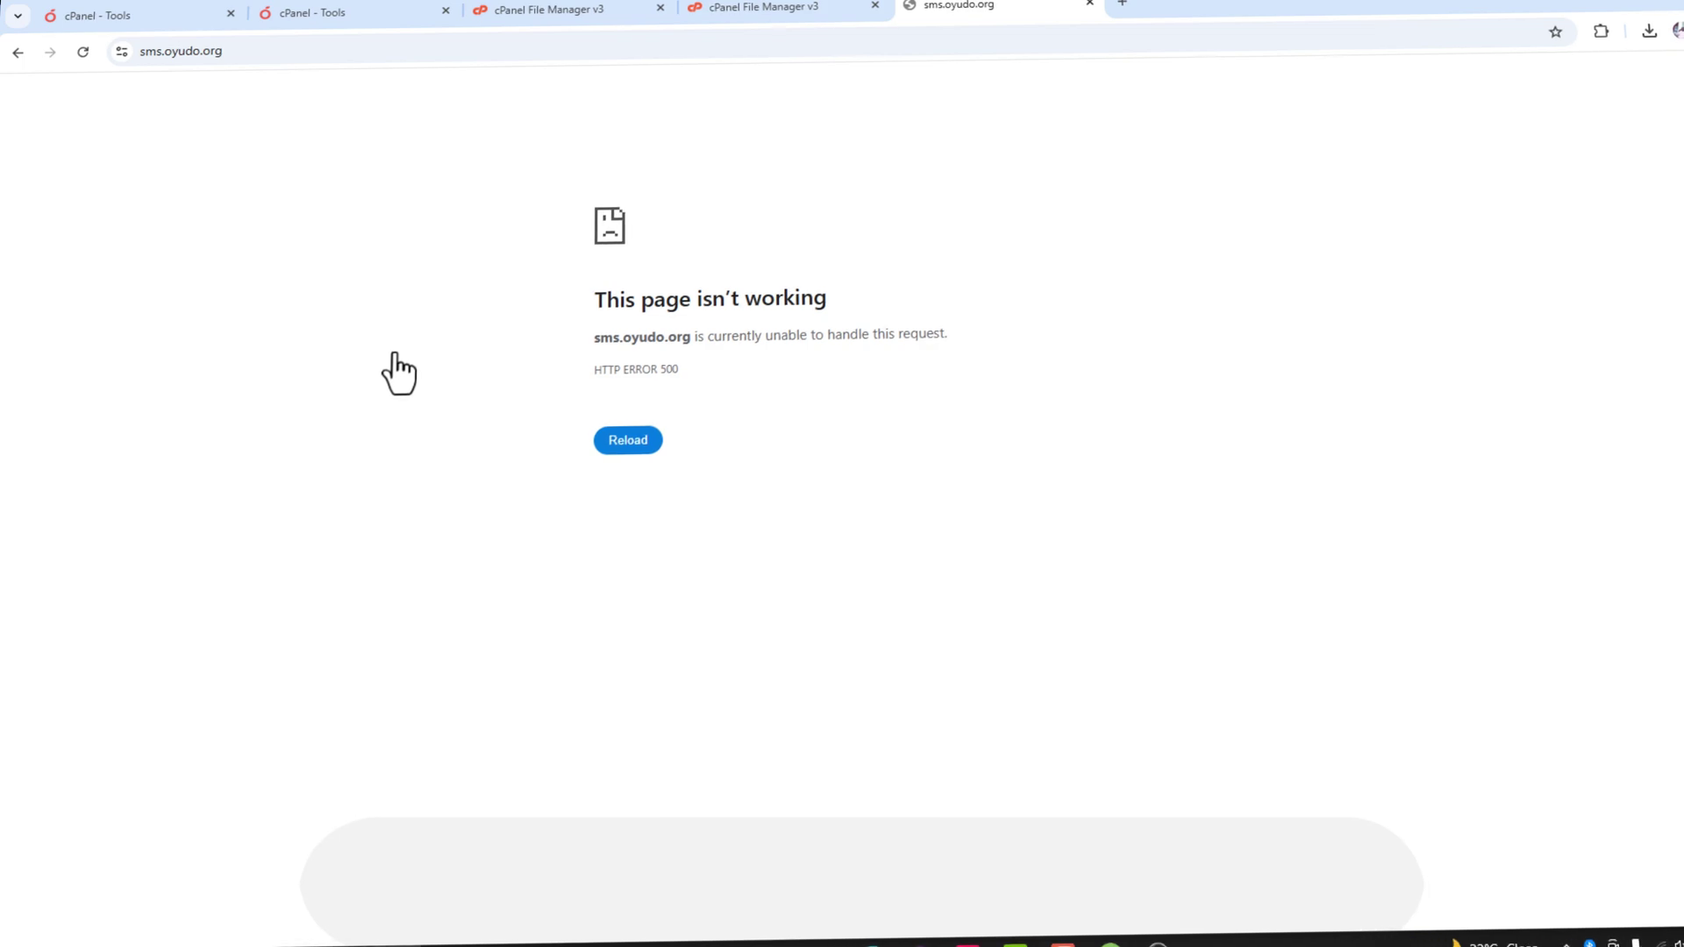
pyautogui.click(778, 9)
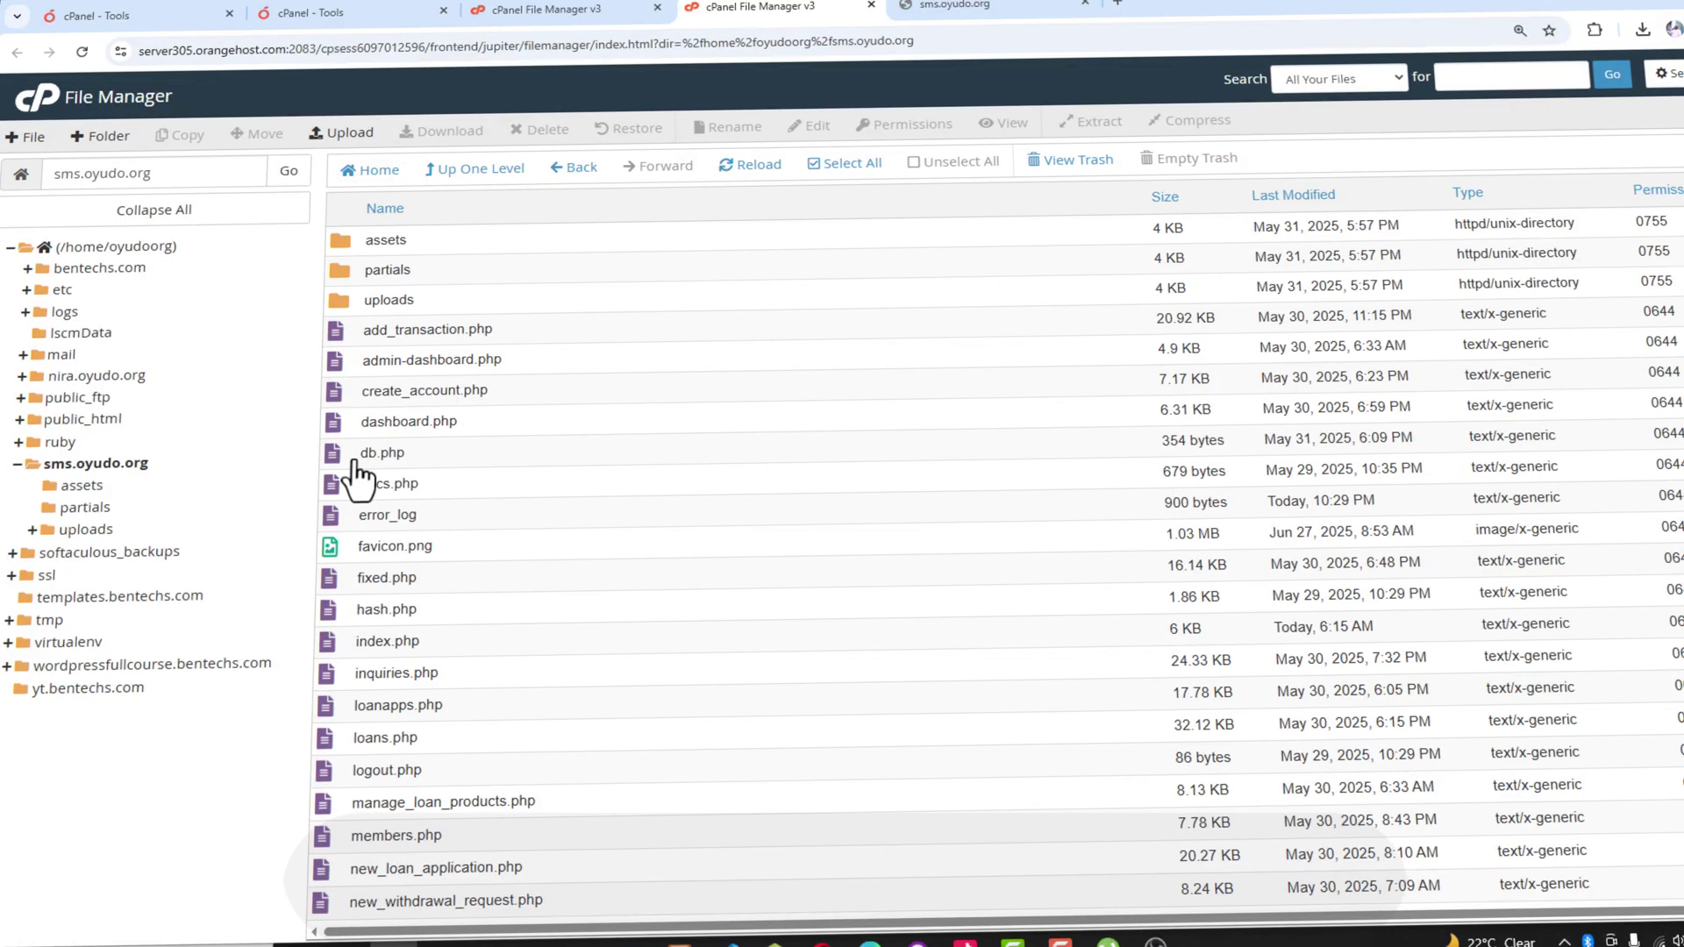
# Open db.php in the File Manager code editor.
pyautogui.click(356, 455)
pyautogui.rightClick(356, 450)
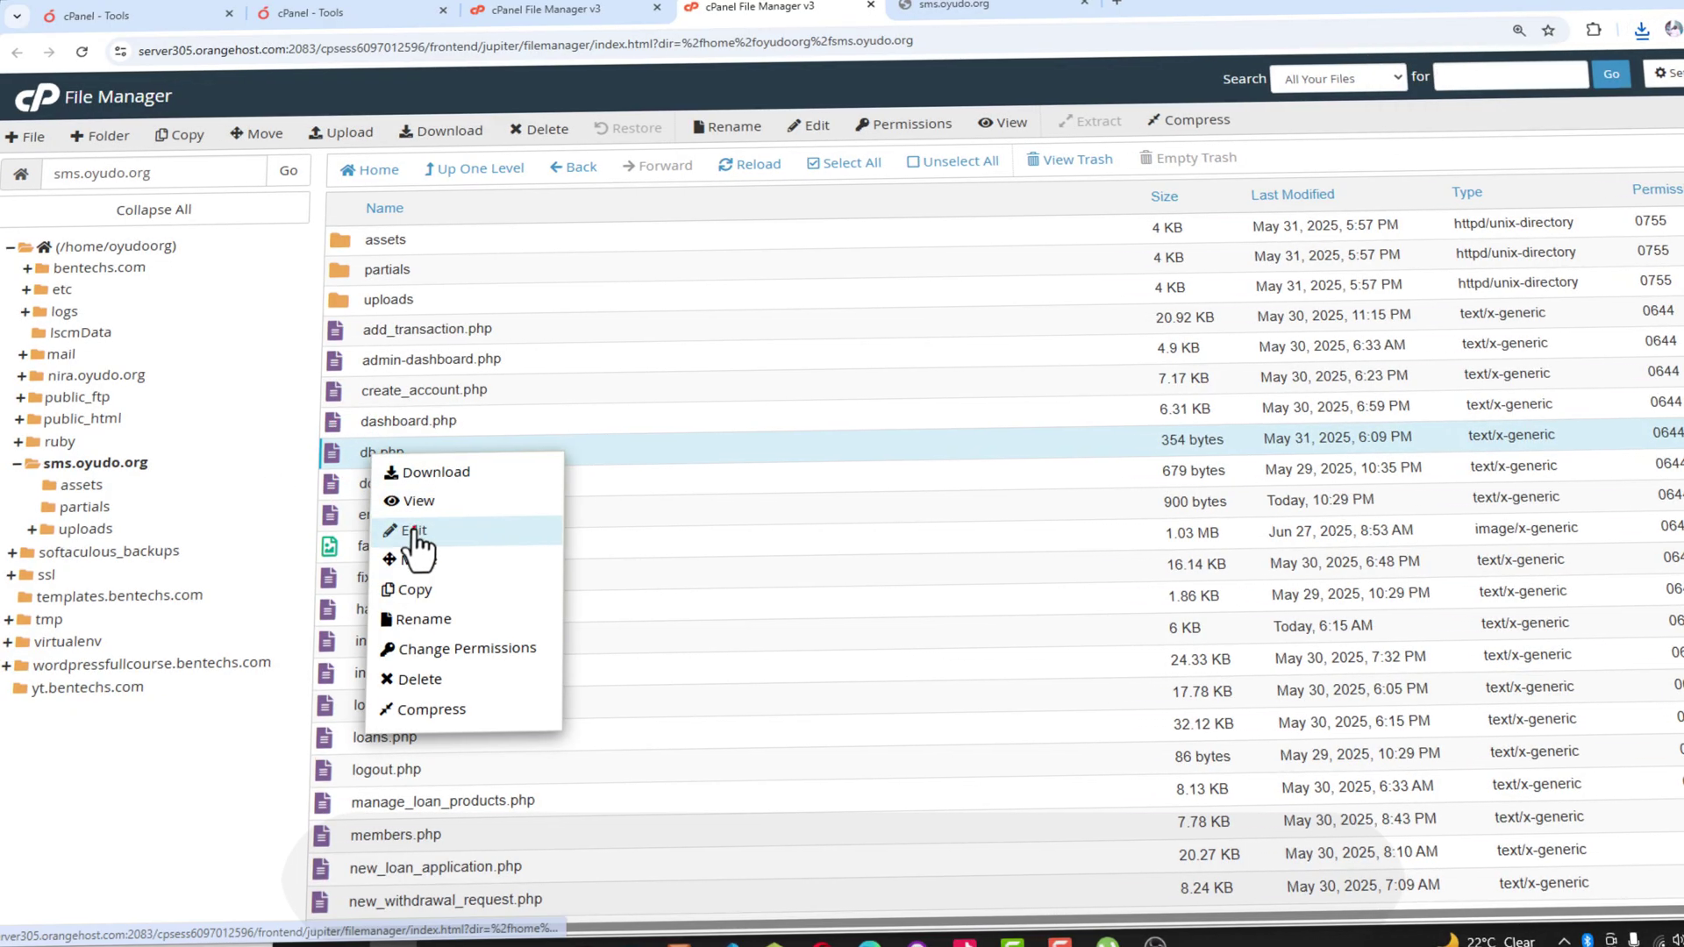
pyautogui.click(413, 532)
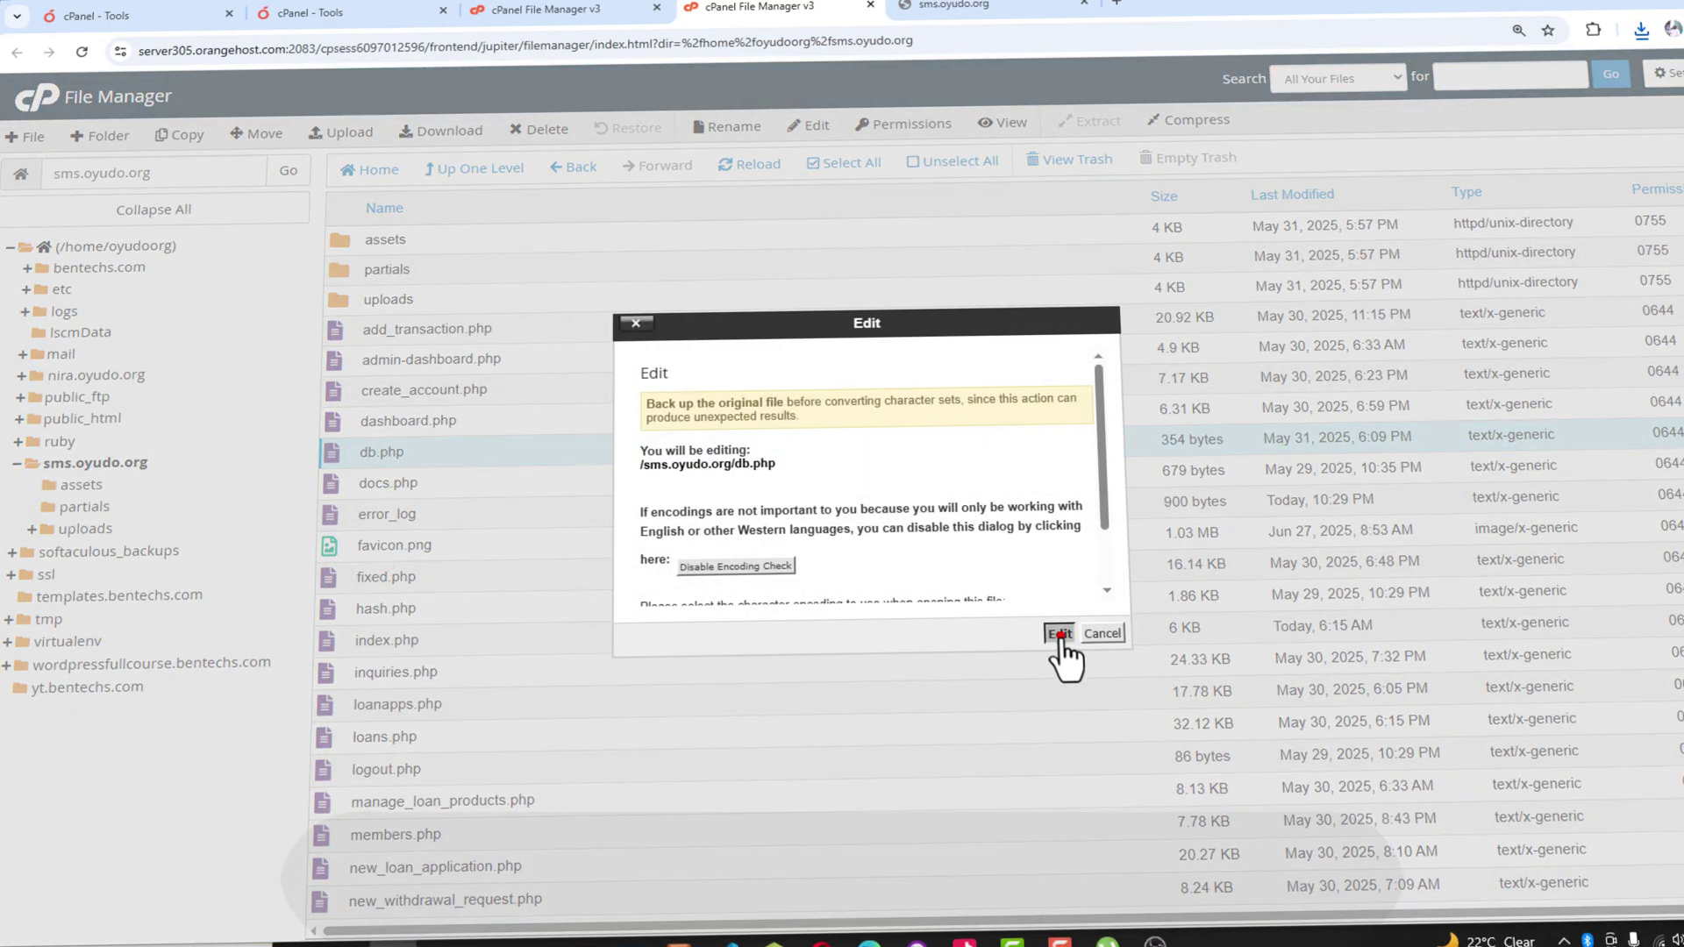
pyautogui.click(1058, 633)
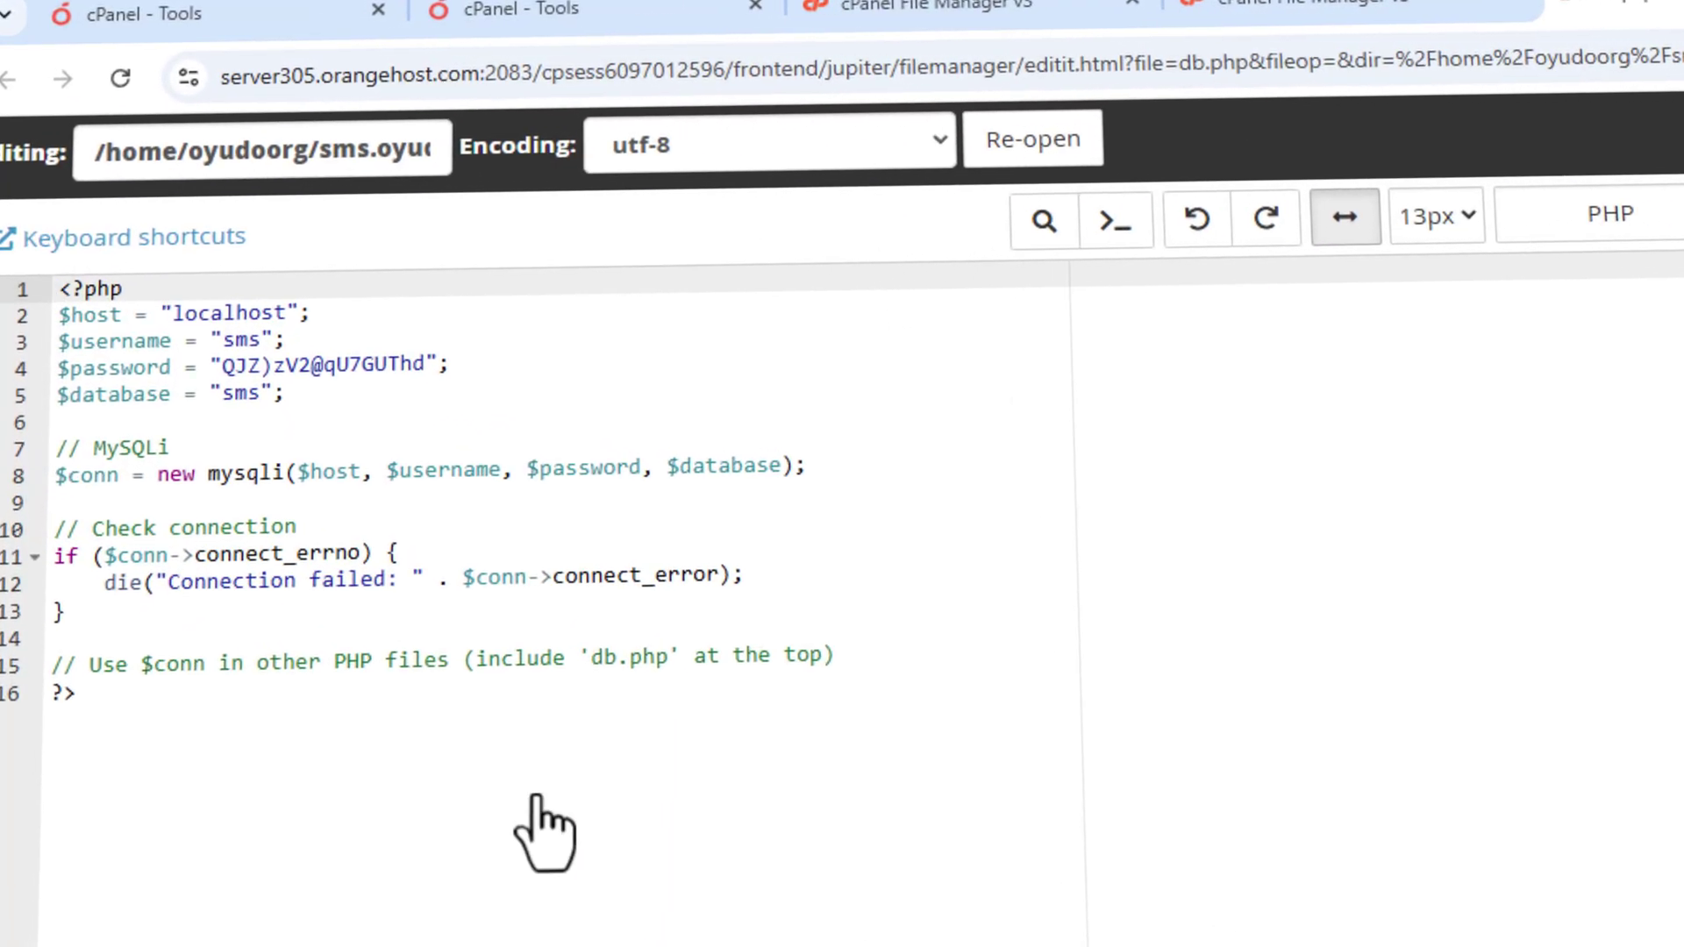
# Review db.php's database connection settings on lines 1-5, then return to cPanel Tools.
pyautogui.click(315, 446)
pyautogui.moveTo(60, 289); pyautogui.dragTo(154, 392)
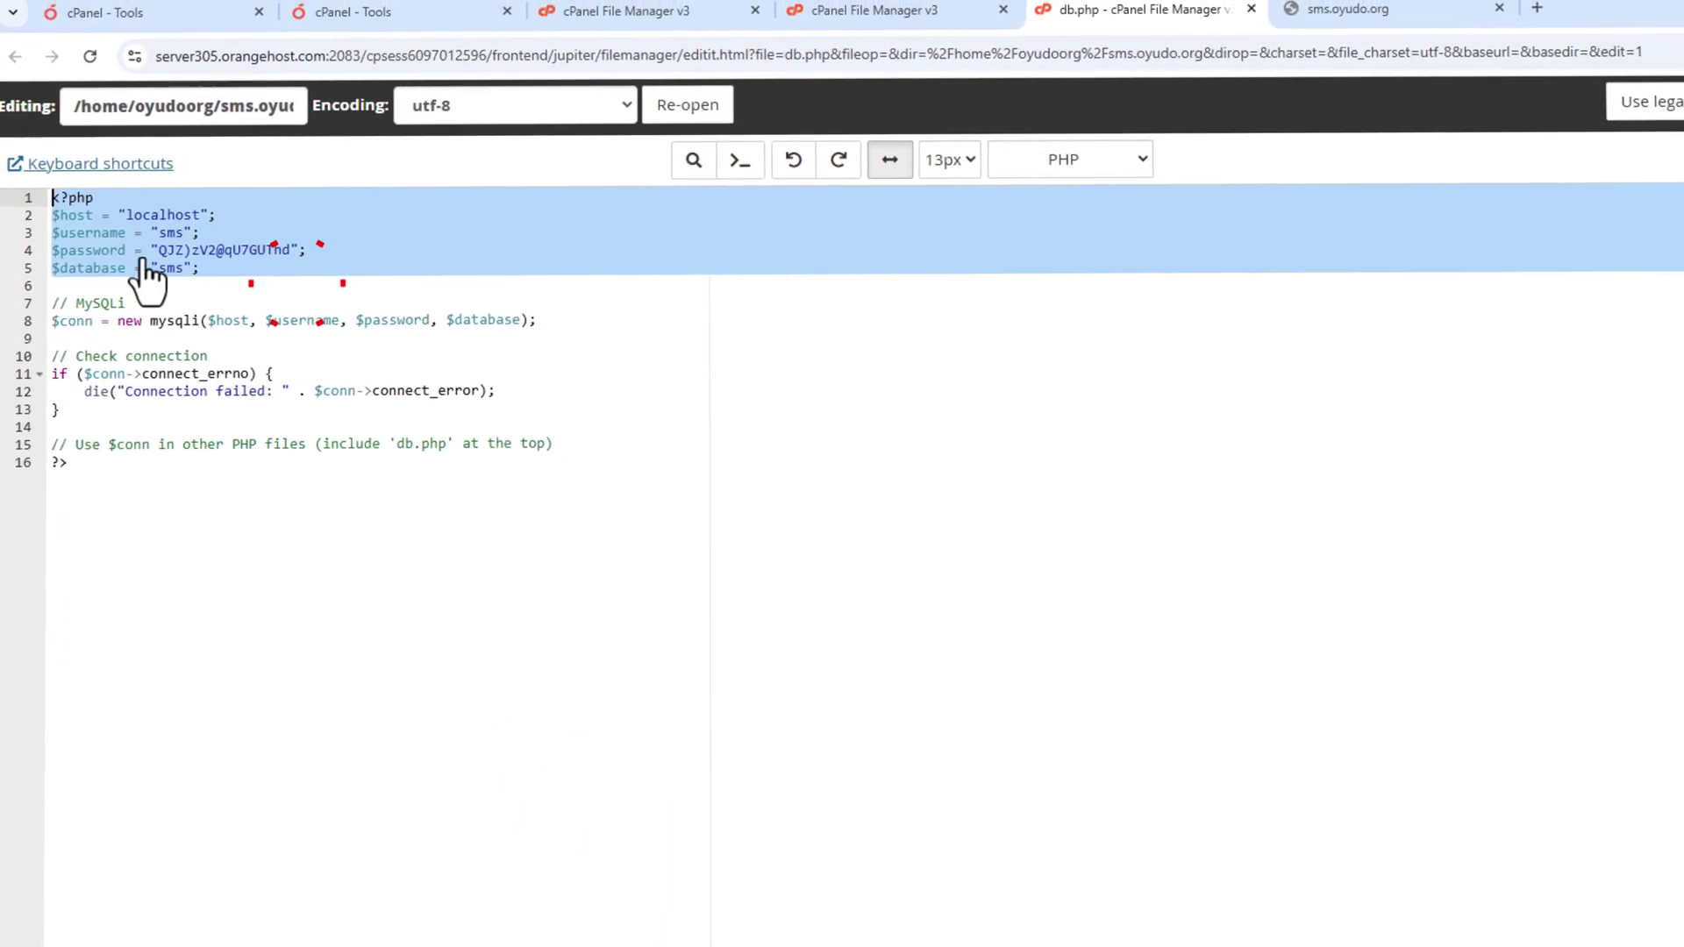
pyautogui.click(429, 577)
pyautogui.click(717, 22)
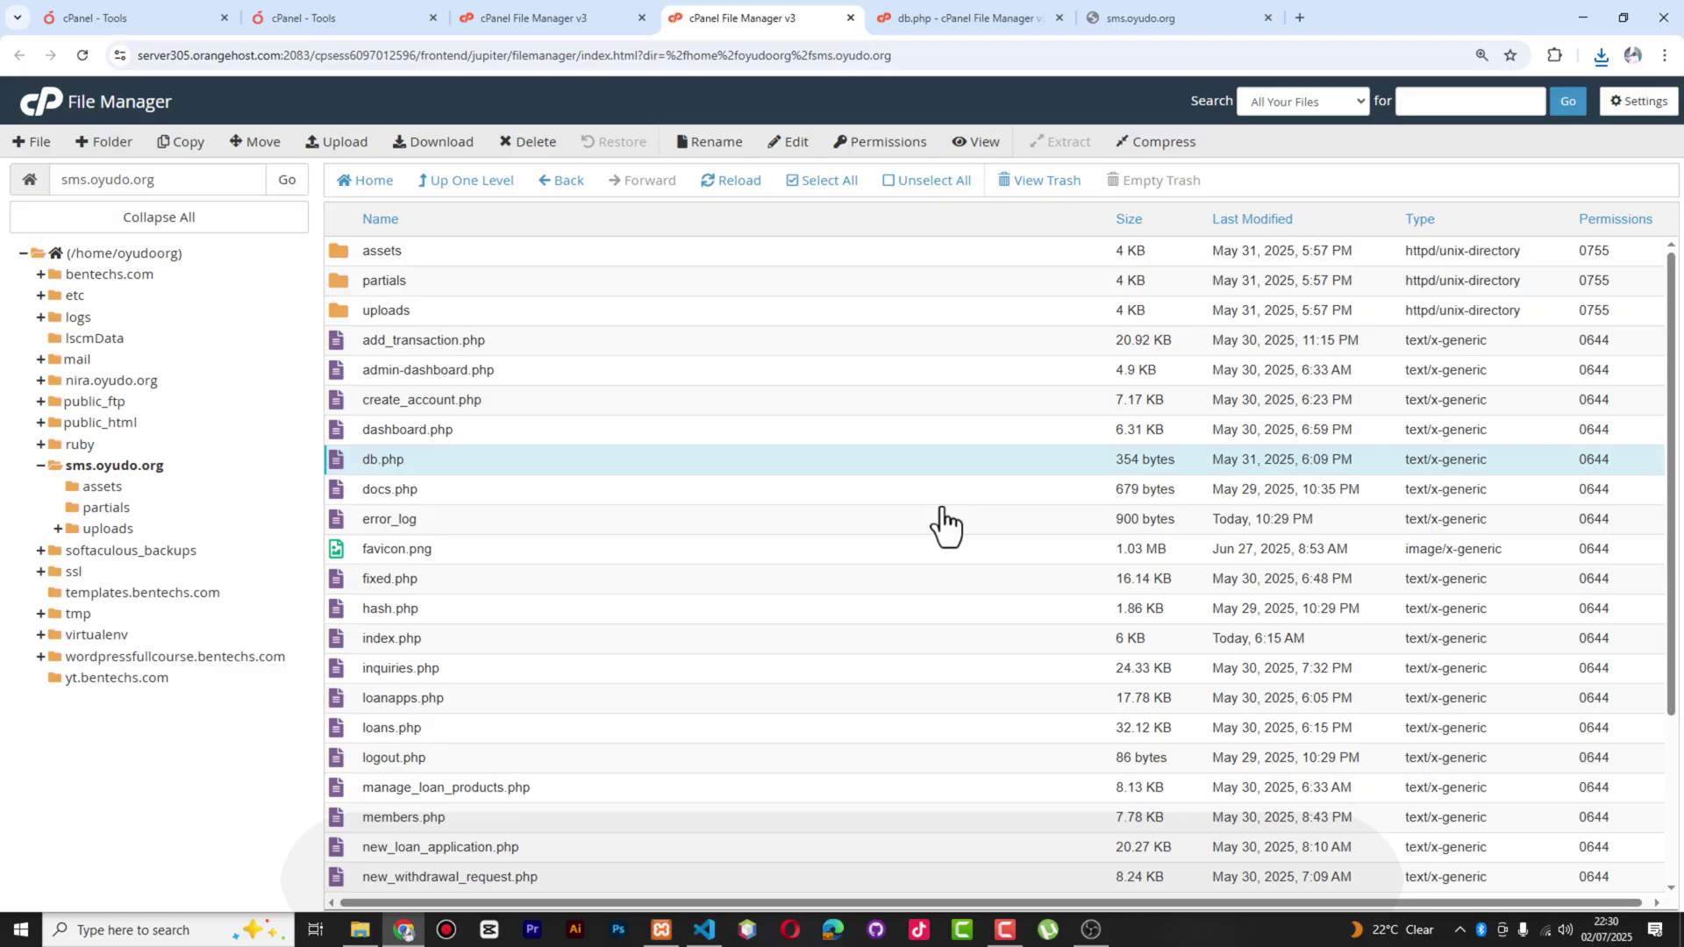
pyautogui.hotkey('ctrl', 'shift', 'Tab')
# Find the Databases section and open Manage My Databases to view the current databases.
pyautogui.scroll(-10, 492, 439)
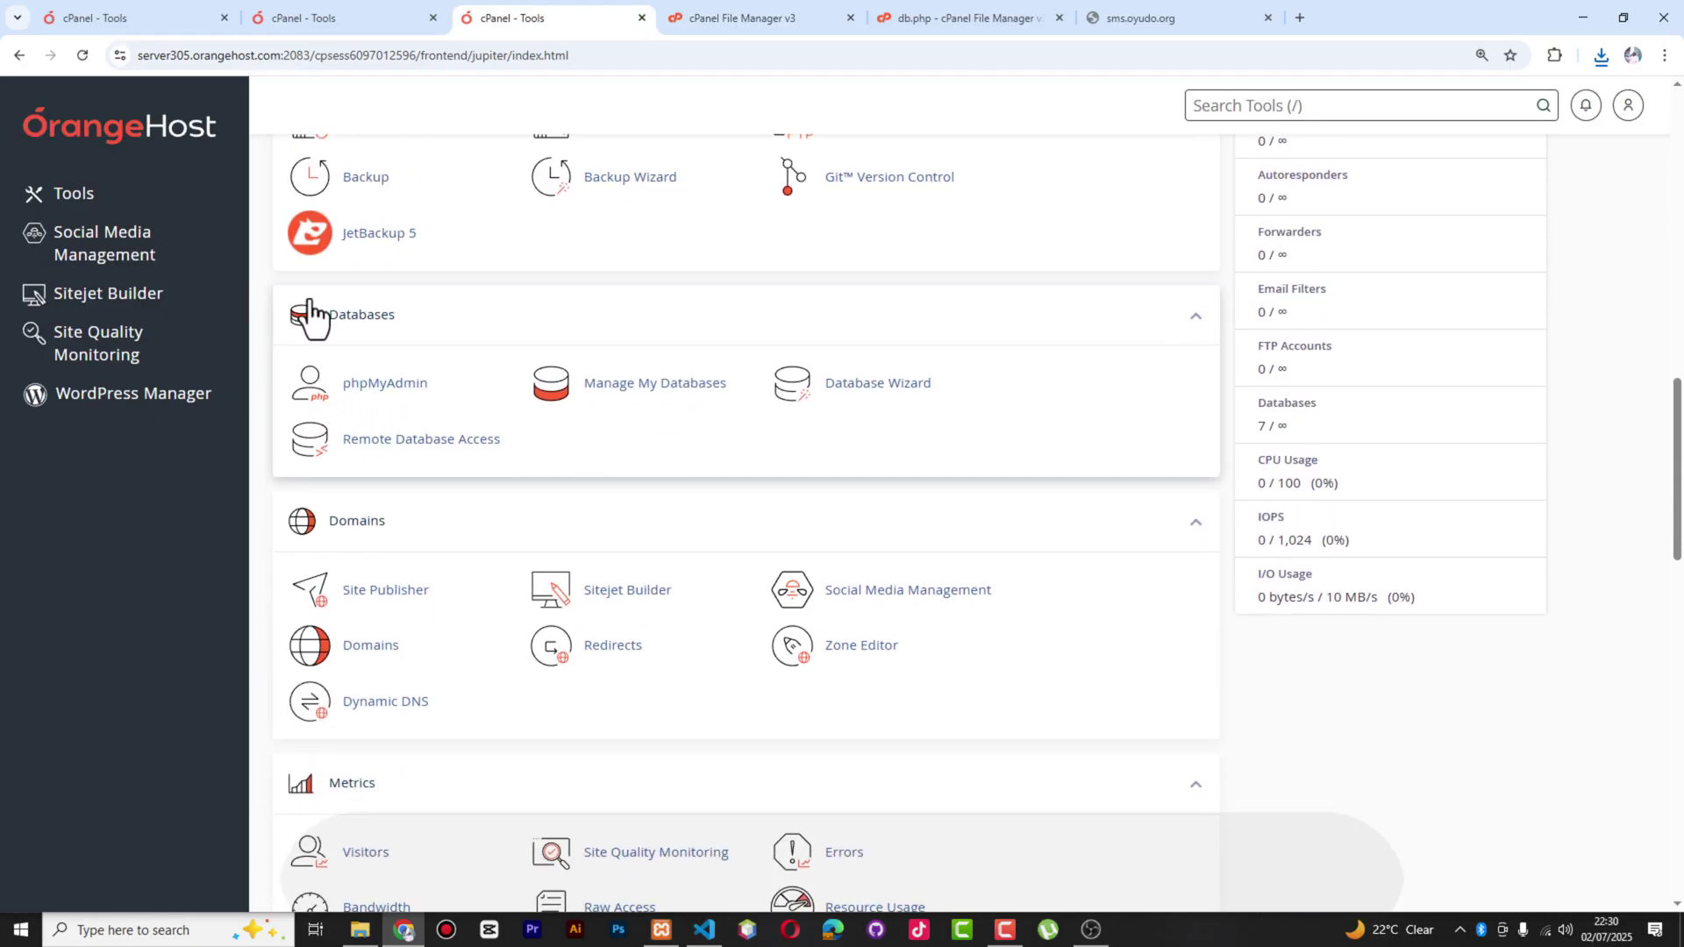
pyautogui.scroll(3, 298, 331)
pyautogui.scroll(-3, 338, 369)
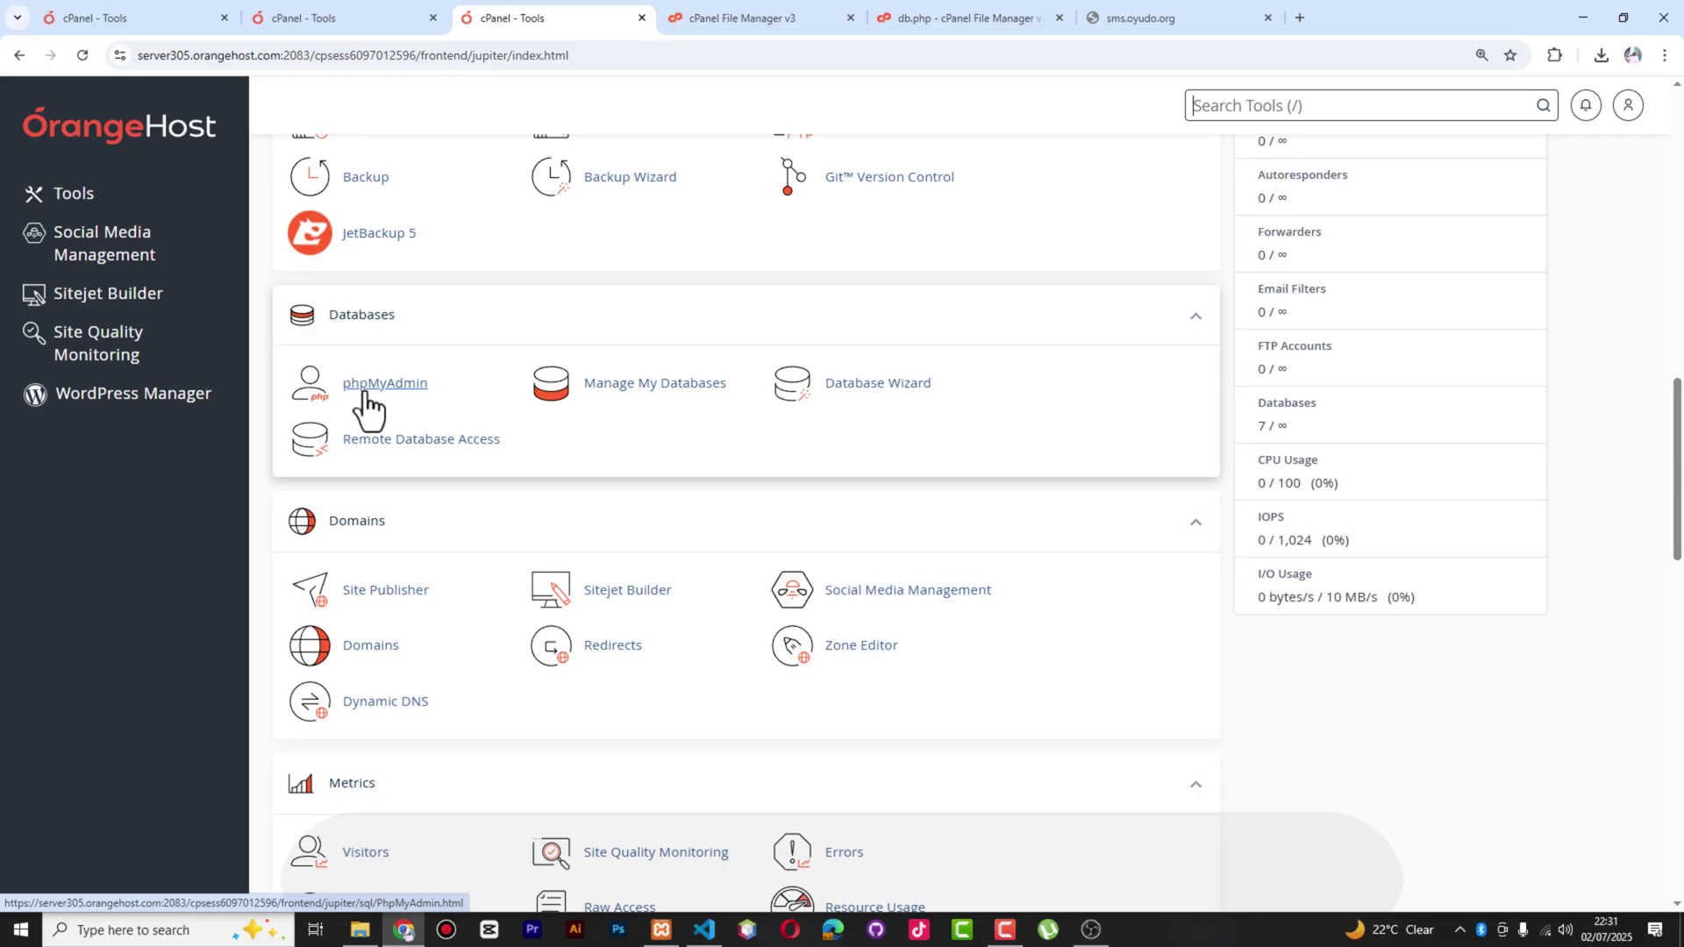
pyautogui.click(652, 386)
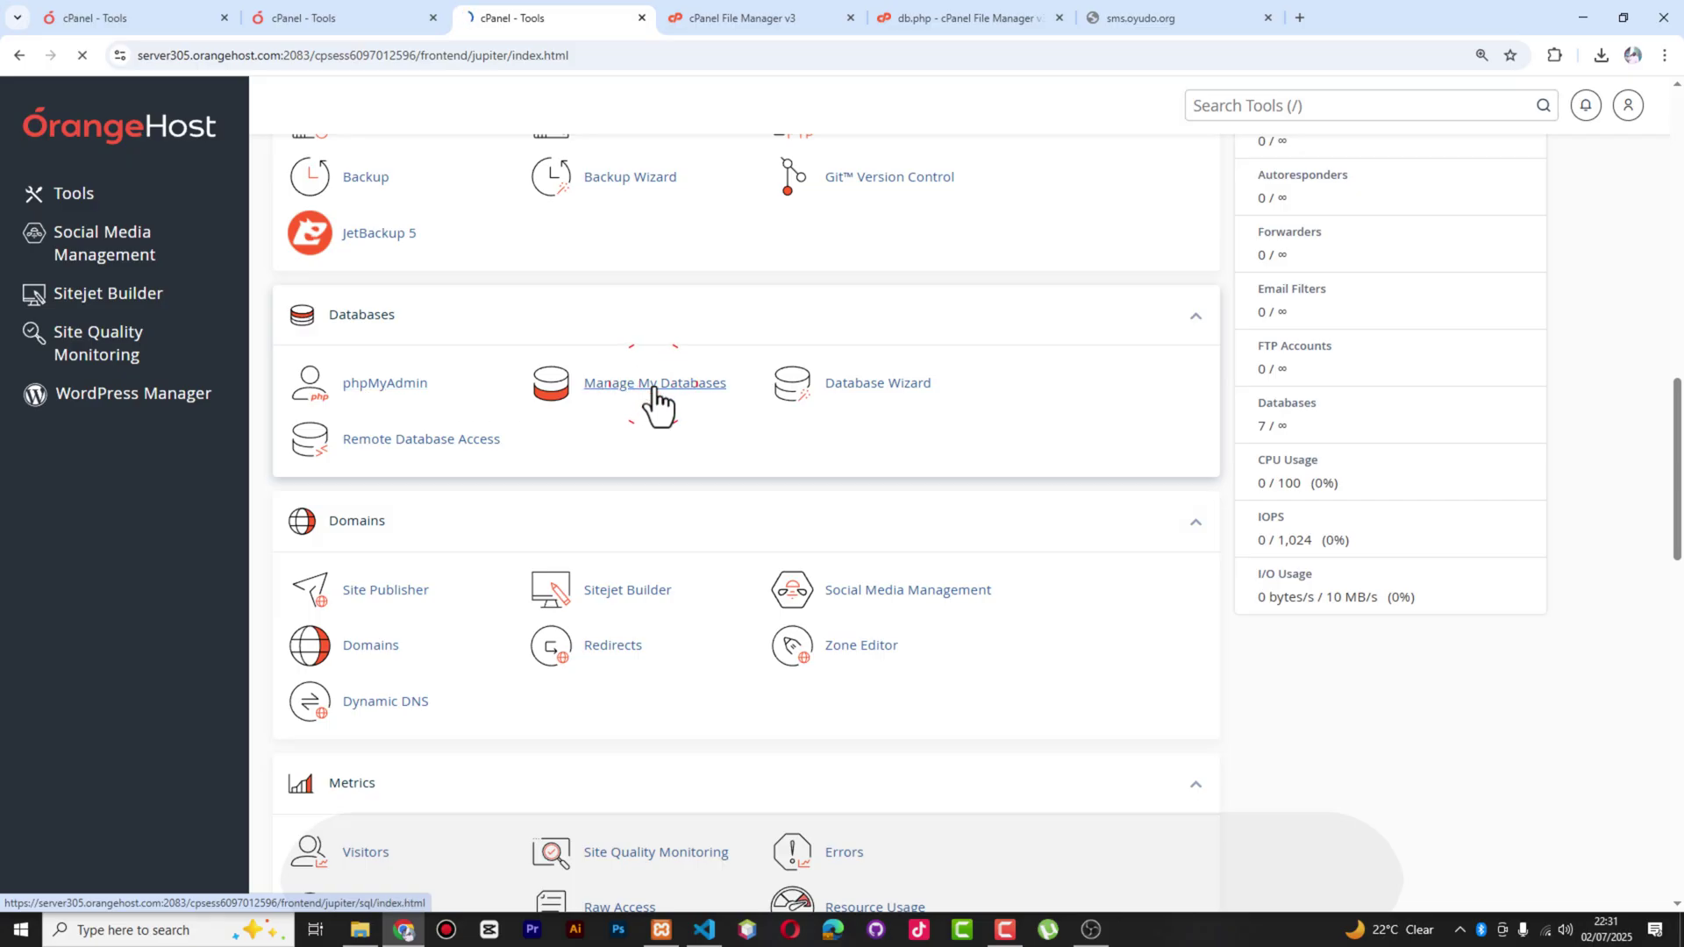
pyautogui.scroll(-4, 923, 327)
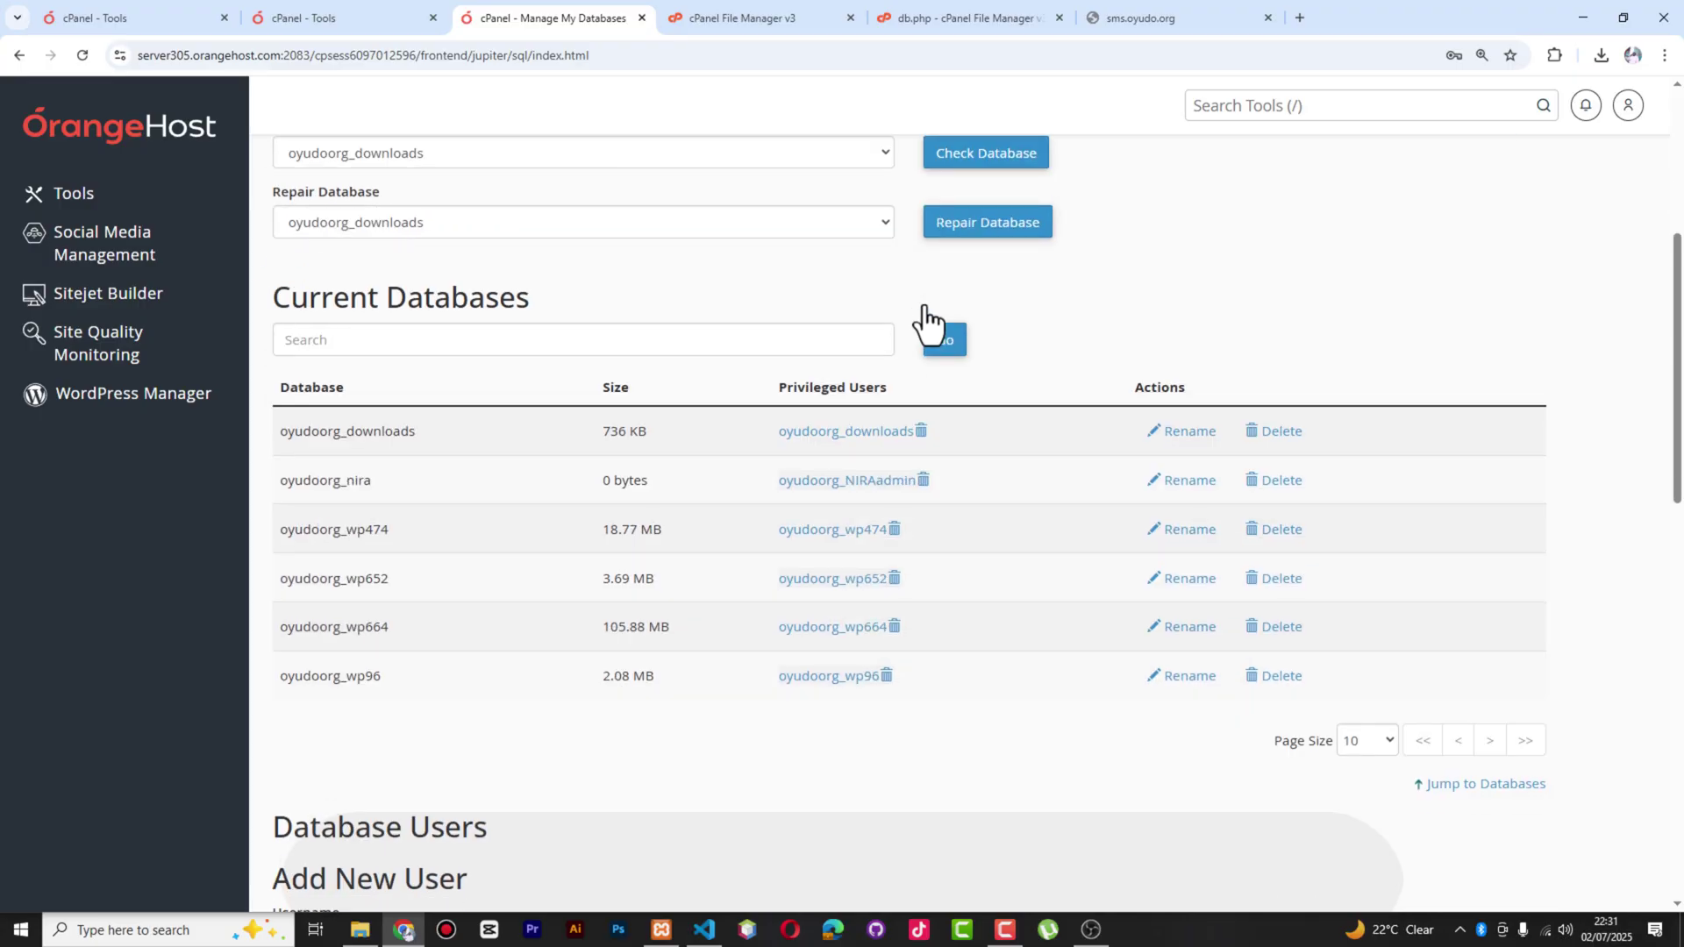
pyautogui.scroll(4, 925, 323)
pyautogui.scroll(-4, 646, 349)
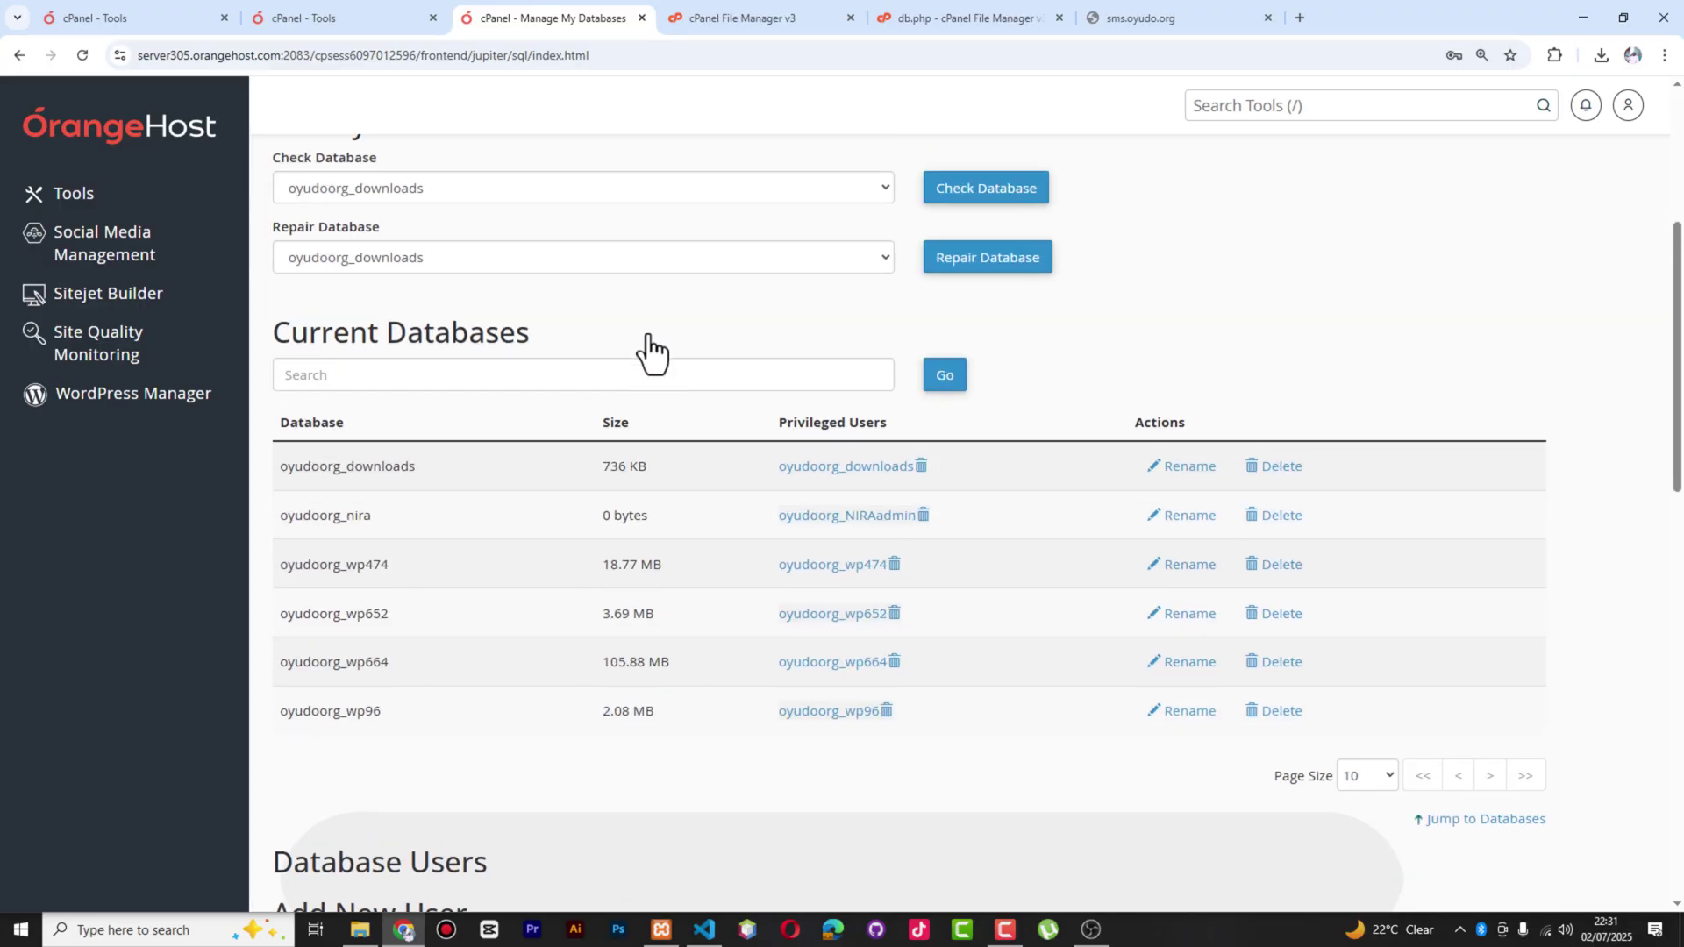
pyautogui.scroll(5, 281, 417)
# Create a new database named sms, giving oyudoorg_sms.
pyautogui.click(389, 405)
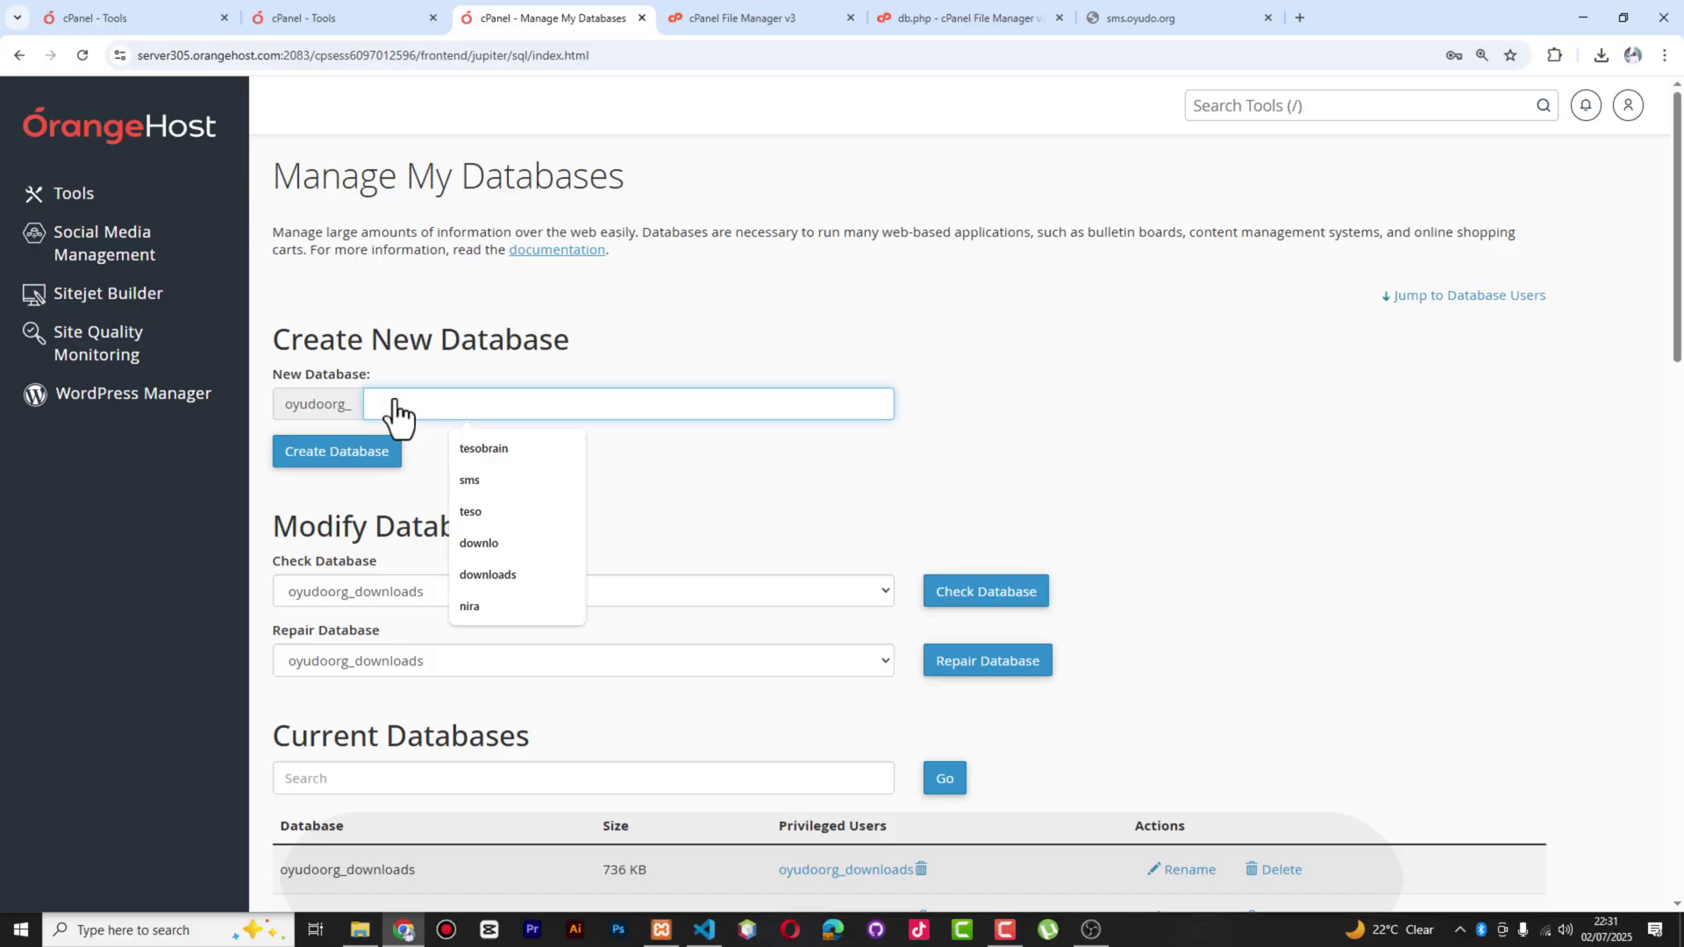
pyautogui.write('sms')
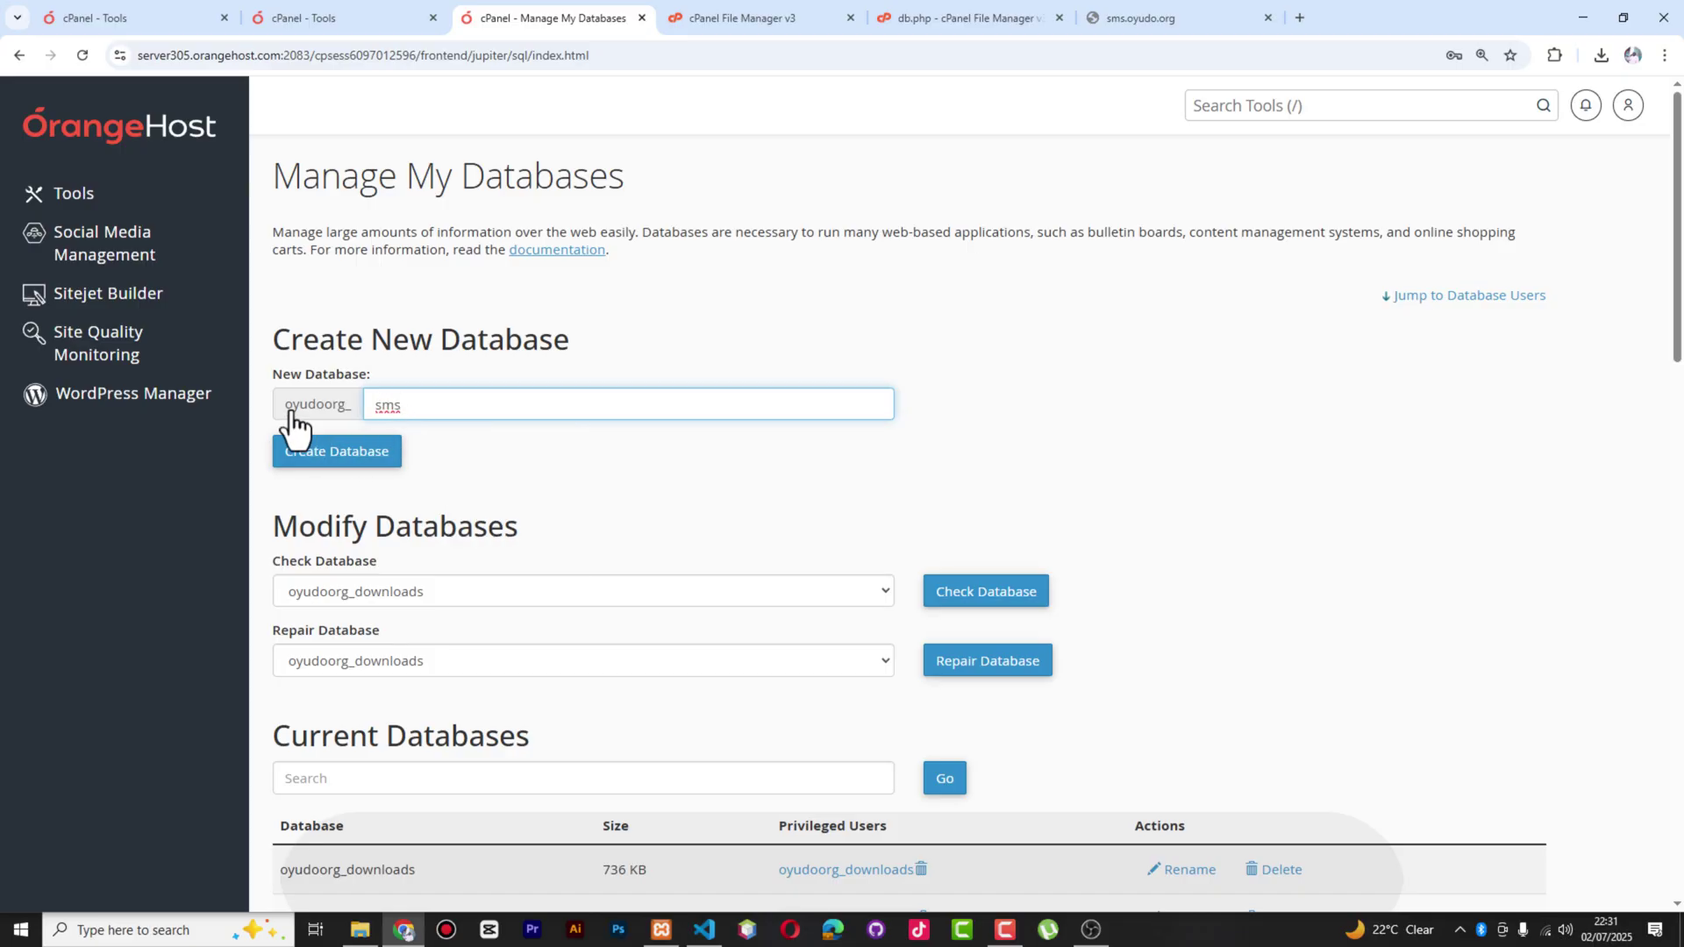
pyautogui.moveTo(286, 404); pyautogui.dragTo(367, 418)
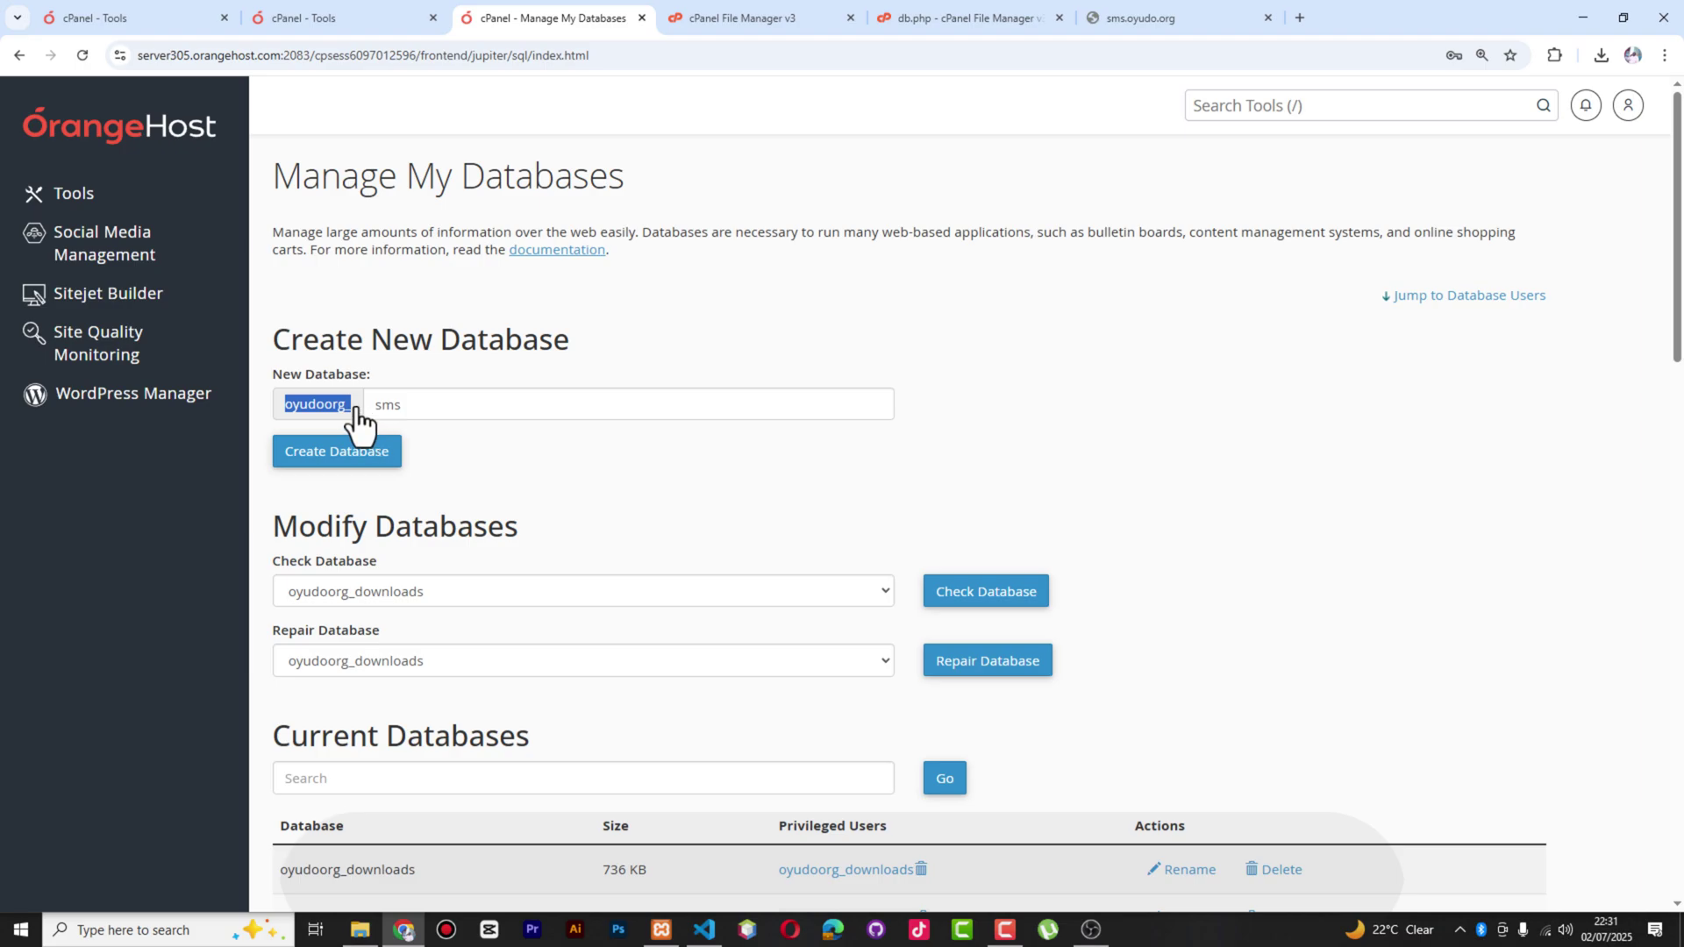
pyautogui.click(395, 415)
pyautogui.click(287, 414)
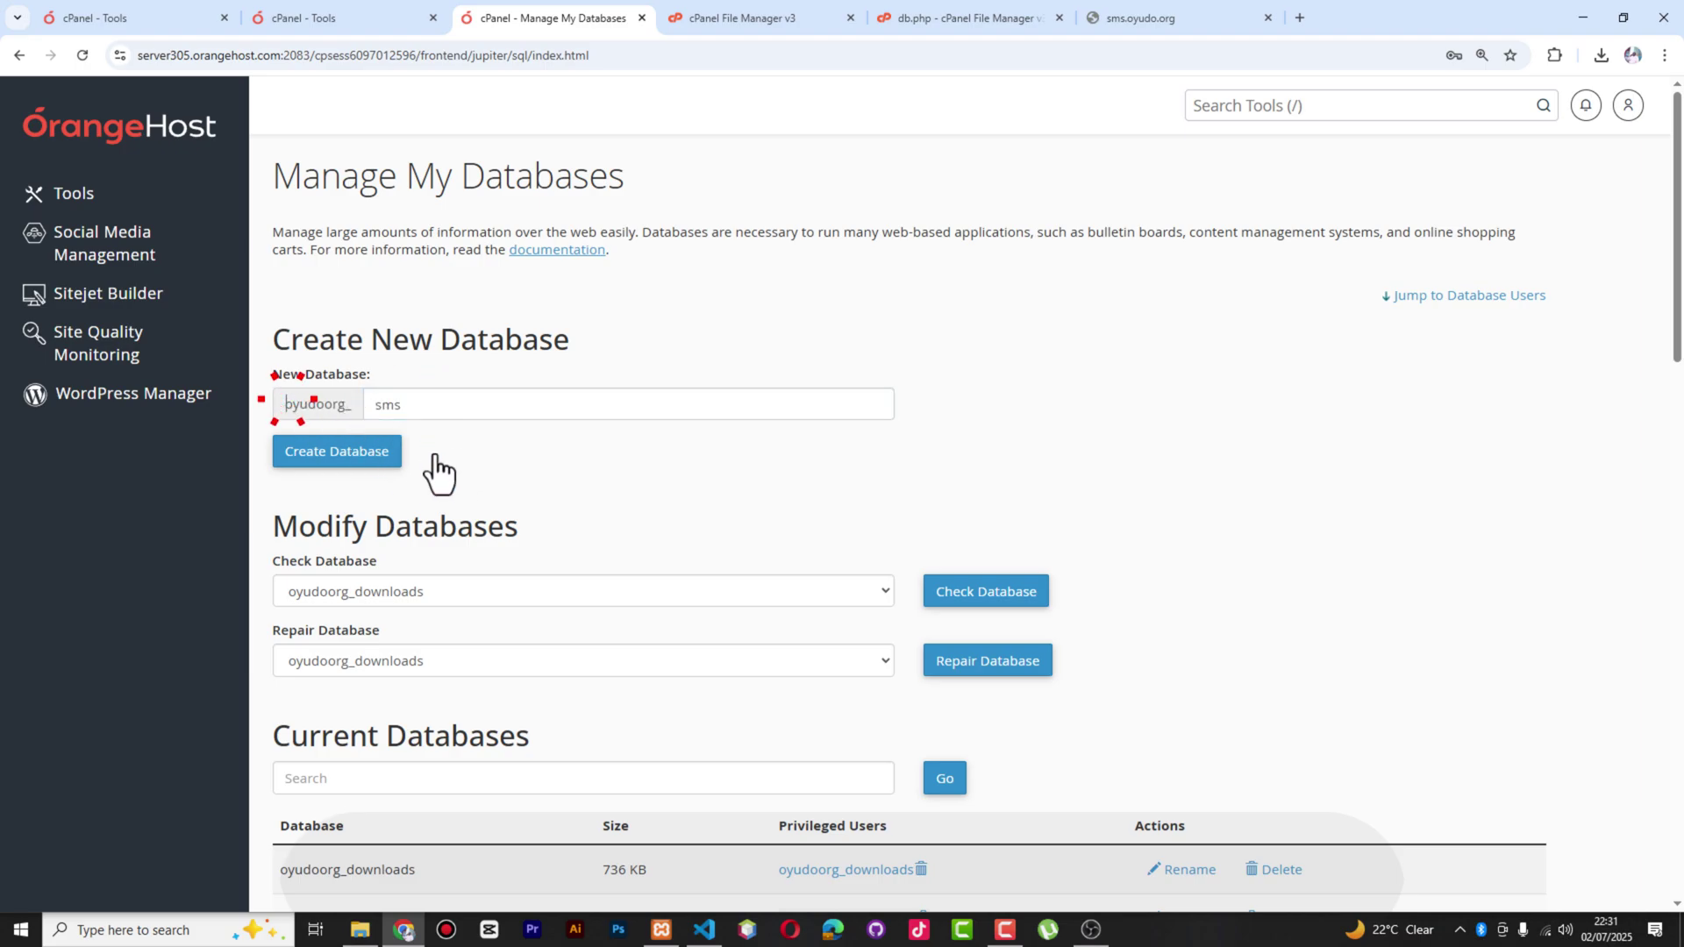
pyautogui.click(343, 457)
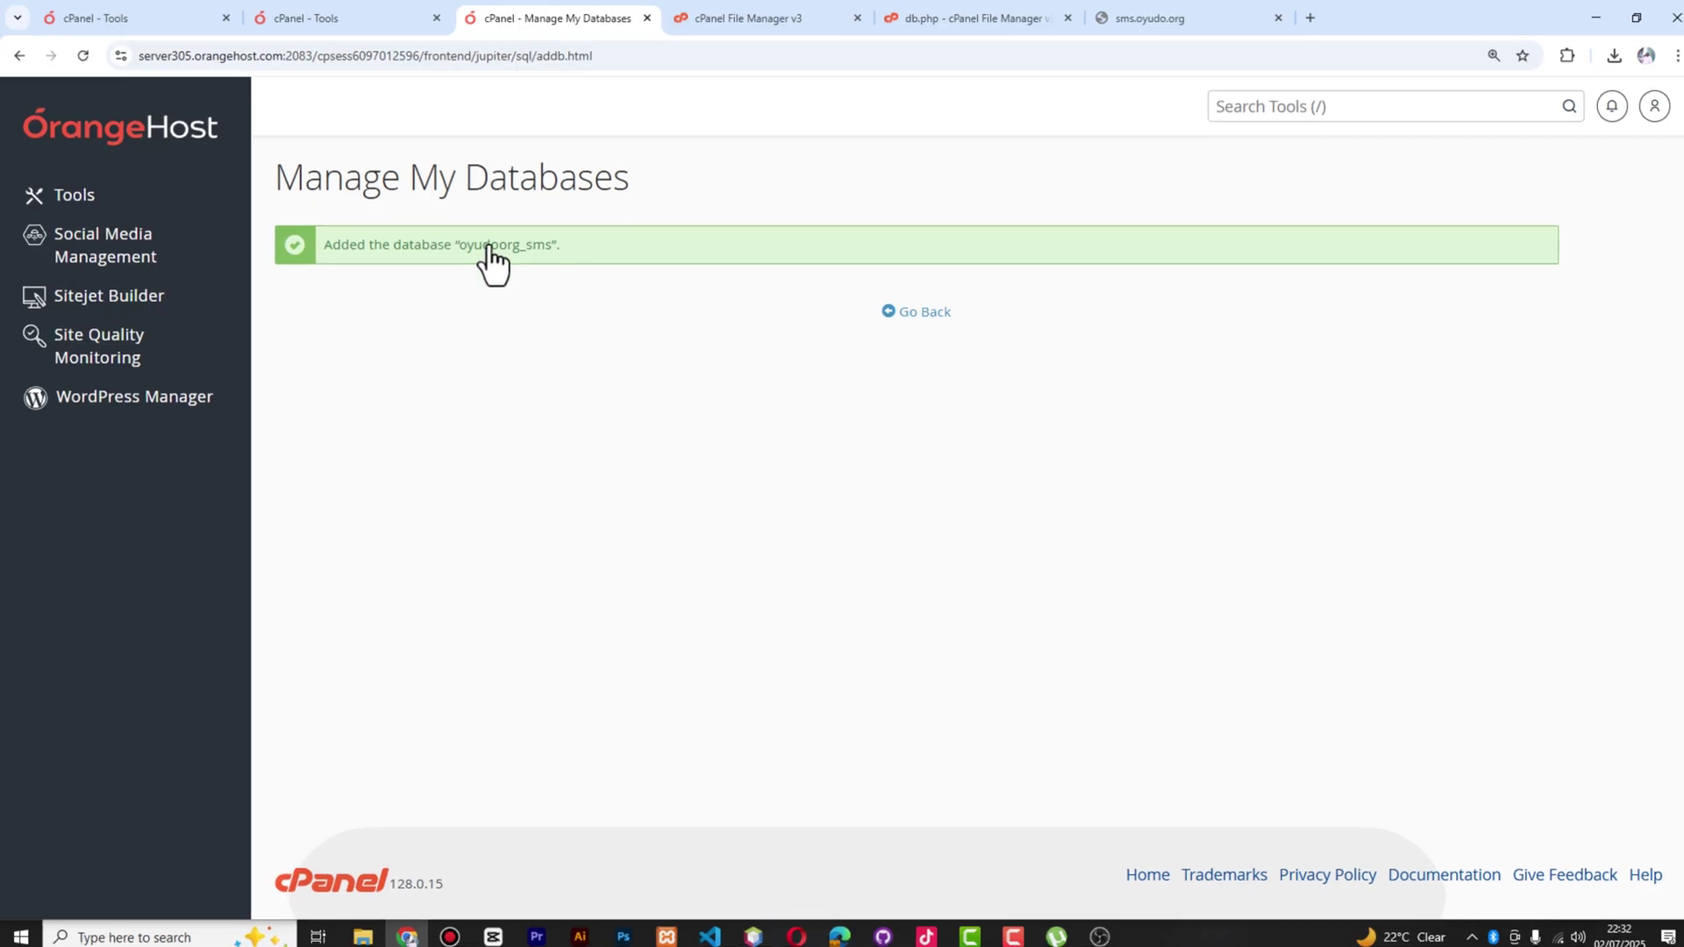
# Copy the name oyudoorg_sms and launch Notepad to keep the database credentials.
pyautogui.moveTo(502, 268); pyautogui.dragTo(600, 271)
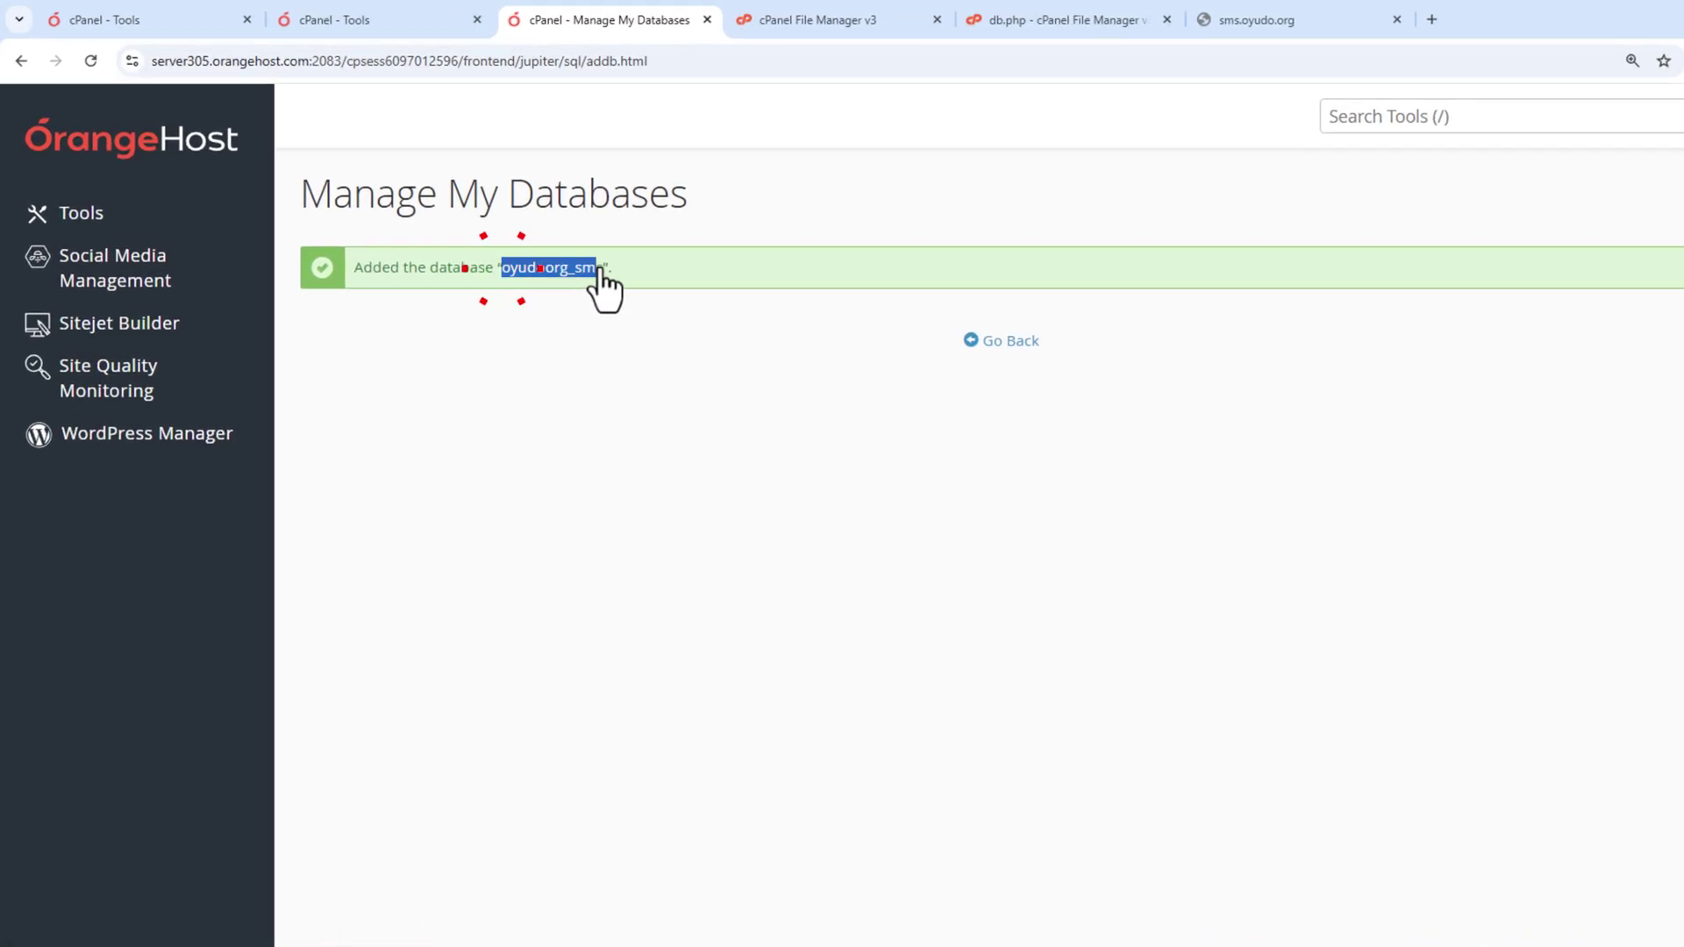
pyautogui.rightClick(583, 270)
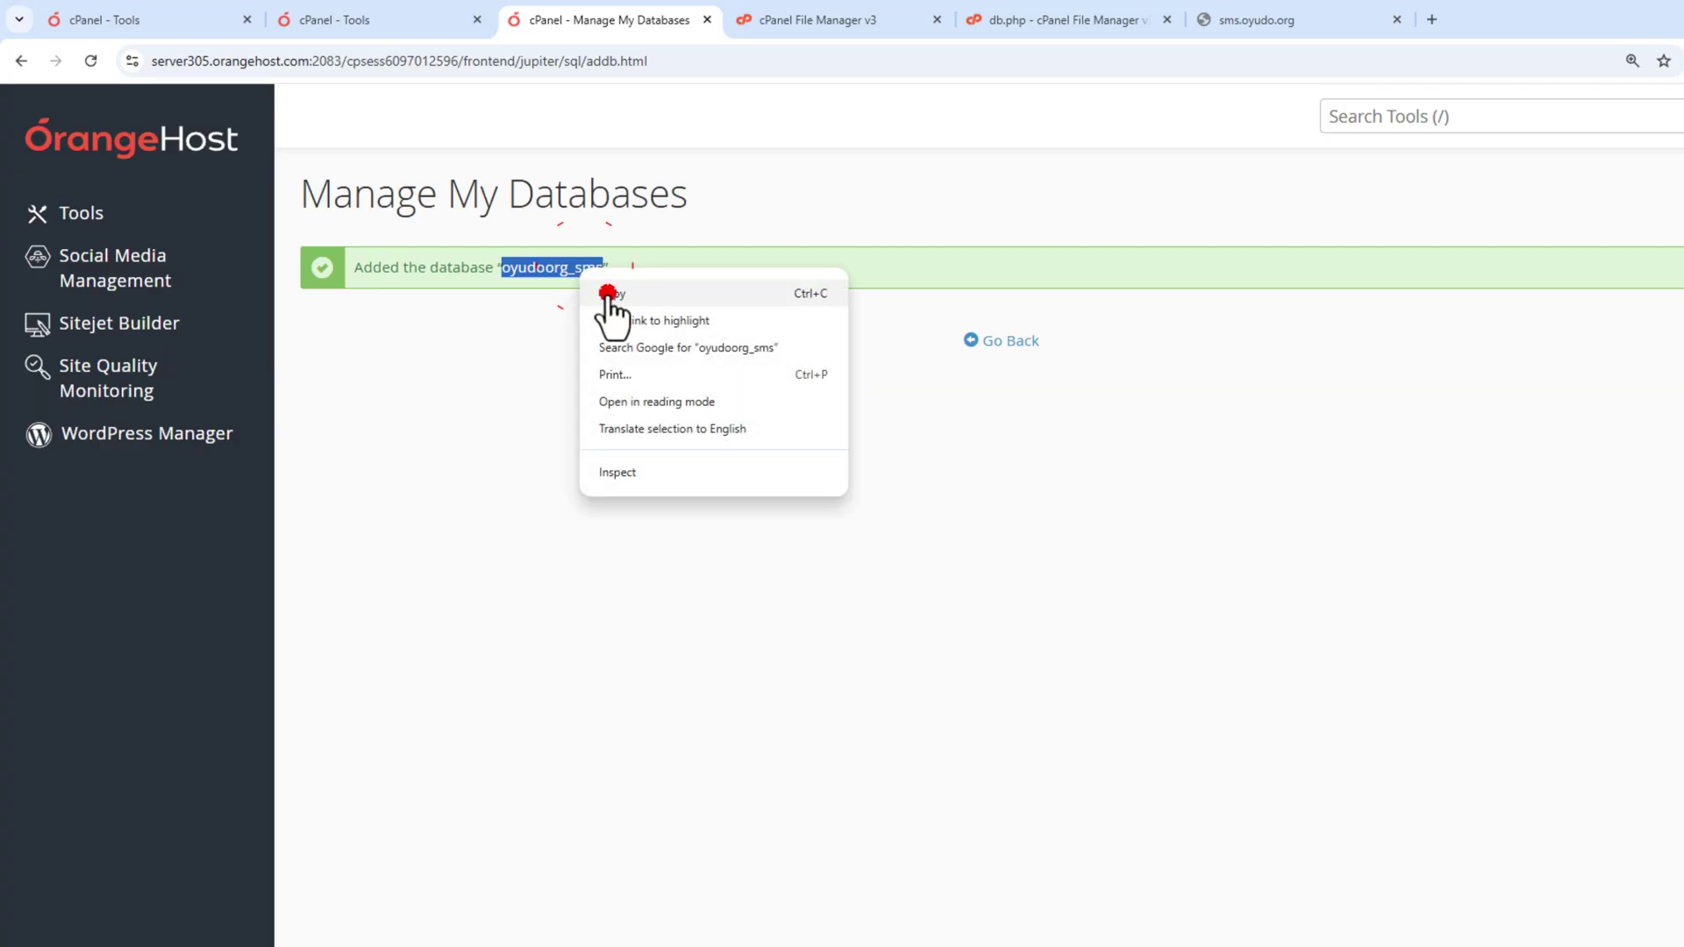
pyautogui.click(607, 291)
pyautogui.press('super')
pyautogui.write('notepad')
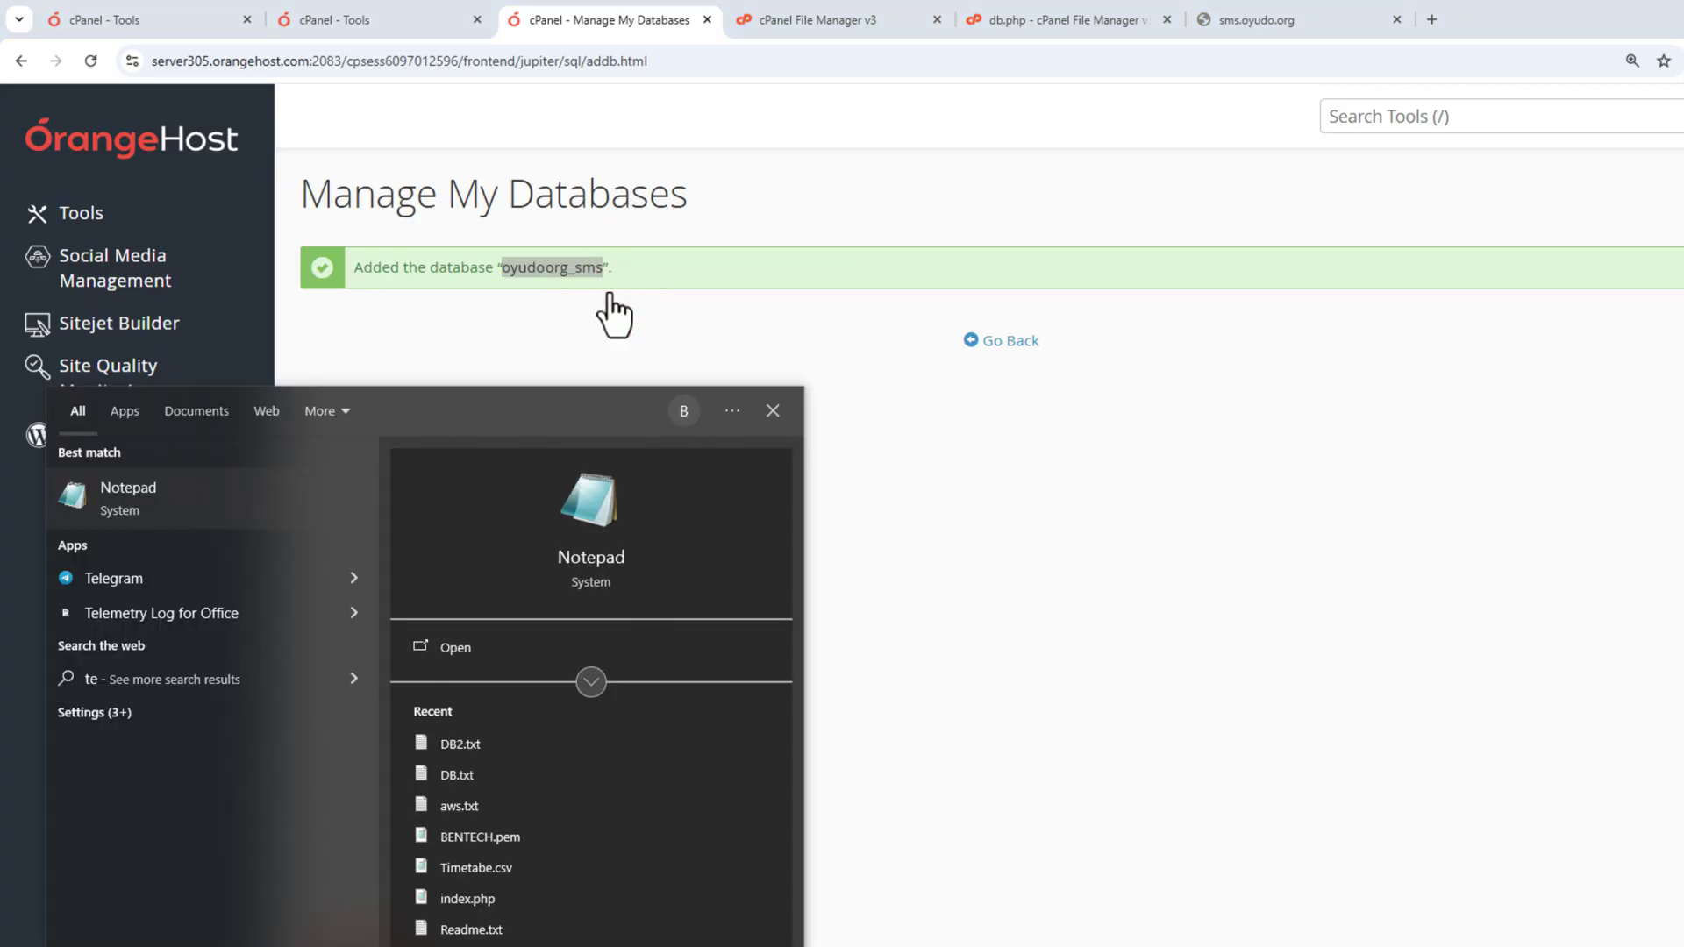
pyautogui.press('Return')
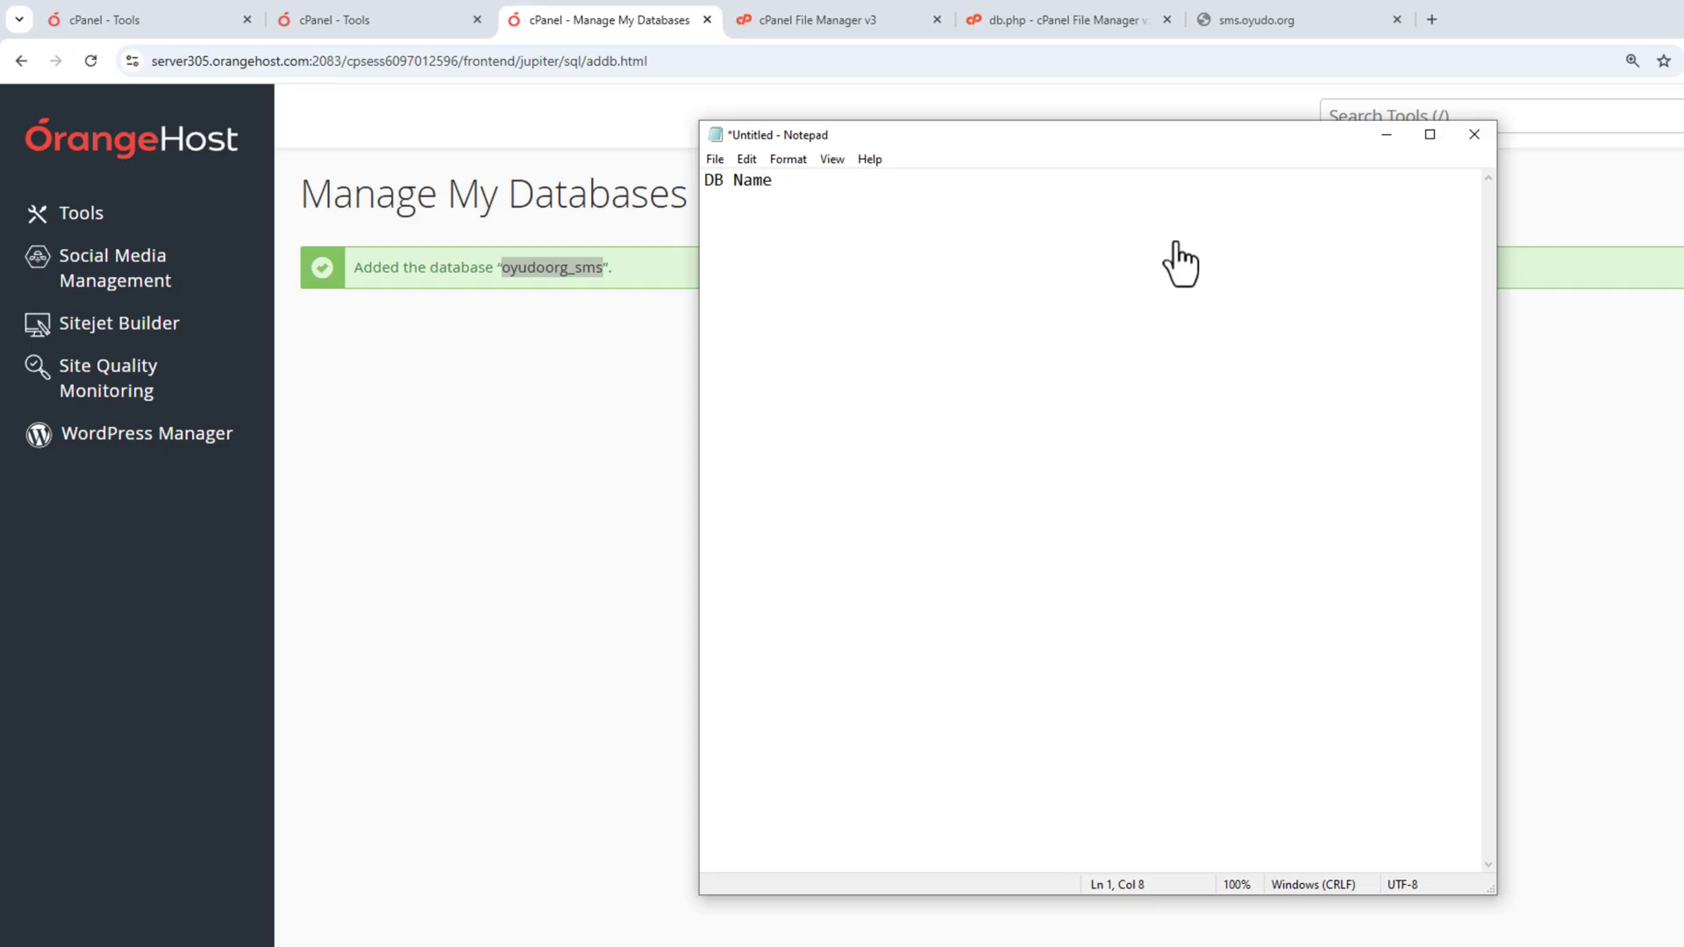
# Return to Manage My Databases and enter smsuser as the new database username.
pyautogui.click(606, 502)
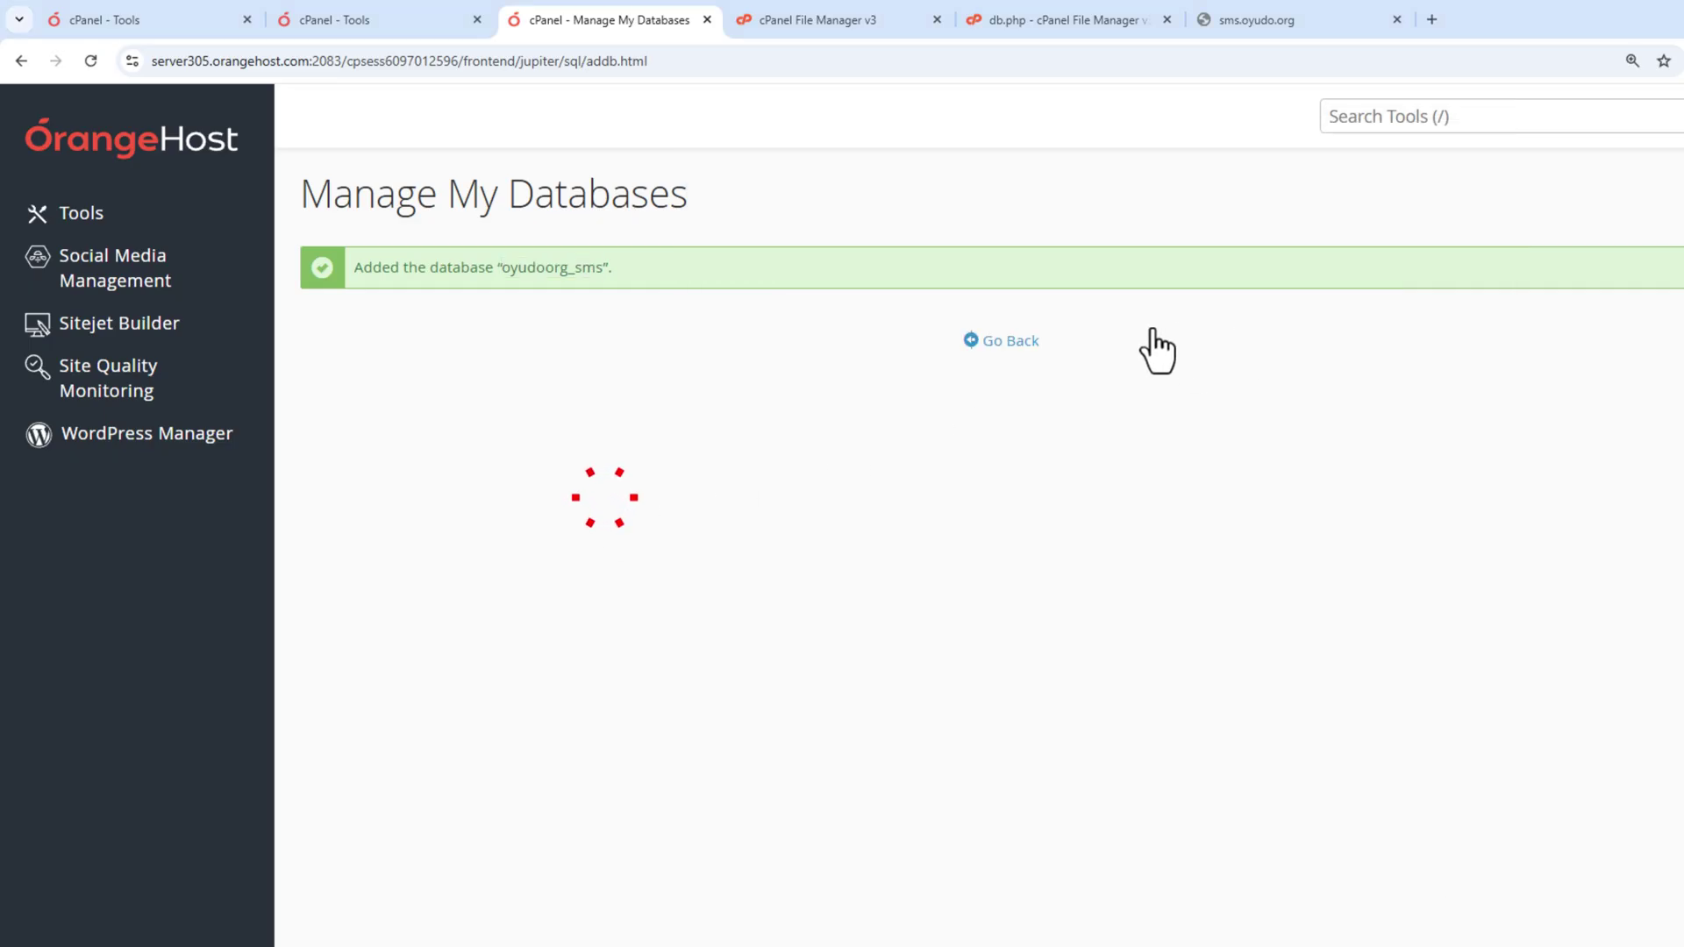
pyautogui.click(972, 342)
pyautogui.scroll(-7, 649, 469)
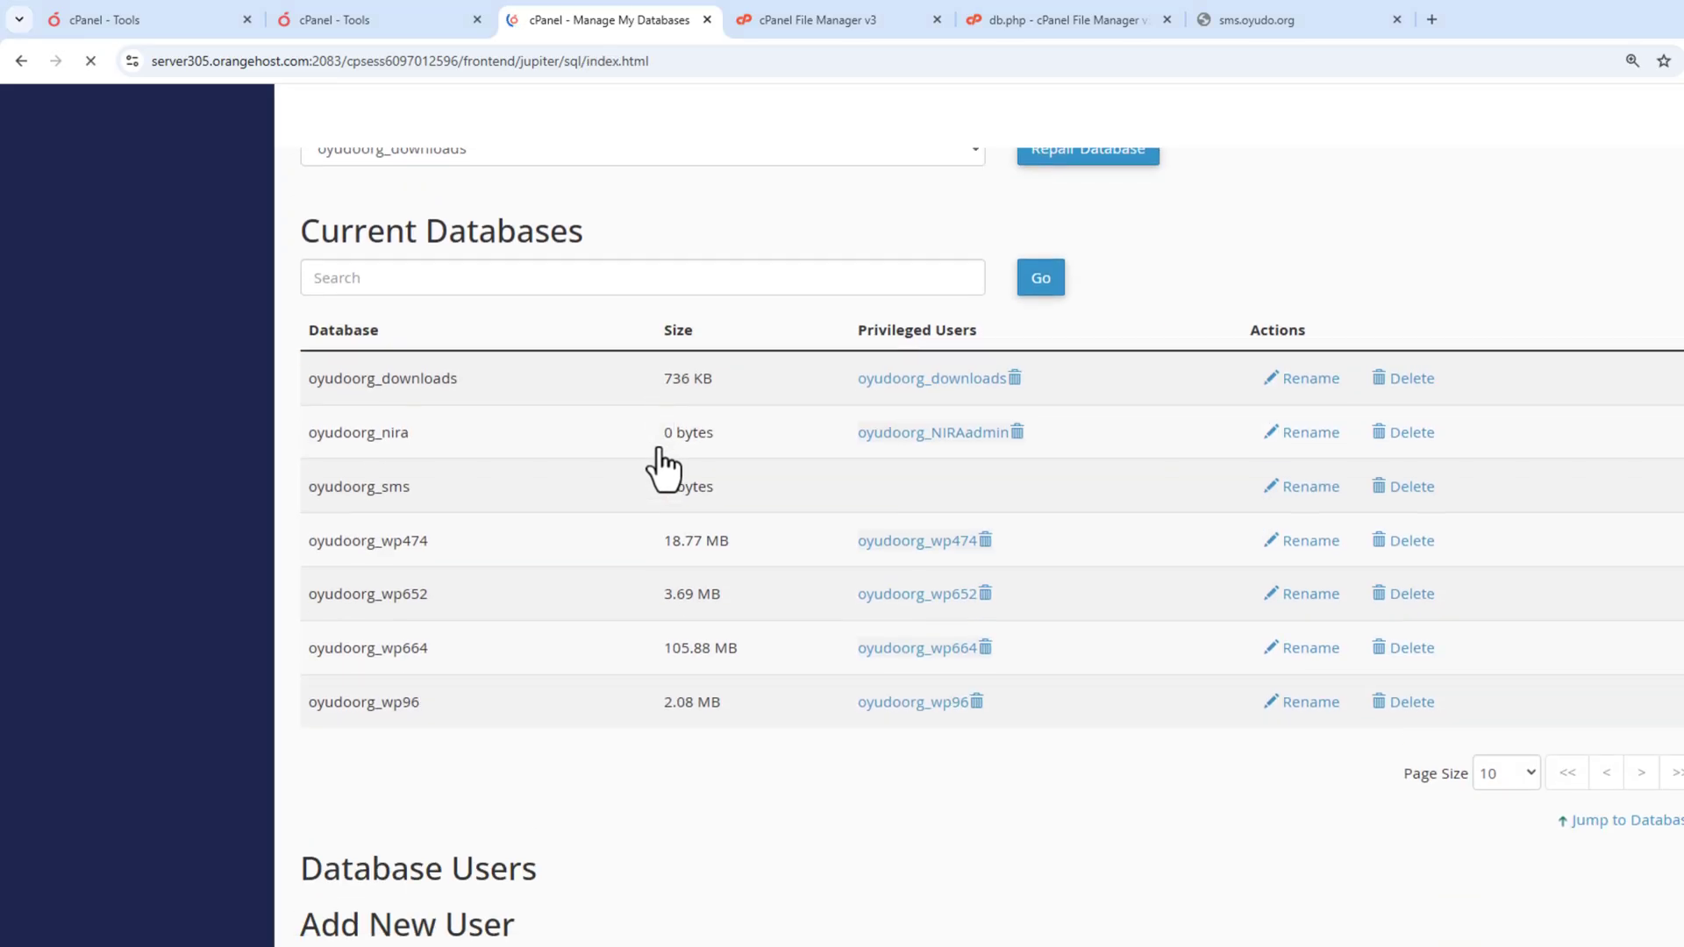
pyautogui.scroll(-1, 669, 472)
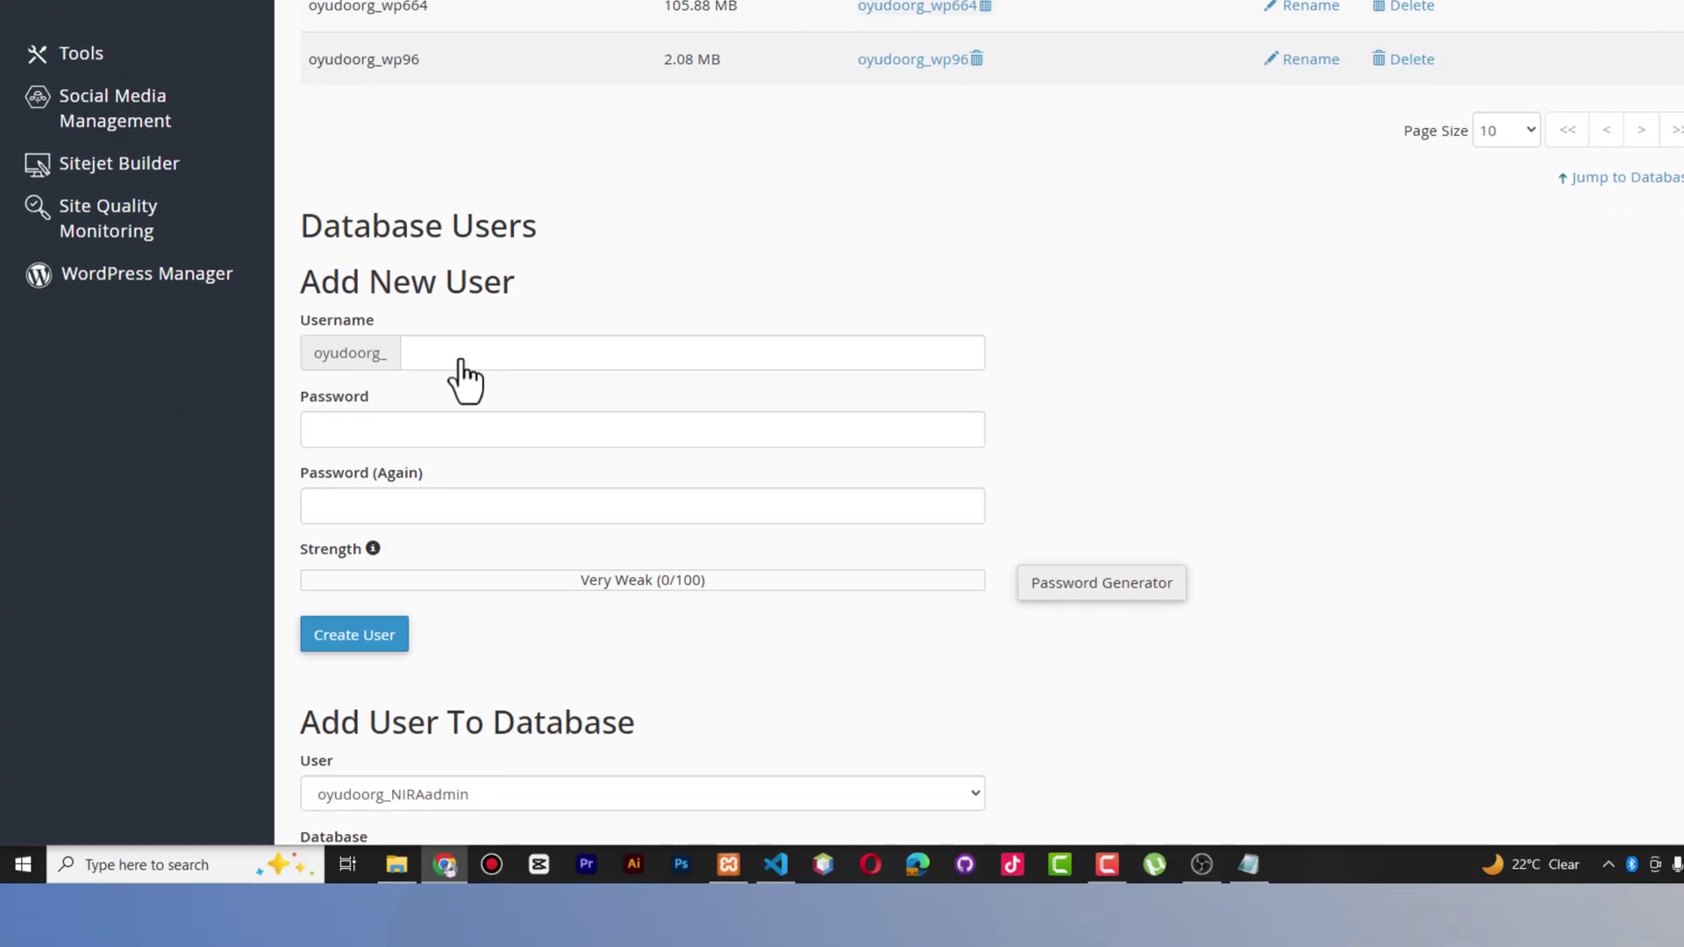
pyautogui.click(457, 498)
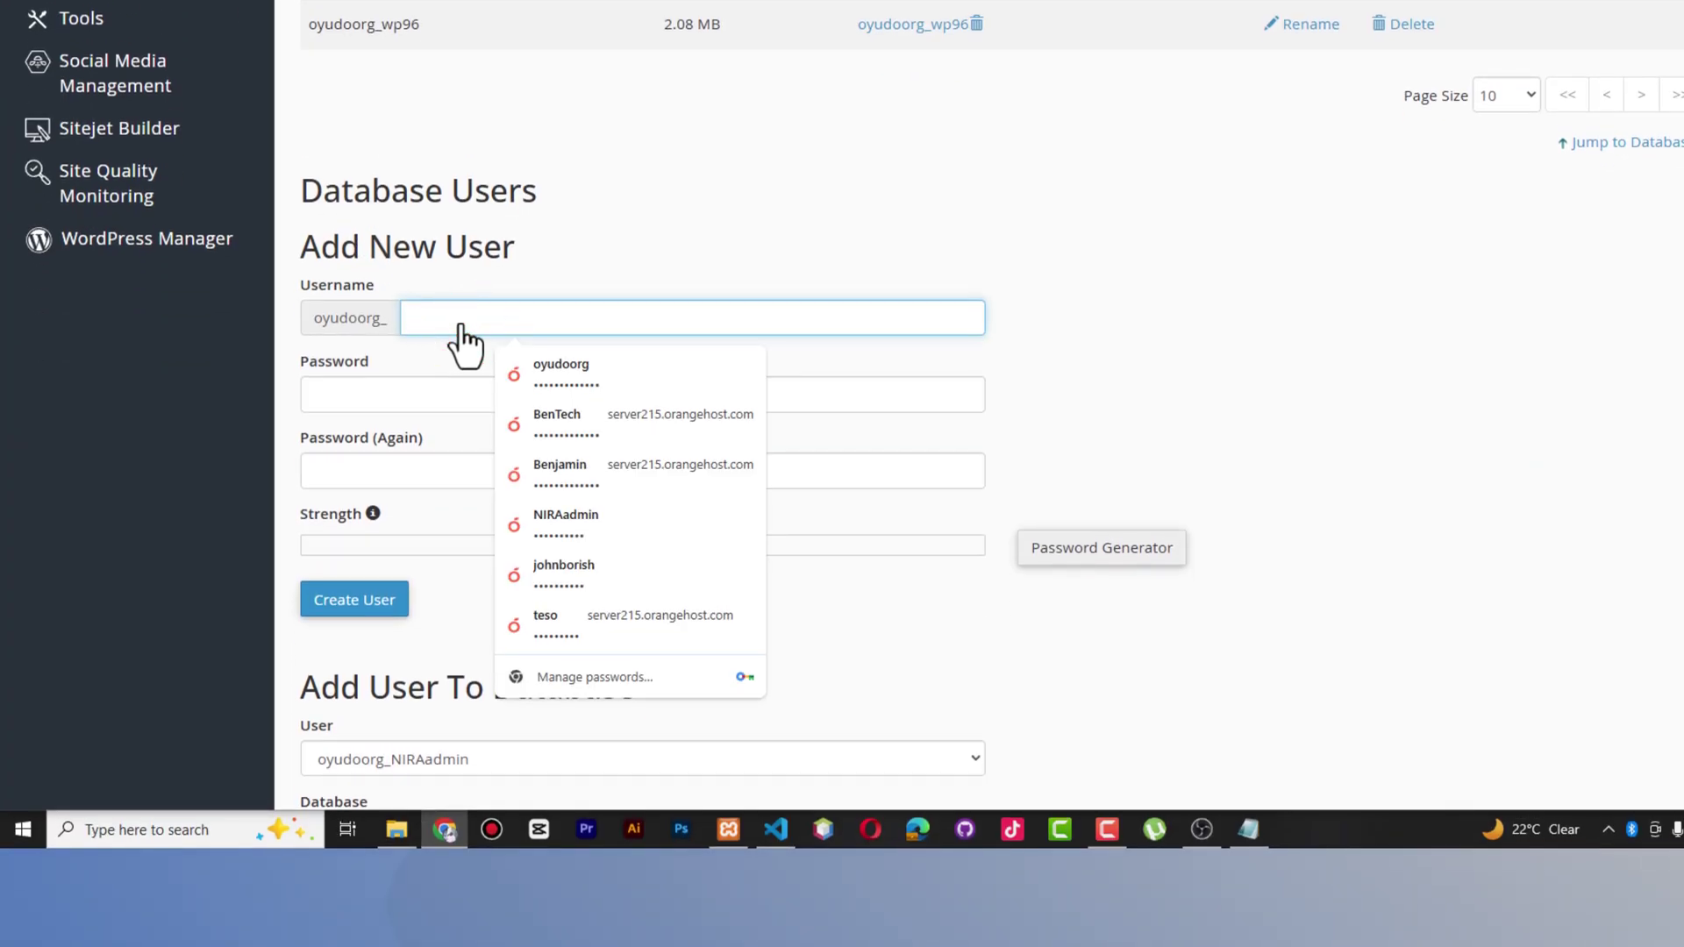
pyautogui.write('sms')
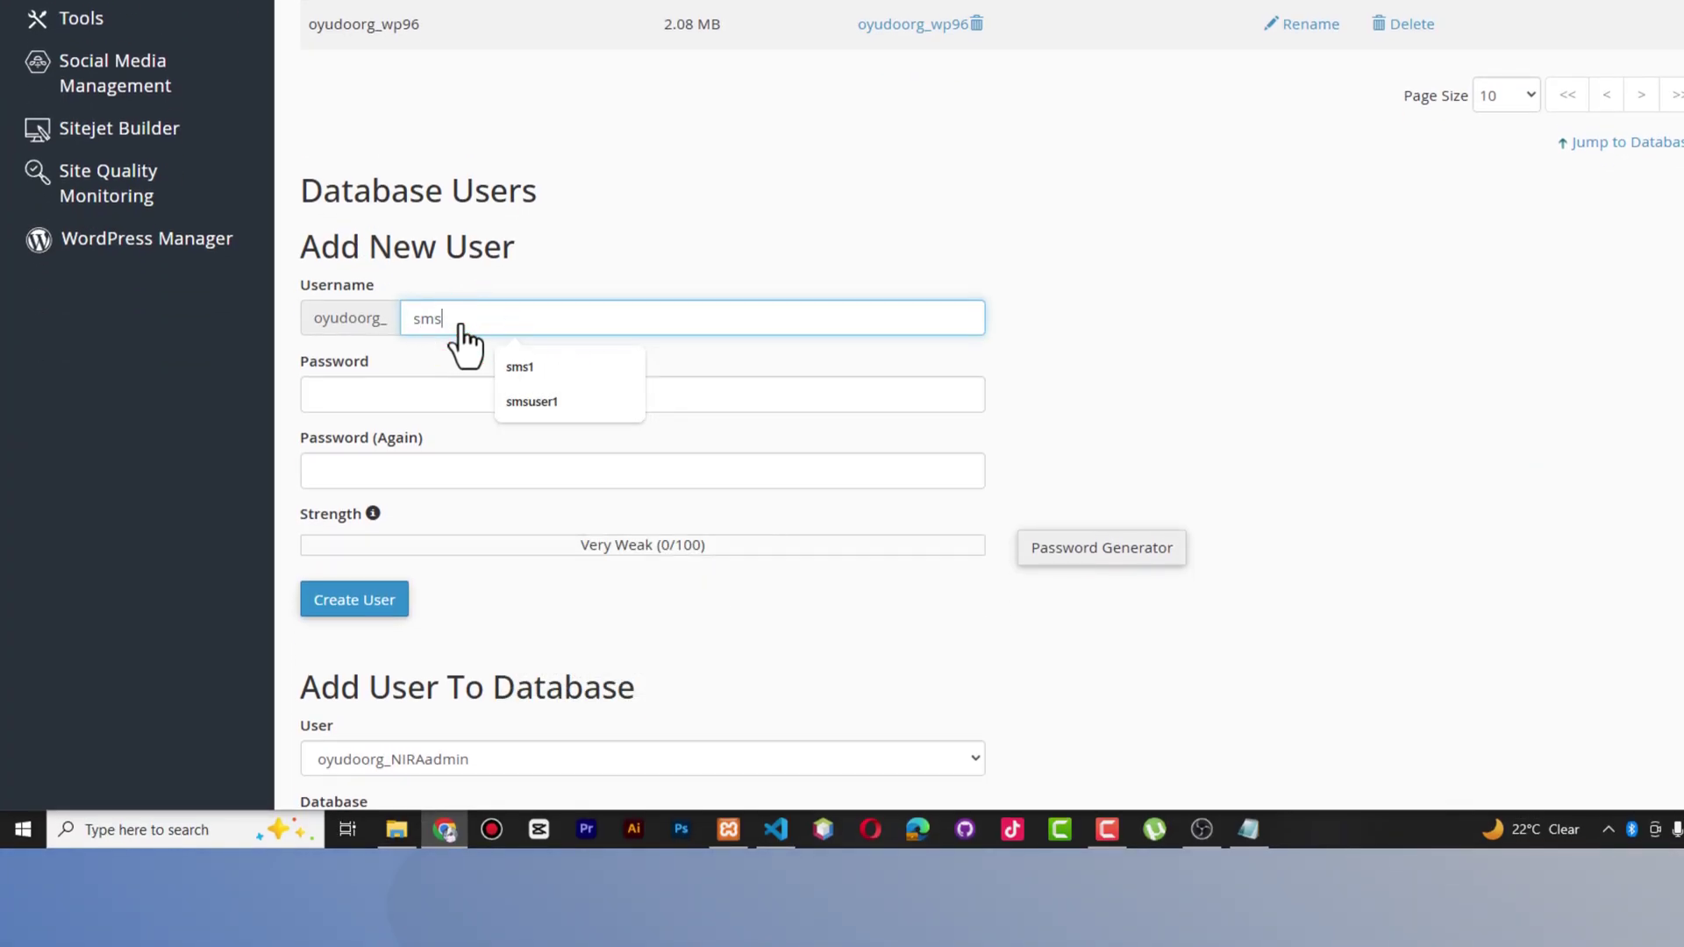
pyautogui.write('user2')
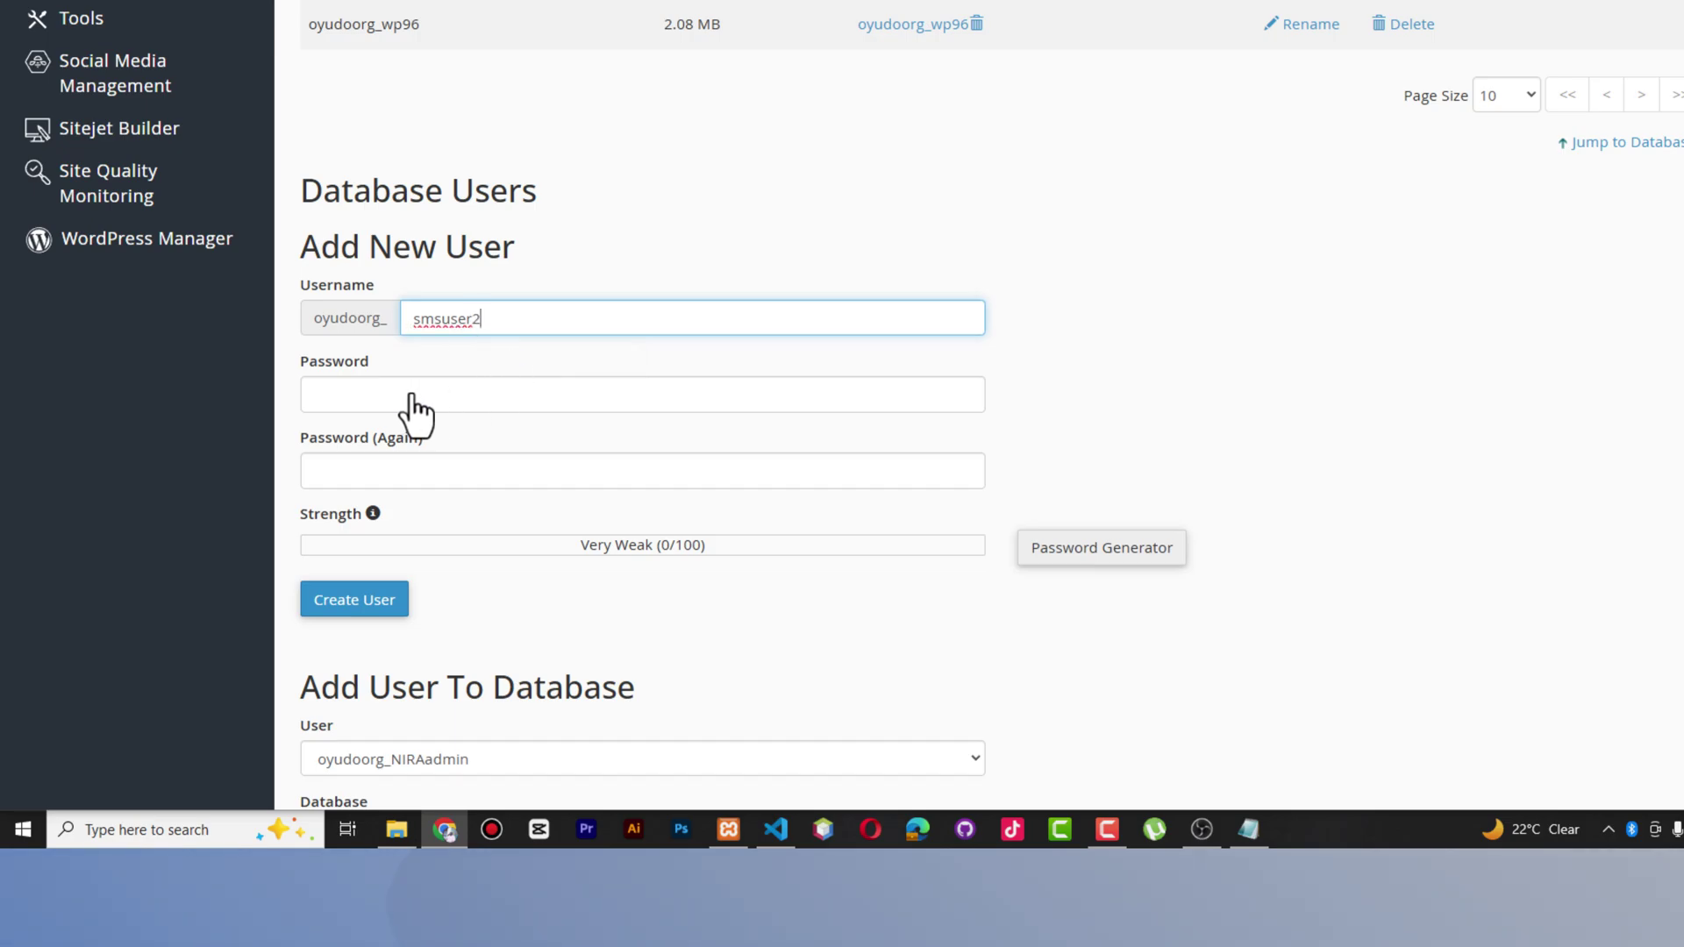
# Generate a very strong password and copy it into the Notepad note.
pyautogui.click(408, 392)
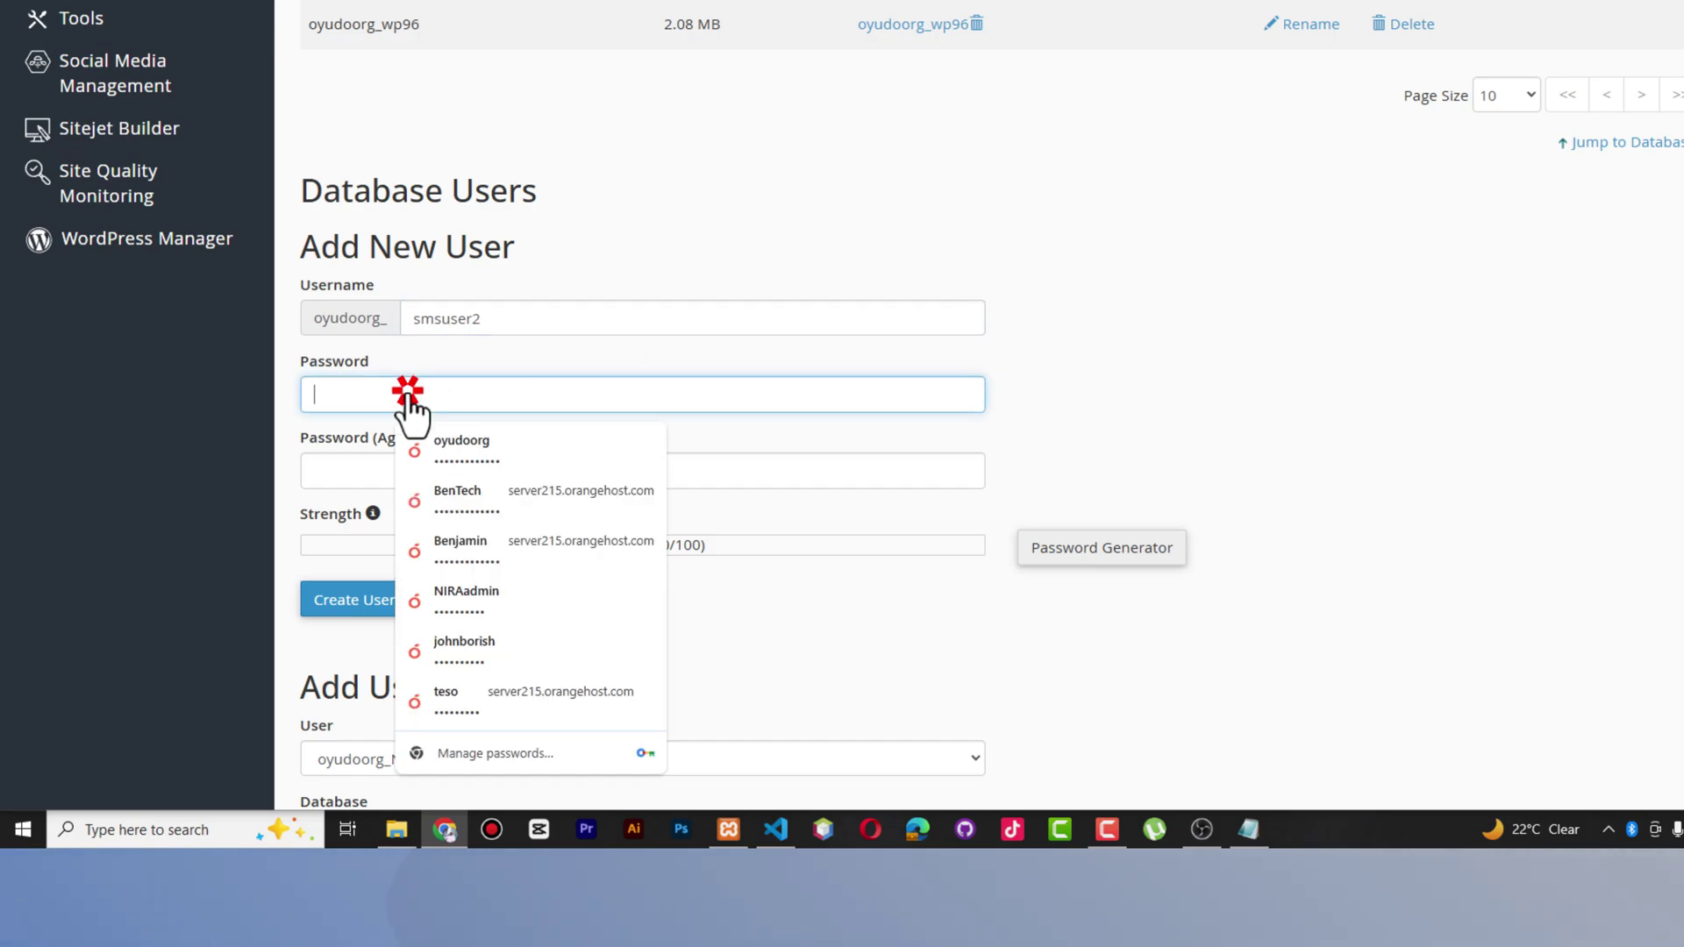
pyautogui.click(1268, 474)
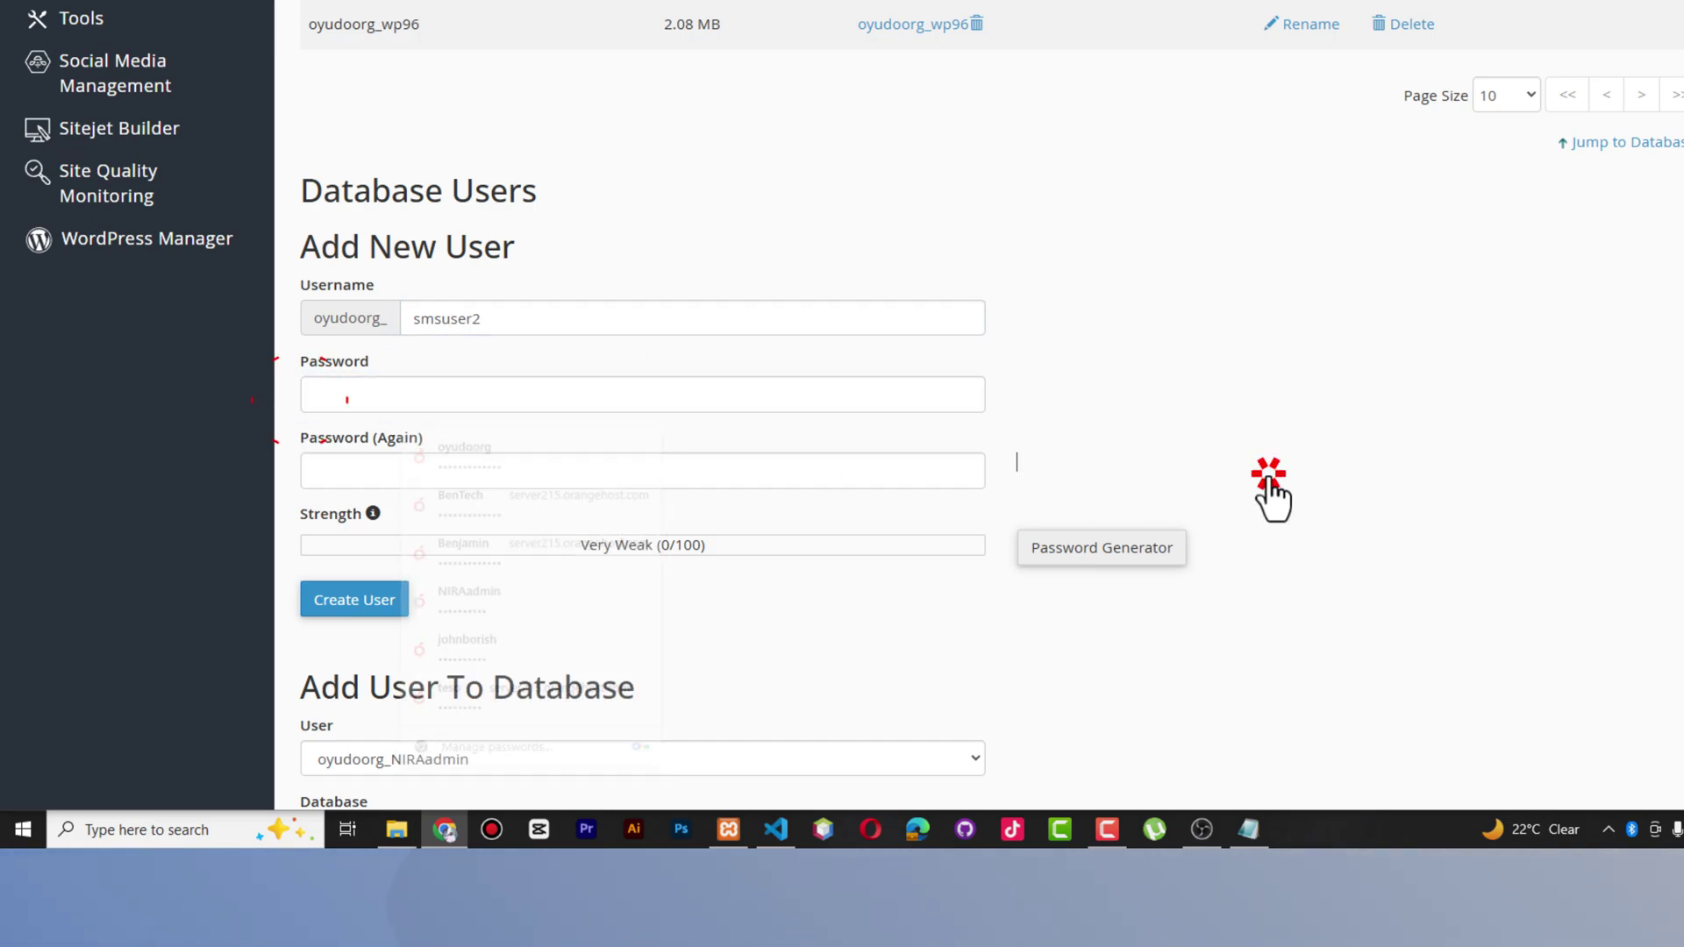
pyautogui.click(1060, 548)
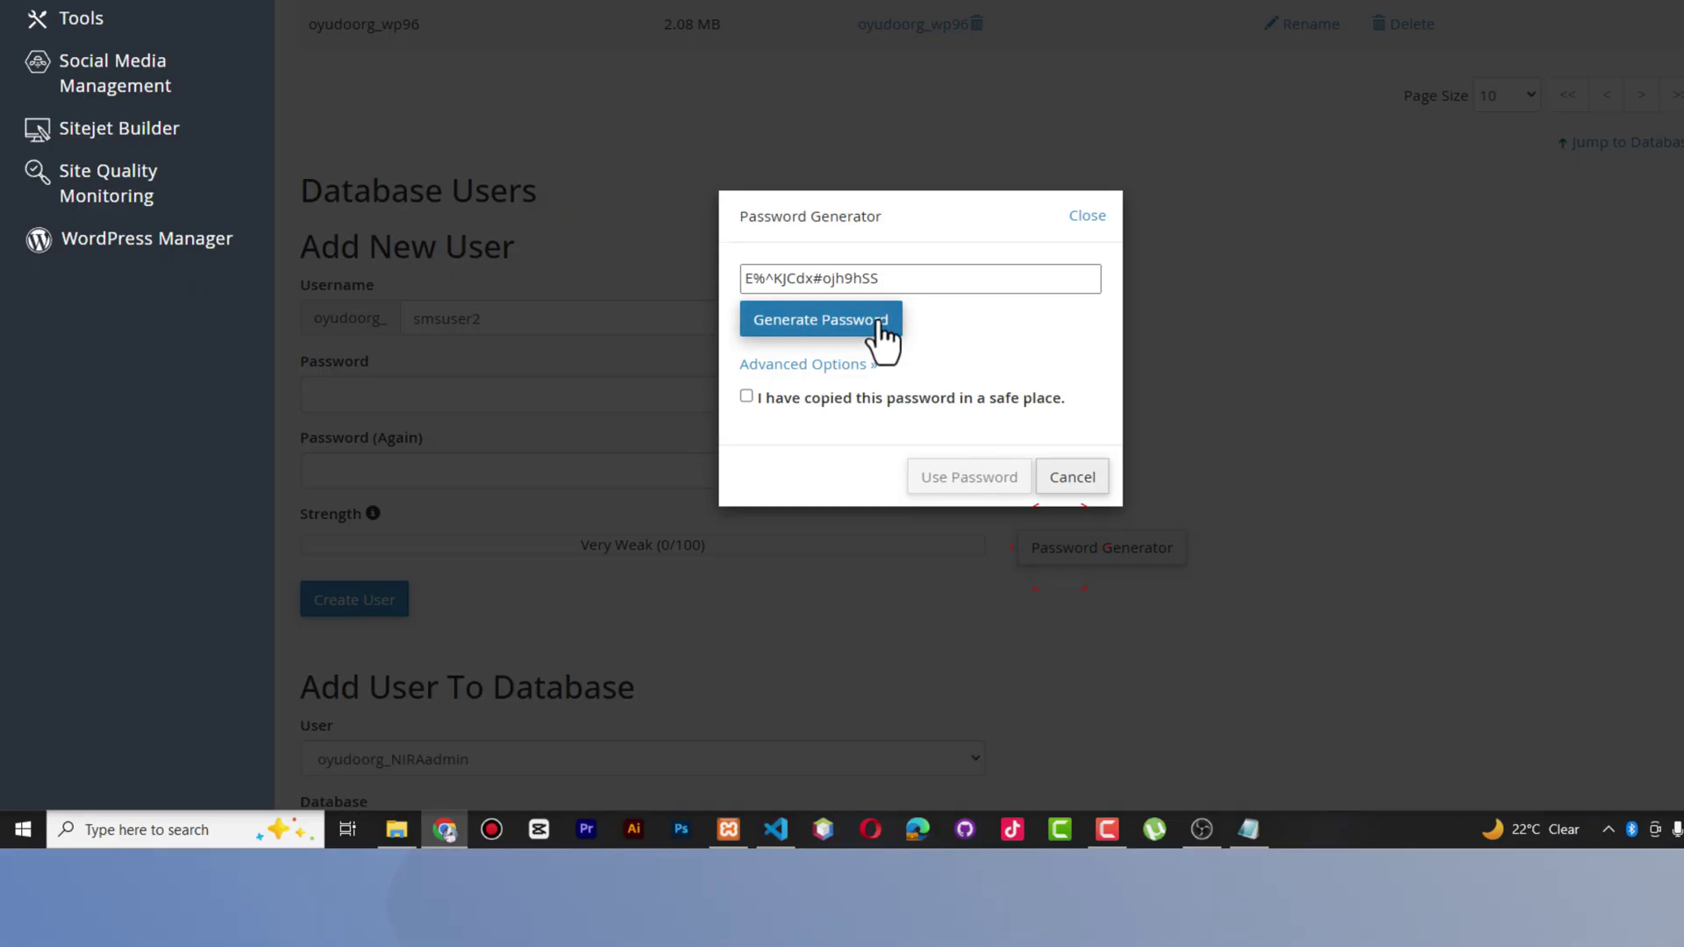
pyautogui.click(871, 321)
pyautogui.moveTo(940, 278); pyautogui.dragTo(753, 281)
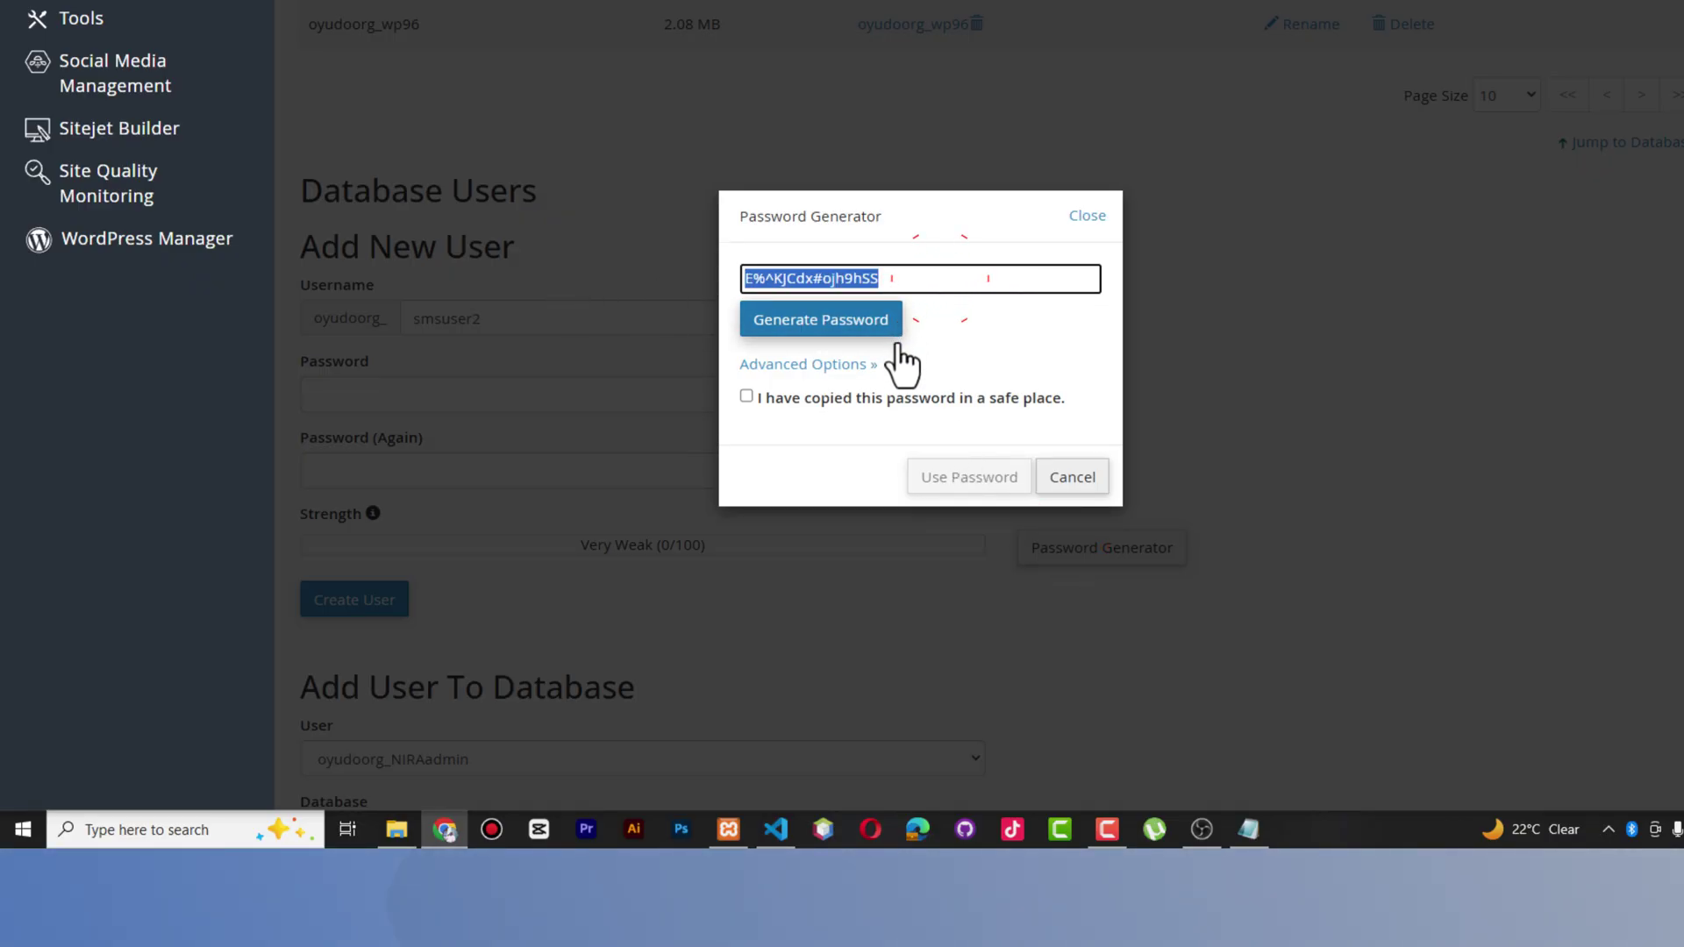
pyautogui.hotkey('ctrl', 'a')
pyautogui.hotkey('alt', 'Tab')
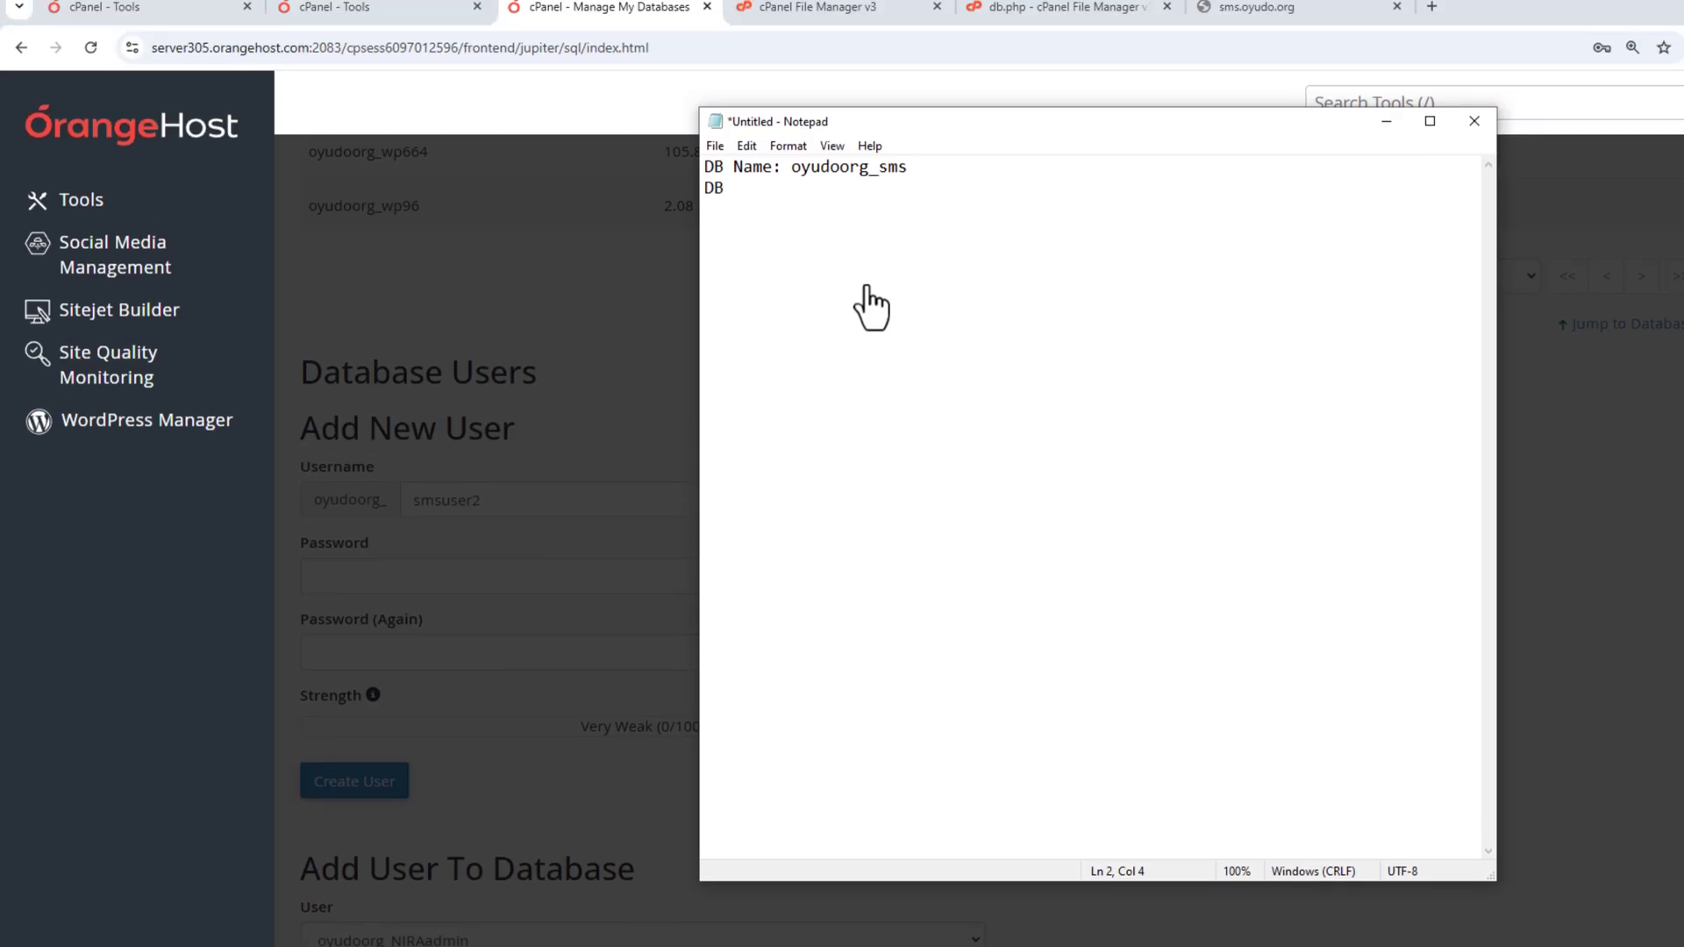
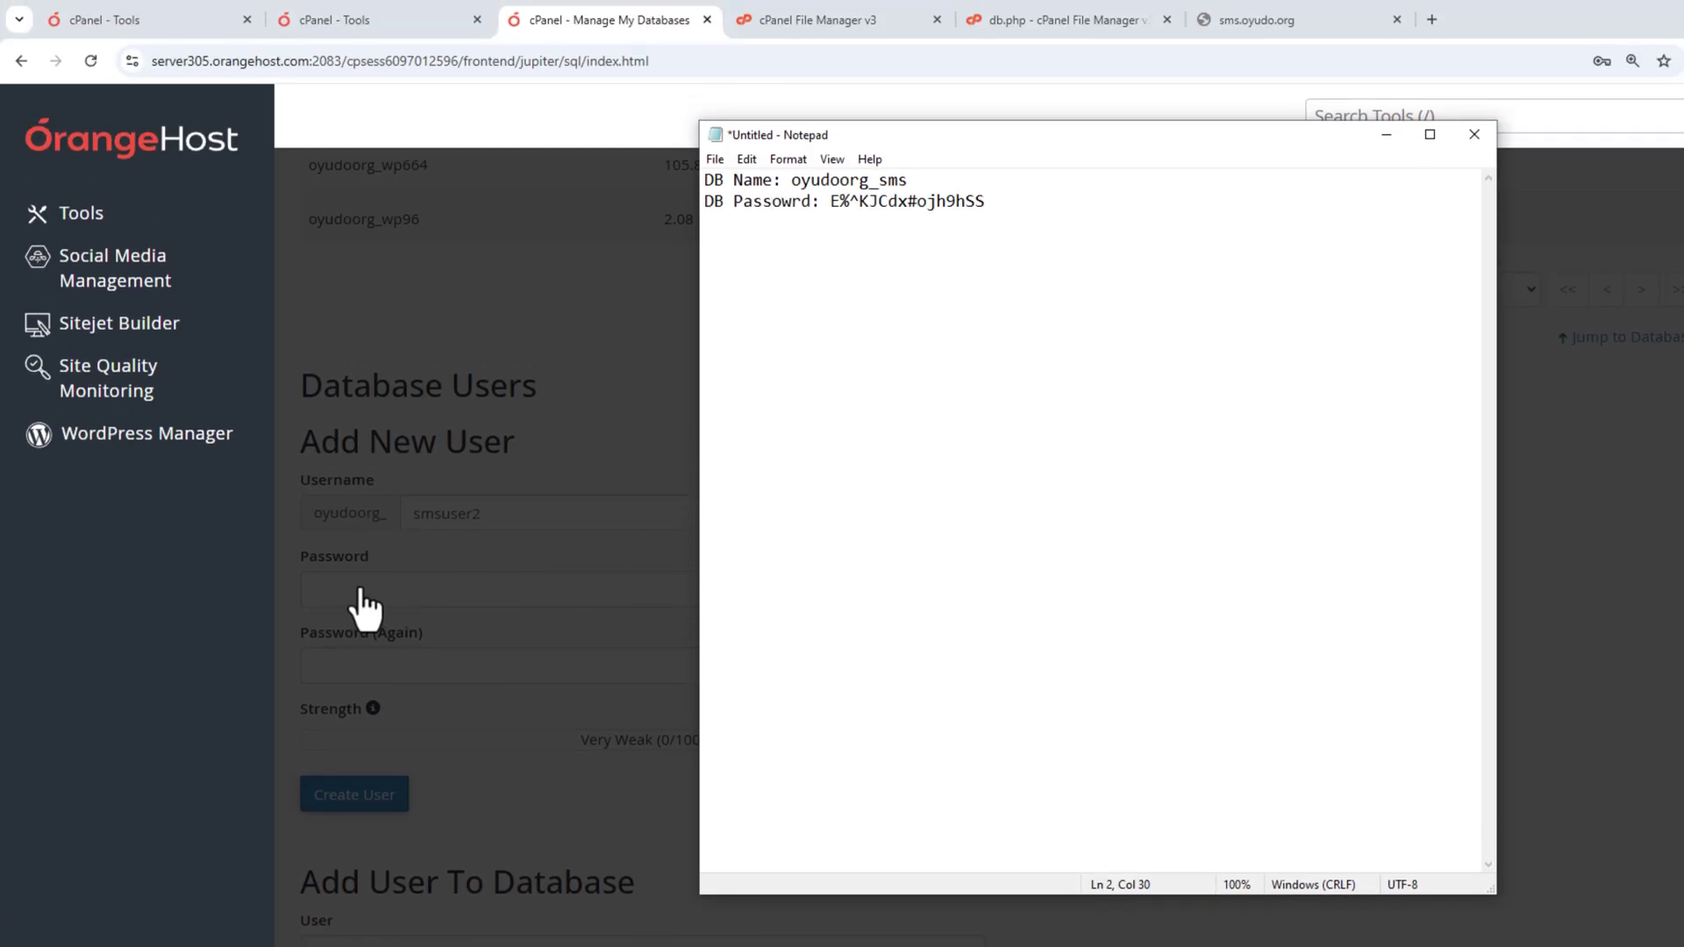
# Apply the generated password and create the database user oyudoorg_smsuser2.
pyautogui.click(319, 593)
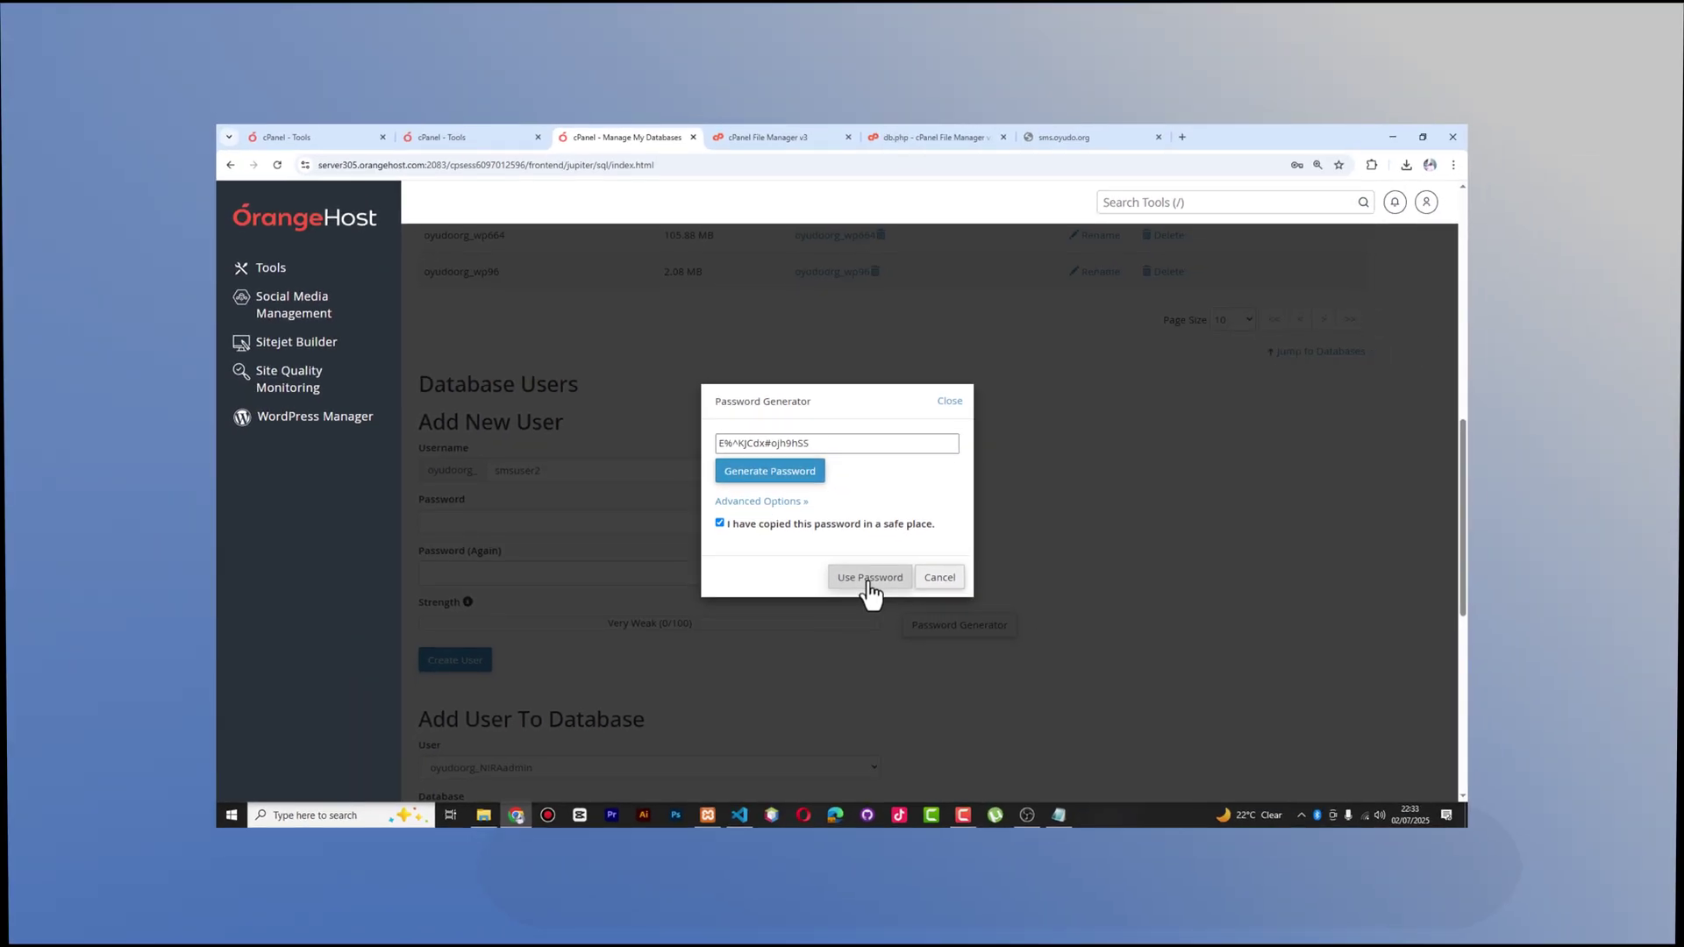
pyautogui.click(868, 577)
pyautogui.scroll(-2, 869, 590)
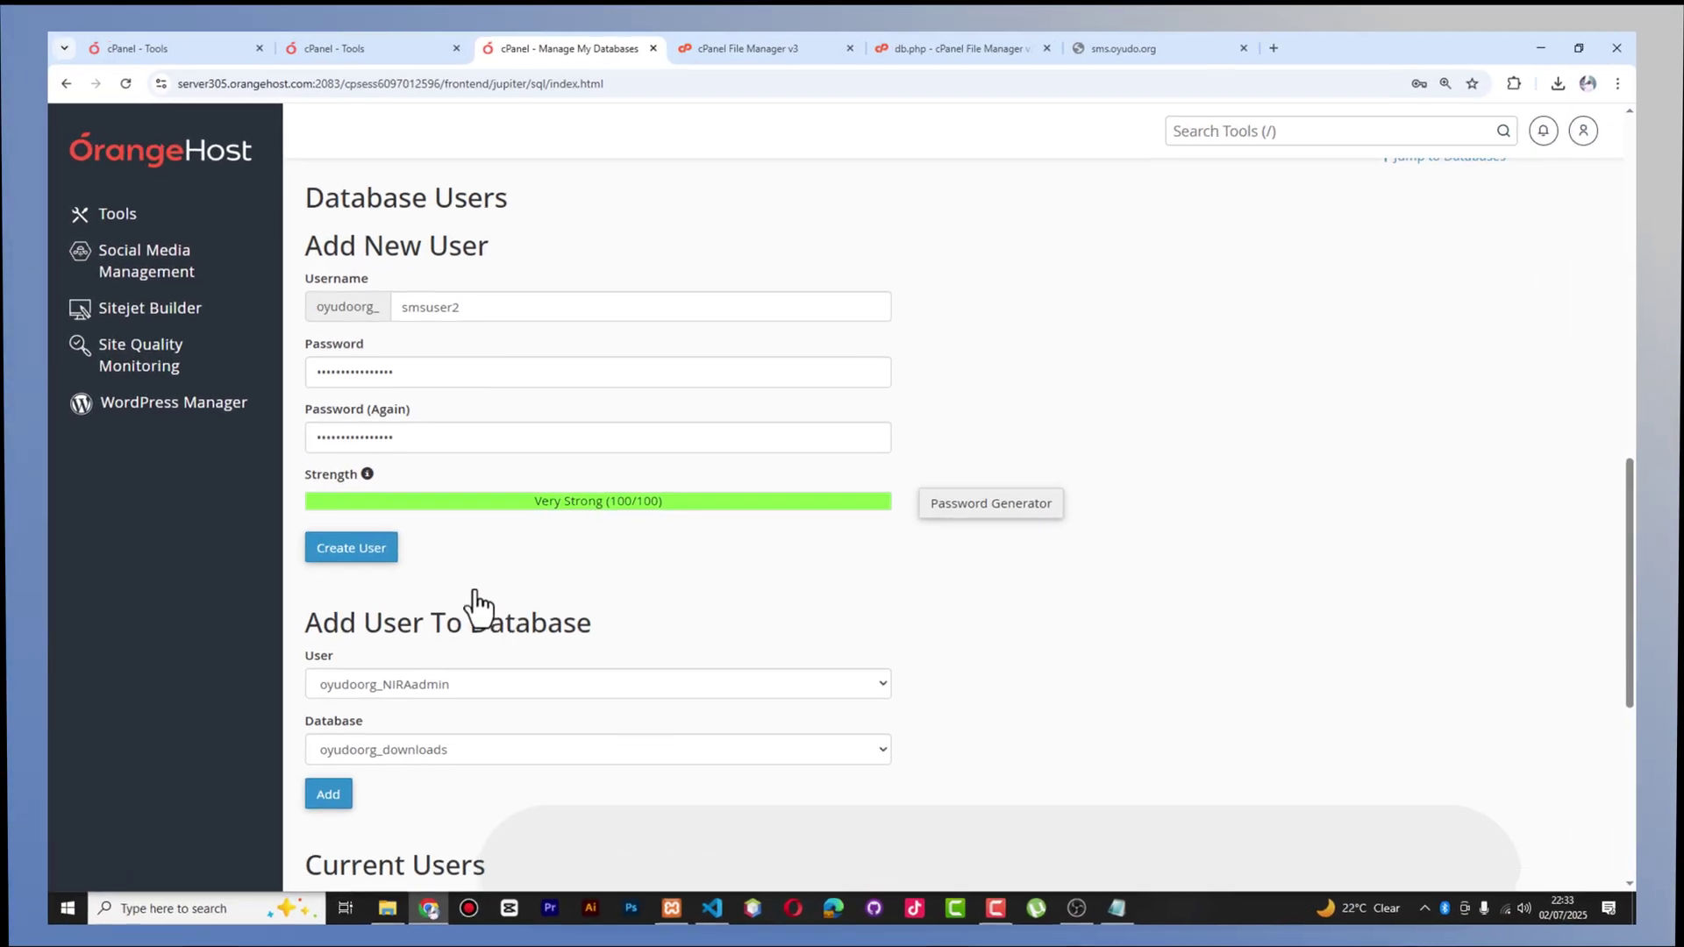
pyautogui.click(448, 528)
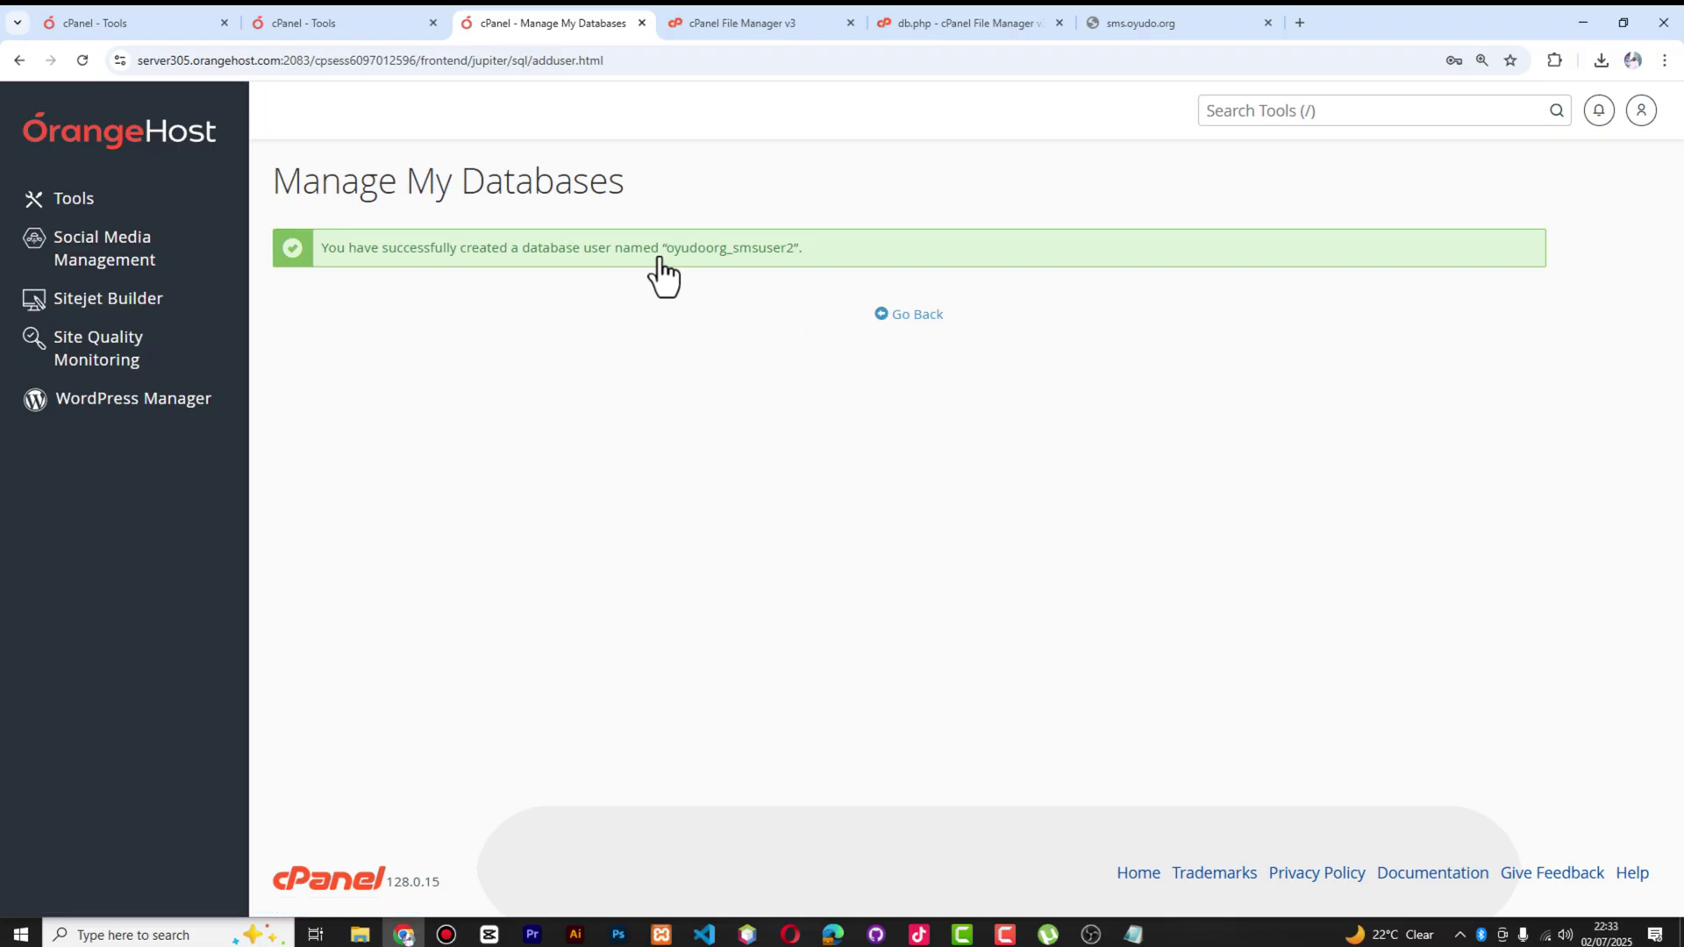
# Paste oyudoorg_smsuser2 after 'DB User:' in Notepad, then go back to the databases page.
pyautogui.click(673, 254)
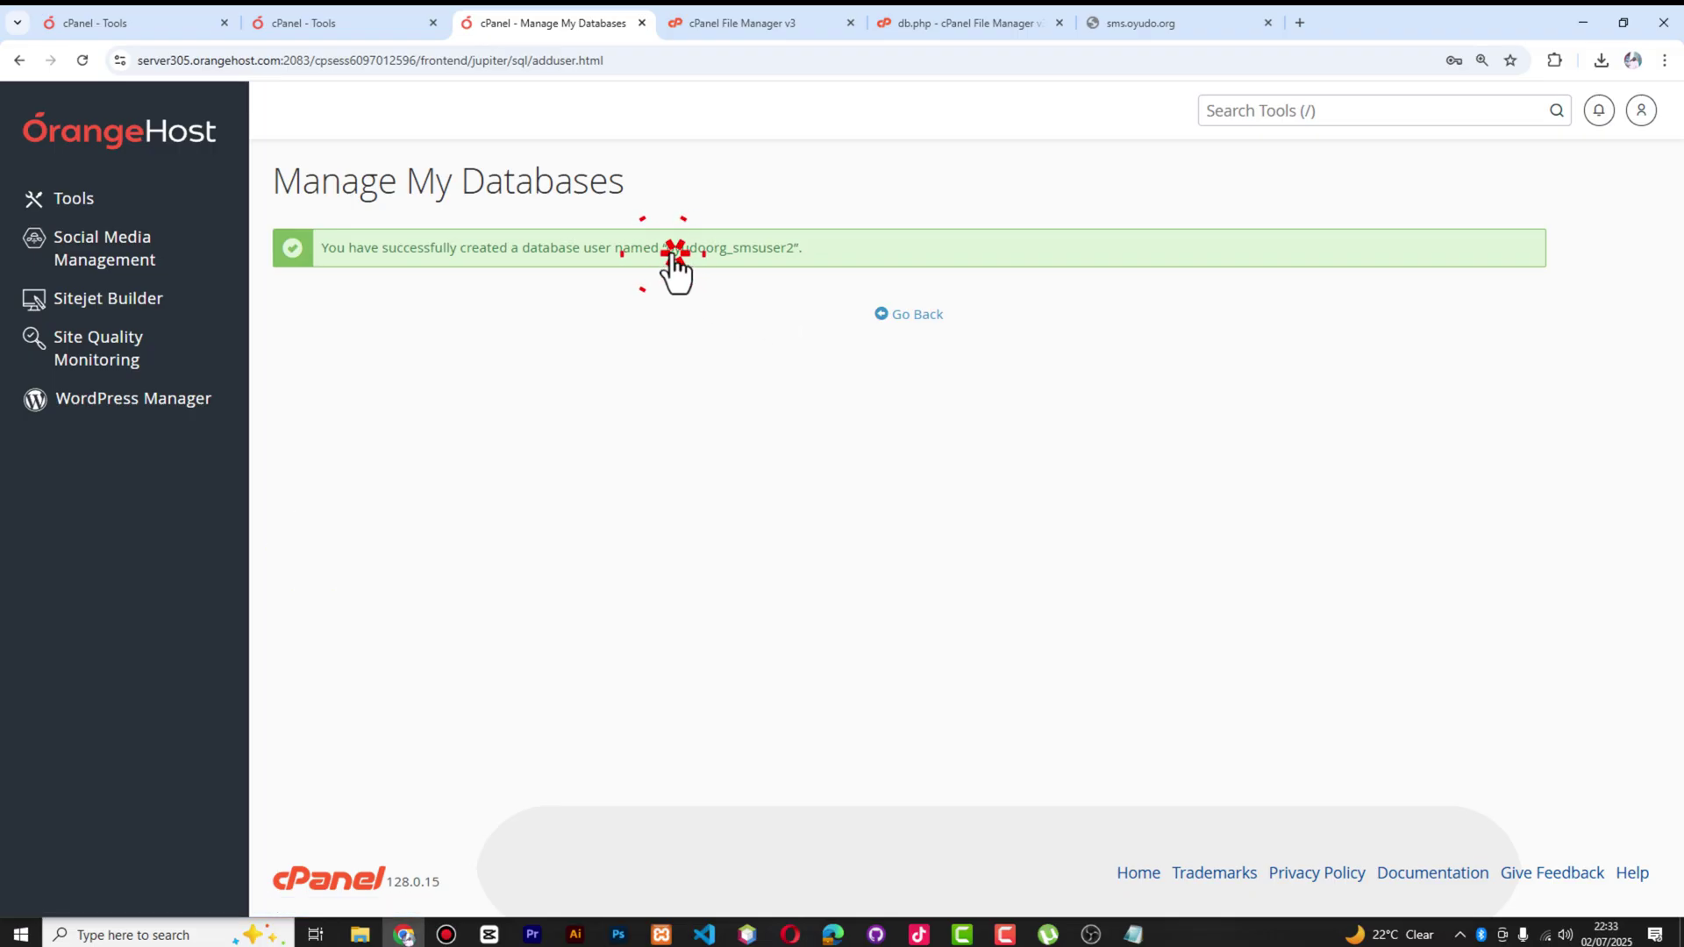
pyautogui.moveTo(668, 253); pyautogui.dragTo(800, 257)
pyautogui.hotkey('ctrl', 'c')
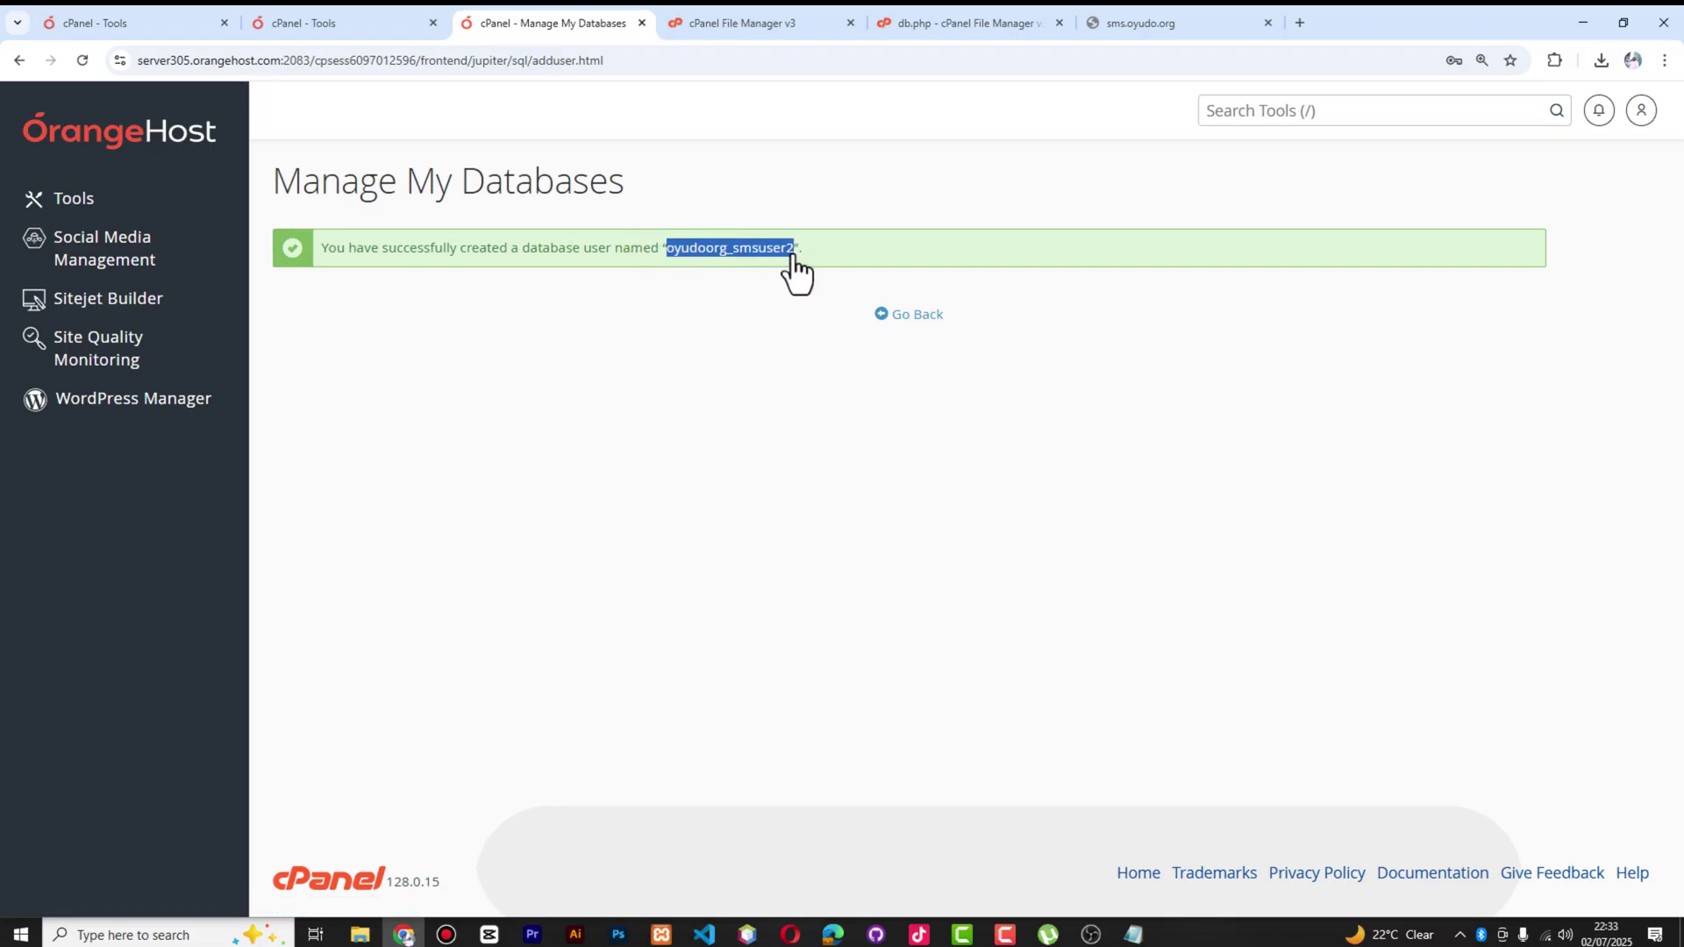
pyautogui.click(1136, 934)
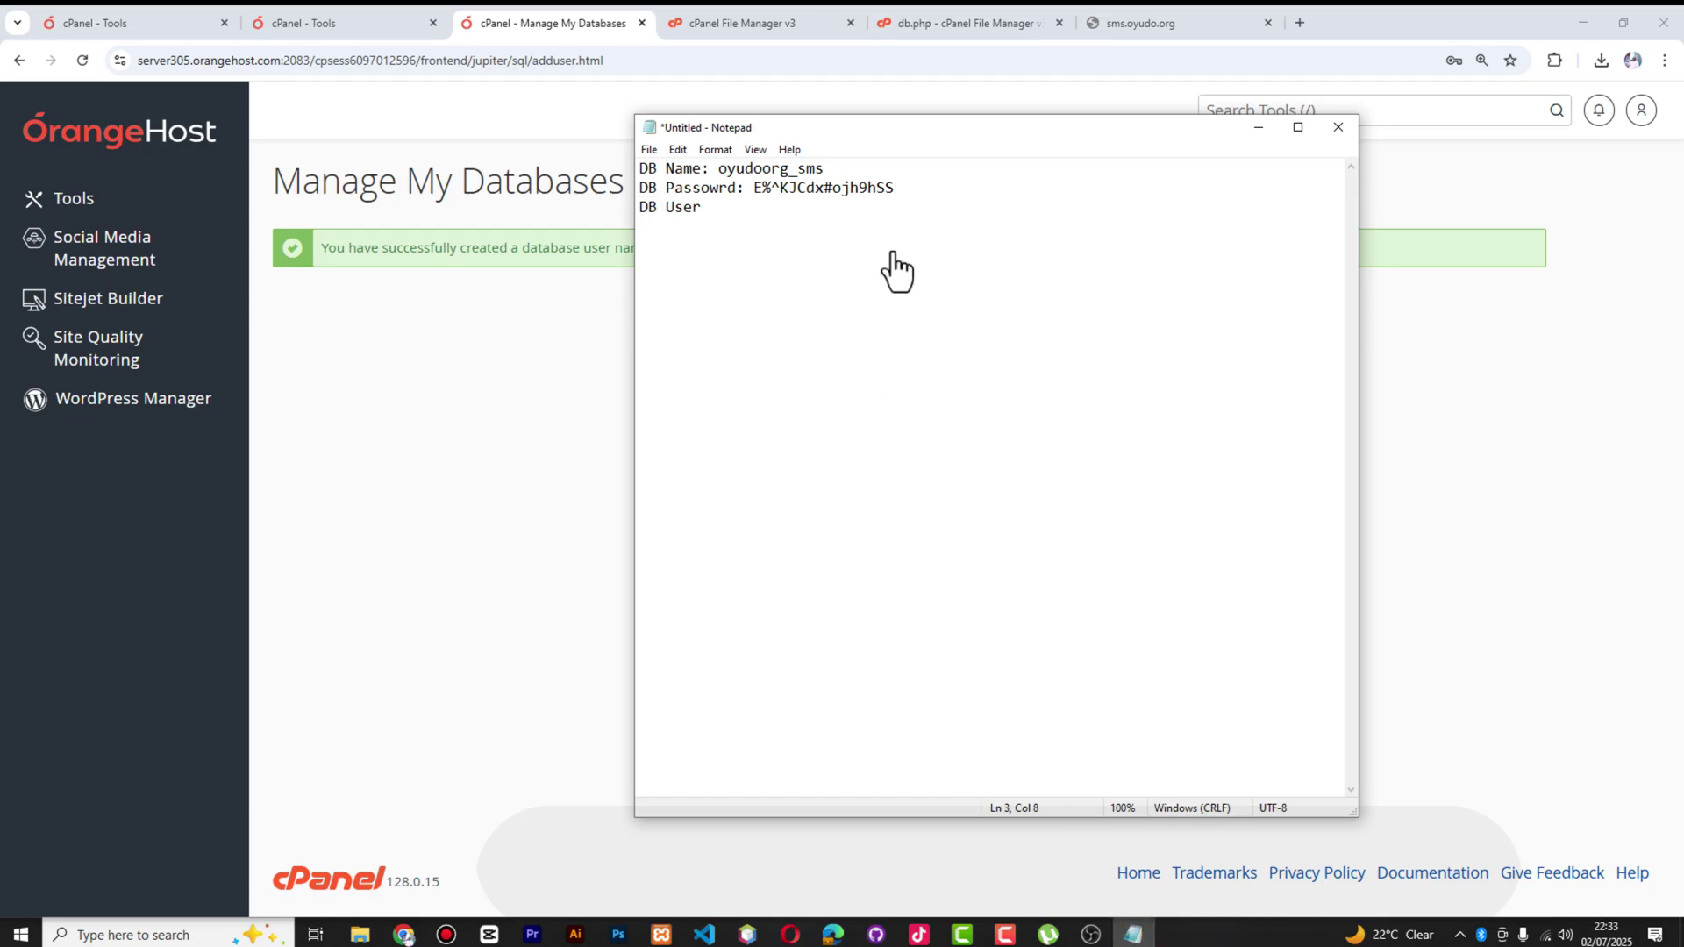
pyautogui.hotkey('ctrl', 'v')
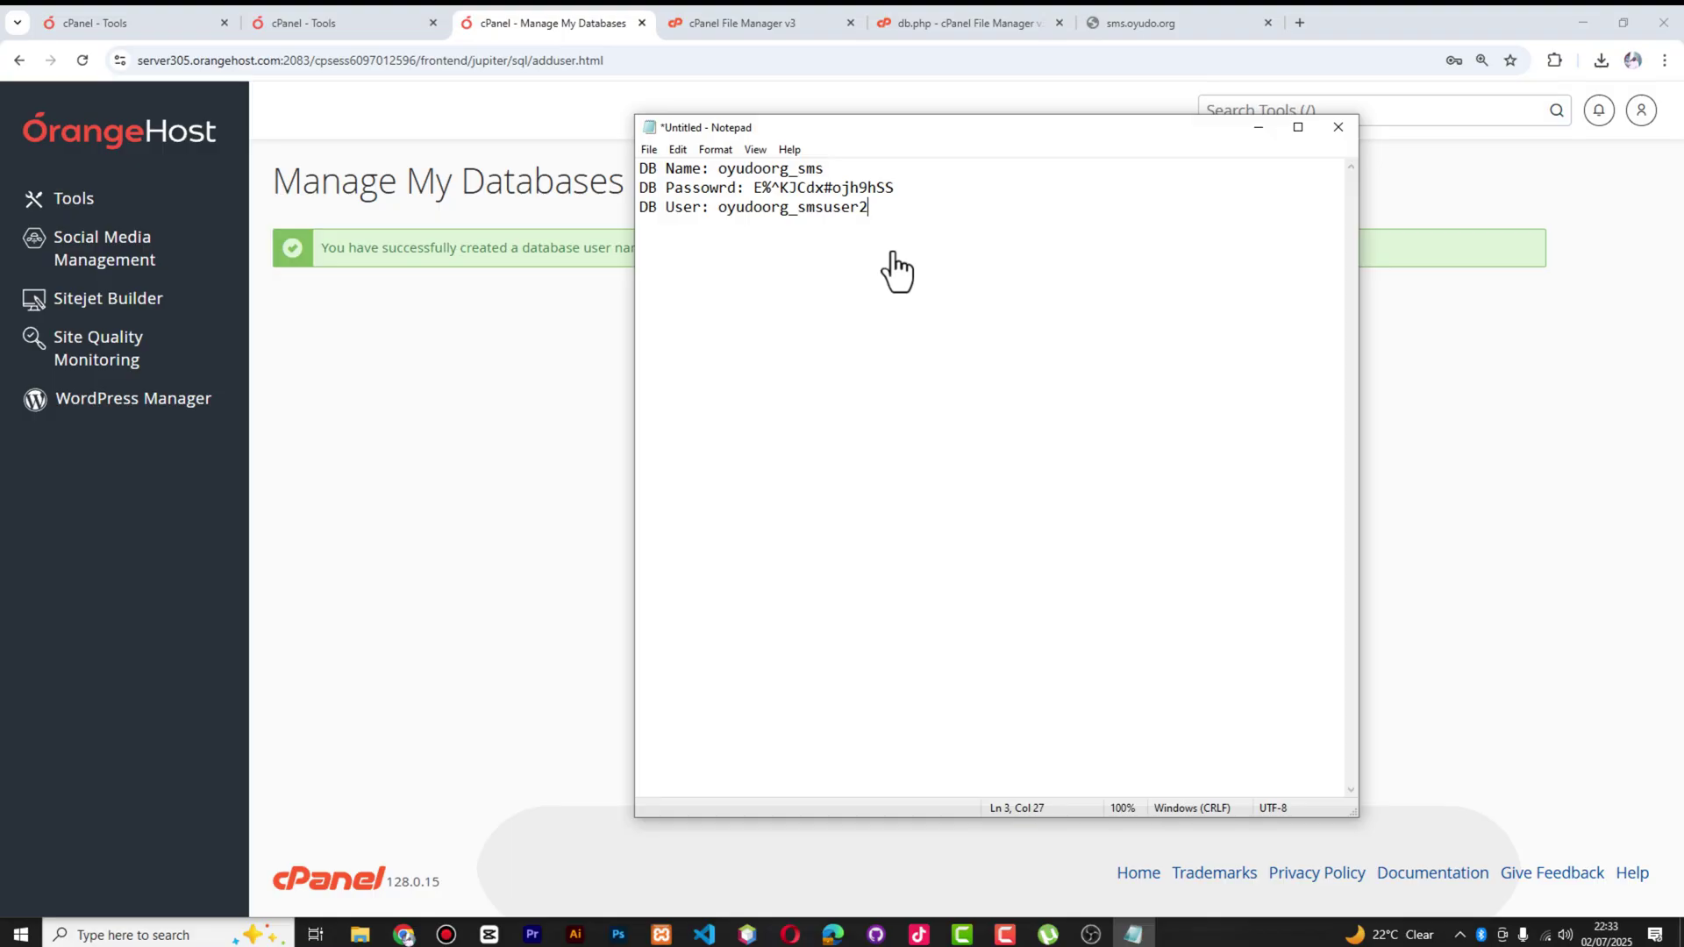
pyautogui.click(451, 296)
pyautogui.click(926, 314)
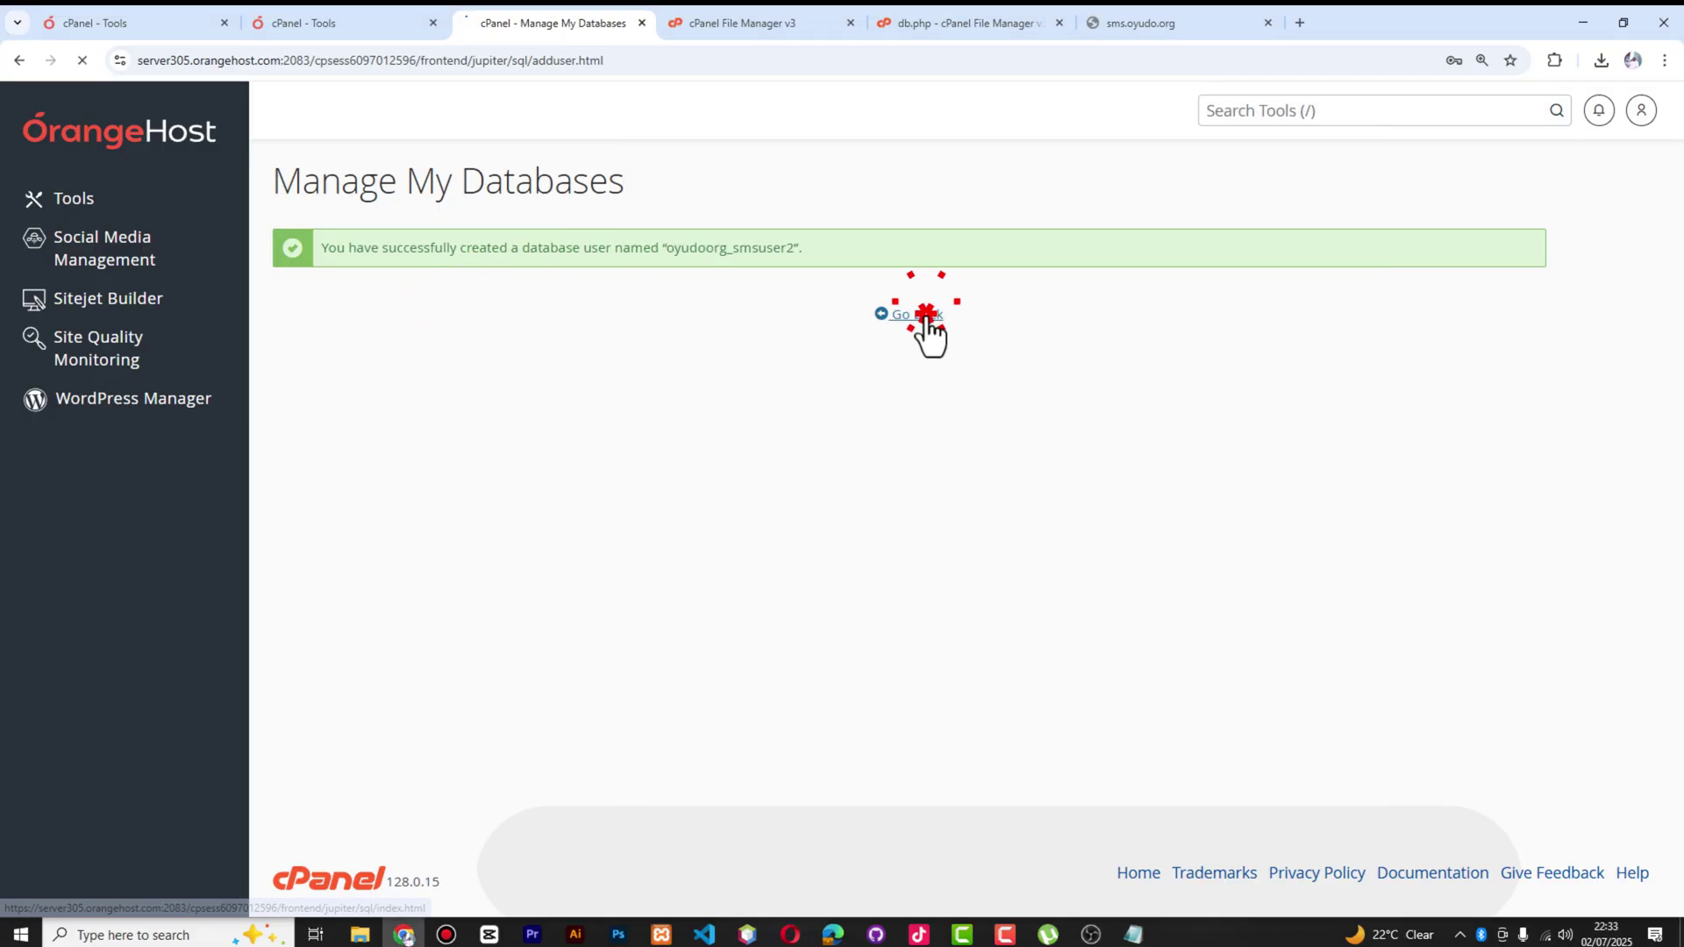
# Choose oyudoorg_smsuser2 as the user under Add User To Database.
pyautogui.scroll(-5, 602, 535)
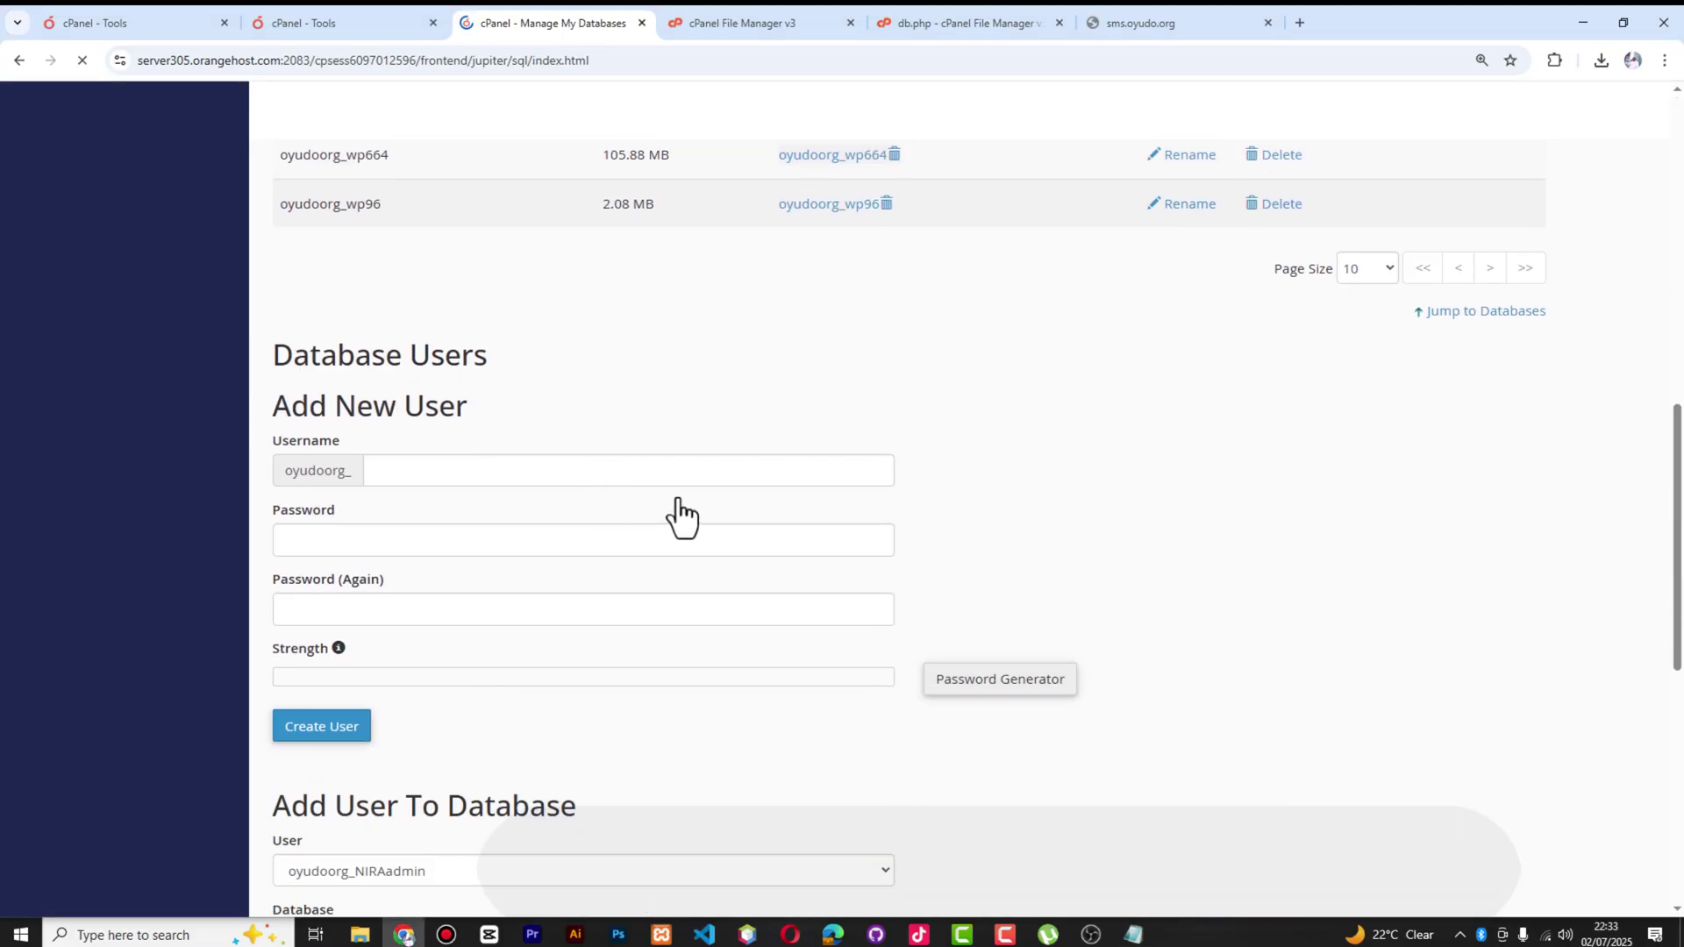
pyautogui.scroll(4, 746, 513)
pyautogui.scroll(3, 820, 513)
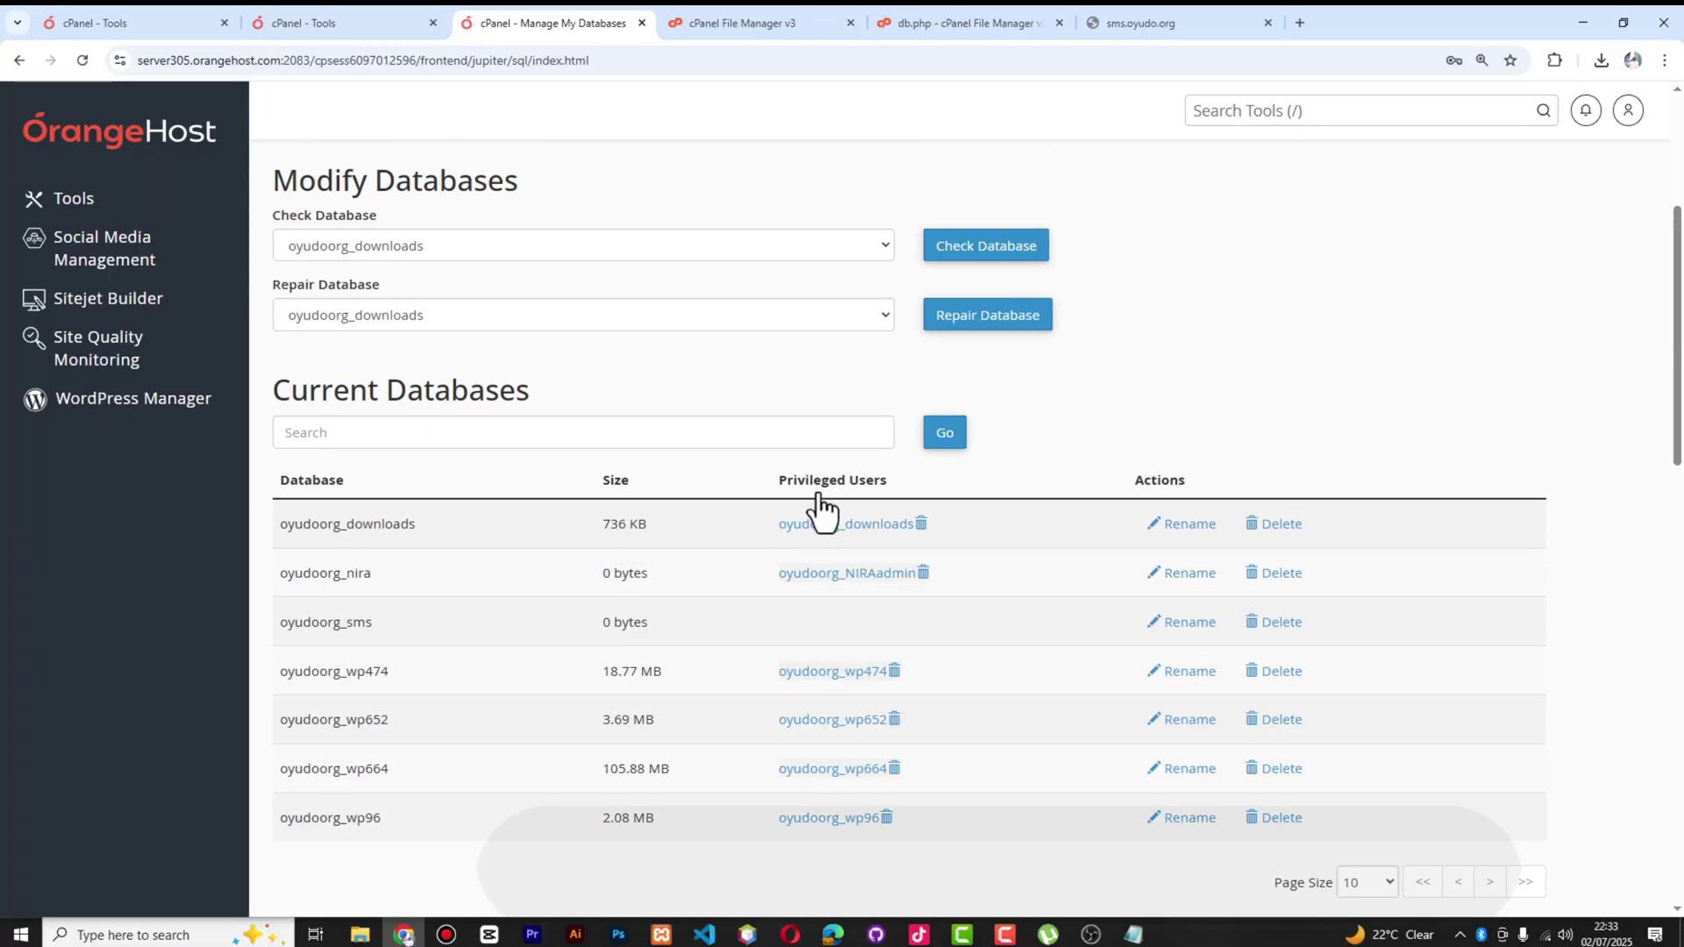
pyautogui.scroll(-12, 628, 491)
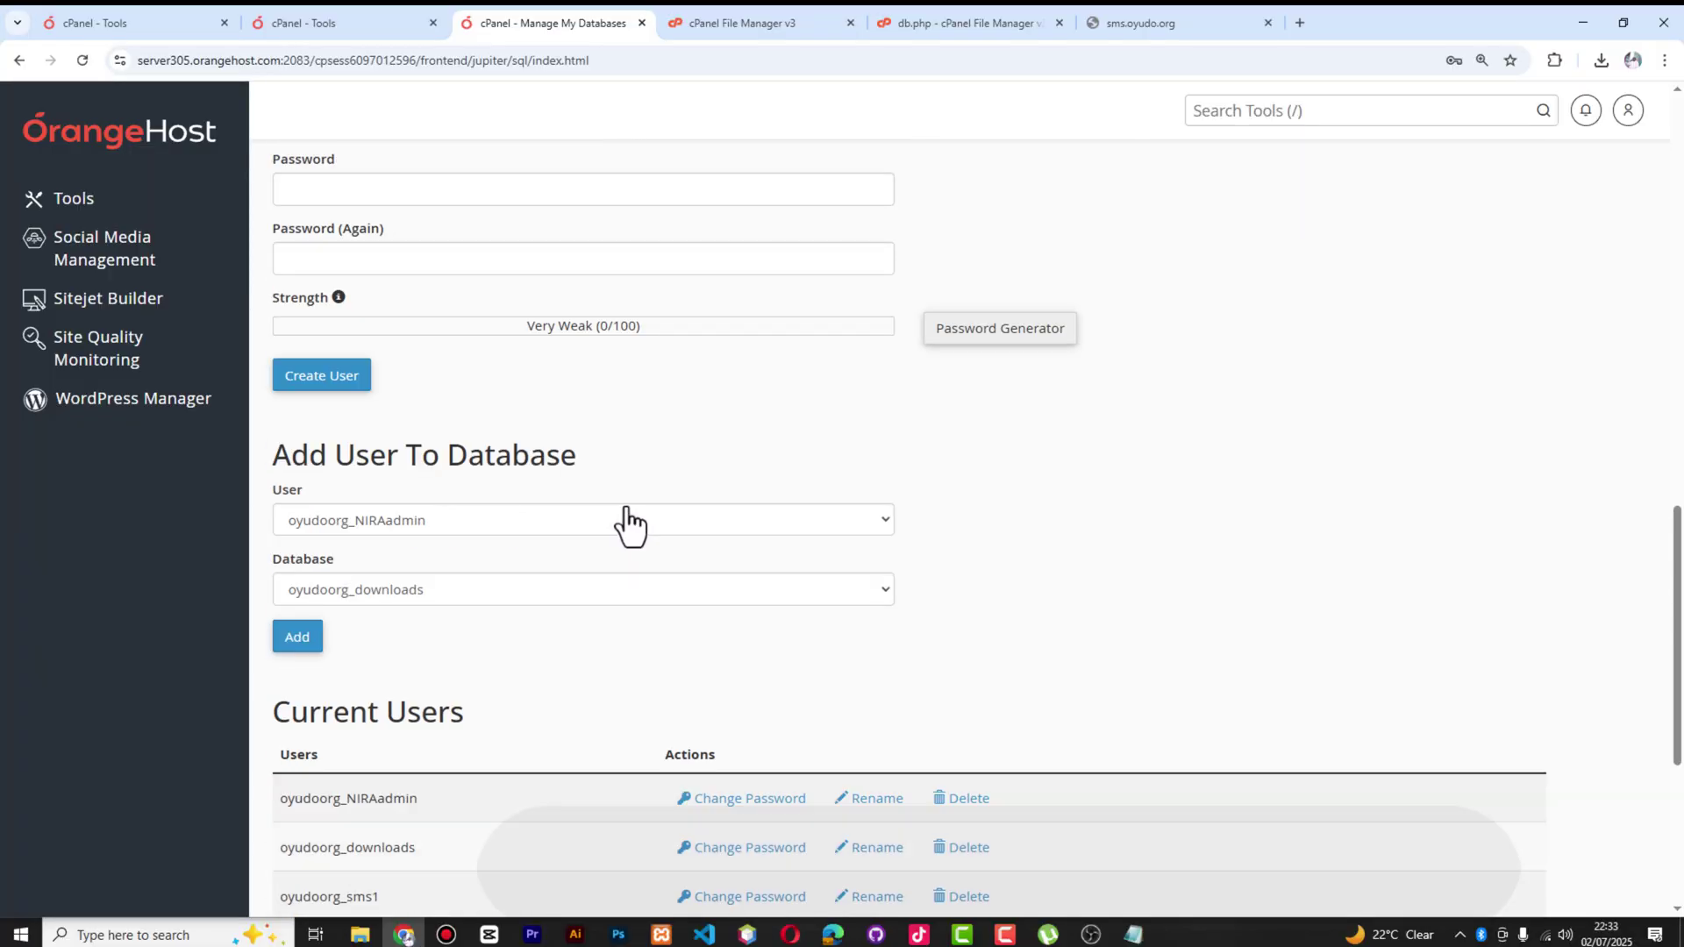
pyautogui.scroll(-2, 625, 523)
pyautogui.scroll(3, 561, 523)
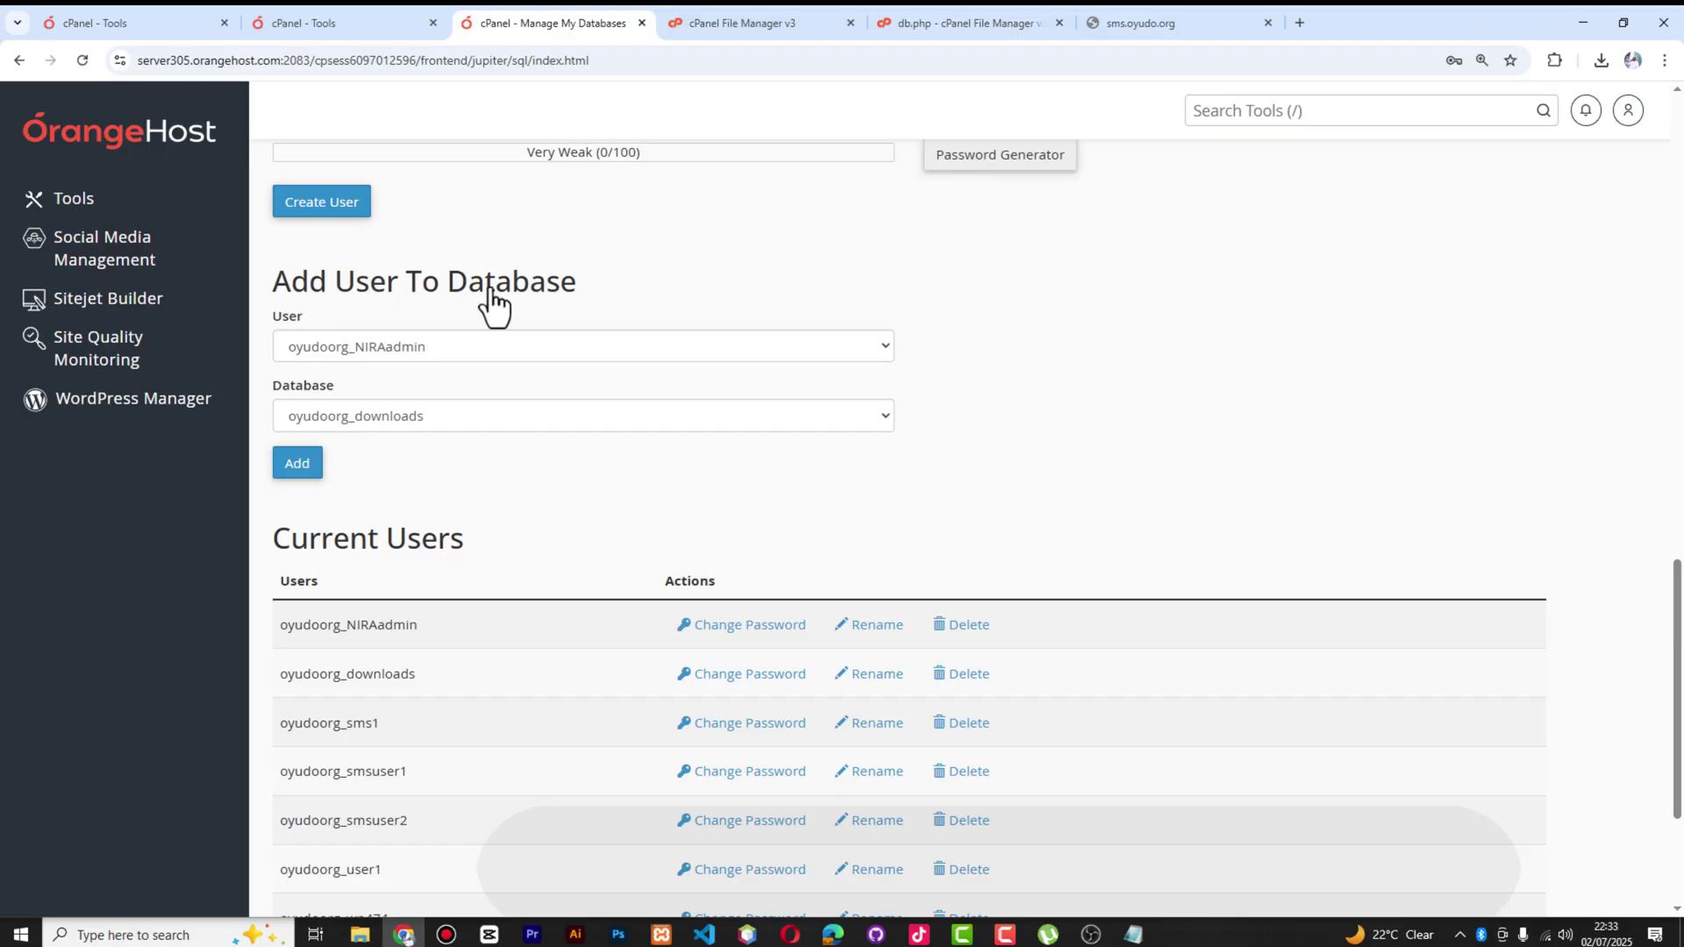
pyautogui.moveTo(605, 320); pyautogui.dragTo(304, 316)
pyautogui.tripleClick(427, 282)
pyautogui.click(425, 278)
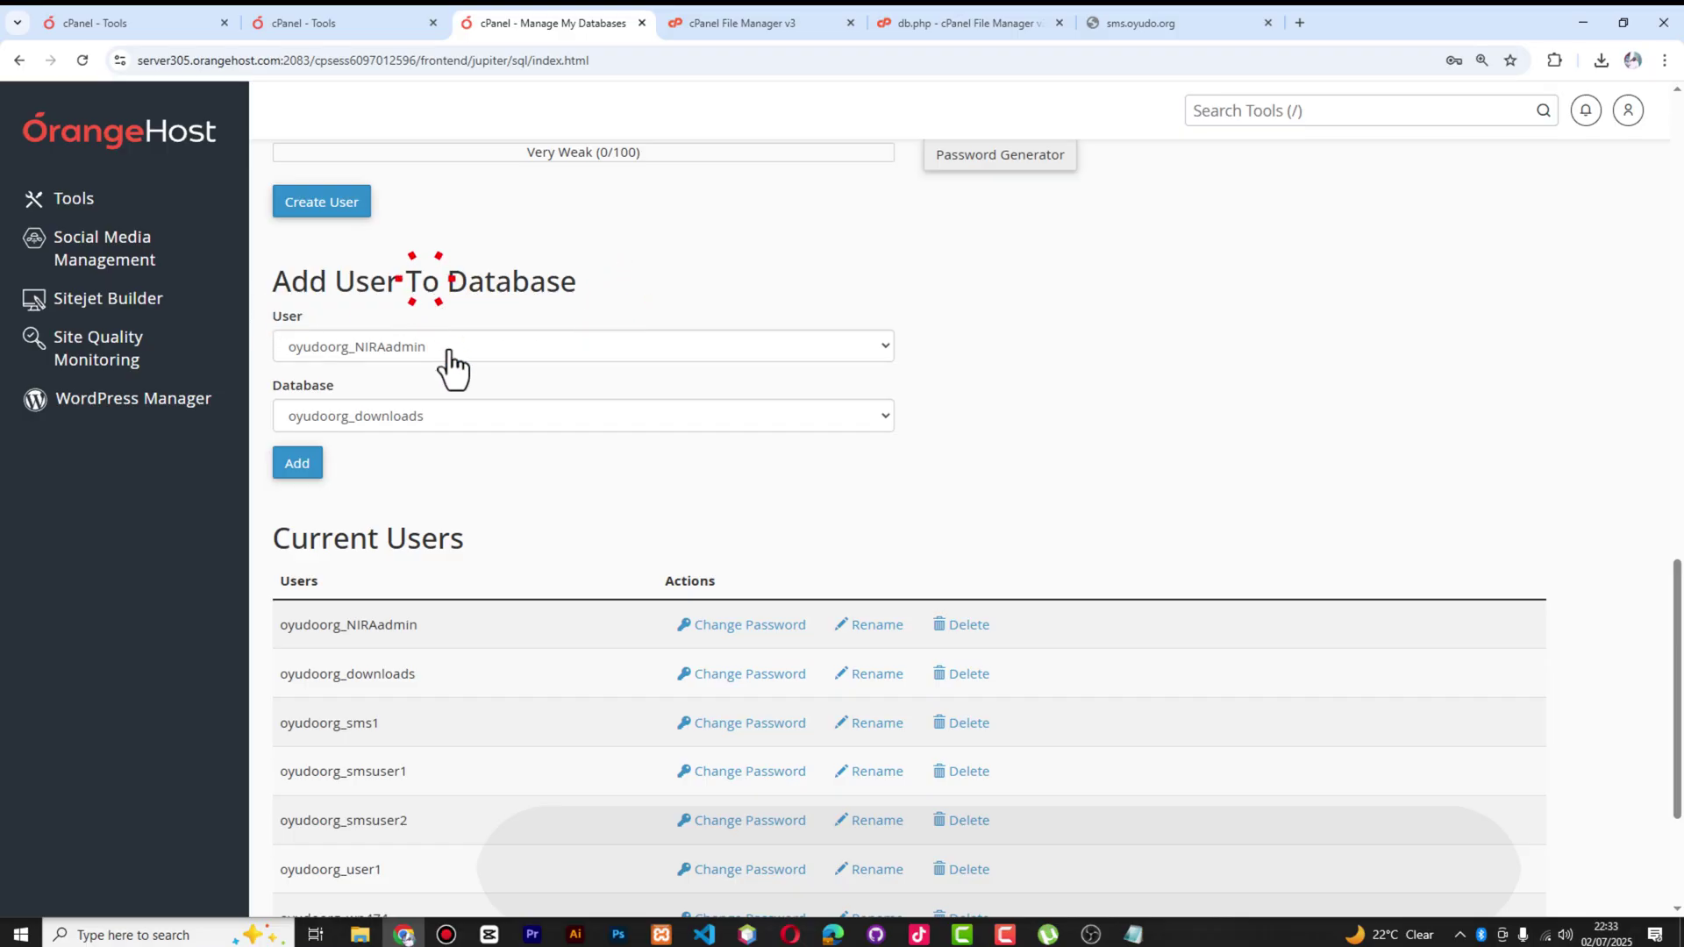
pyautogui.click(449, 347)
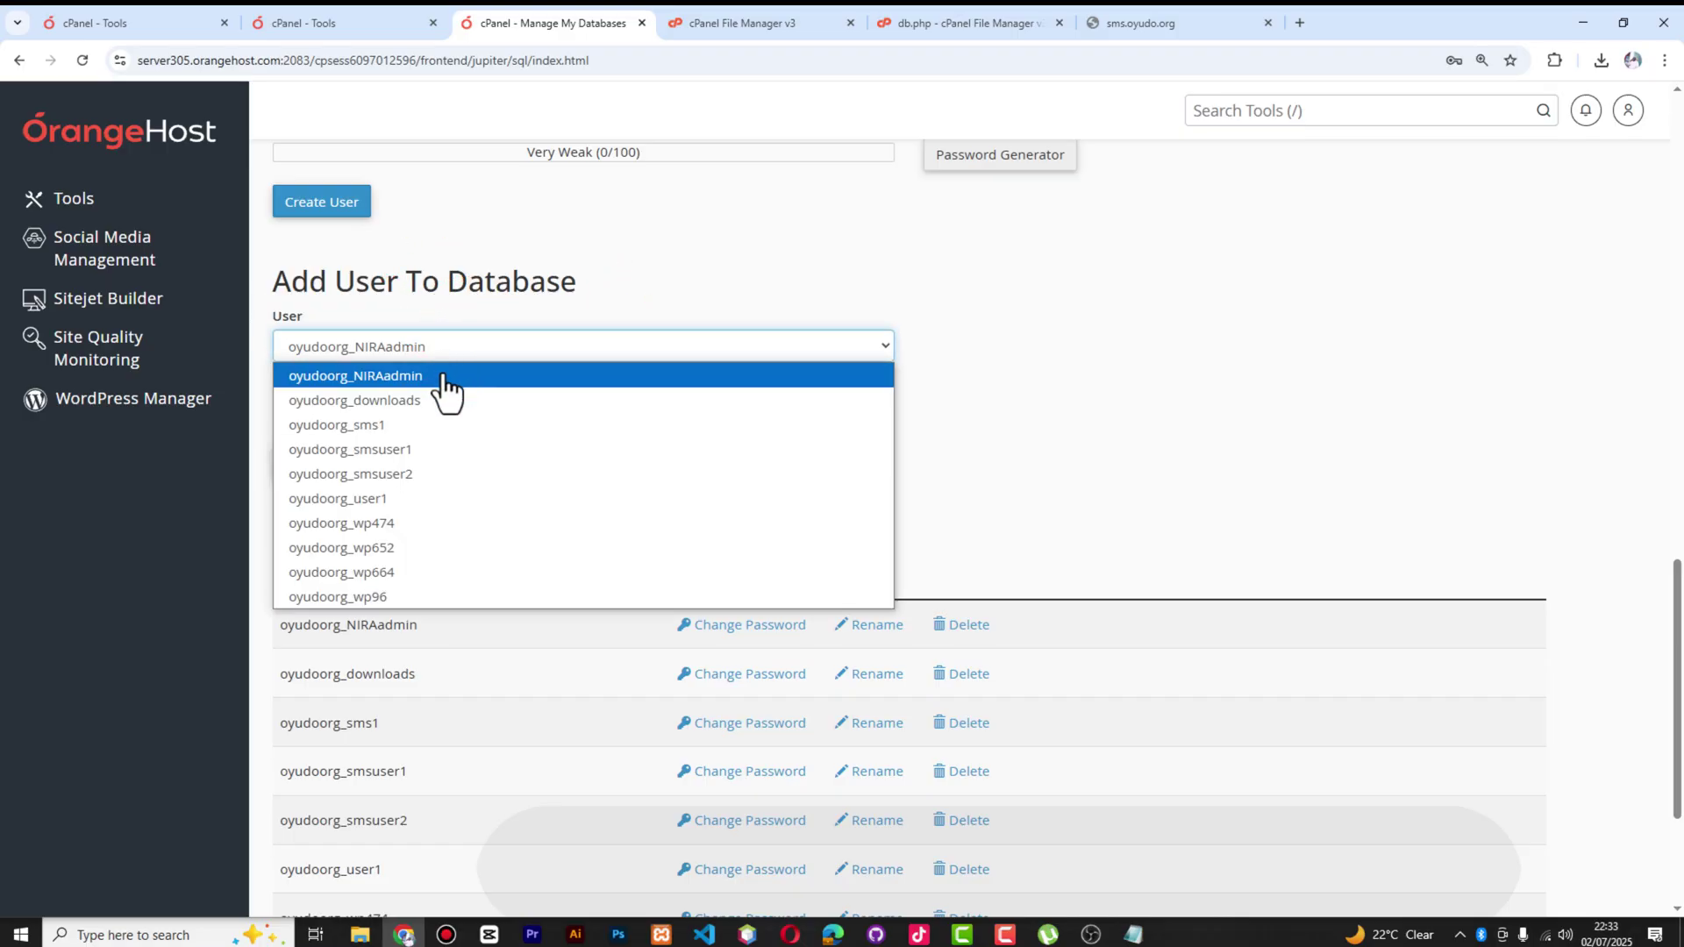
pyautogui.click(399, 474)
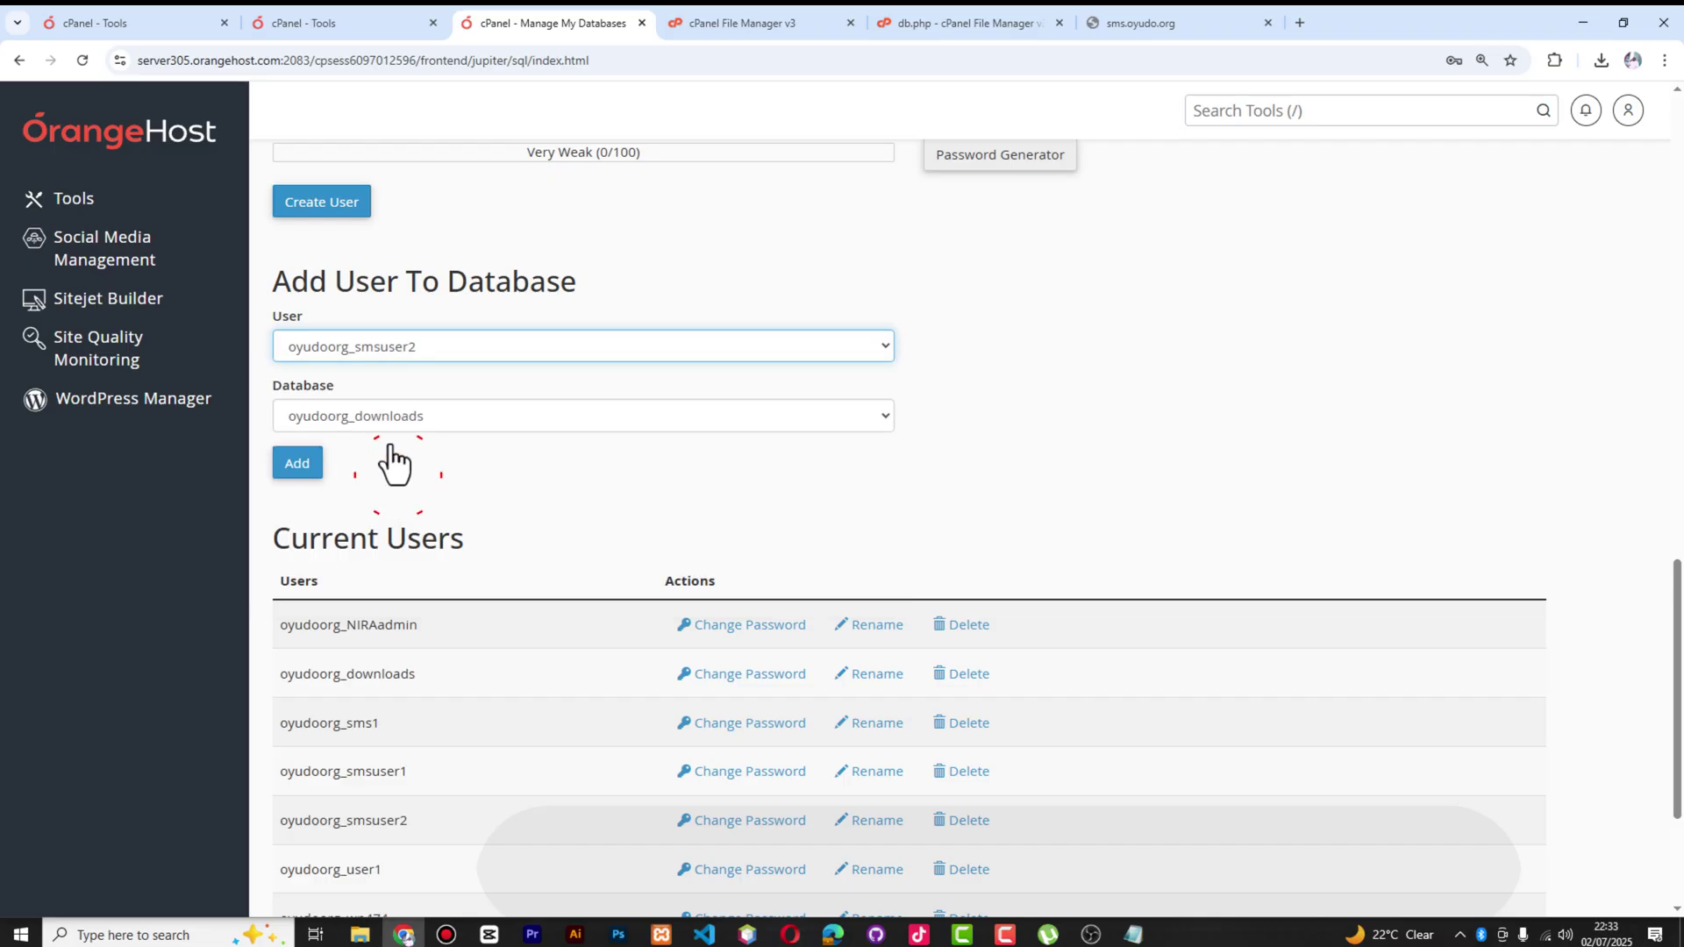
# Pick the oyudoorg_sms database and add the user to it.
pyautogui.click(402, 420)
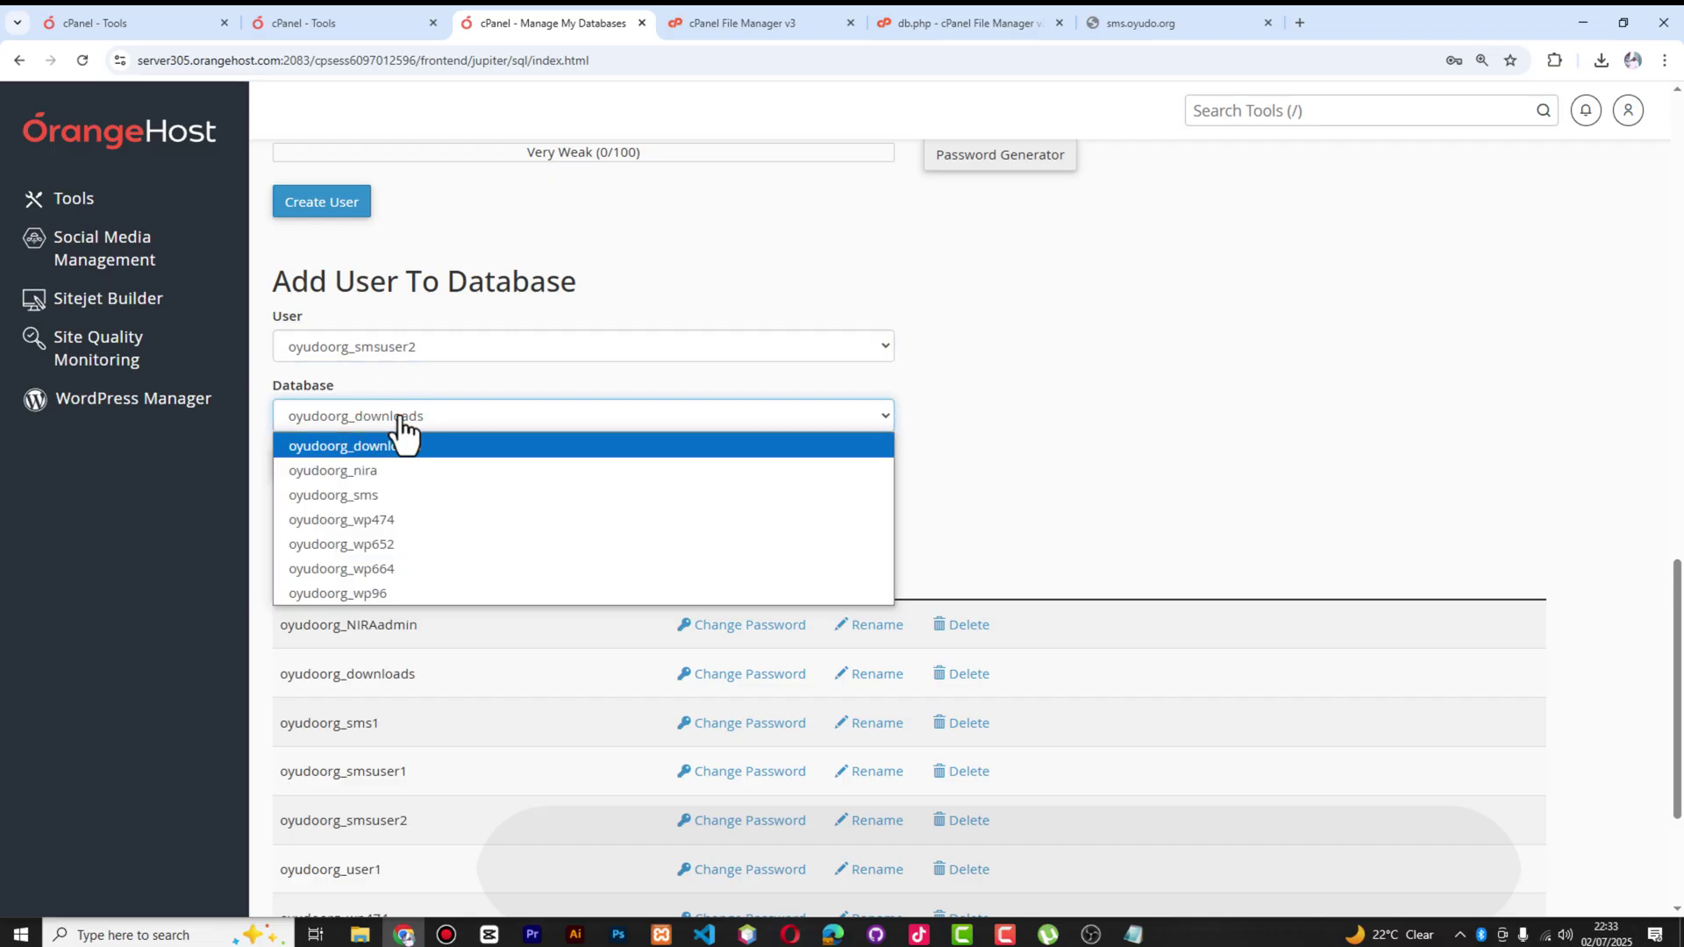
pyautogui.click(351, 496)
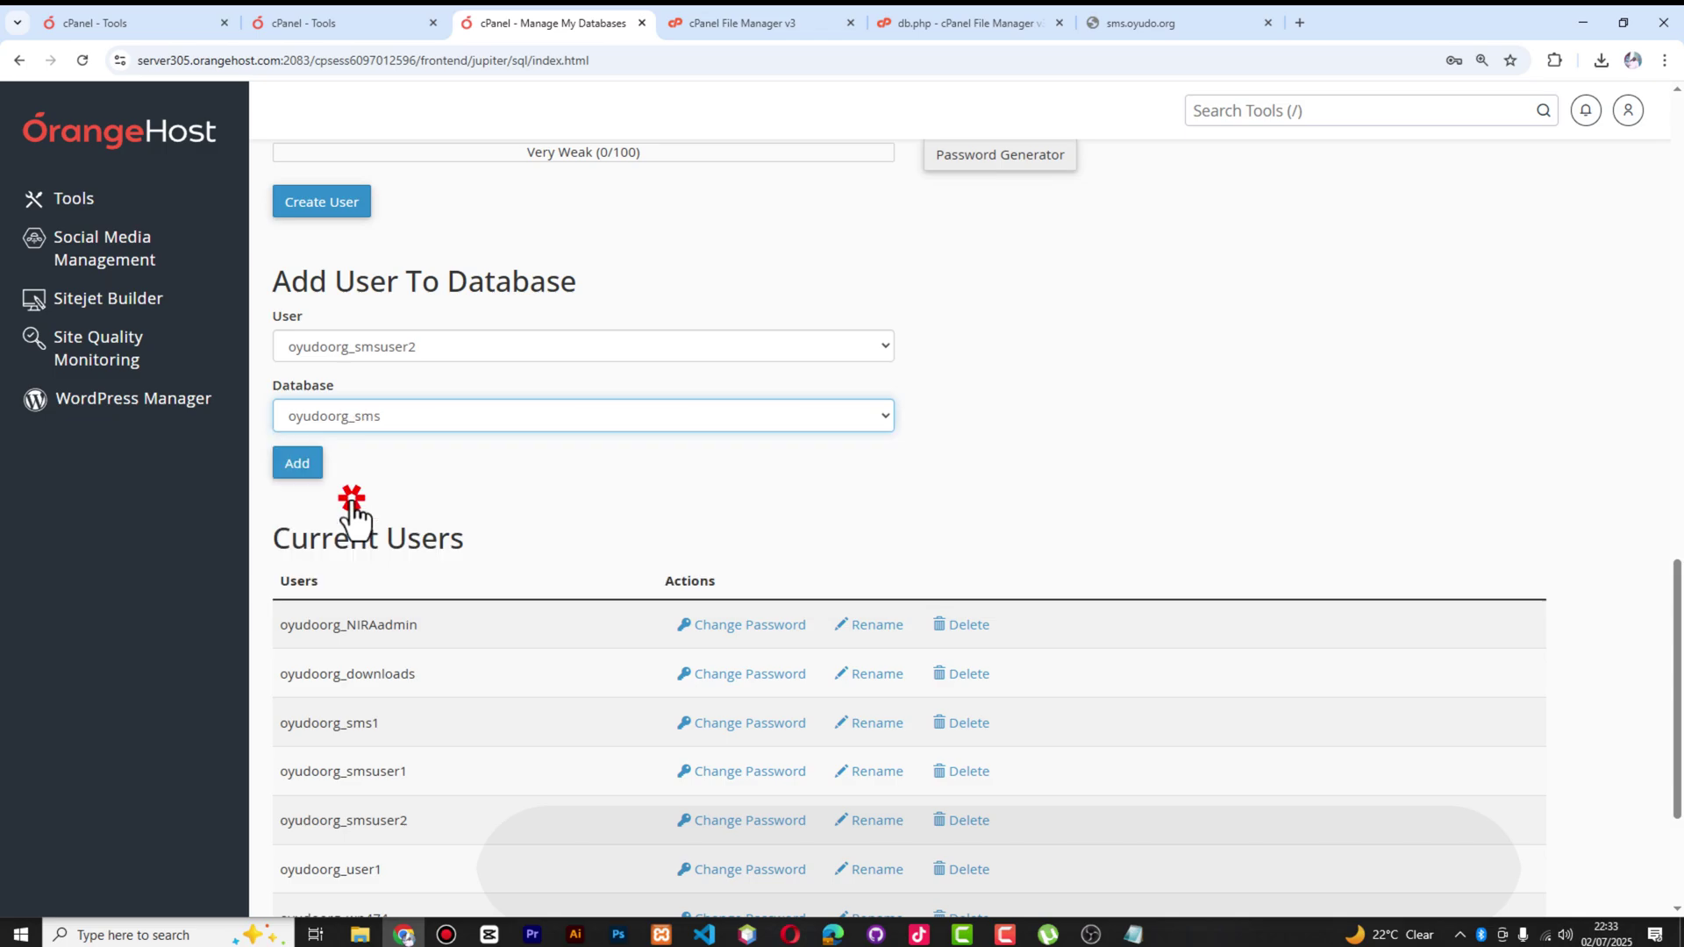
pyautogui.click(297, 464)
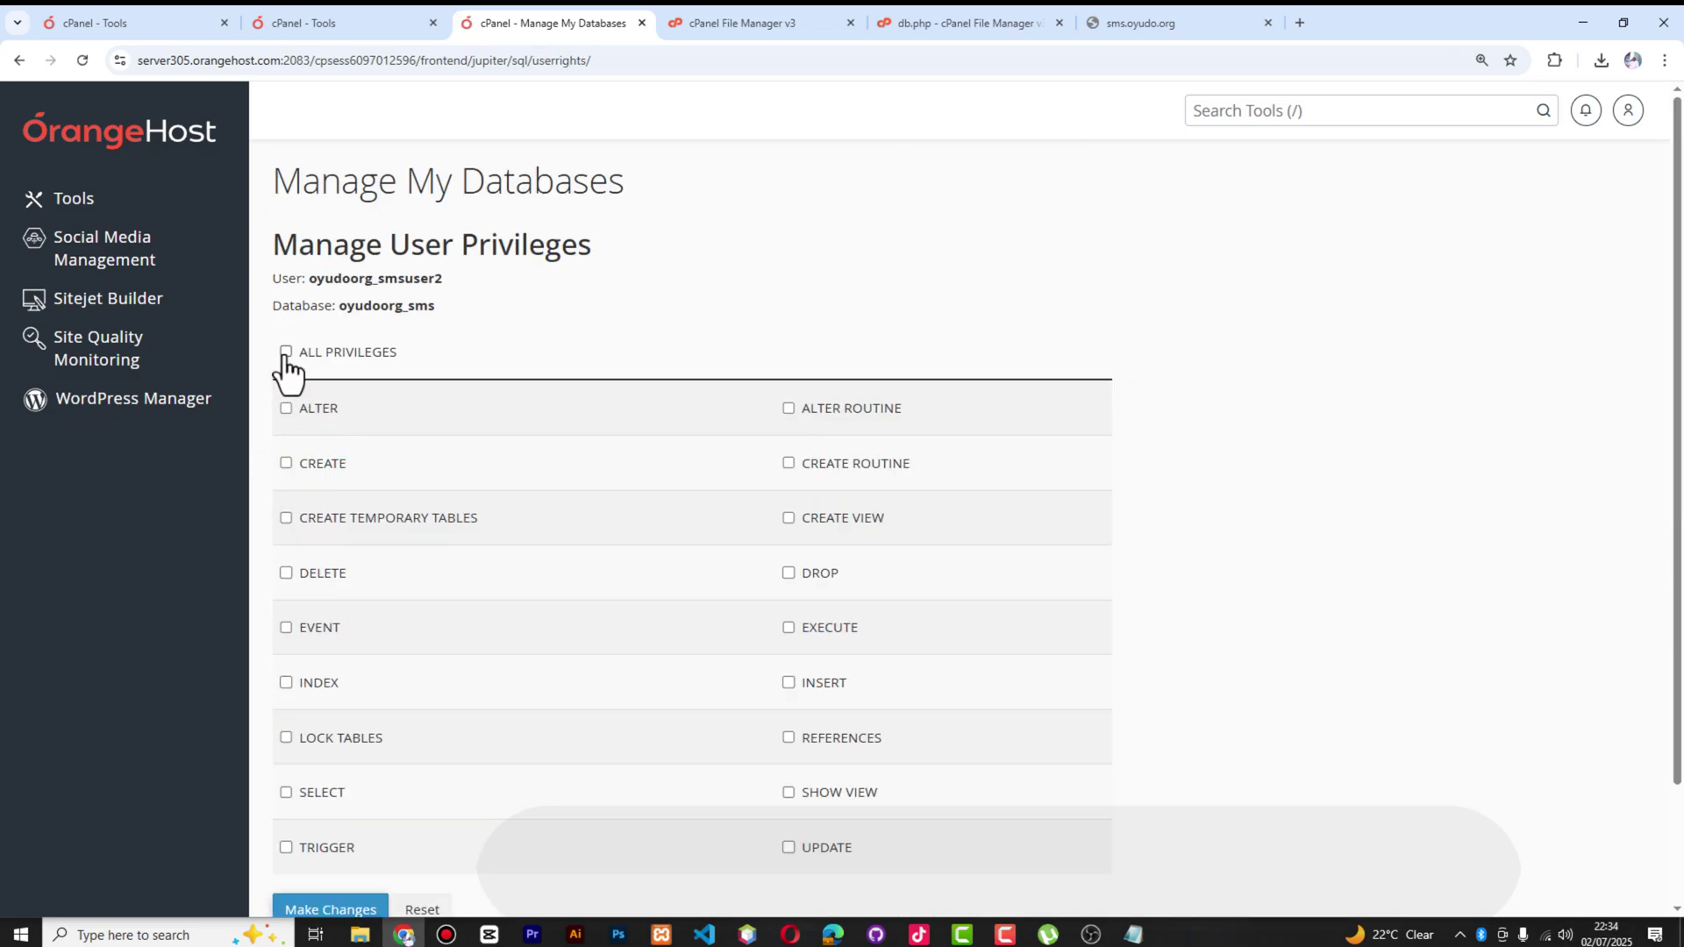
# Grant oyudoorg_smsuser2 ALL PRIVILEGES on oyudoorg_sms, save, and go back to the Tools page.
pyautogui.click(286, 352)
pyautogui.scroll(-2, 333, 614)
pyautogui.click(342, 770)
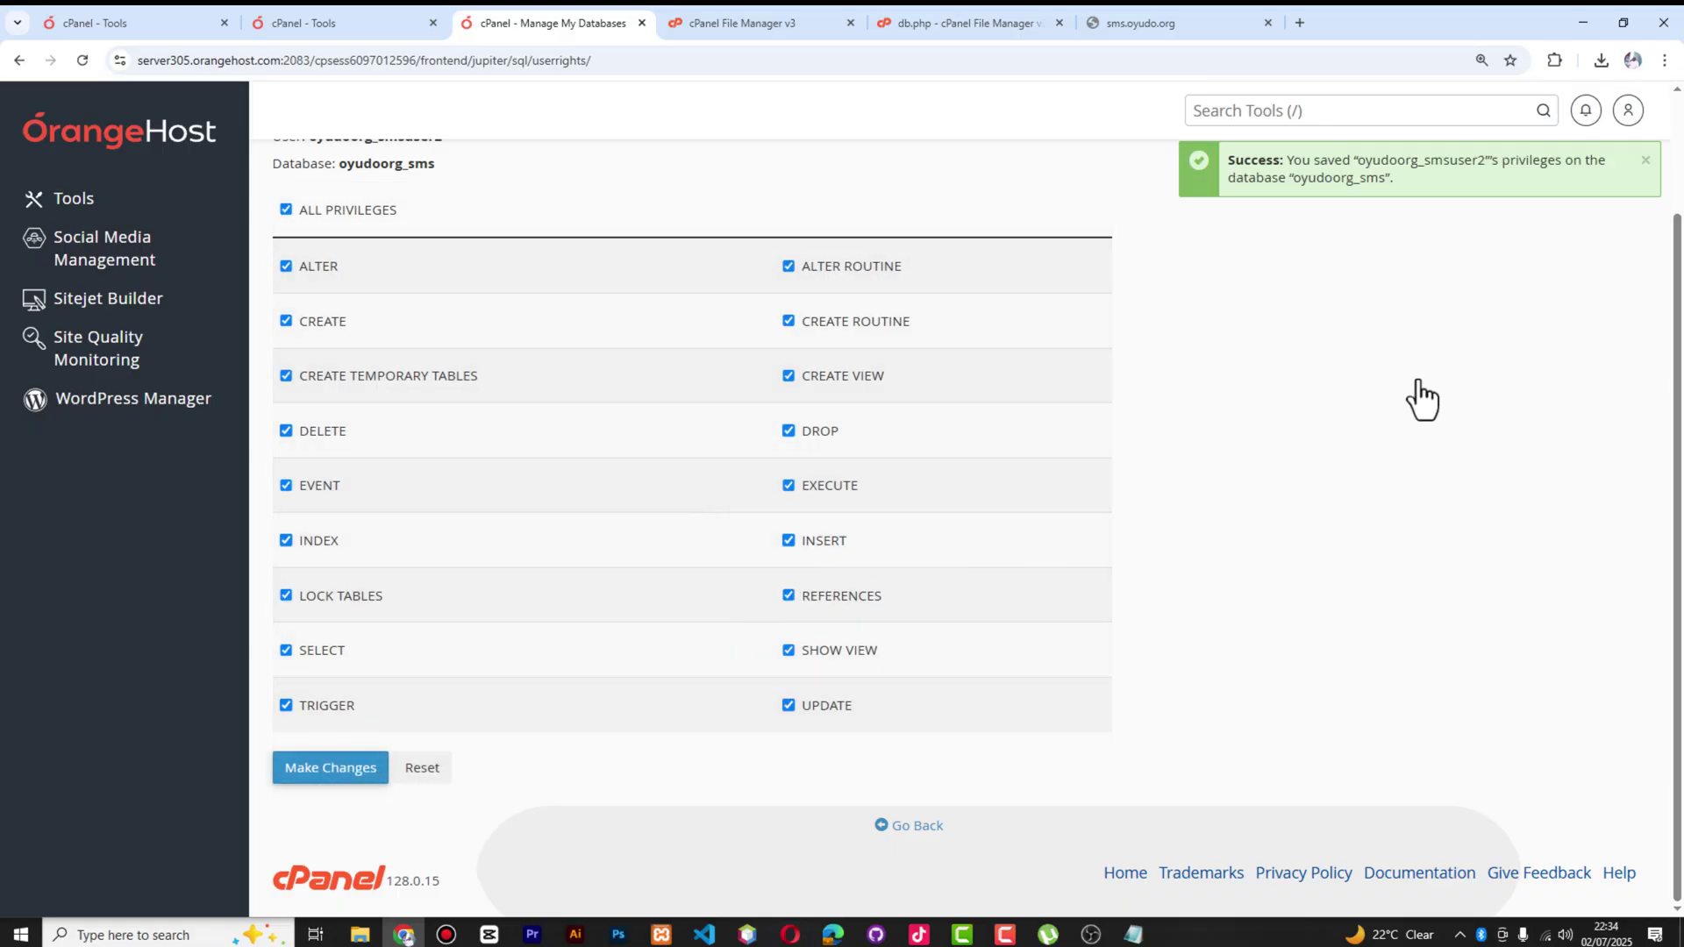
pyautogui.scroll(2, 681, 357)
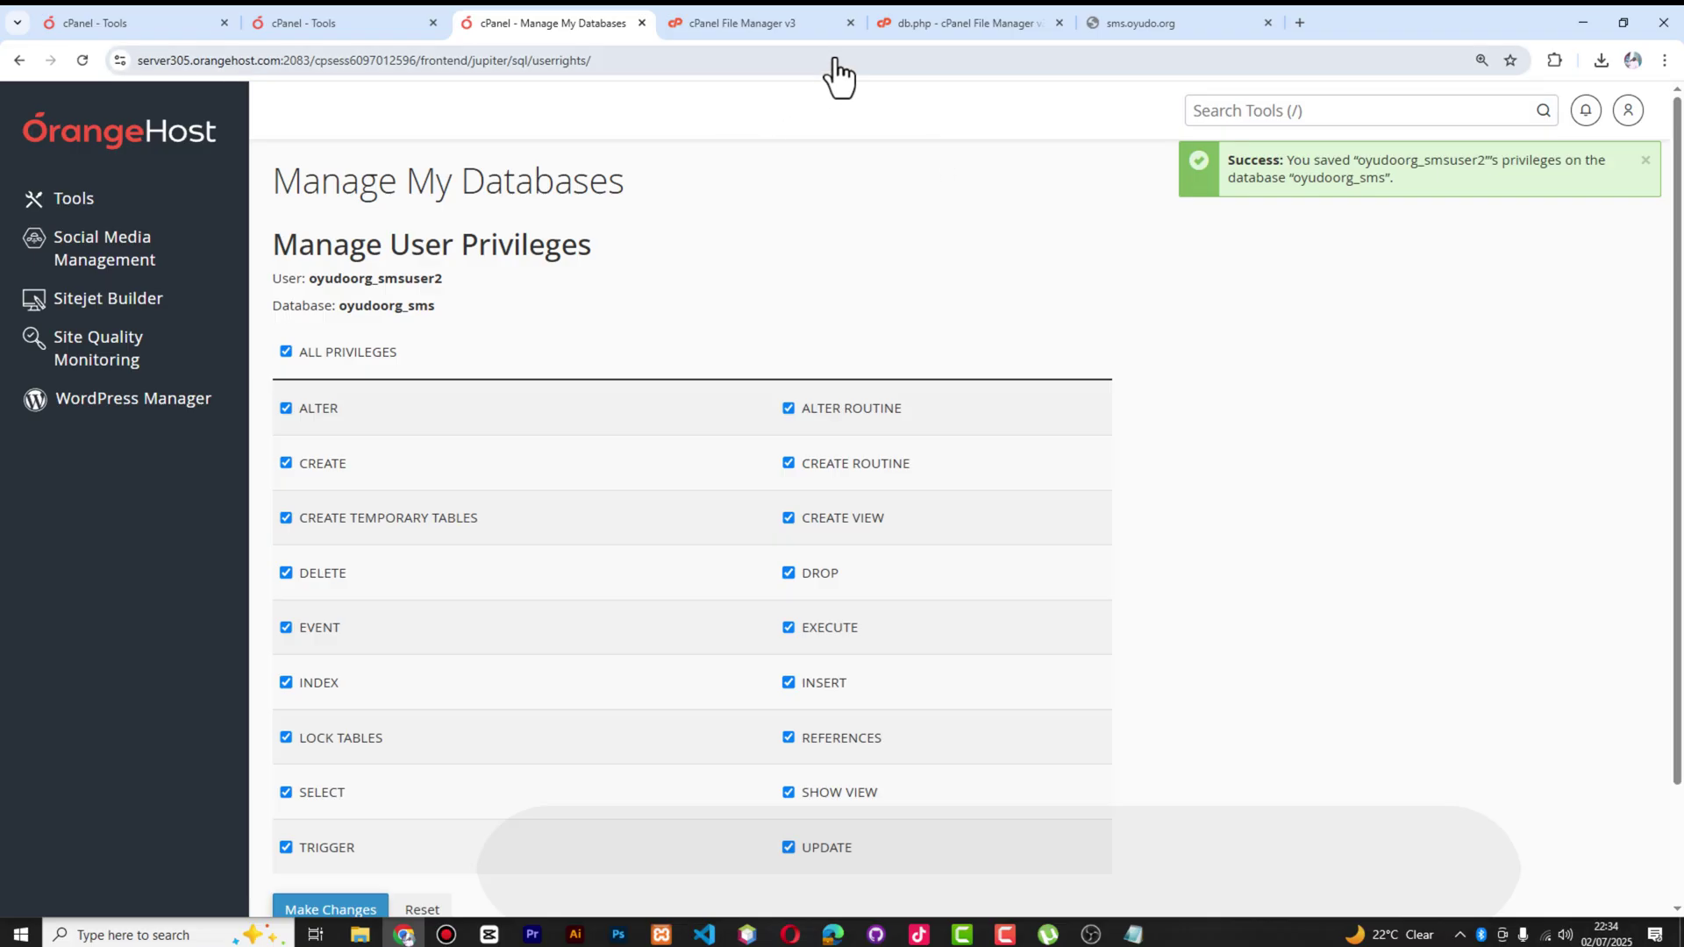
pyautogui.click(162, 136)
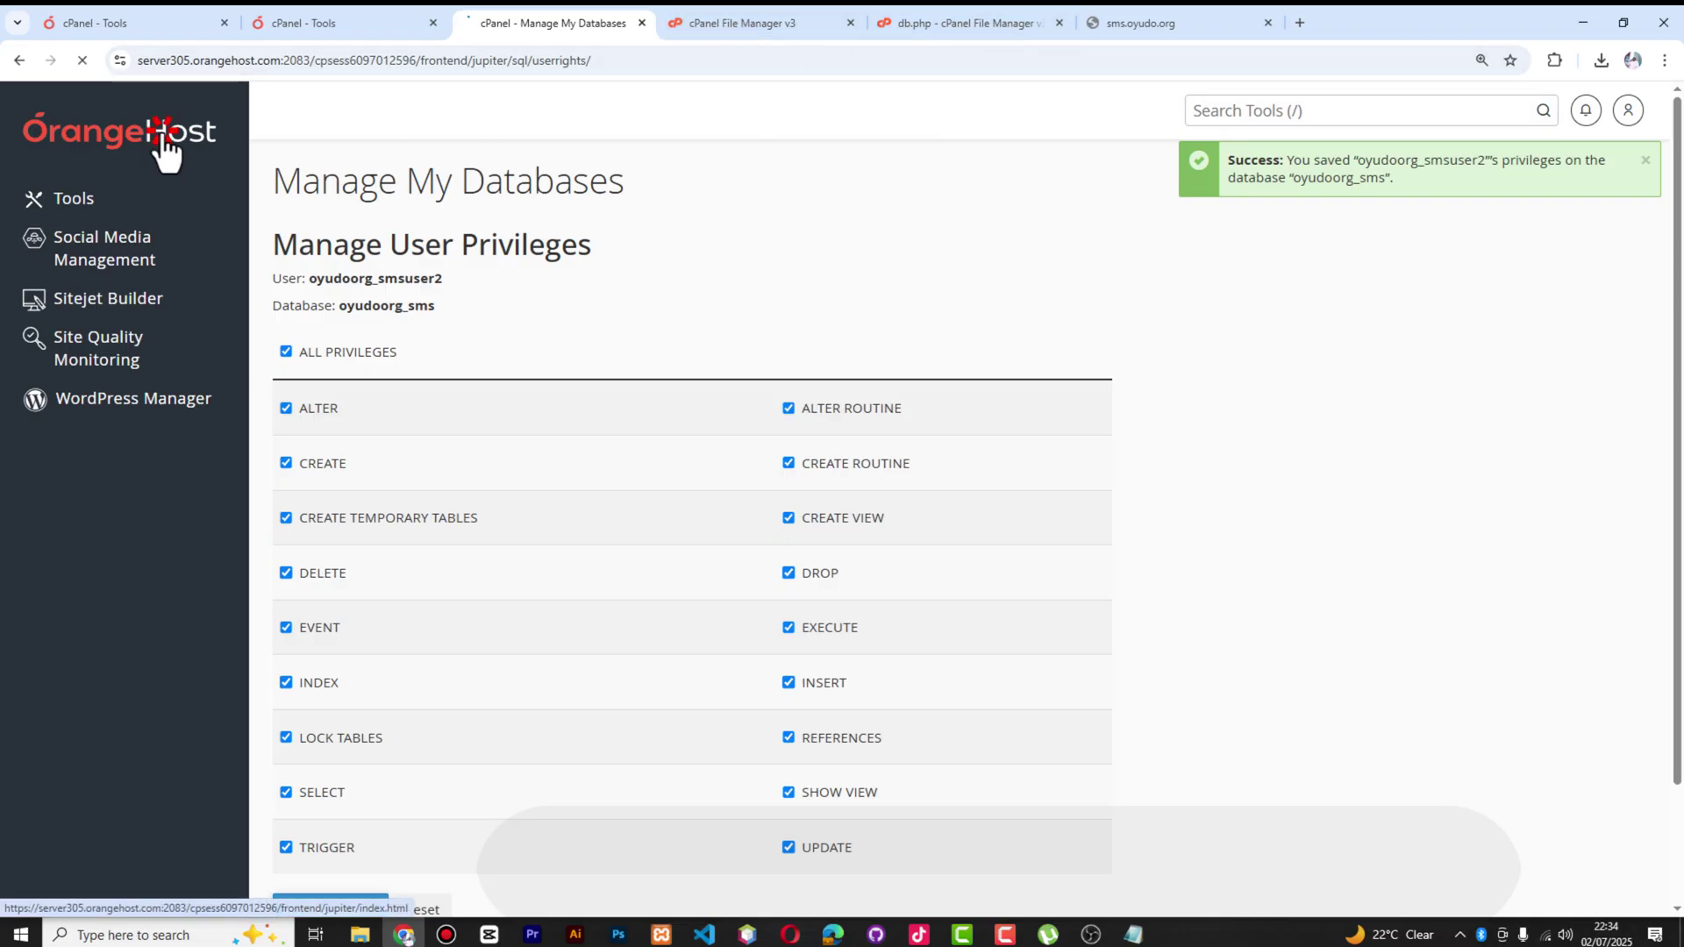
pyautogui.scroll(-6, 425, 316)
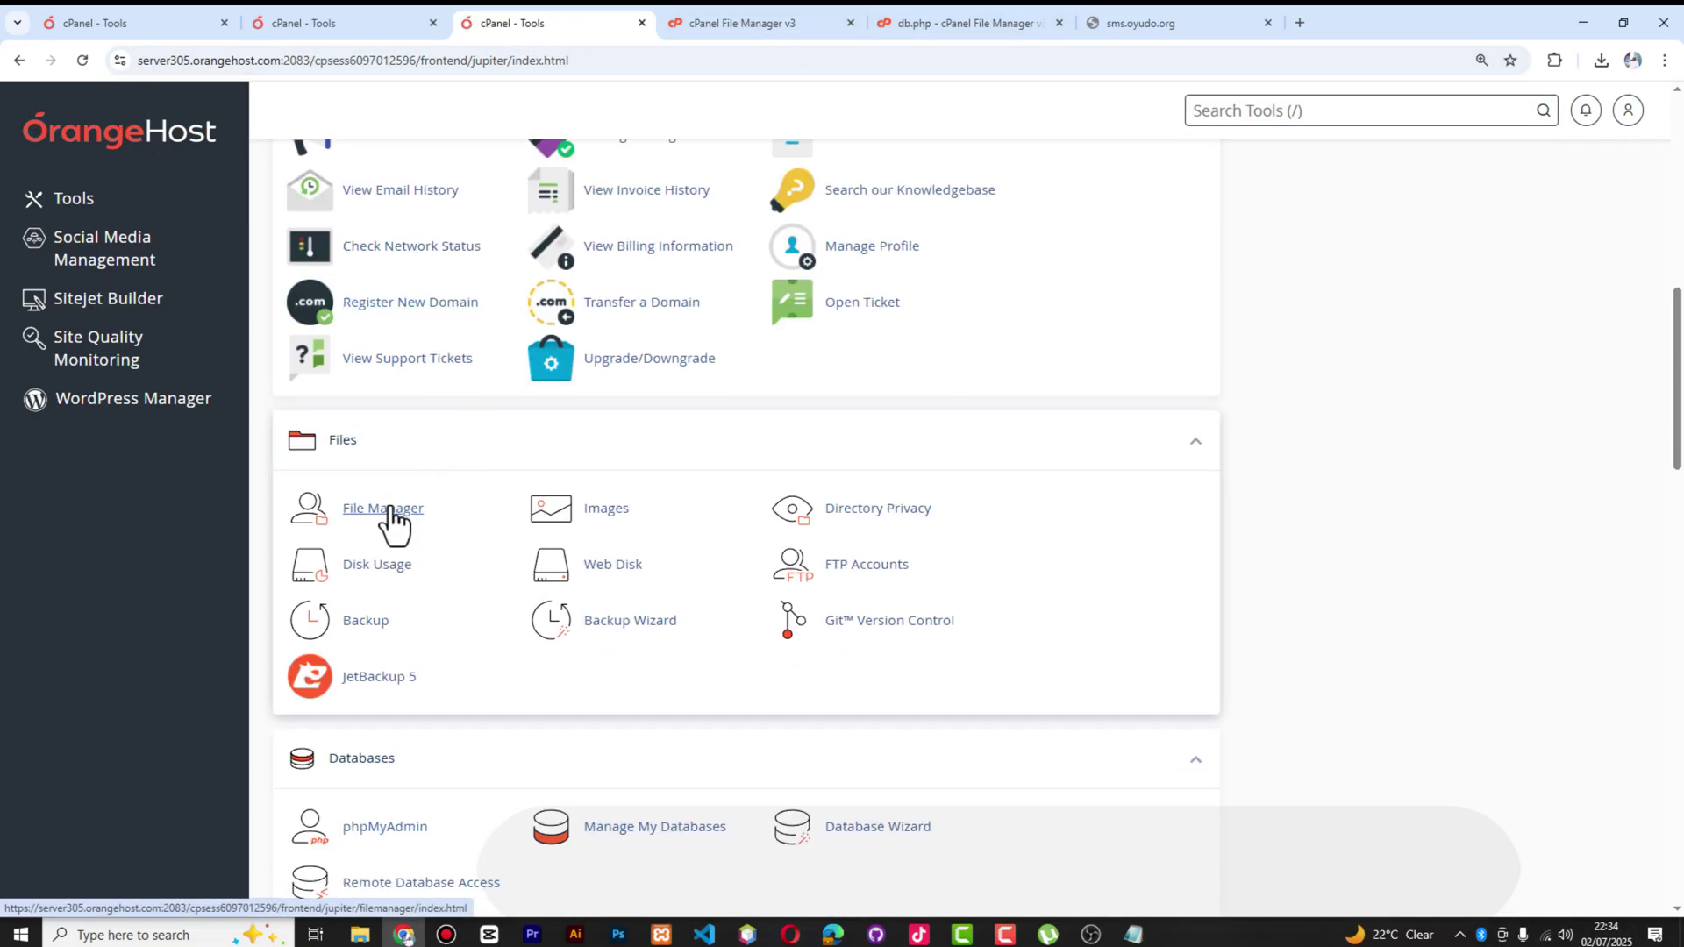
# Open sms.oyudo.org/db.php in File Manager's code editor.
pyautogui.click(387, 511)
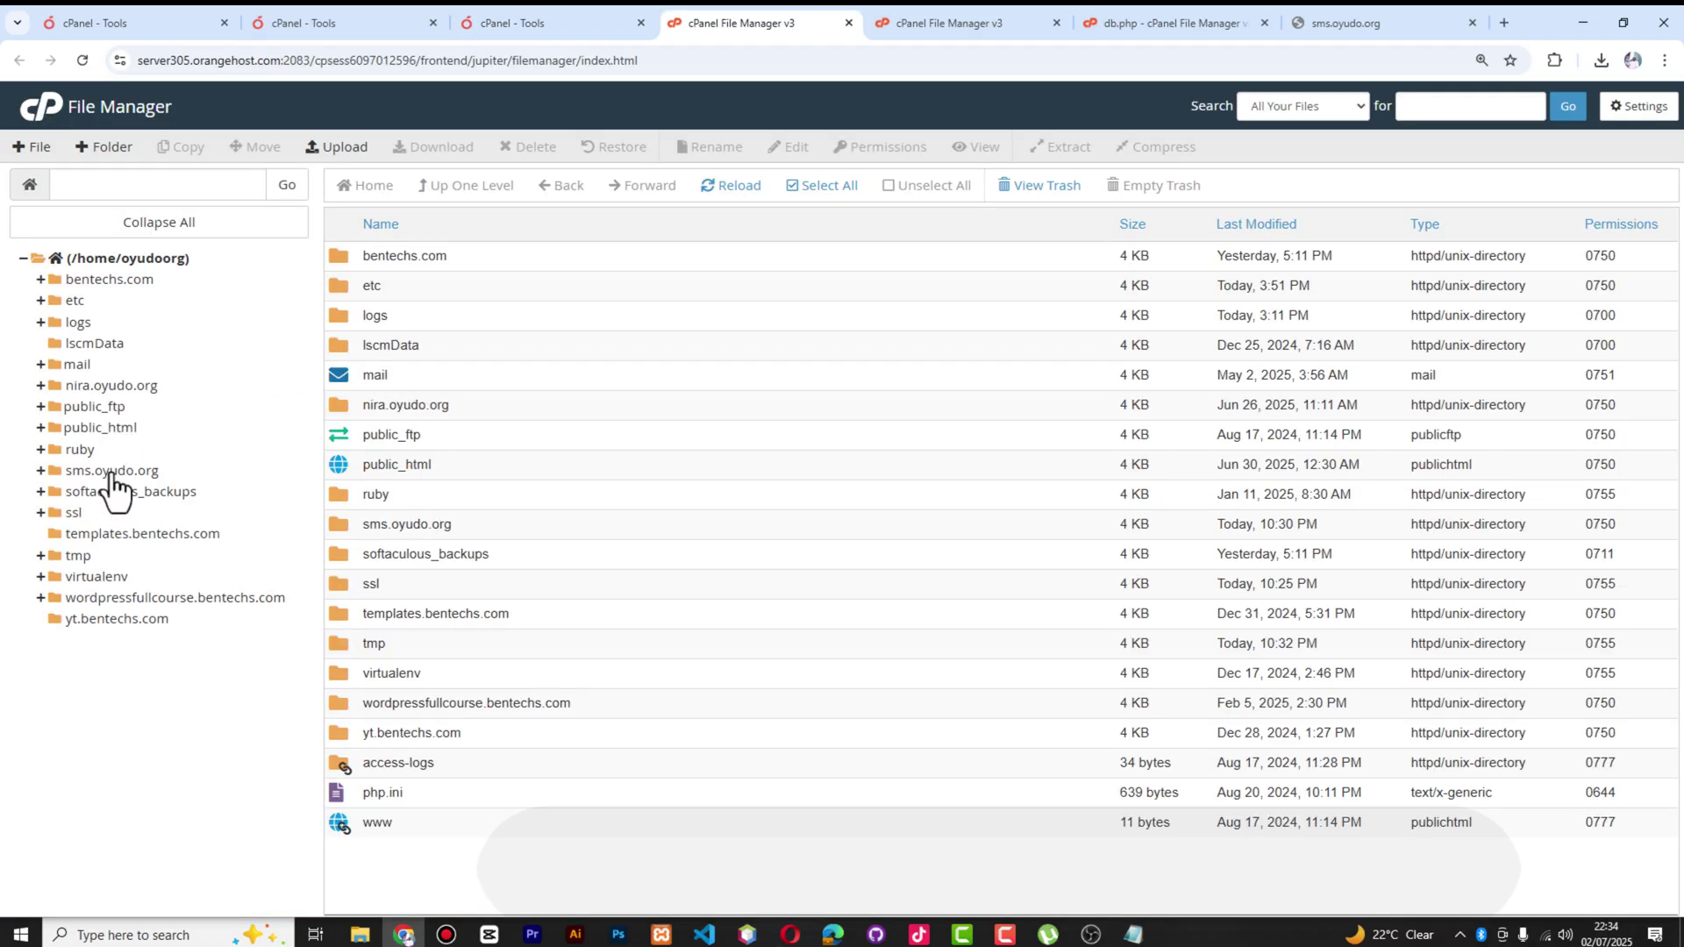
pyautogui.click(112, 471)
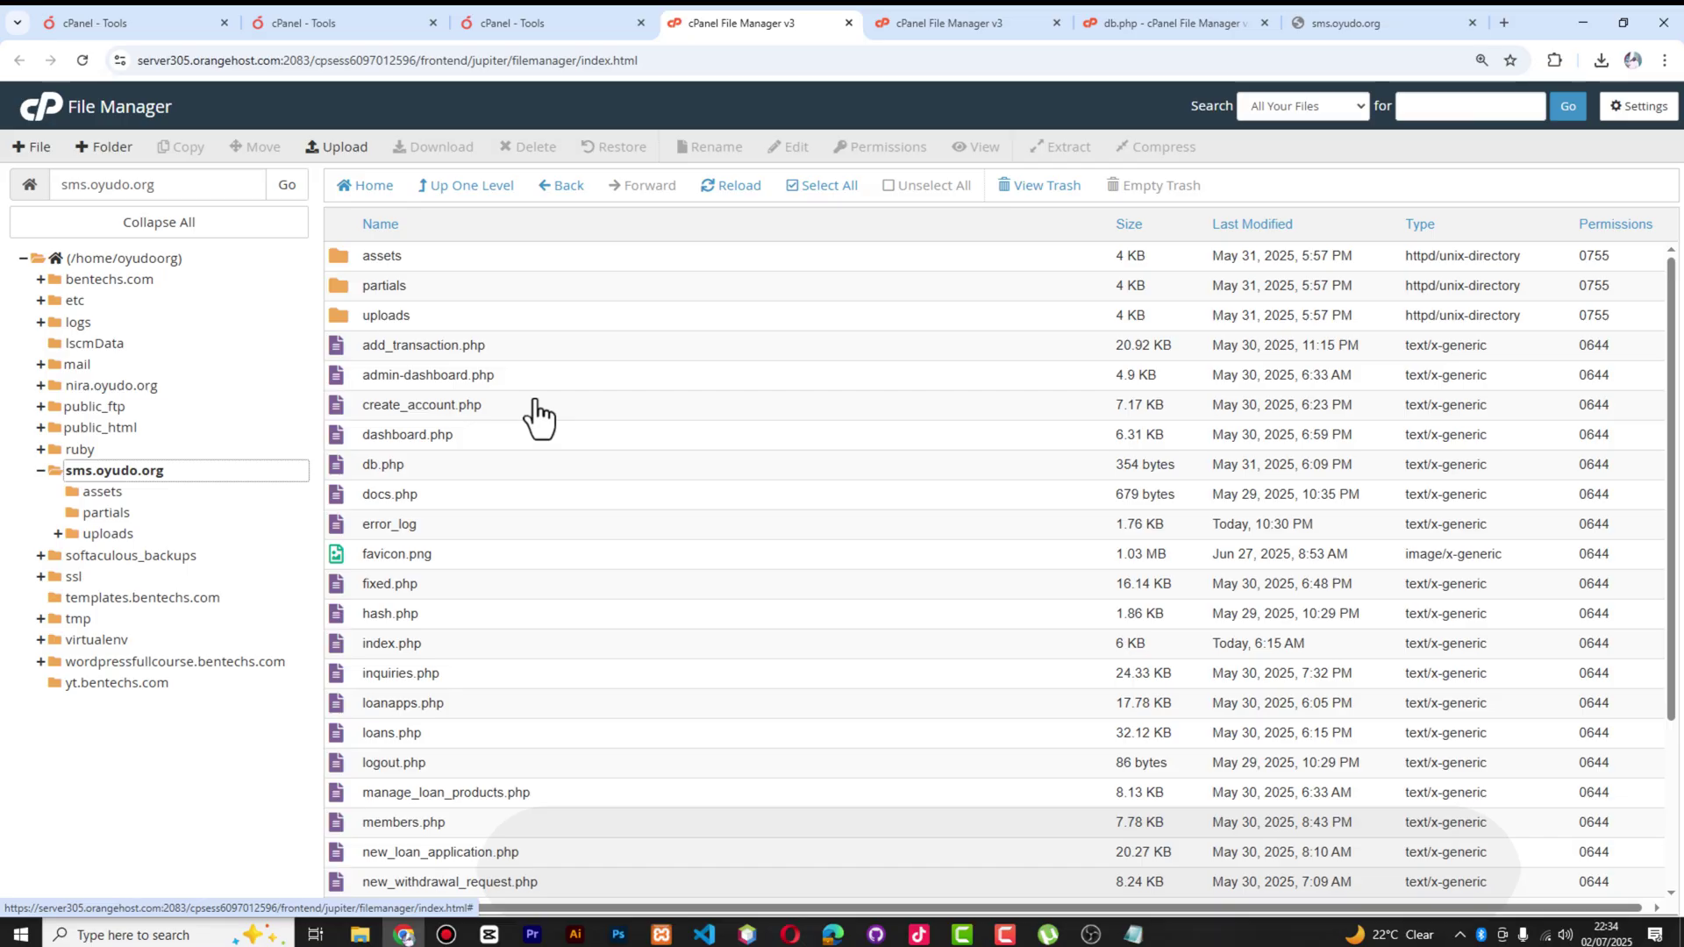
pyautogui.click(375, 467)
pyautogui.rightClick(428, 470)
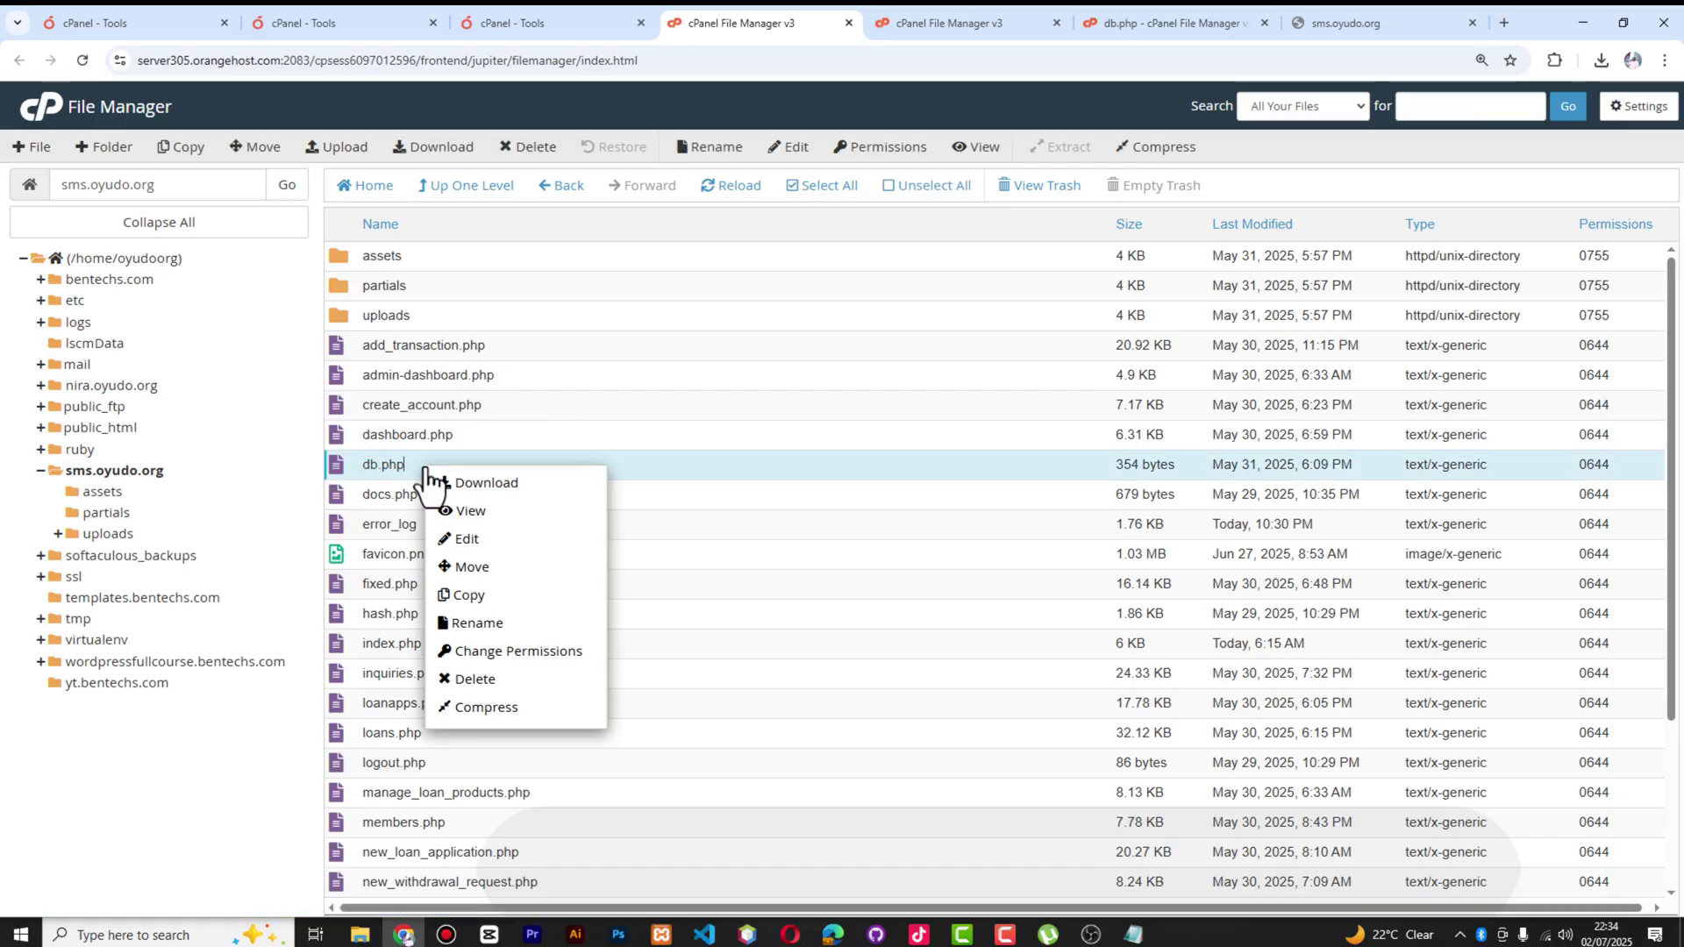
pyautogui.click(481, 541)
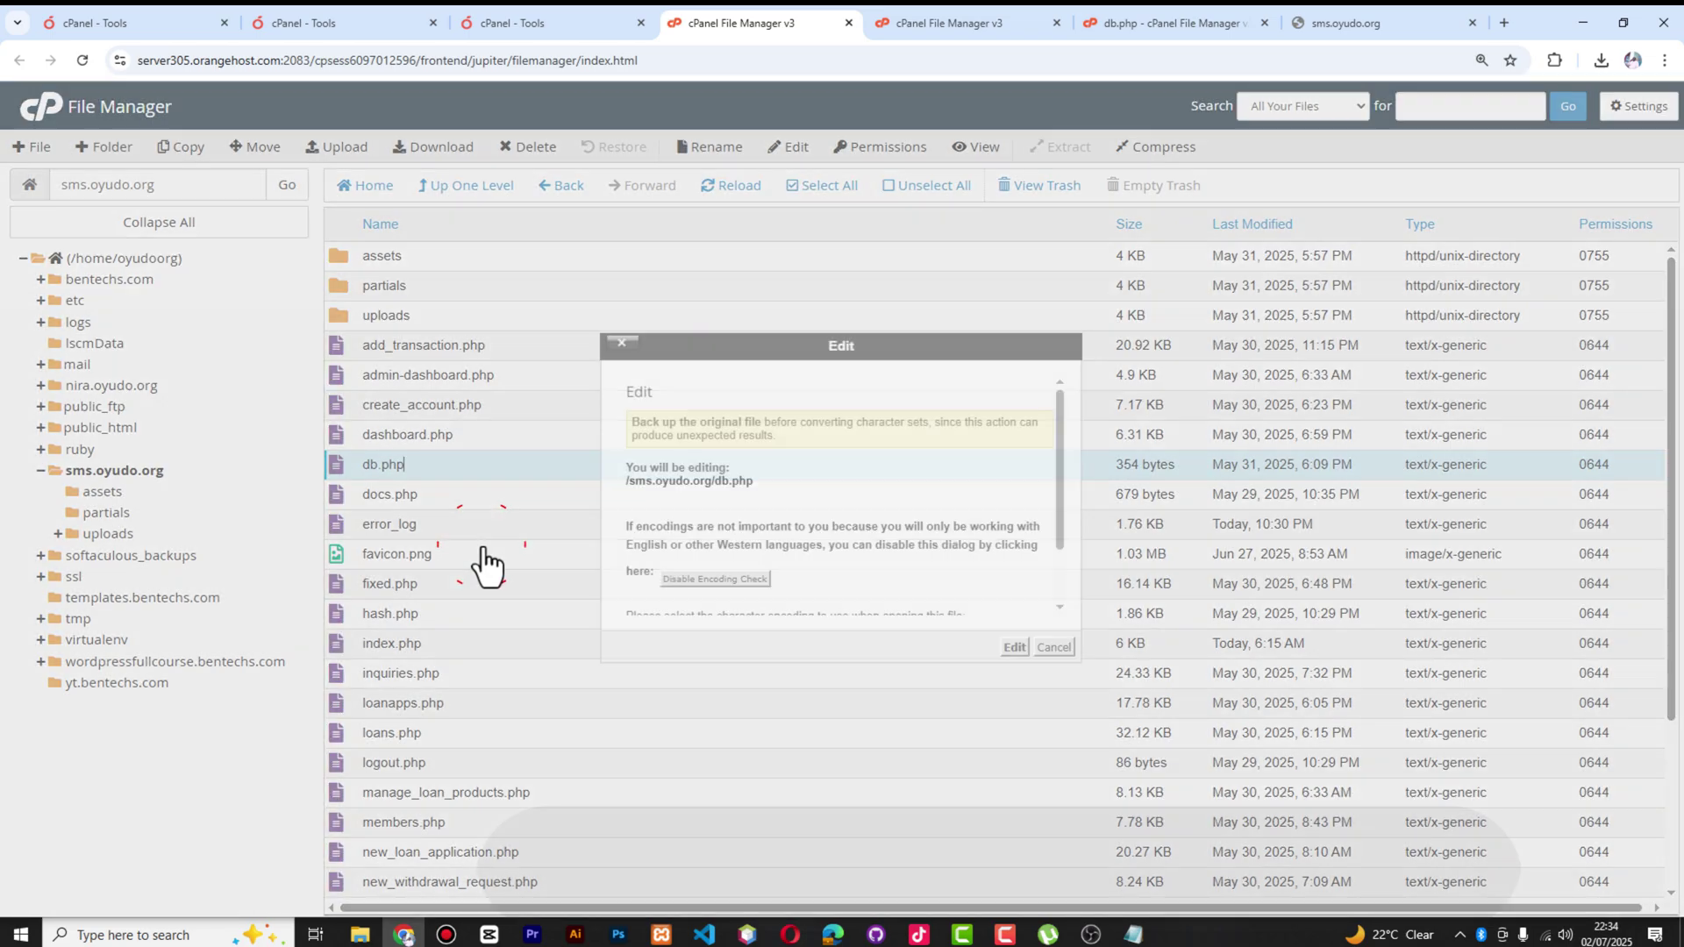
pyautogui.click(1013, 649)
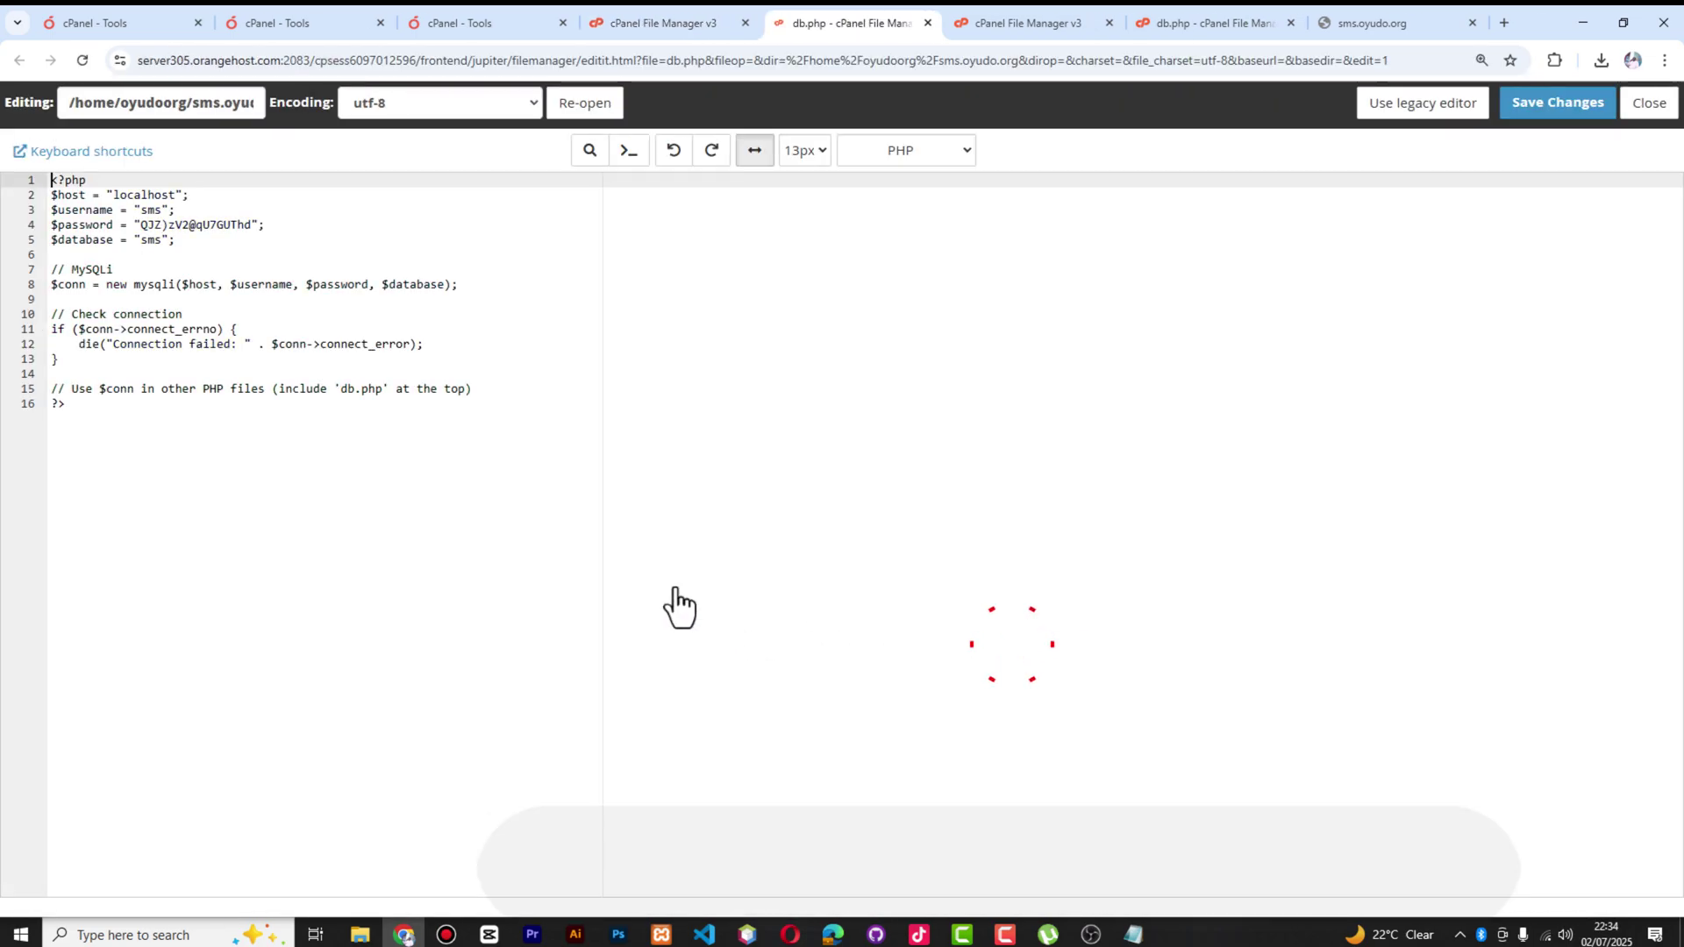
# Replace the database user on line 3 of db.php with oyudoorg_smsuser2 from the notes.
pyautogui.click(219, 268)
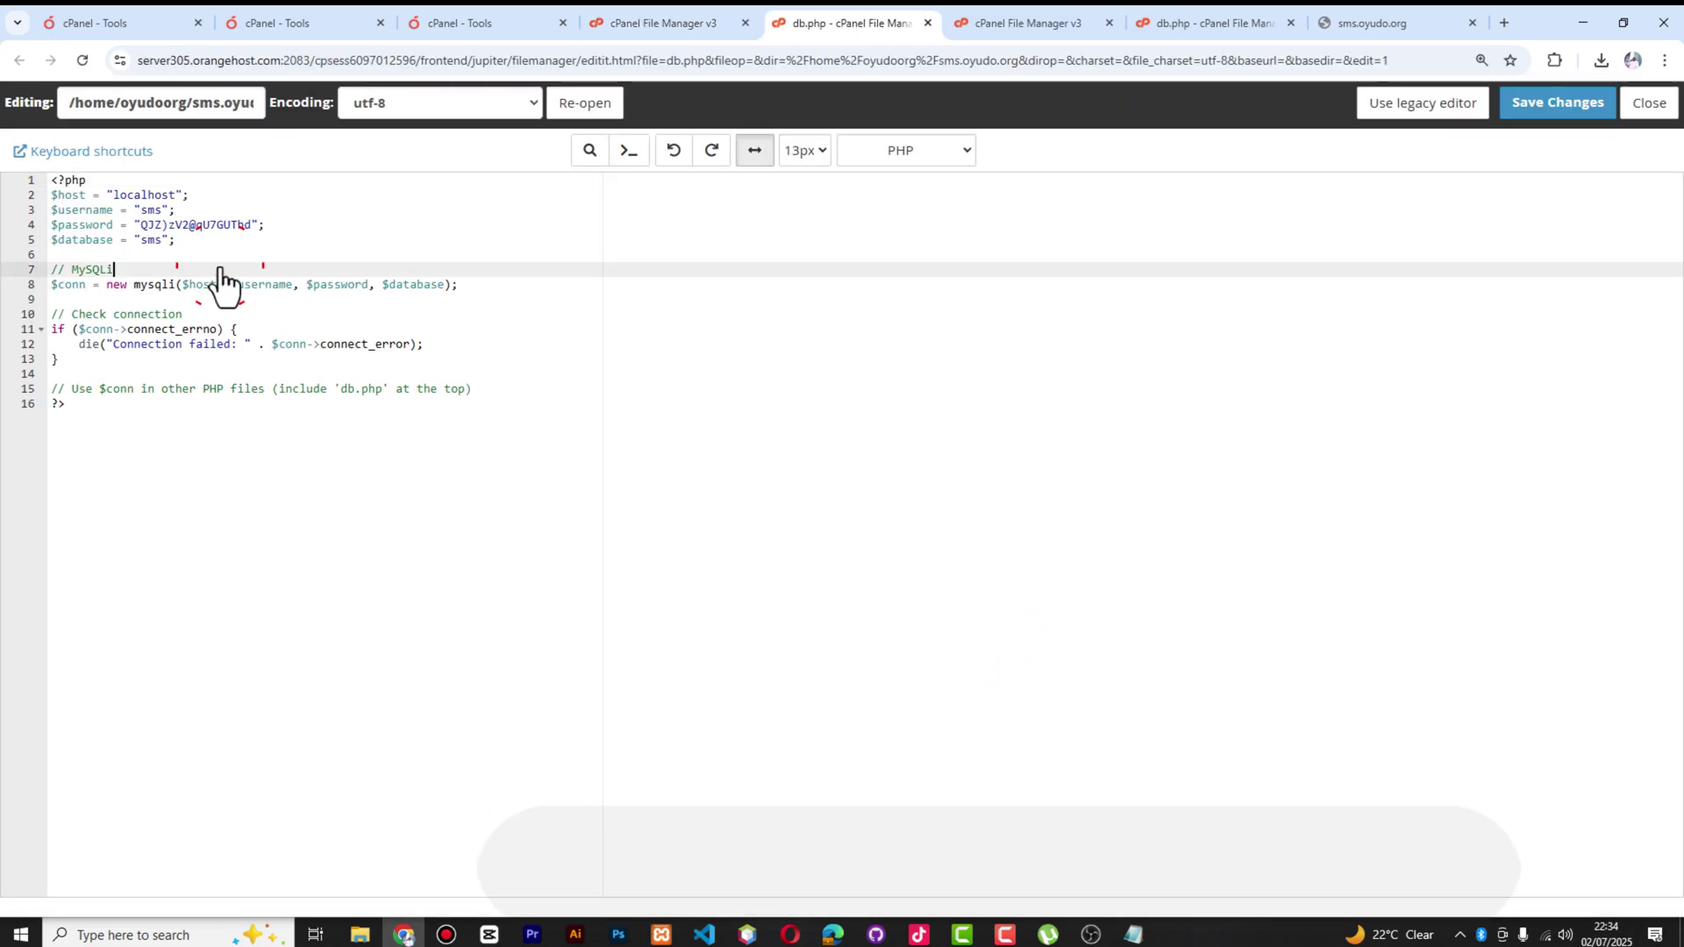
pyautogui.hotkey('ctrl', '+')
pyautogui.hotkey('ctrl', '+')
pyautogui.hotkey('ctrl', '+')
pyautogui.hotkey('ctrl', '+')
pyautogui.click(279, 309)
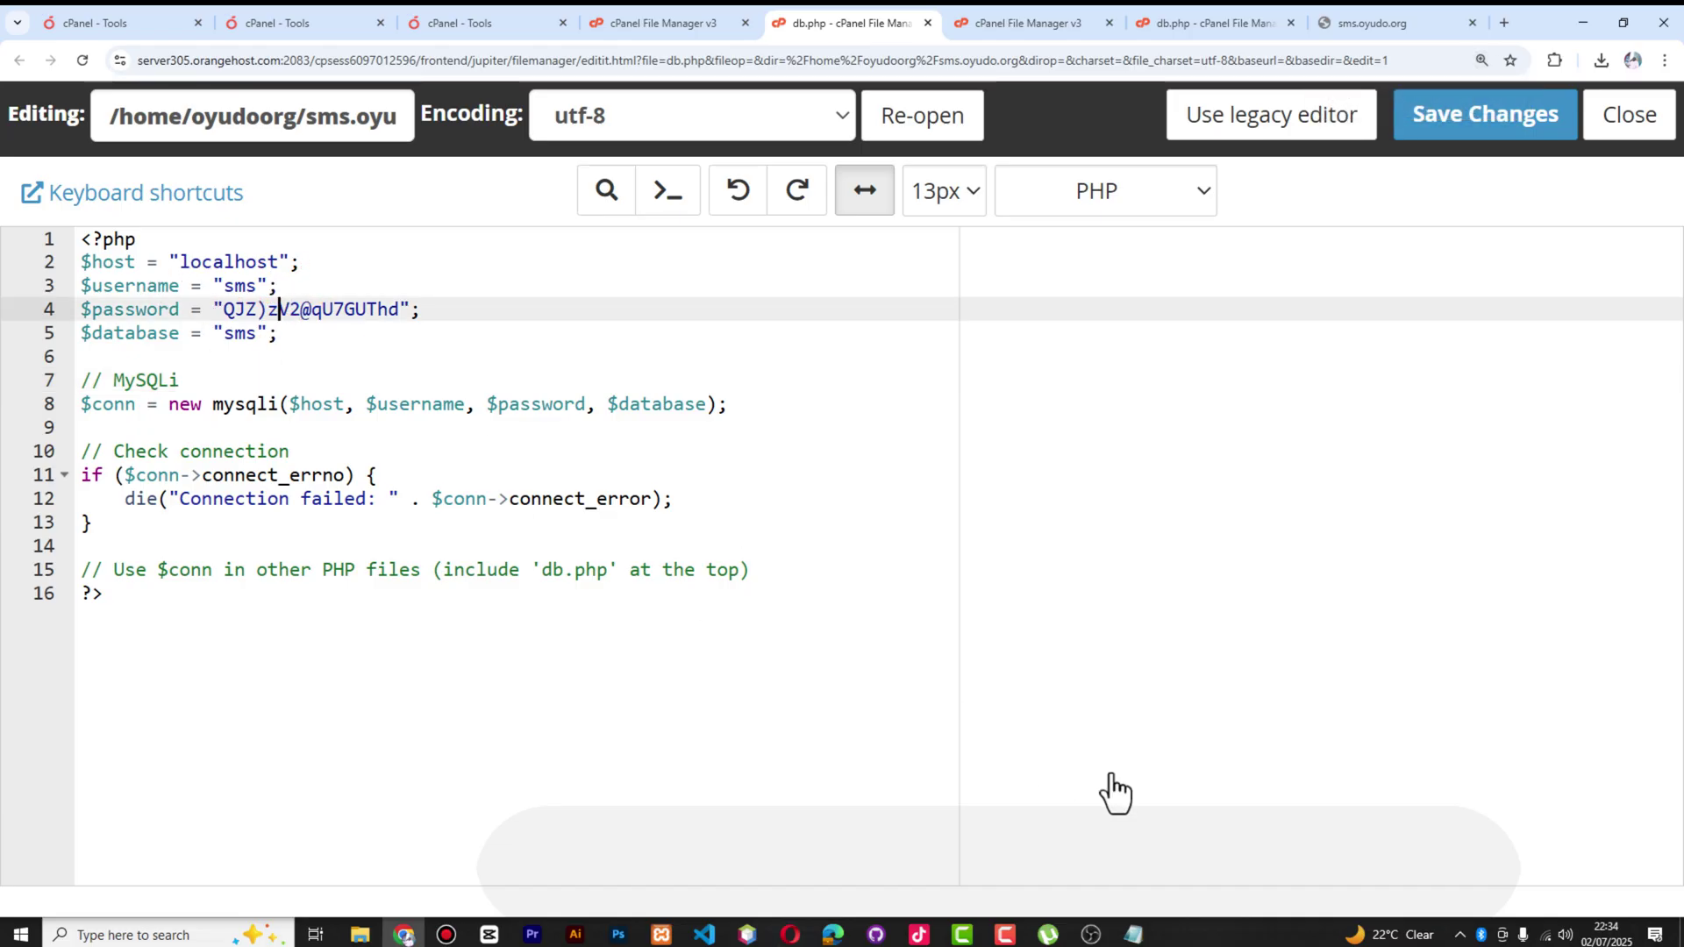
pyautogui.click(1133, 934)
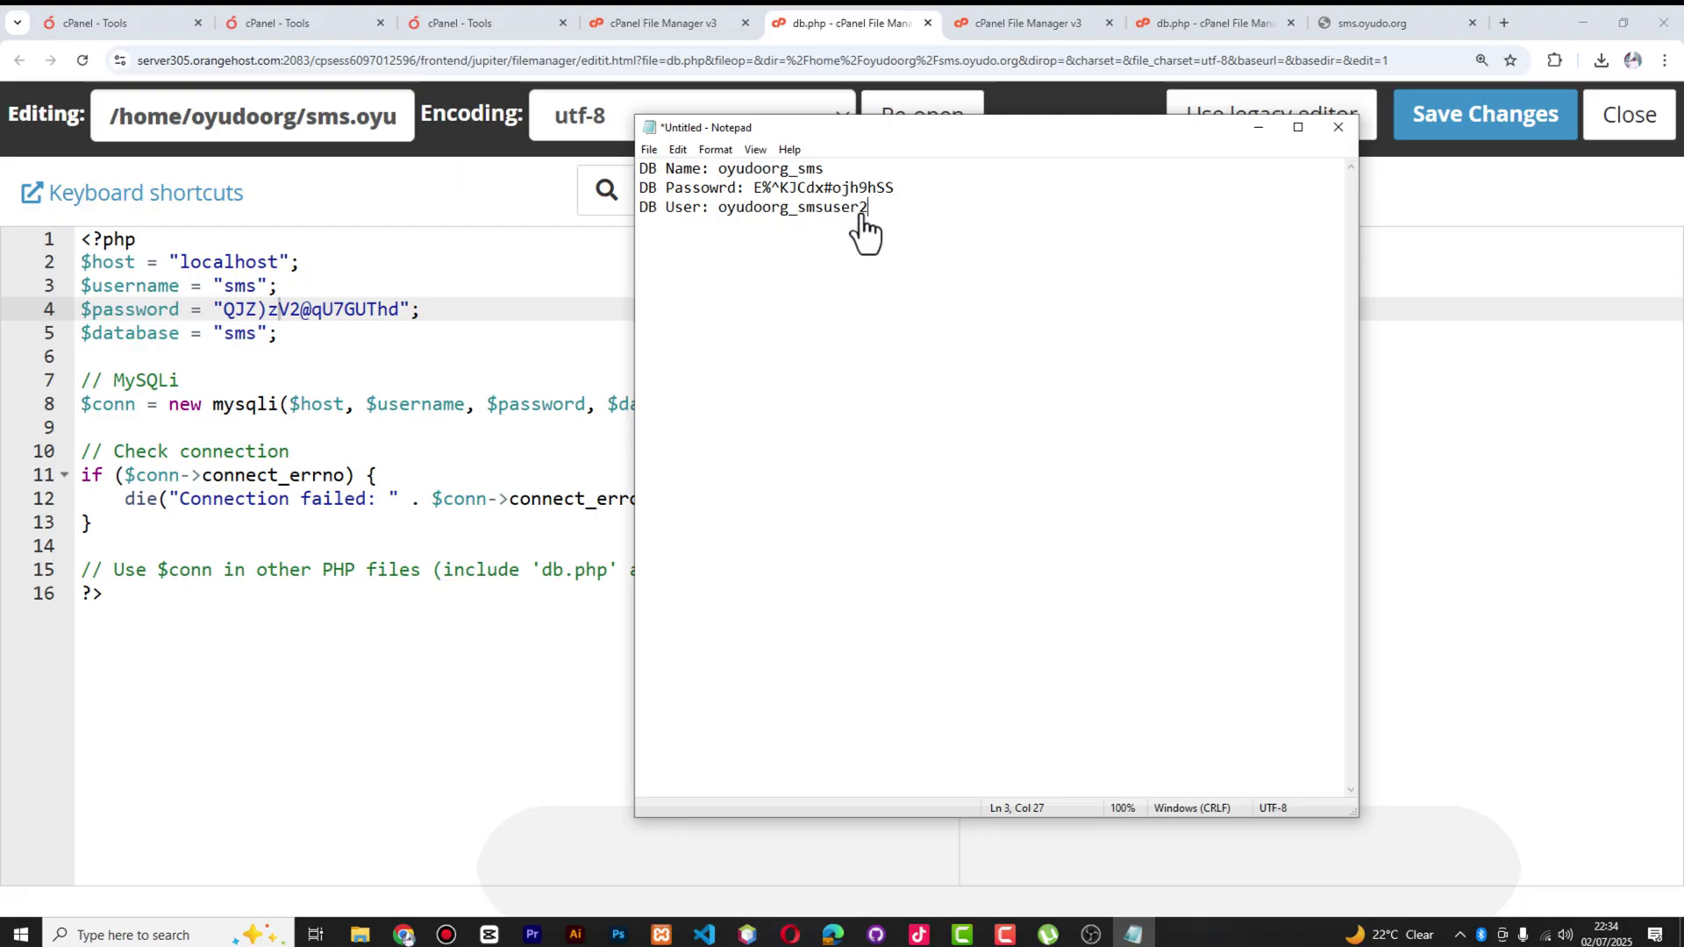
pyautogui.moveTo(719, 211); pyautogui.dragTo(884, 215)
pyautogui.rightClick(849, 214)
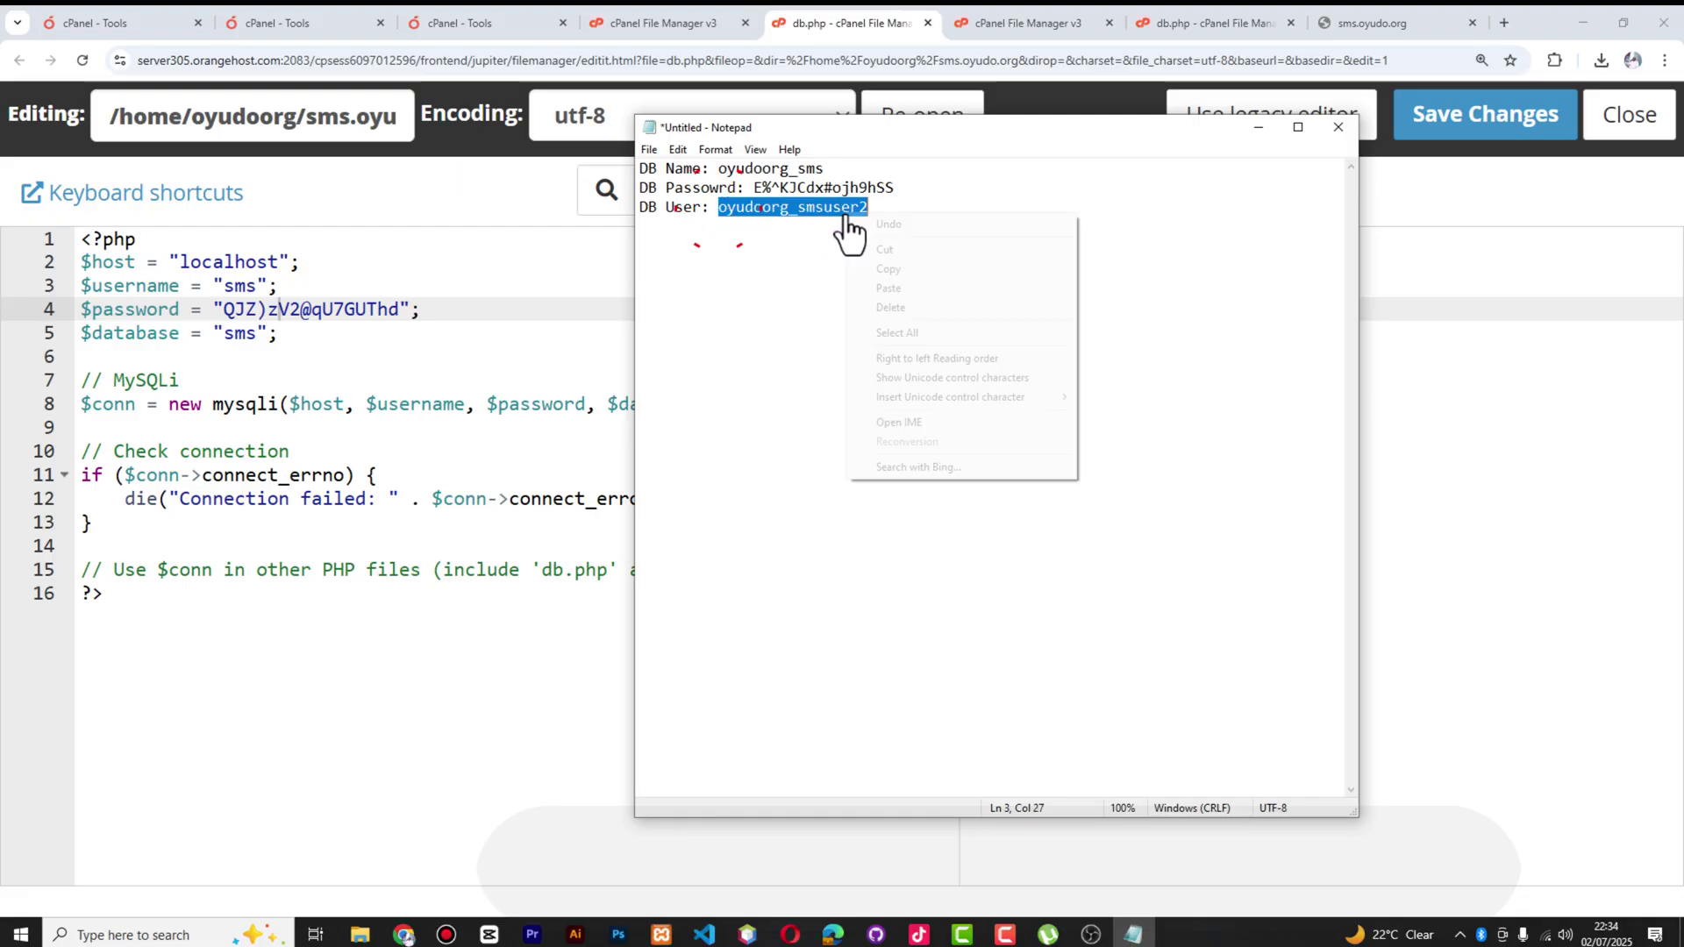
pyautogui.click(884, 269)
pyautogui.click(234, 304)
pyautogui.doubleClick(233, 284)
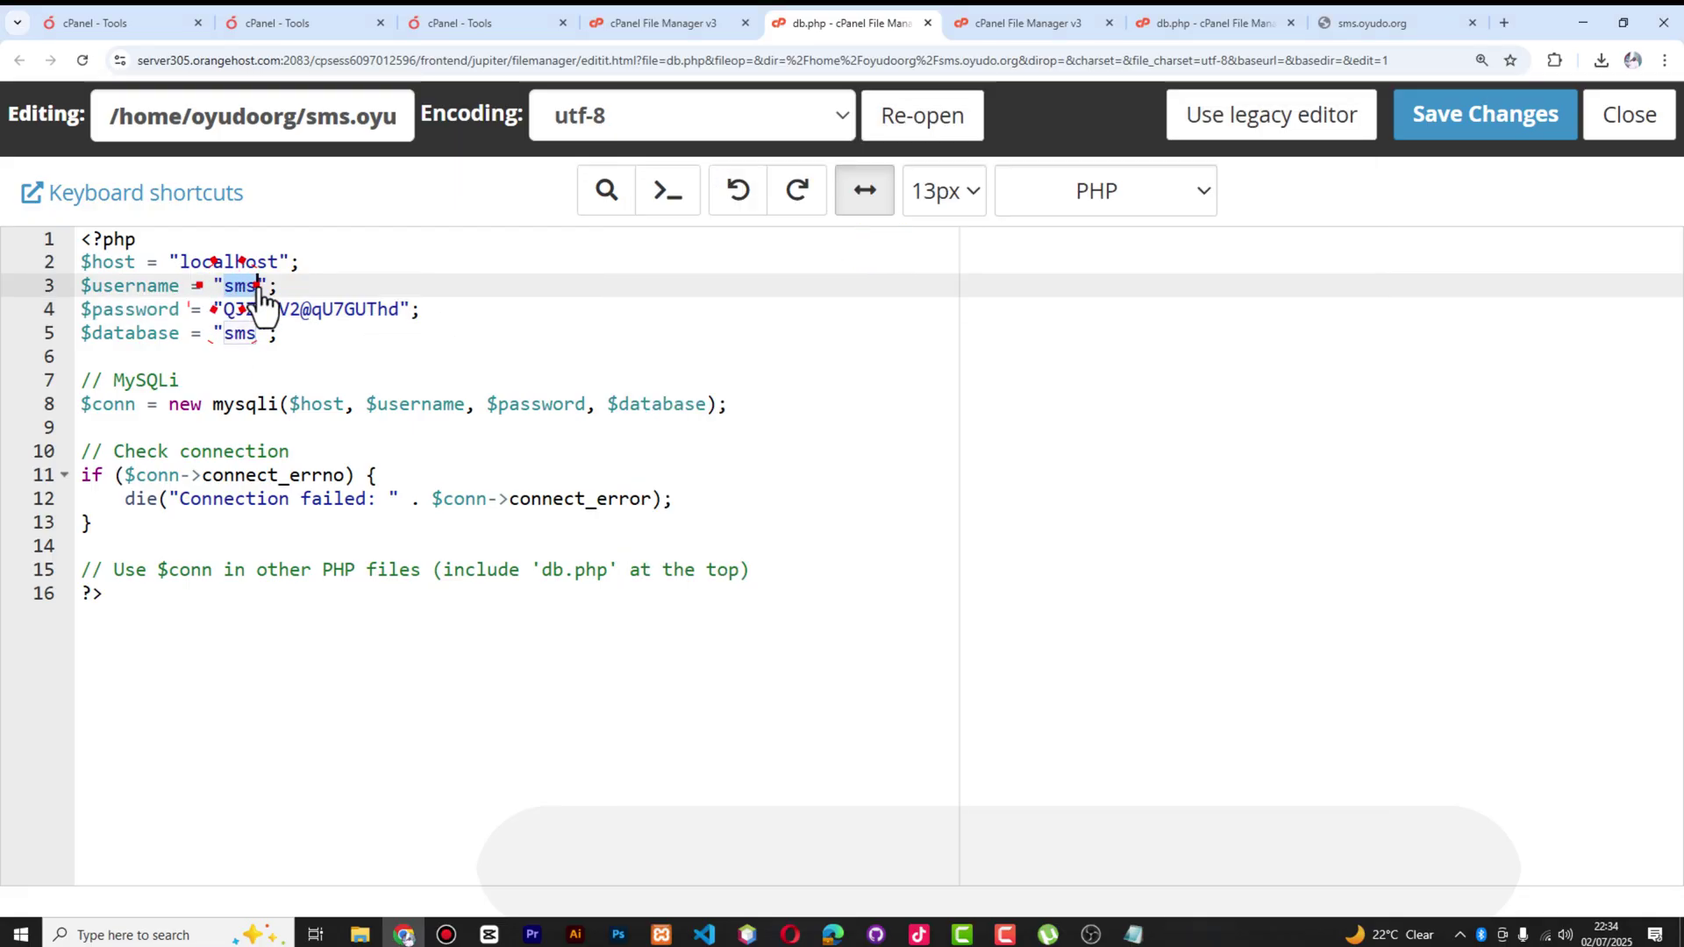
pyautogui.hotkey('ctrl', 'v')
pyautogui.click(445, 355)
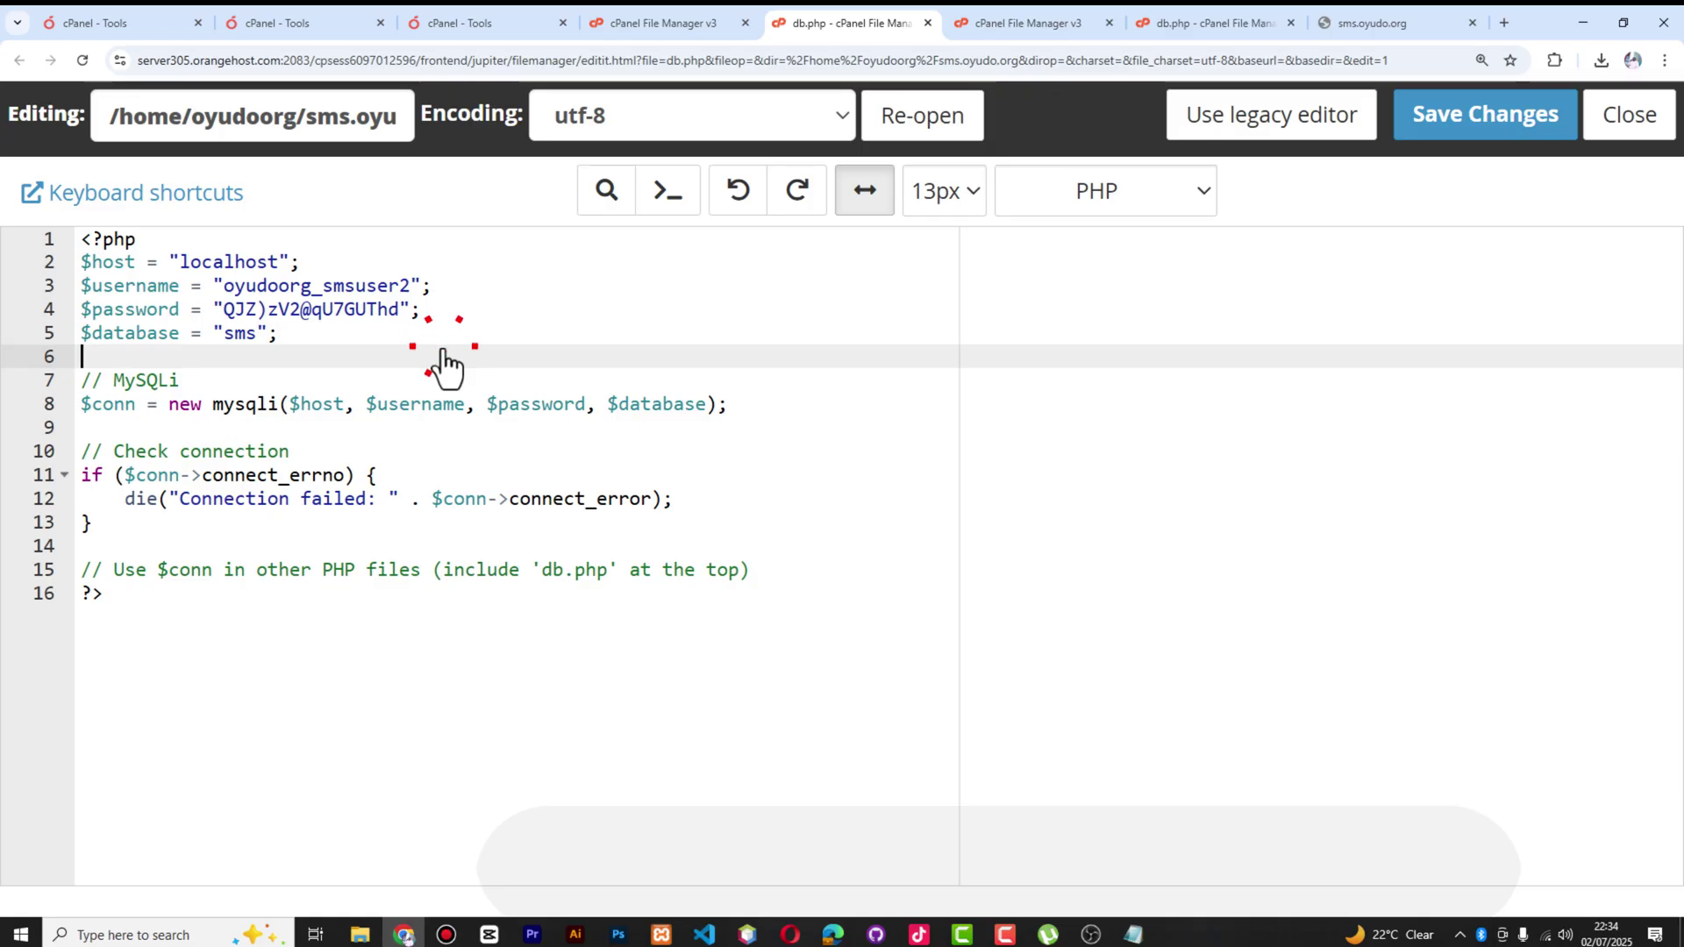
# Paste the new database password from the notes over line 4's old password.
pyautogui.hotkey('alt', 'Tab')
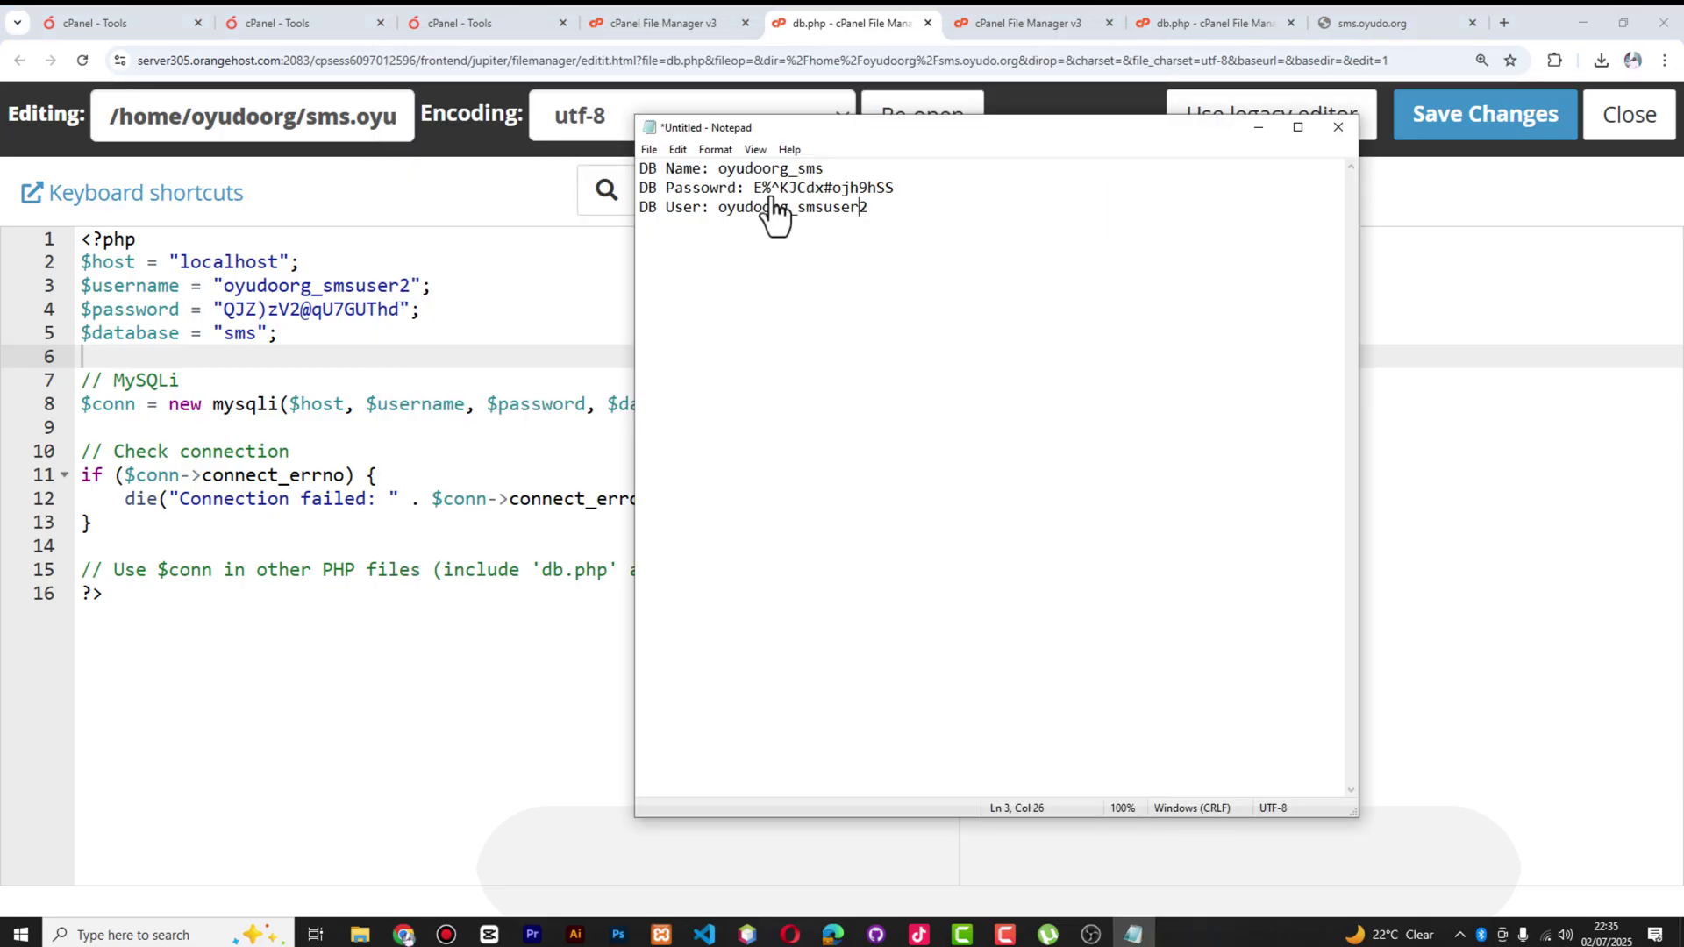
pyautogui.moveTo(755, 188); pyautogui.dragTo(891, 193)
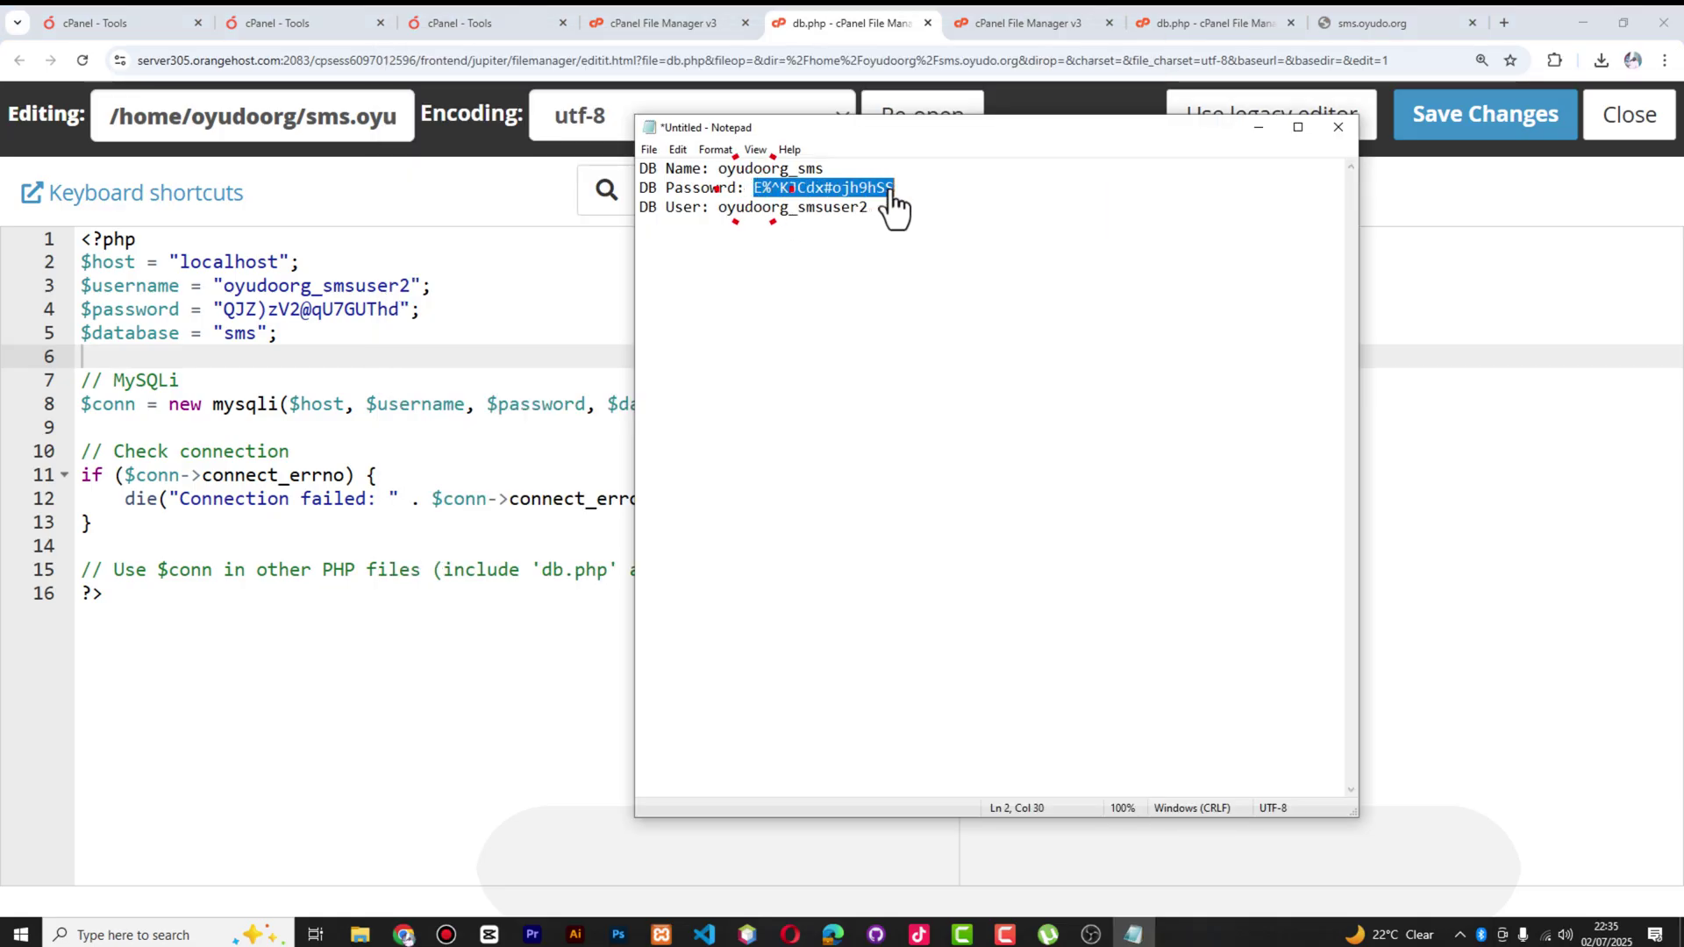
pyautogui.click(223, 309)
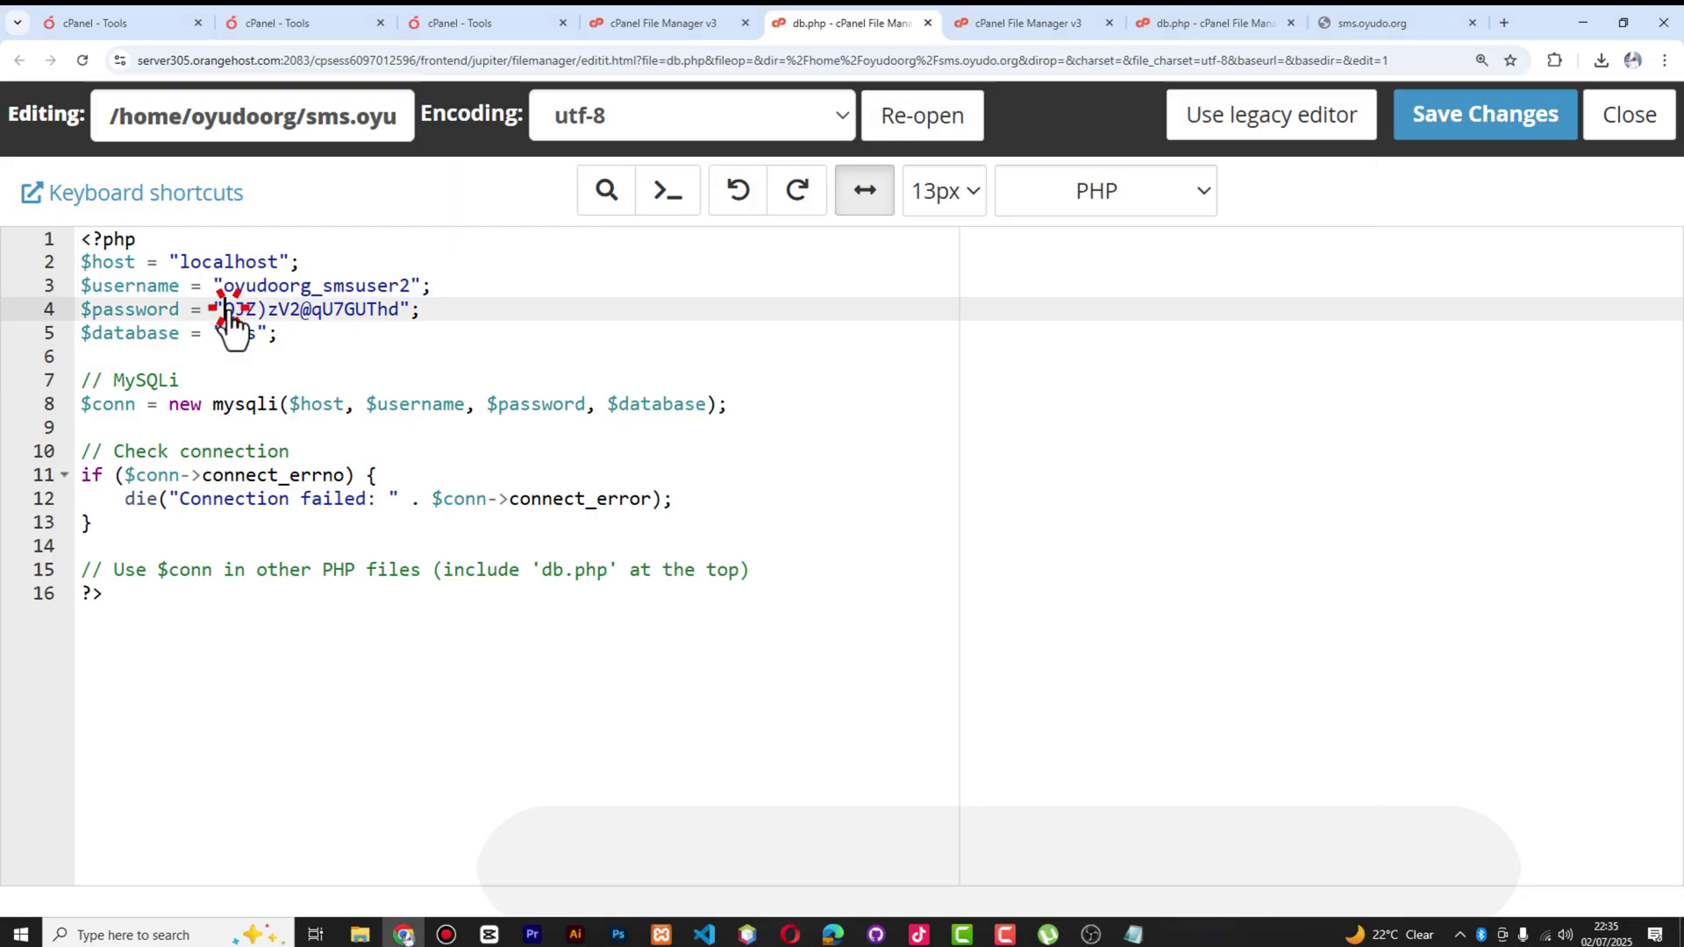
pyautogui.moveTo(224, 308); pyautogui.dragTo(404, 313)
pyautogui.hotkey('ctrl', 'v')
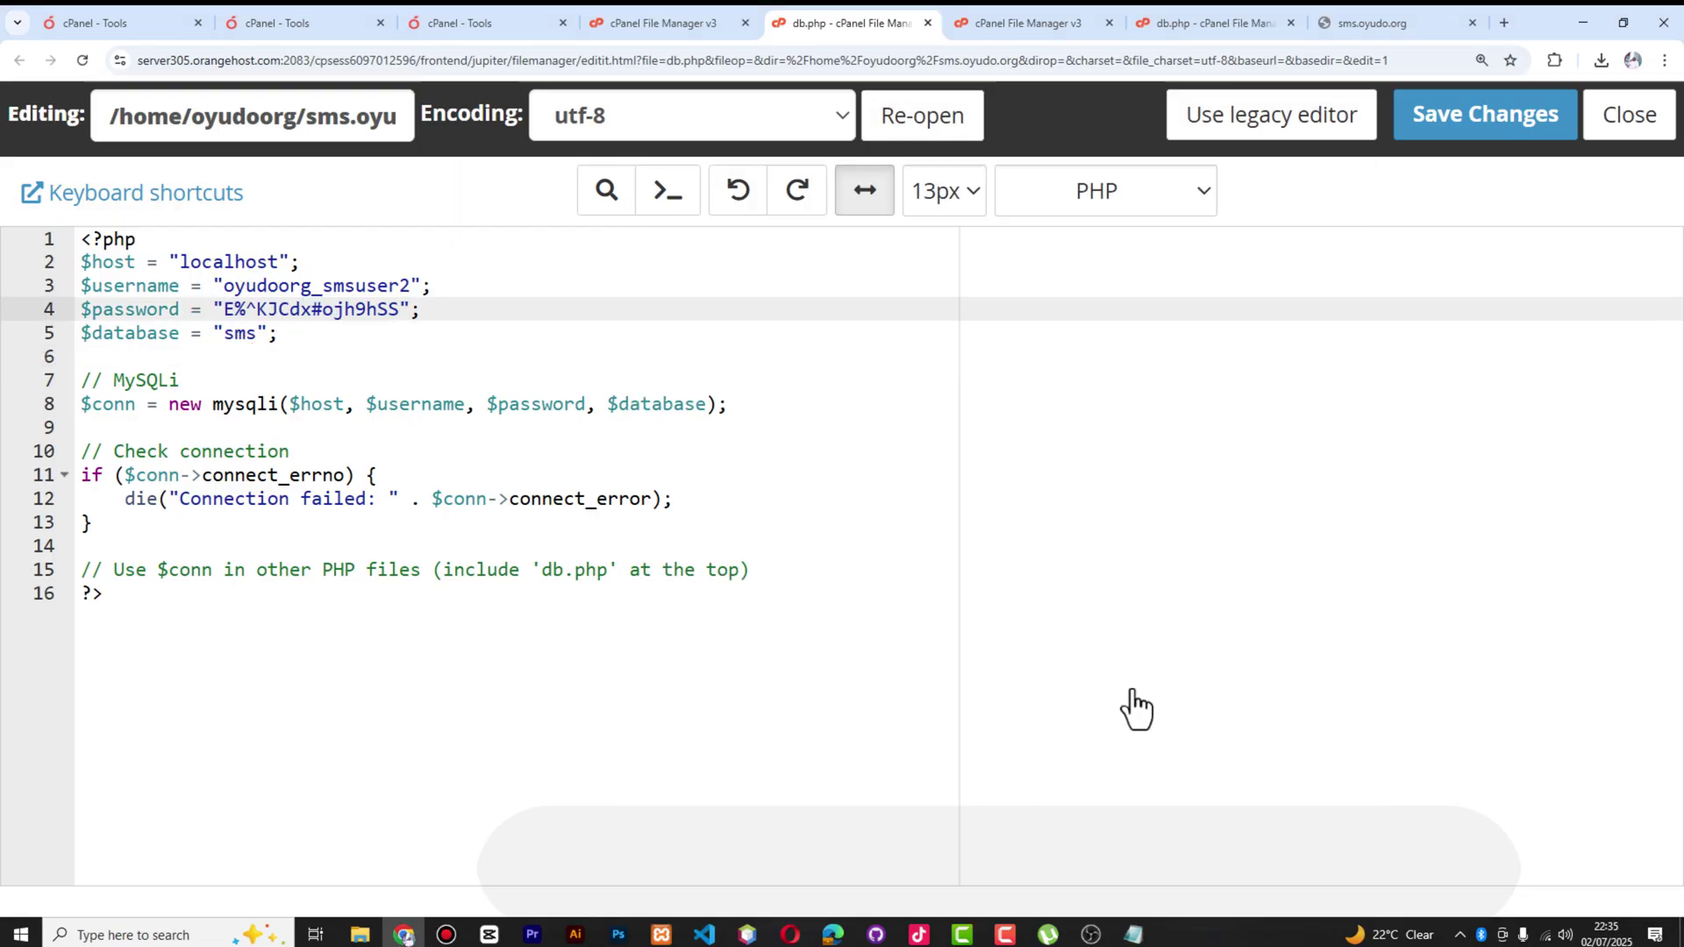
# Change the database name on line 5 from sms to oyudoorg_sms and save db.php.
pyautogui.click(1134, 934)
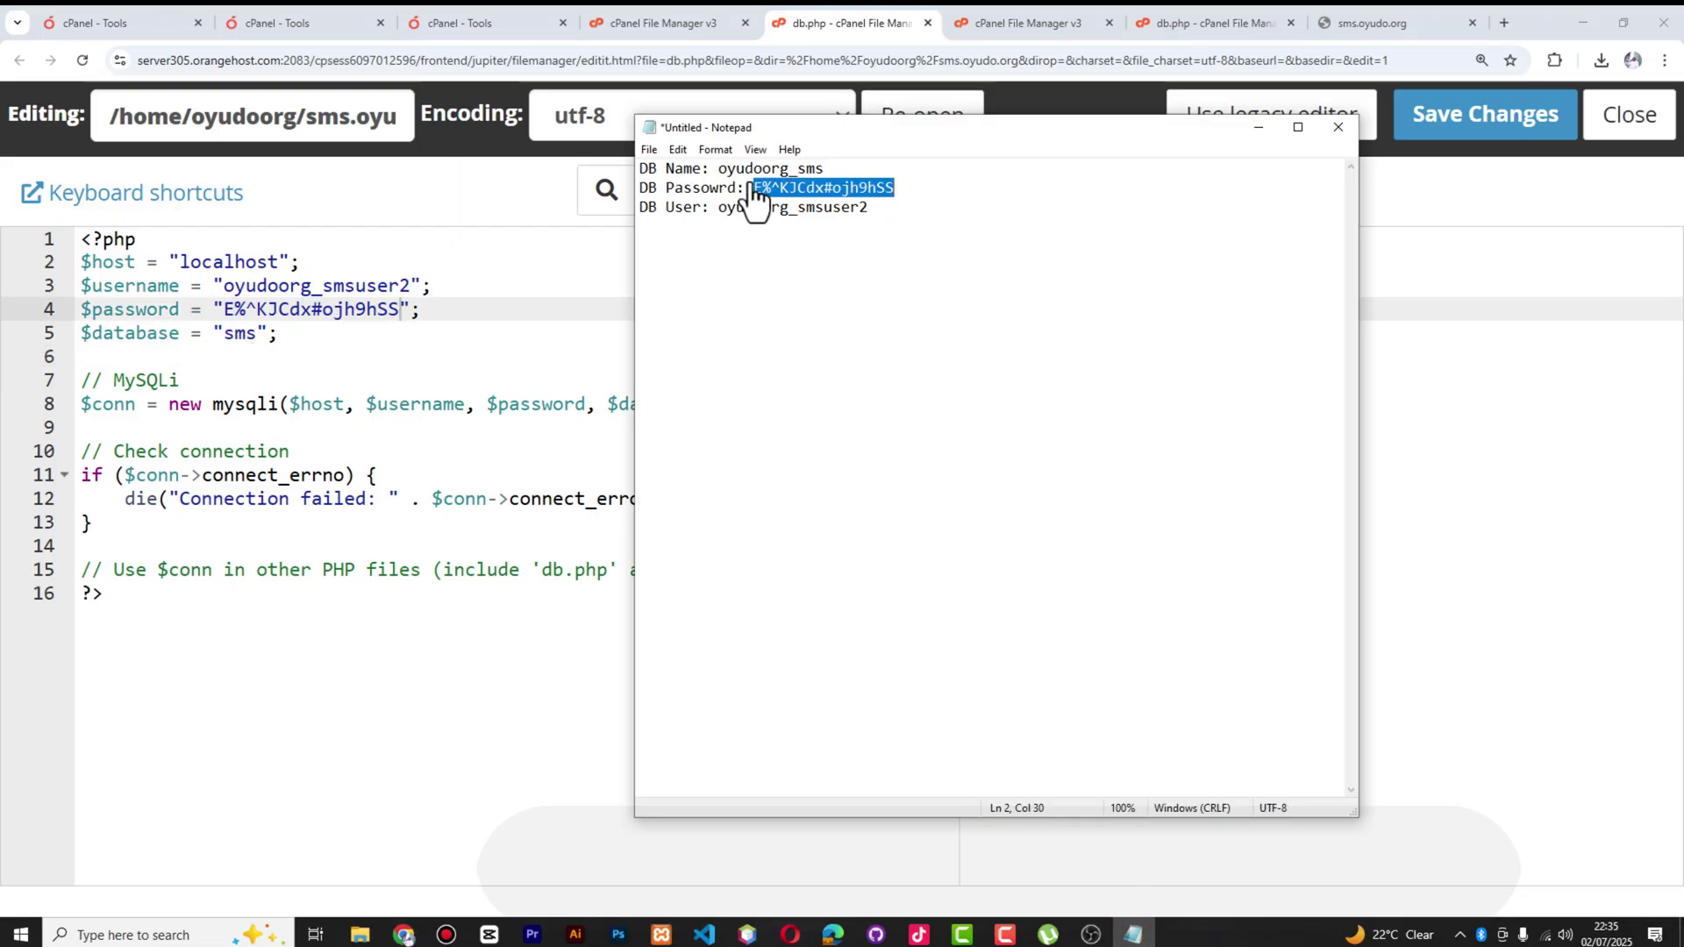
pyautogui.moveTo(719, 168); pyautogui.dragTo(824, 169)
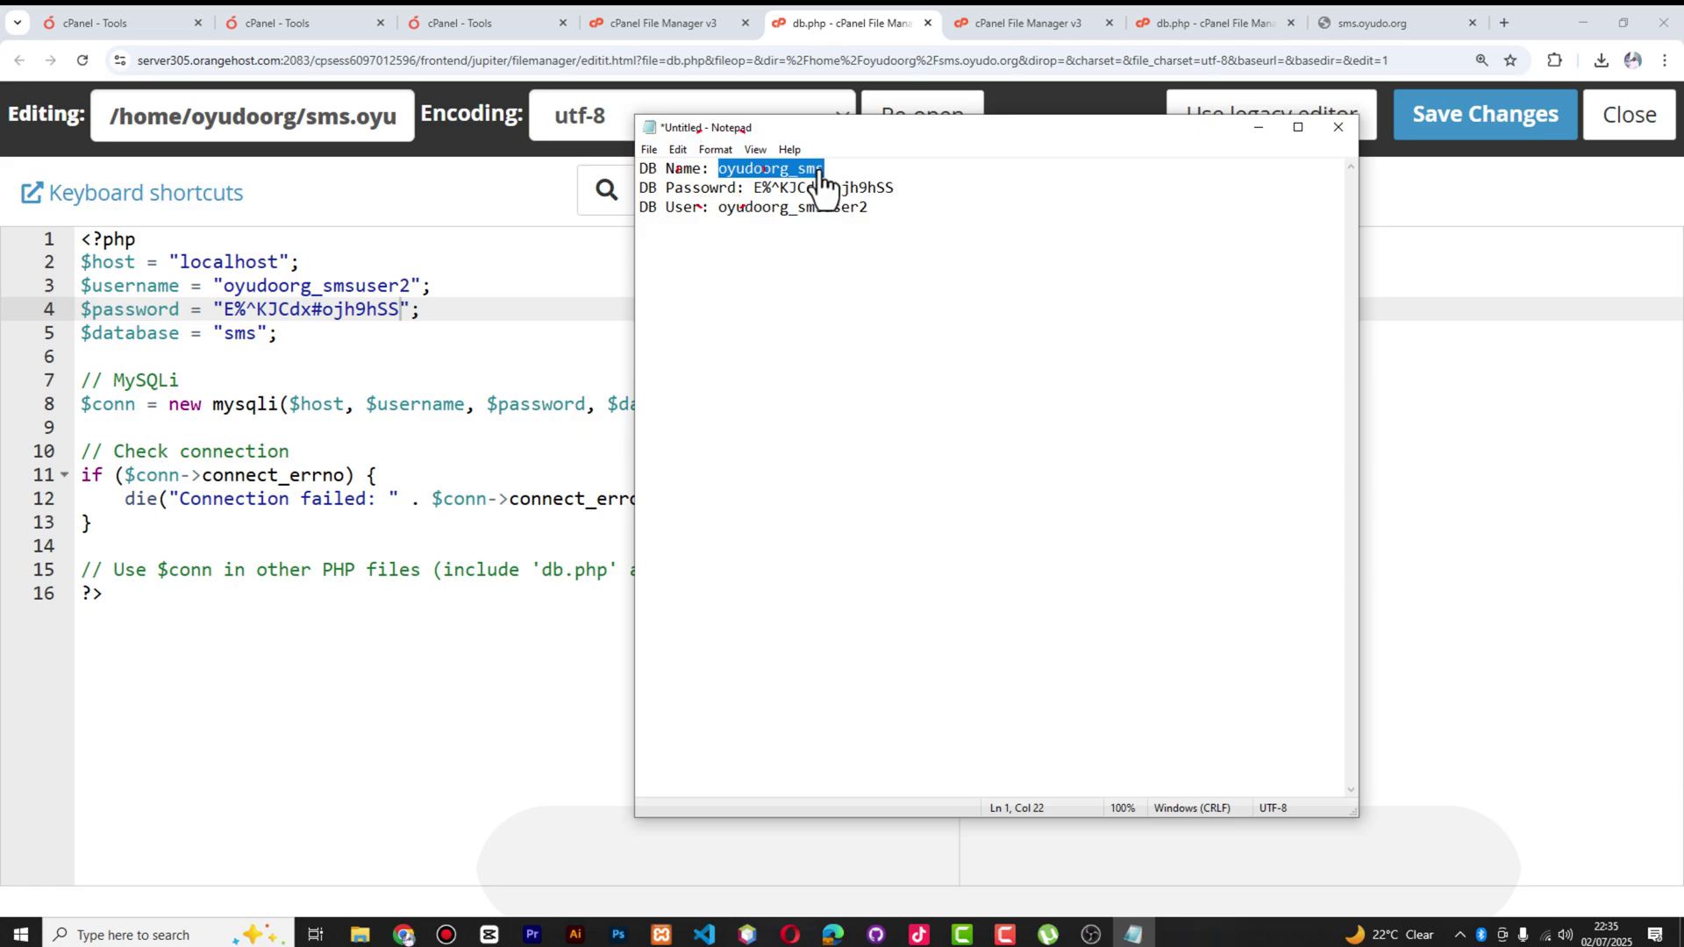
pyautogui.doubleClick(241, 334)
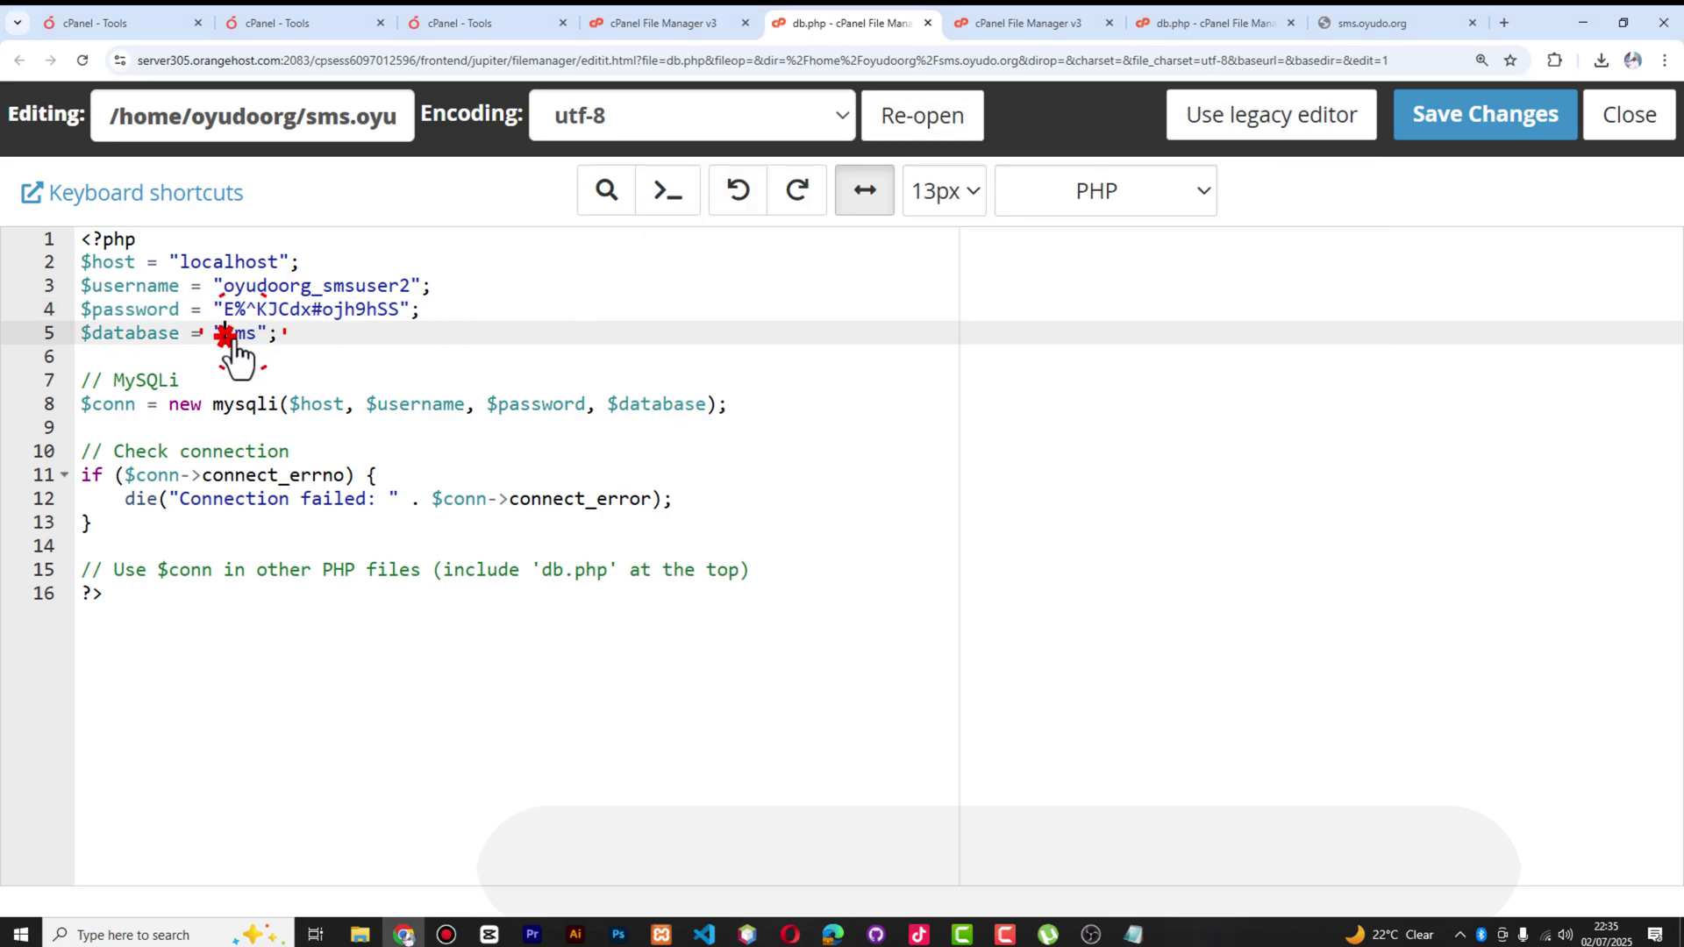
pyautogui.hotkey('ctrl', 'v')
pyautogui.click(401, 367)
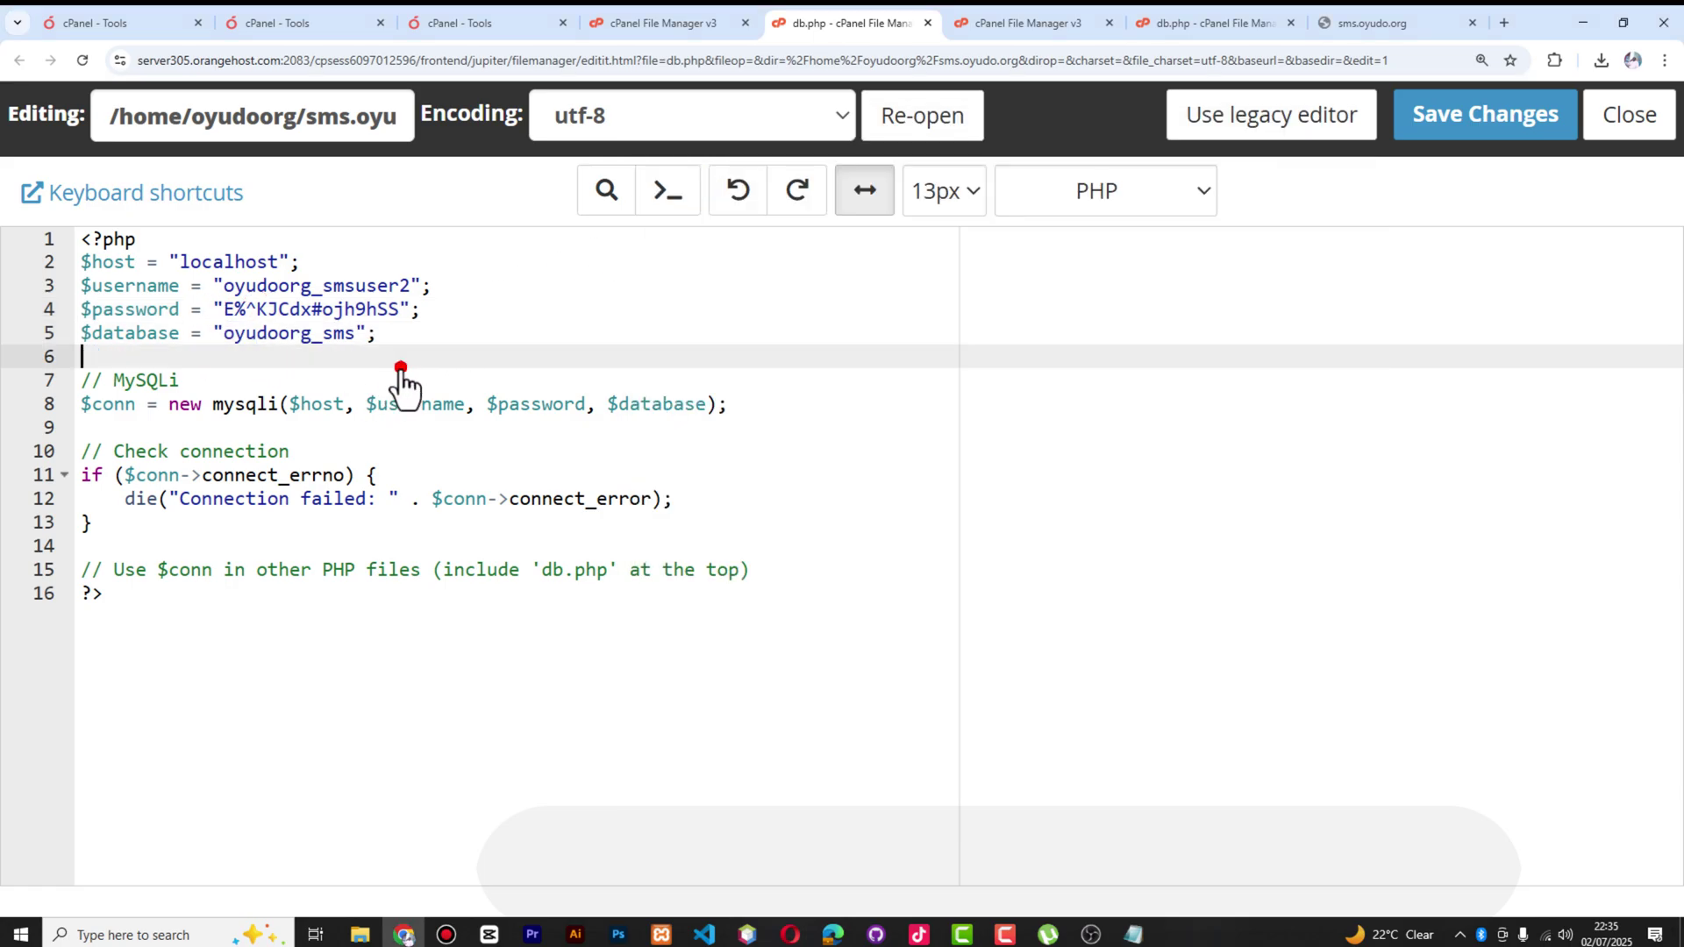
pyautogui.click(1440, 116)
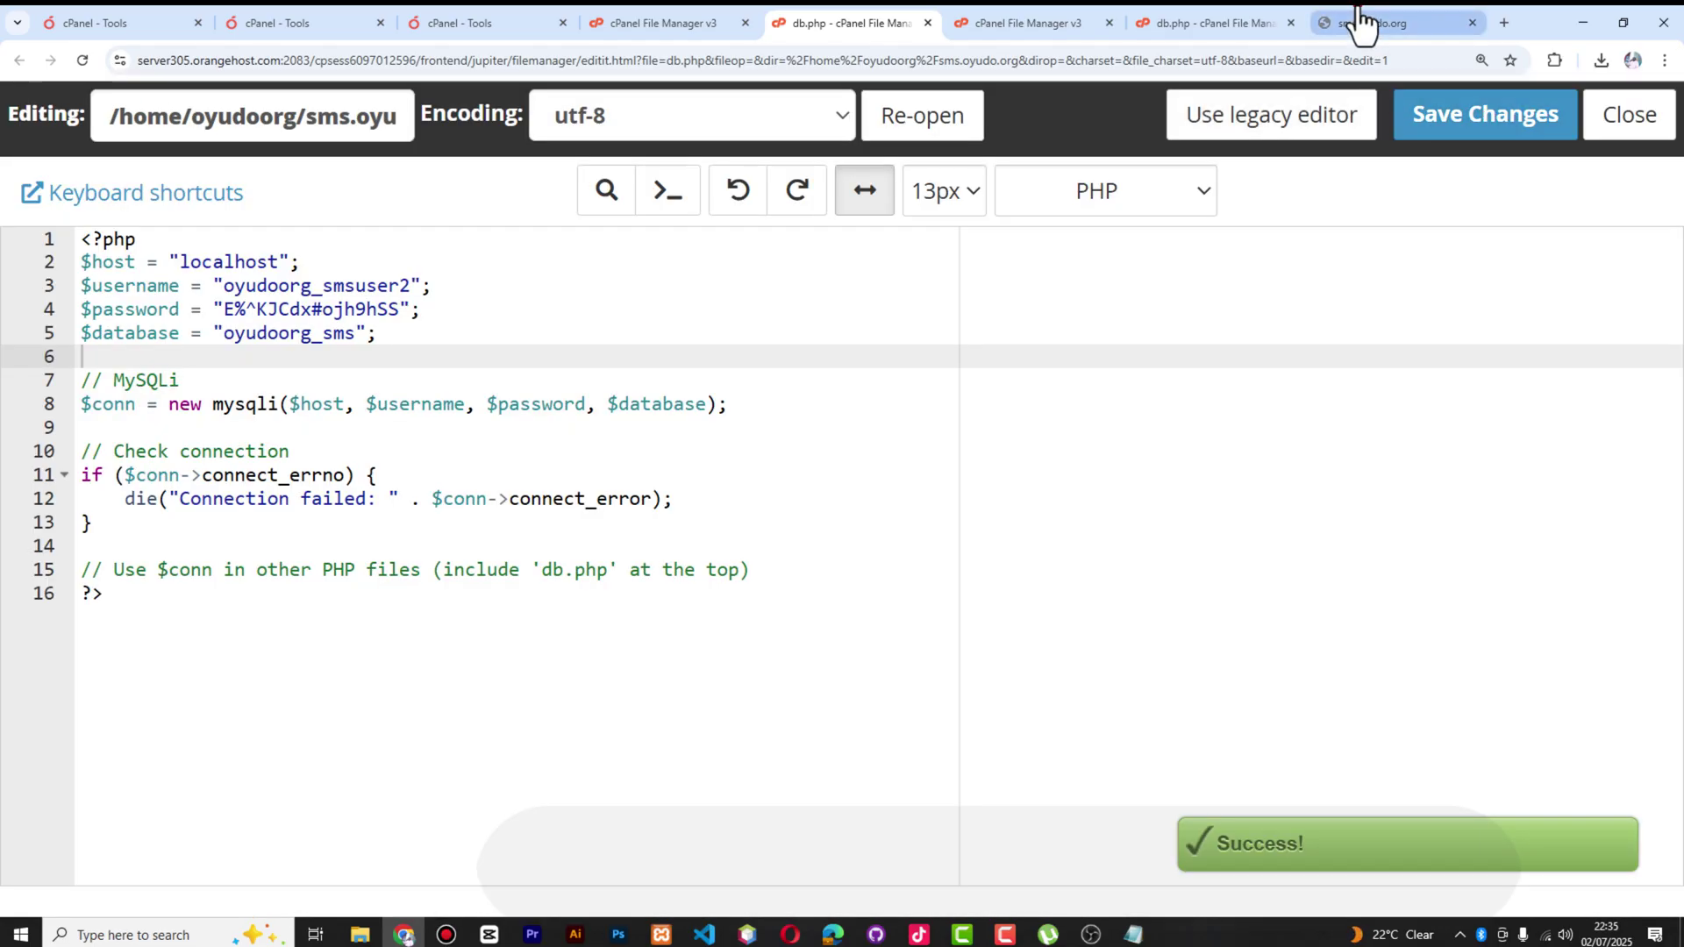
# Reload sms.oyudo.org, sign in with the saved Member login and PIN, then close the HTTP 500 tab.
pyautogui.click(1358, 23)
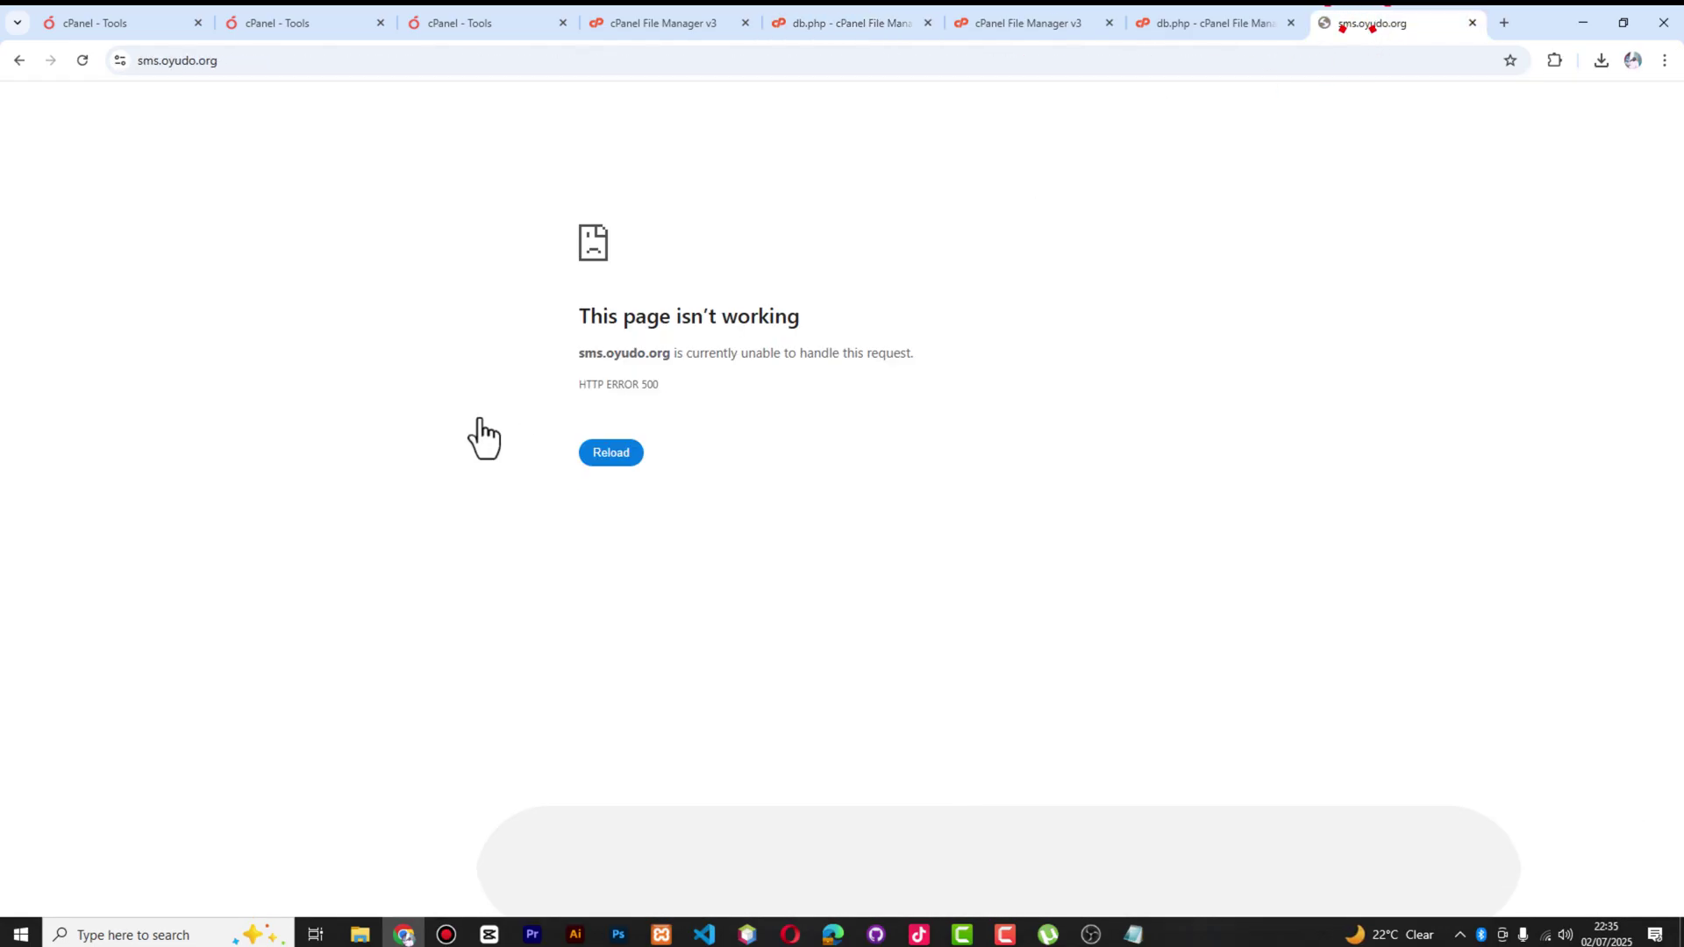
pyautogui.click(83, 61)
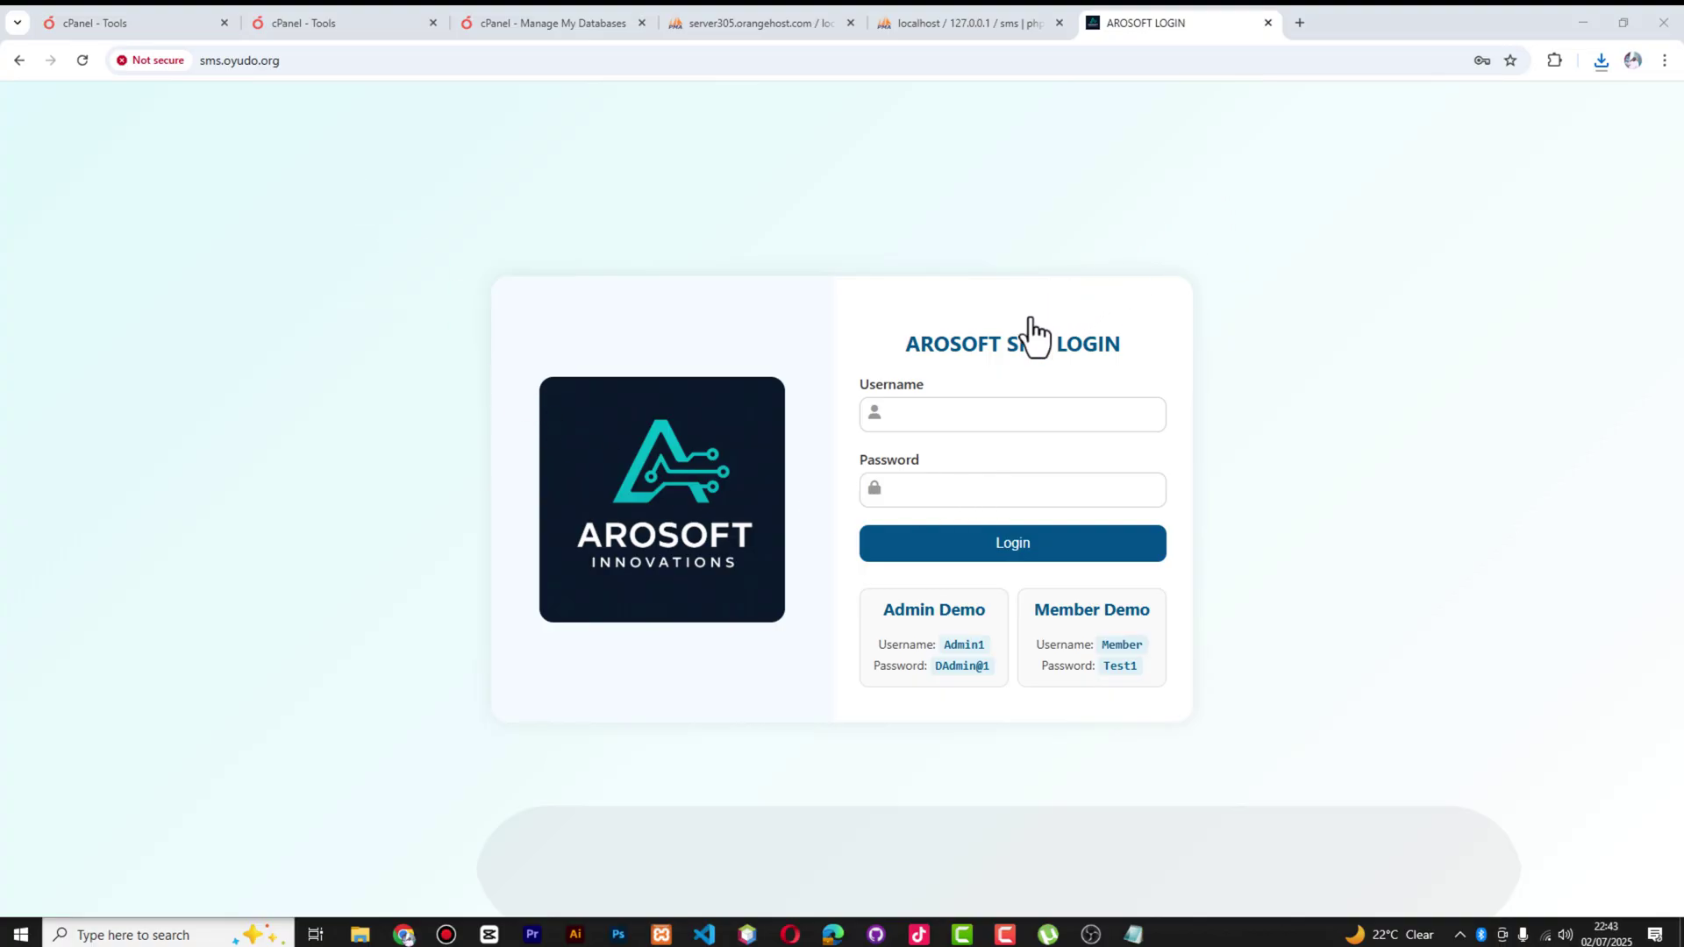
pyautogui.click(951, 420)
pyautogui.click(1006, 477)
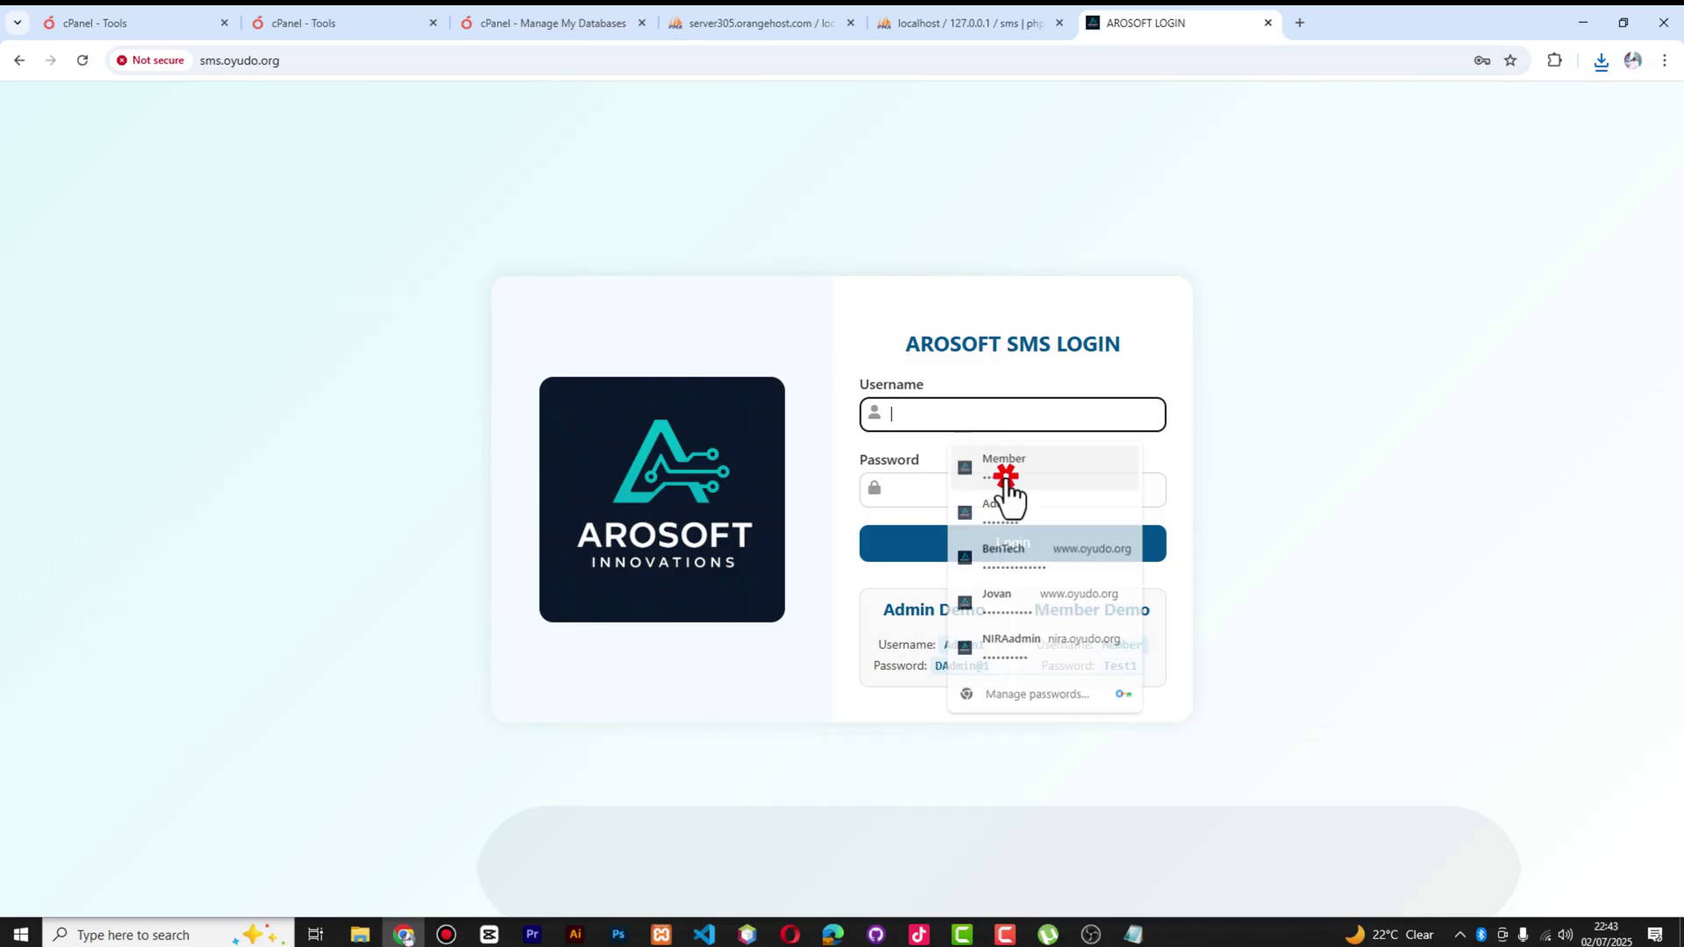
pyautogui.press('capslock')
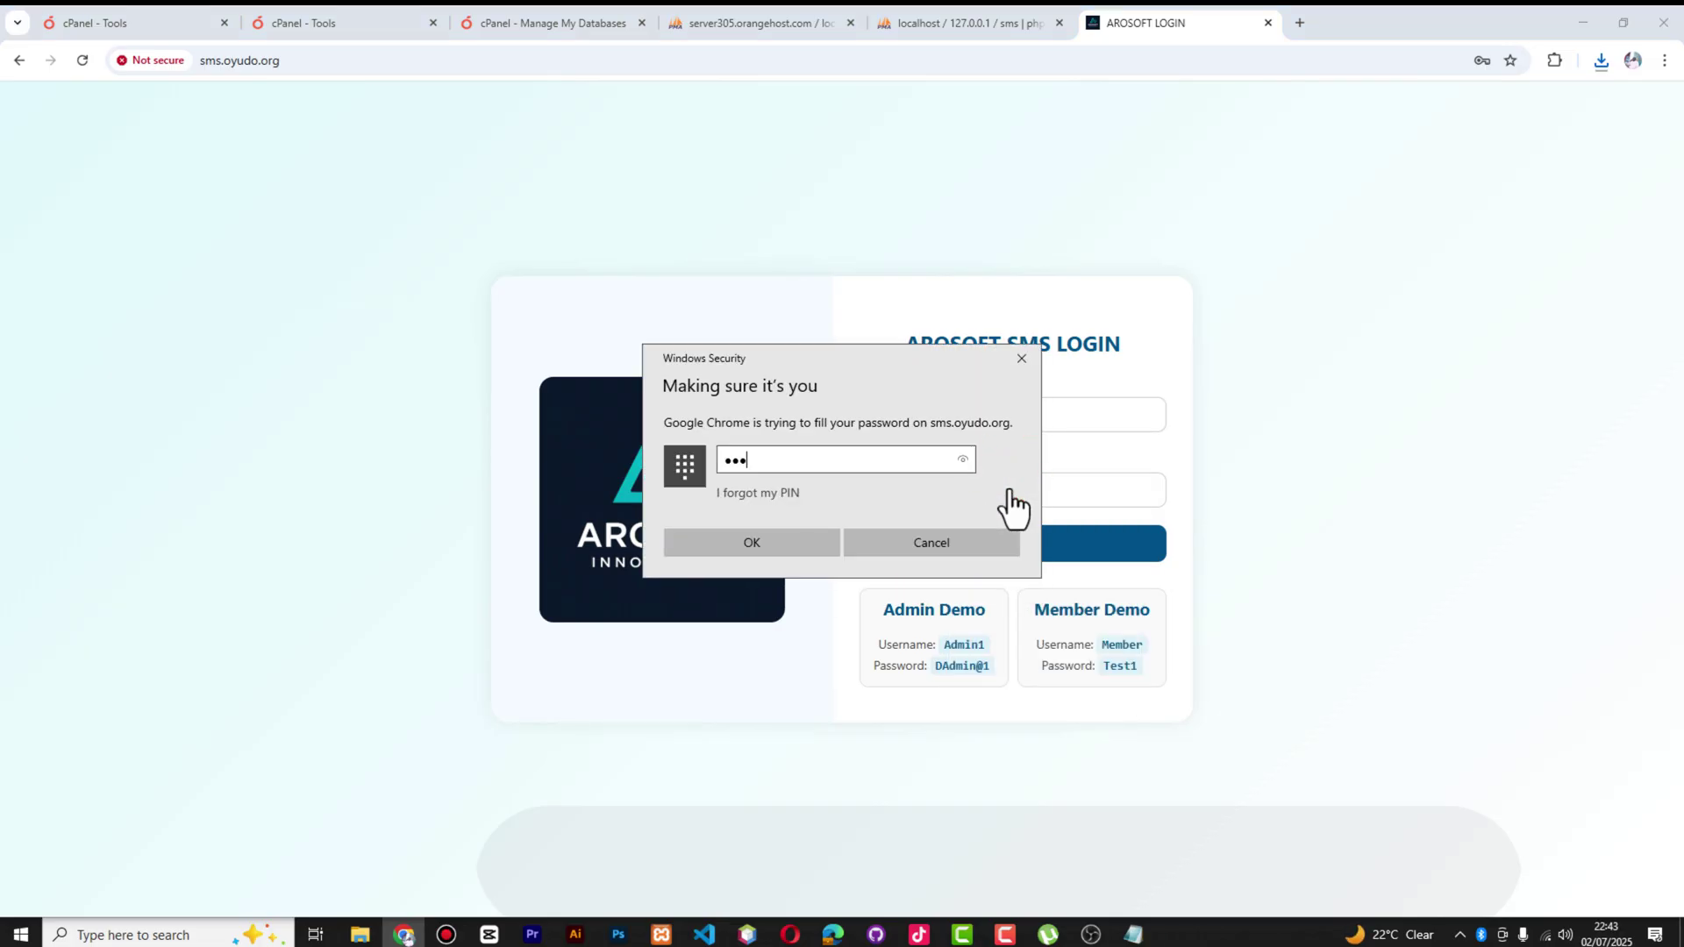
pyautogui.click(1044, 542)
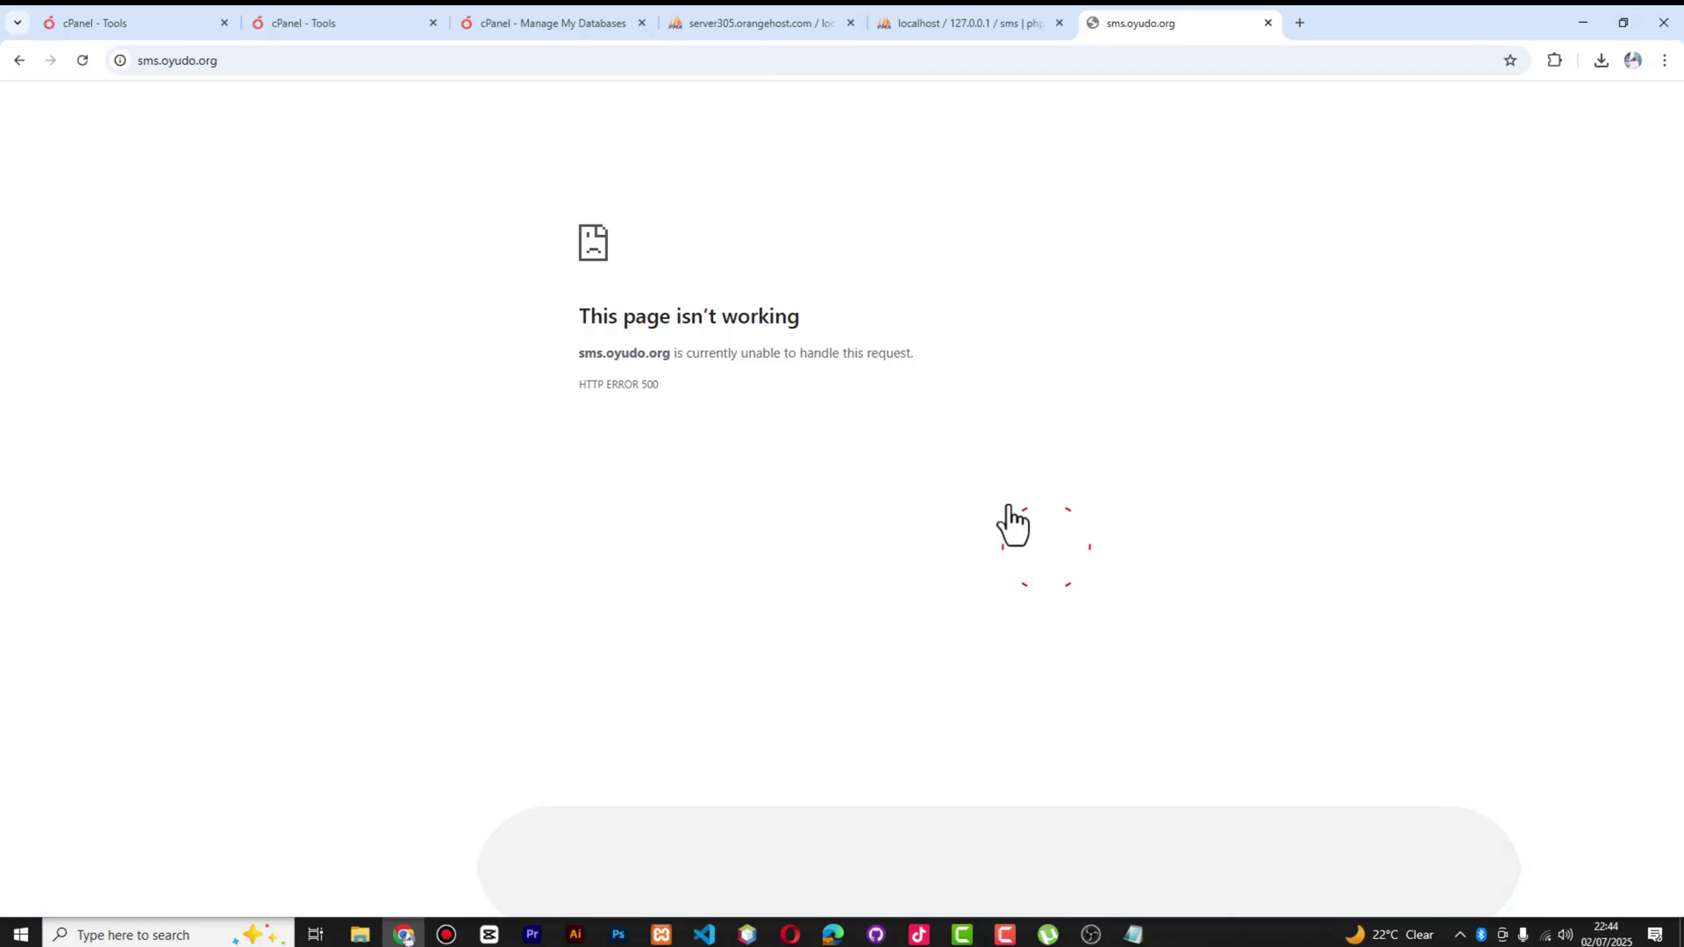
pyautogui.click(1268, 22)
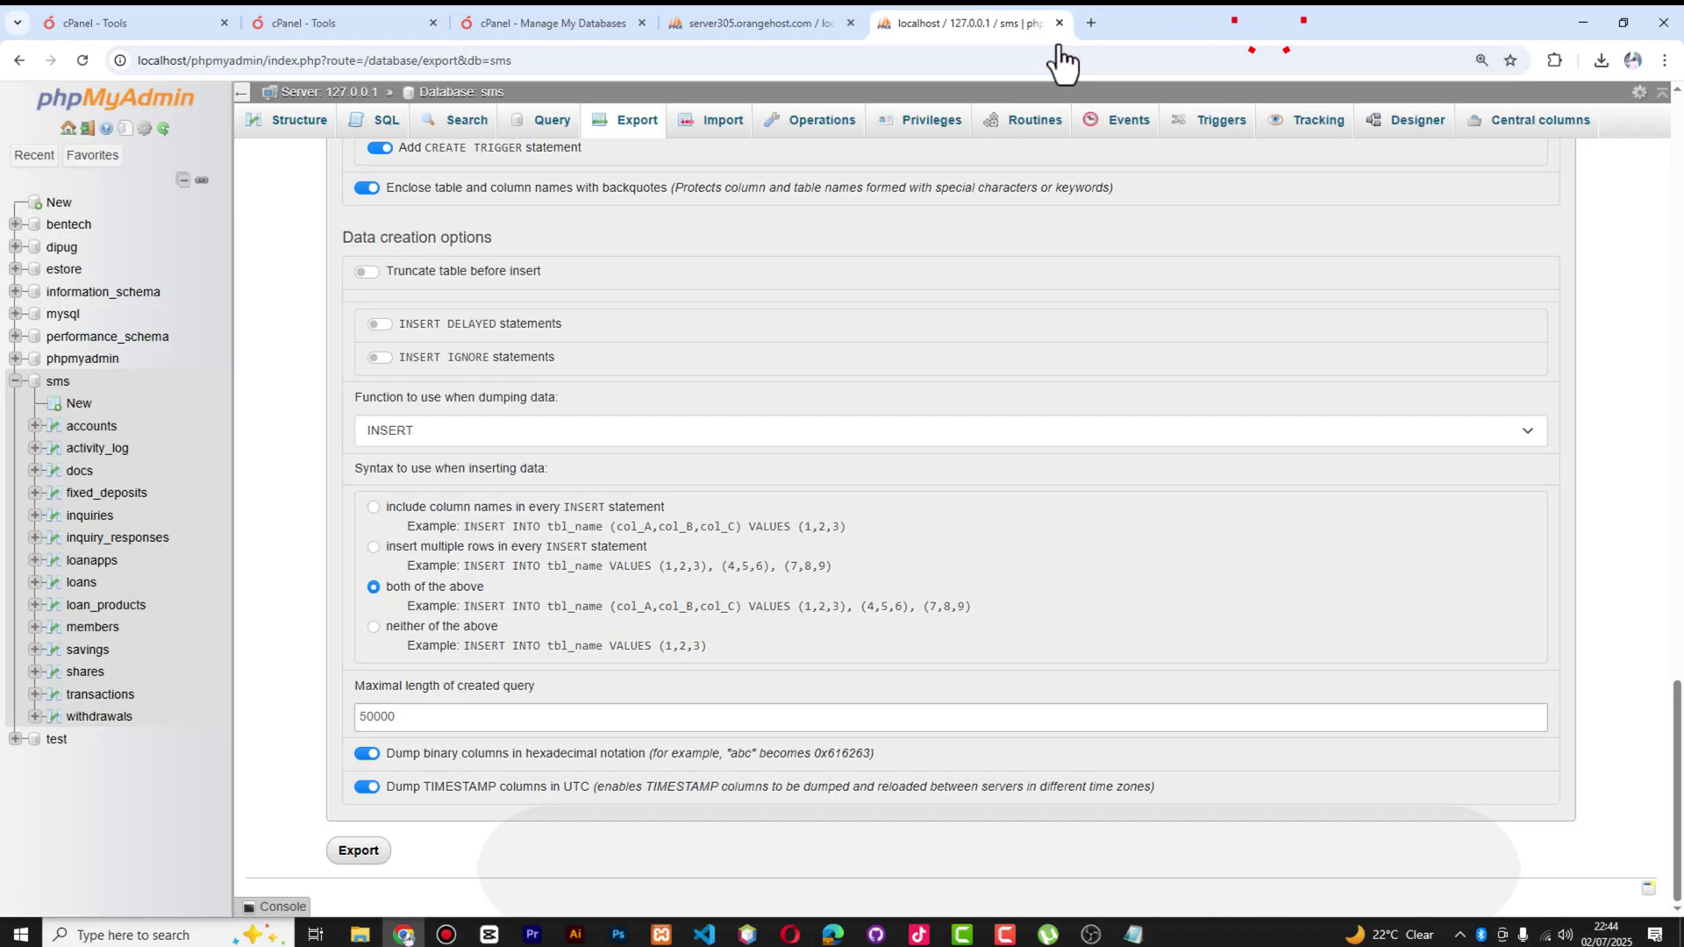
# Launch hosted phpMyAdmin from cPanel Tools and select the empty oyudoorg_sms database.
pyautogui.click(1092, 22)
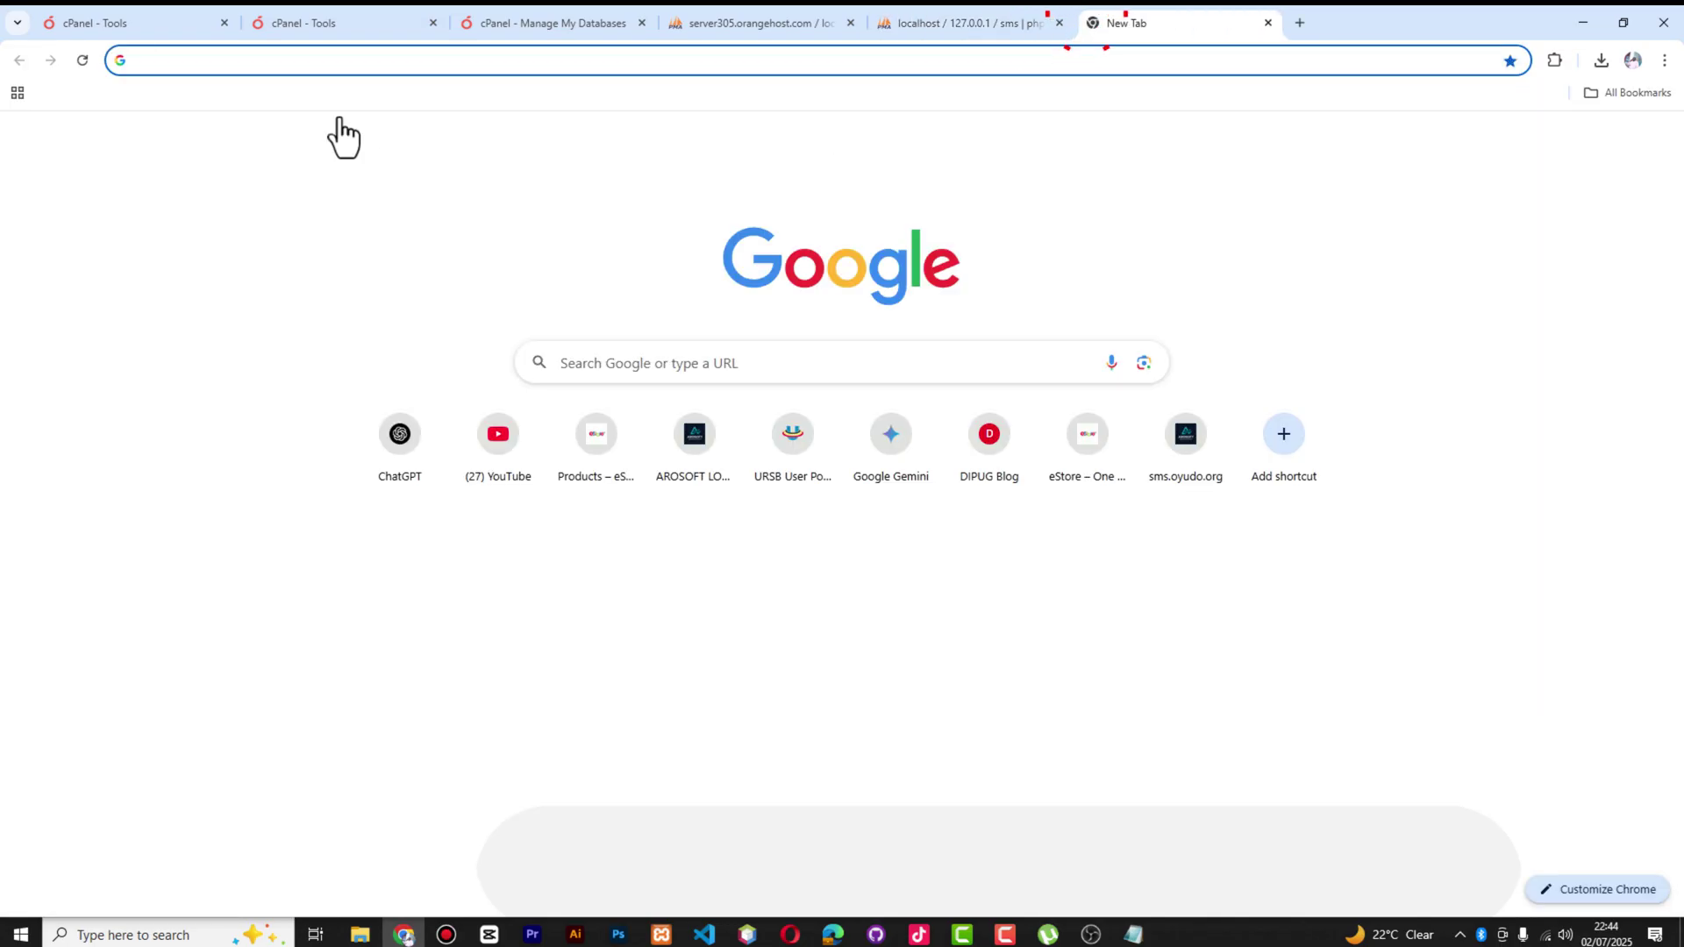
pyautogui.click(491, 23)
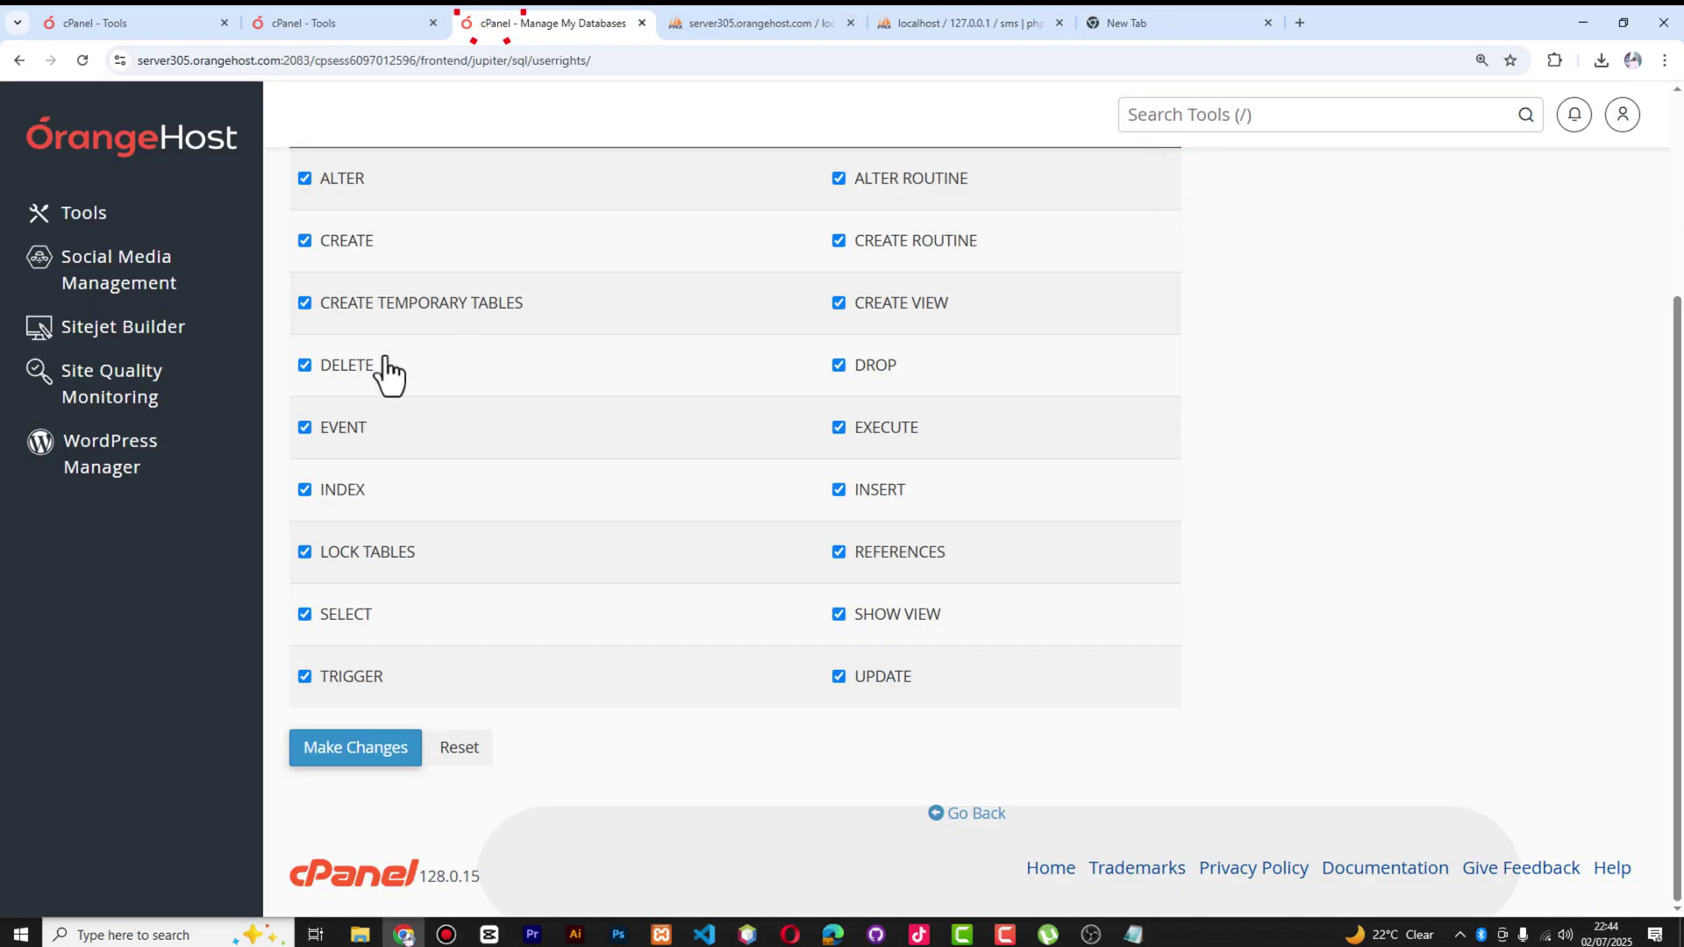
pyautogui.scroll(3, 383, 372)
pyautogui.click(121, 140)
pyautogui.scroll(-12, 562, 544)
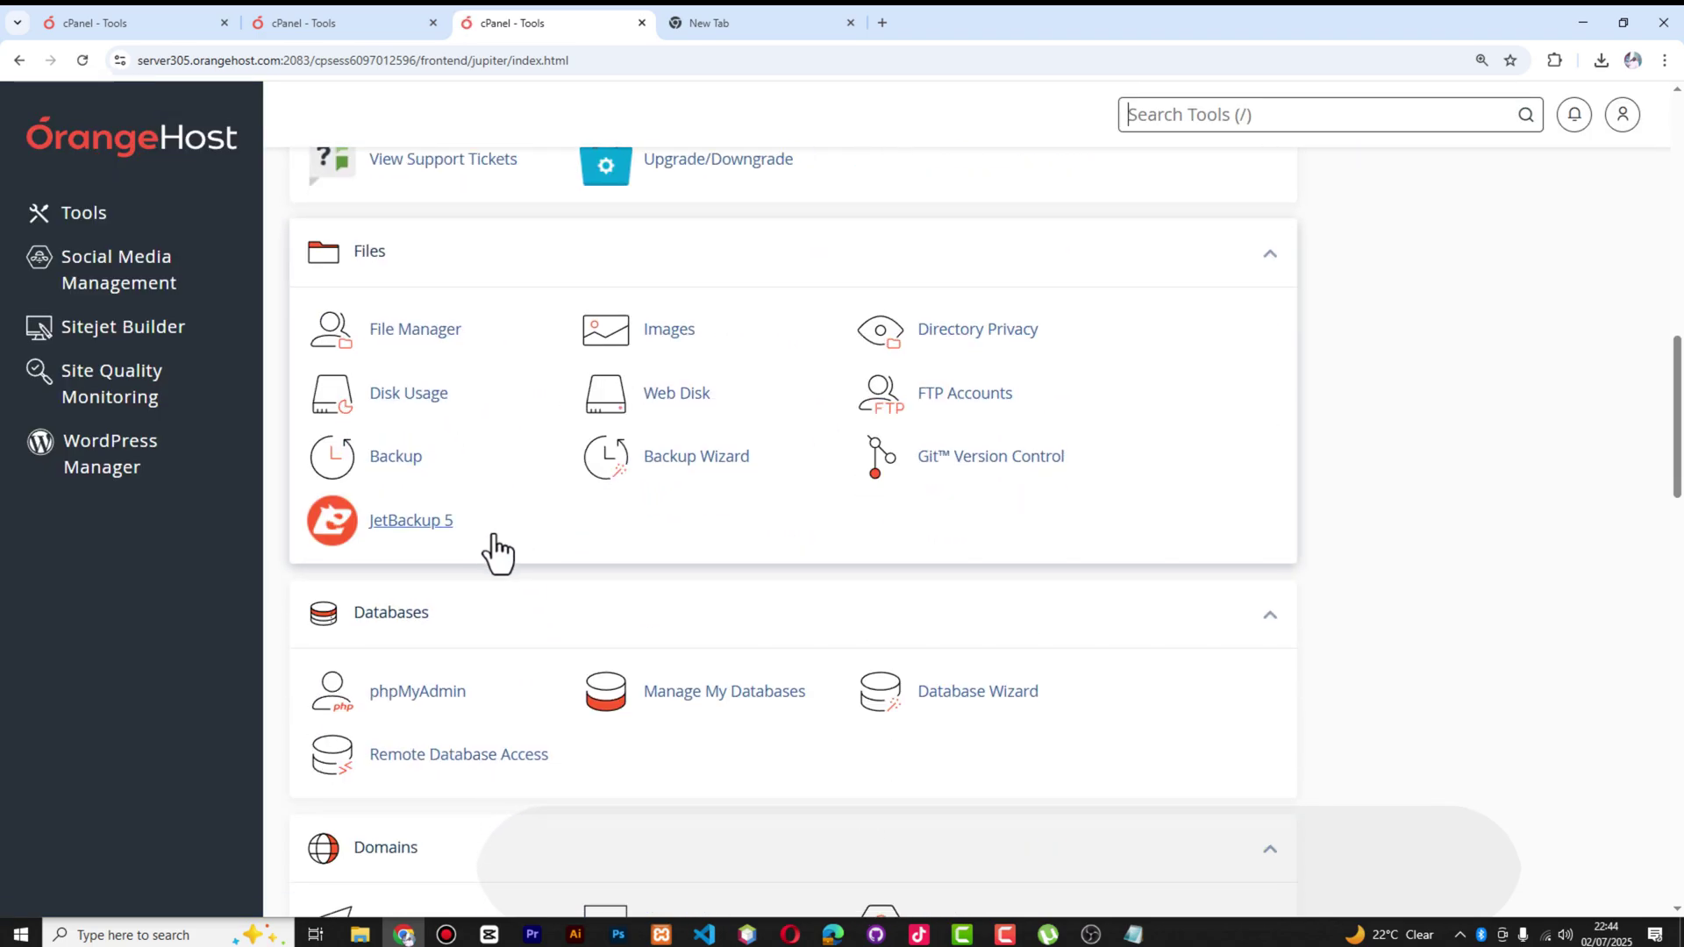
pyautogui.scroll(-2, 491, 553)
pyautogui.click(455, 523)
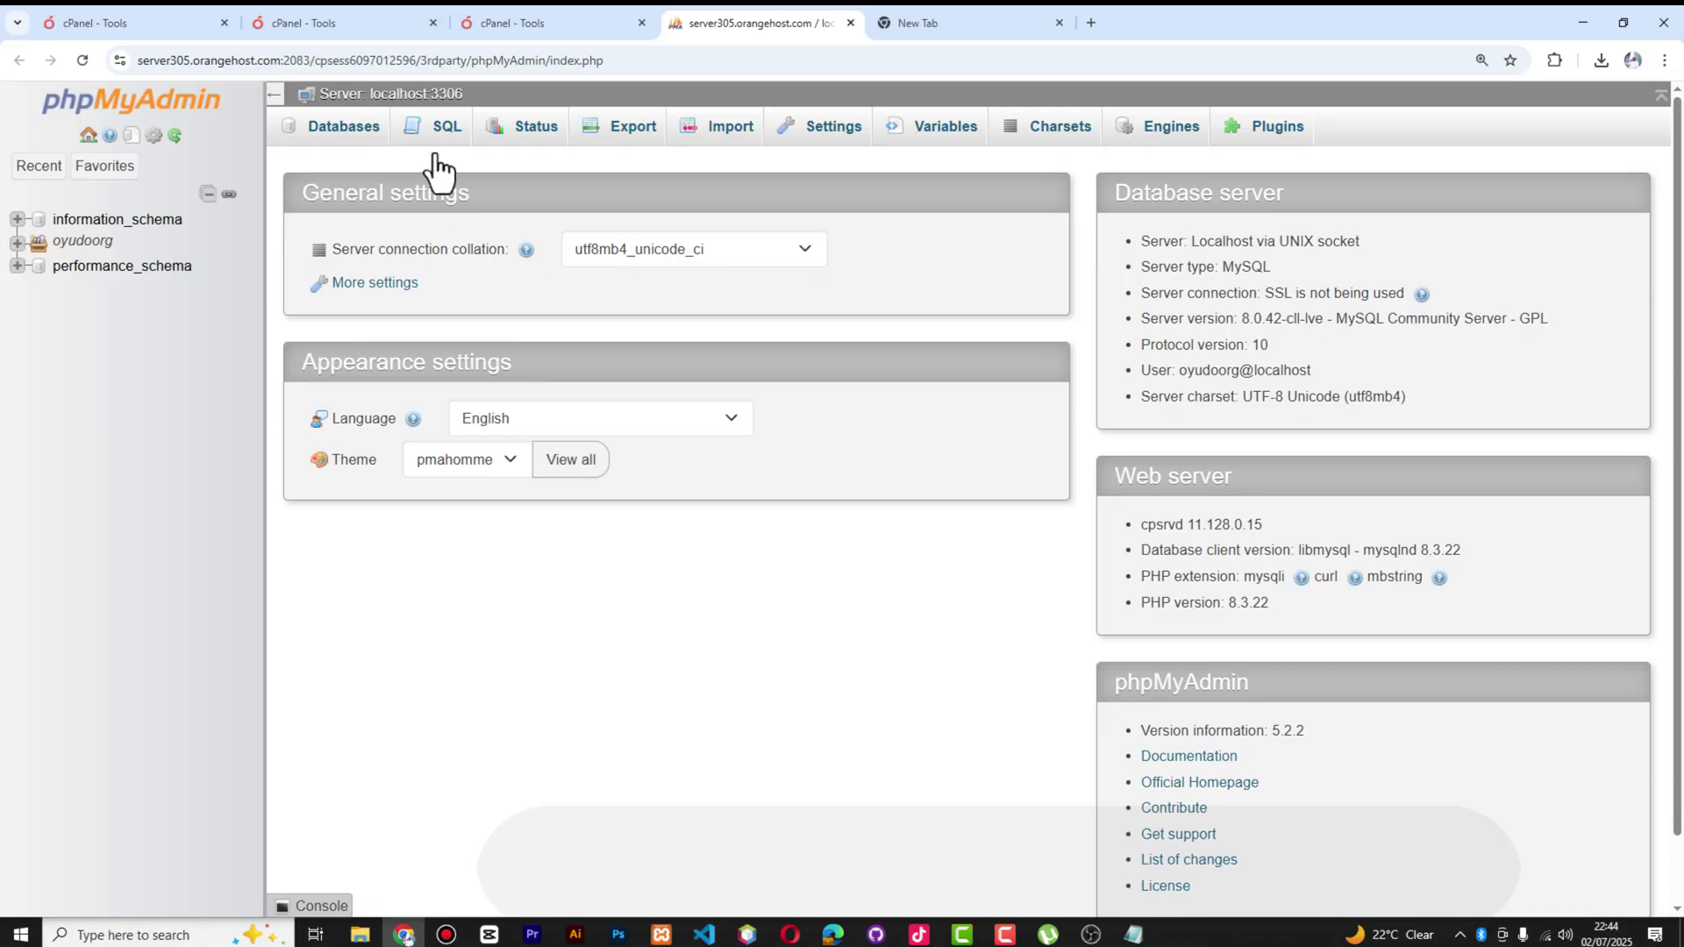
pyautogui.click(16, 242)
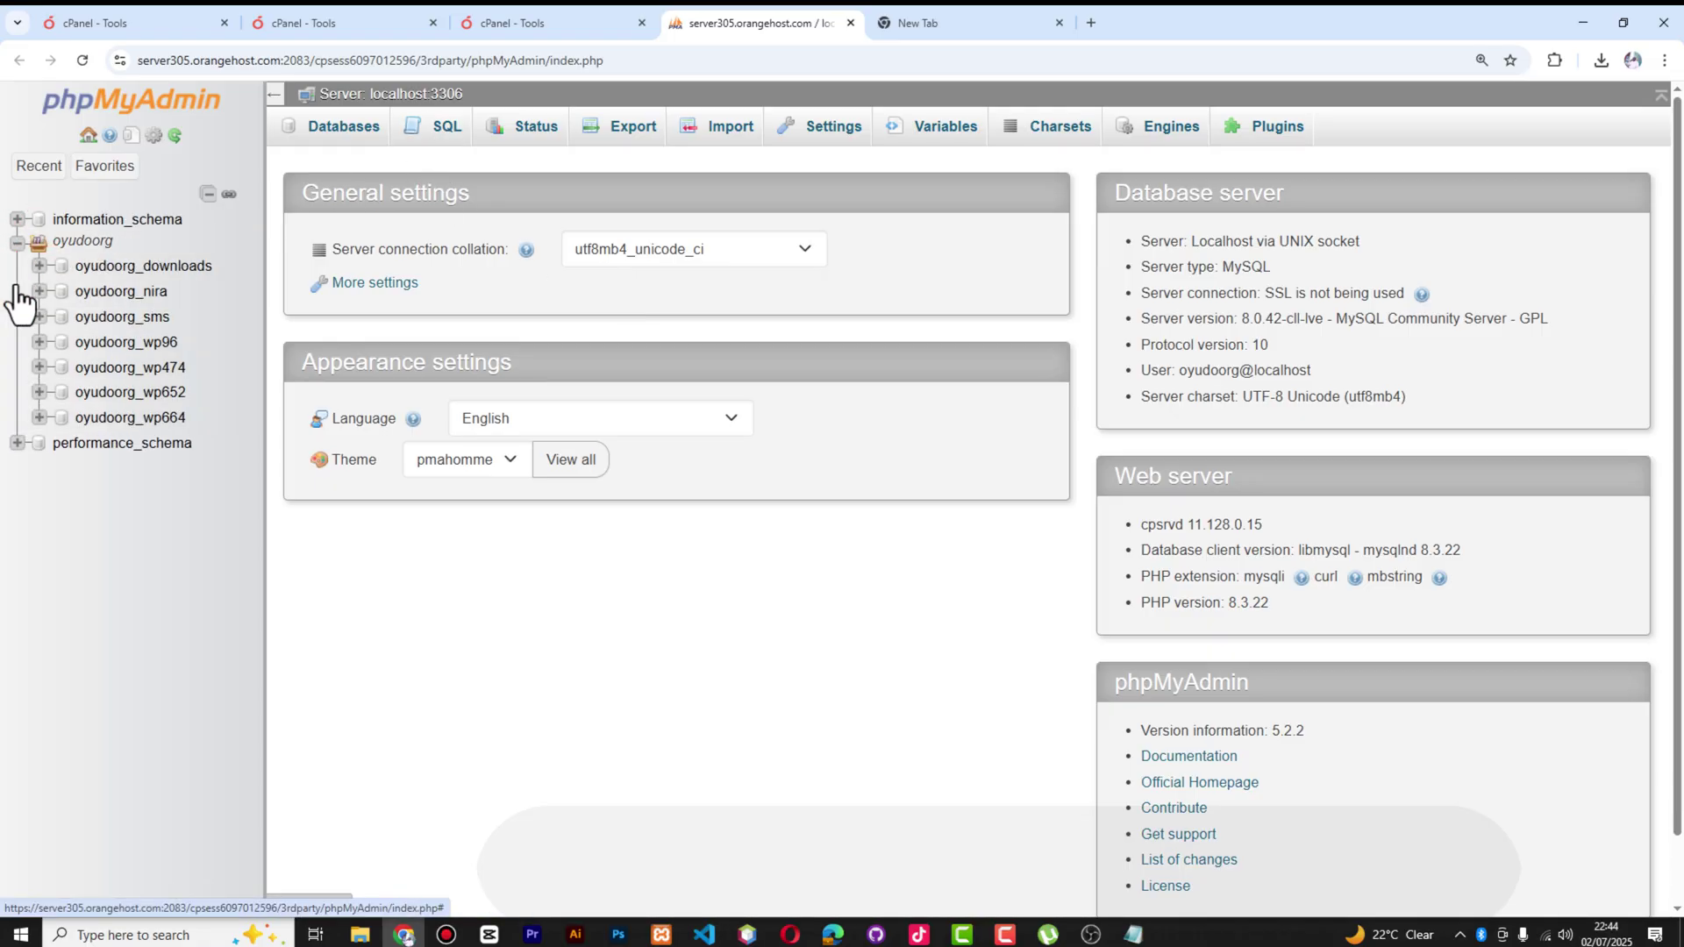
pyautogui.click(136, 319)
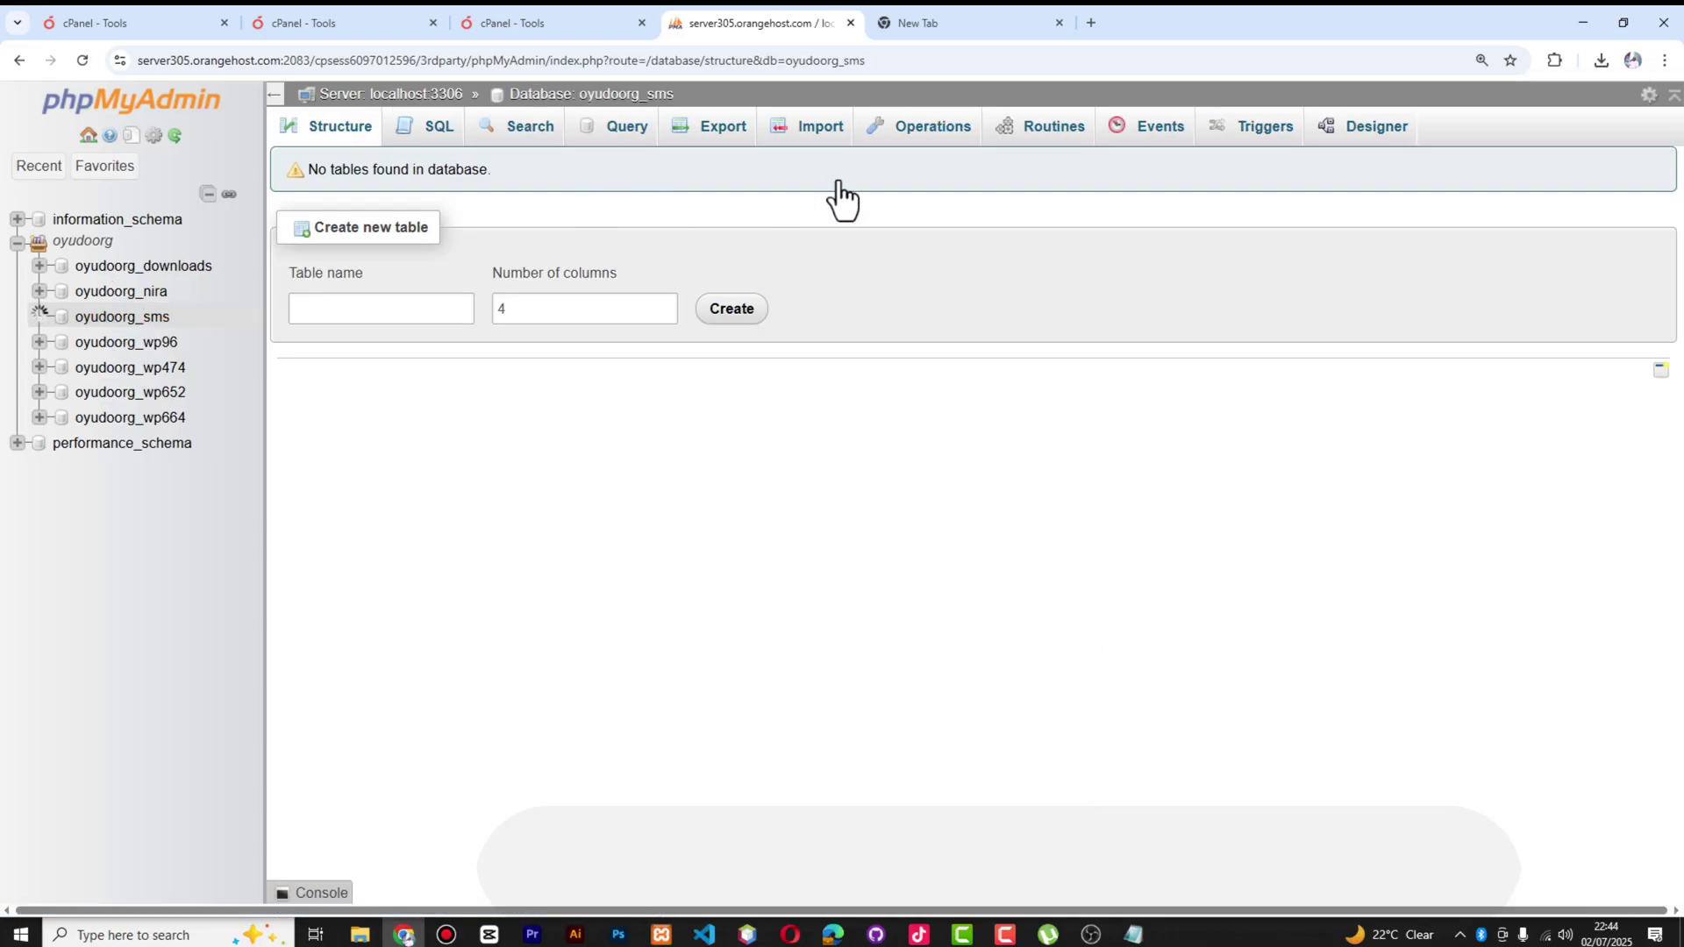
# Import the sms.sql dump file into oyudoorg_sms.
pyautogui.click(825, 134)
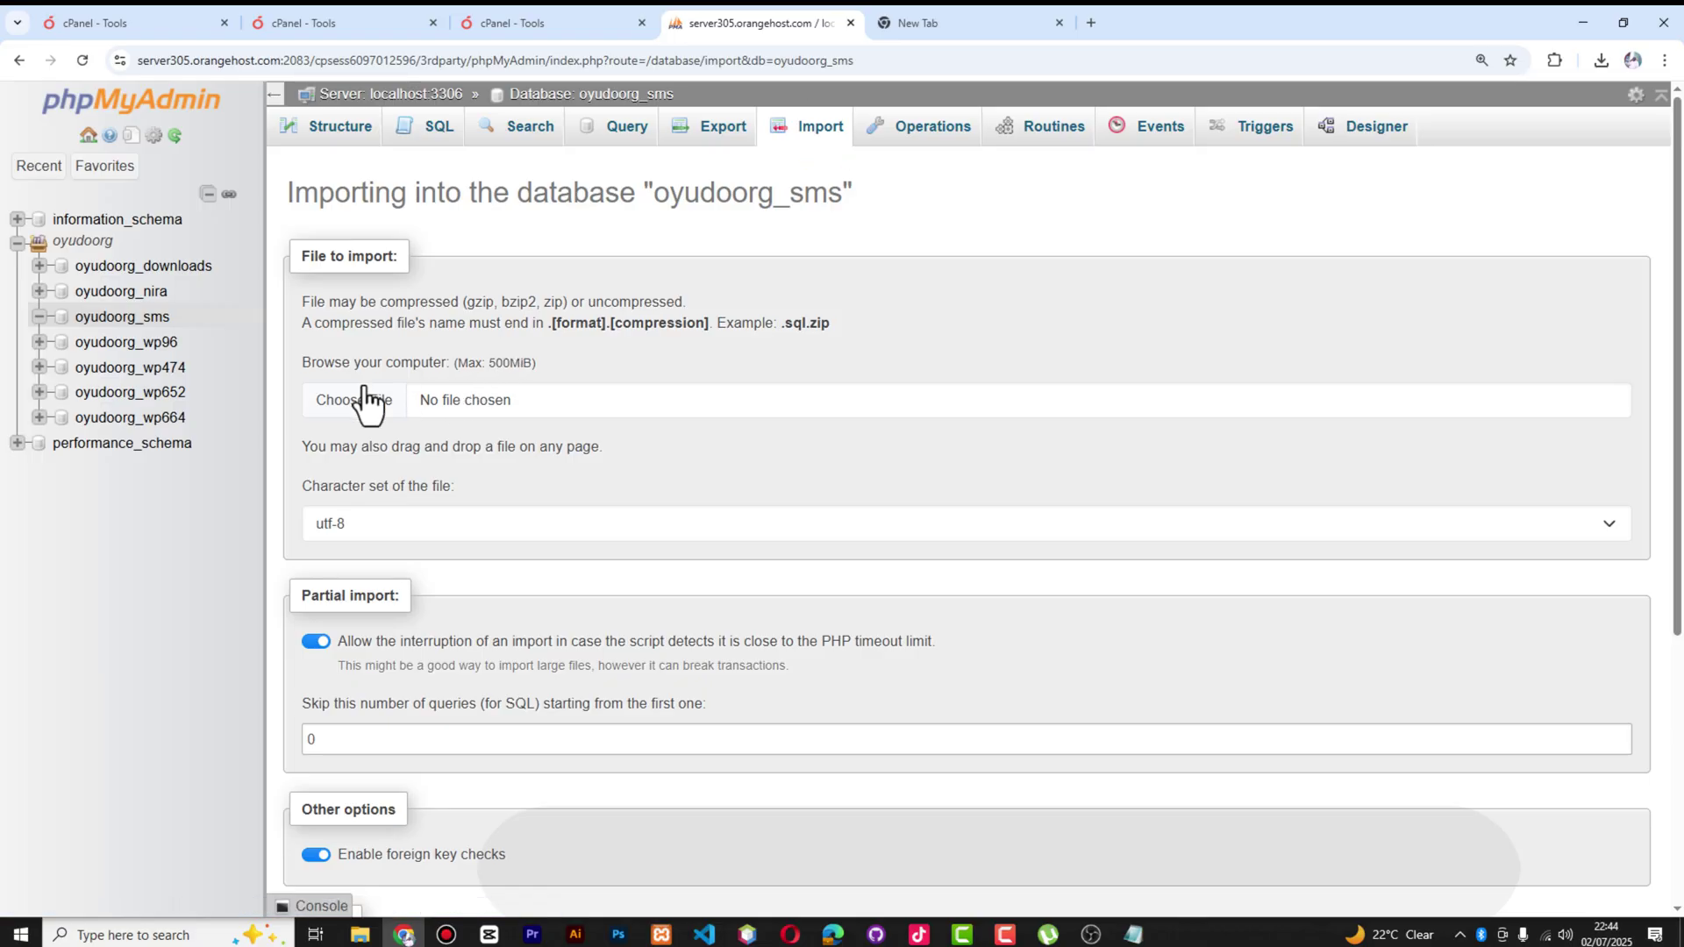
pyautogui.click(360, 397)
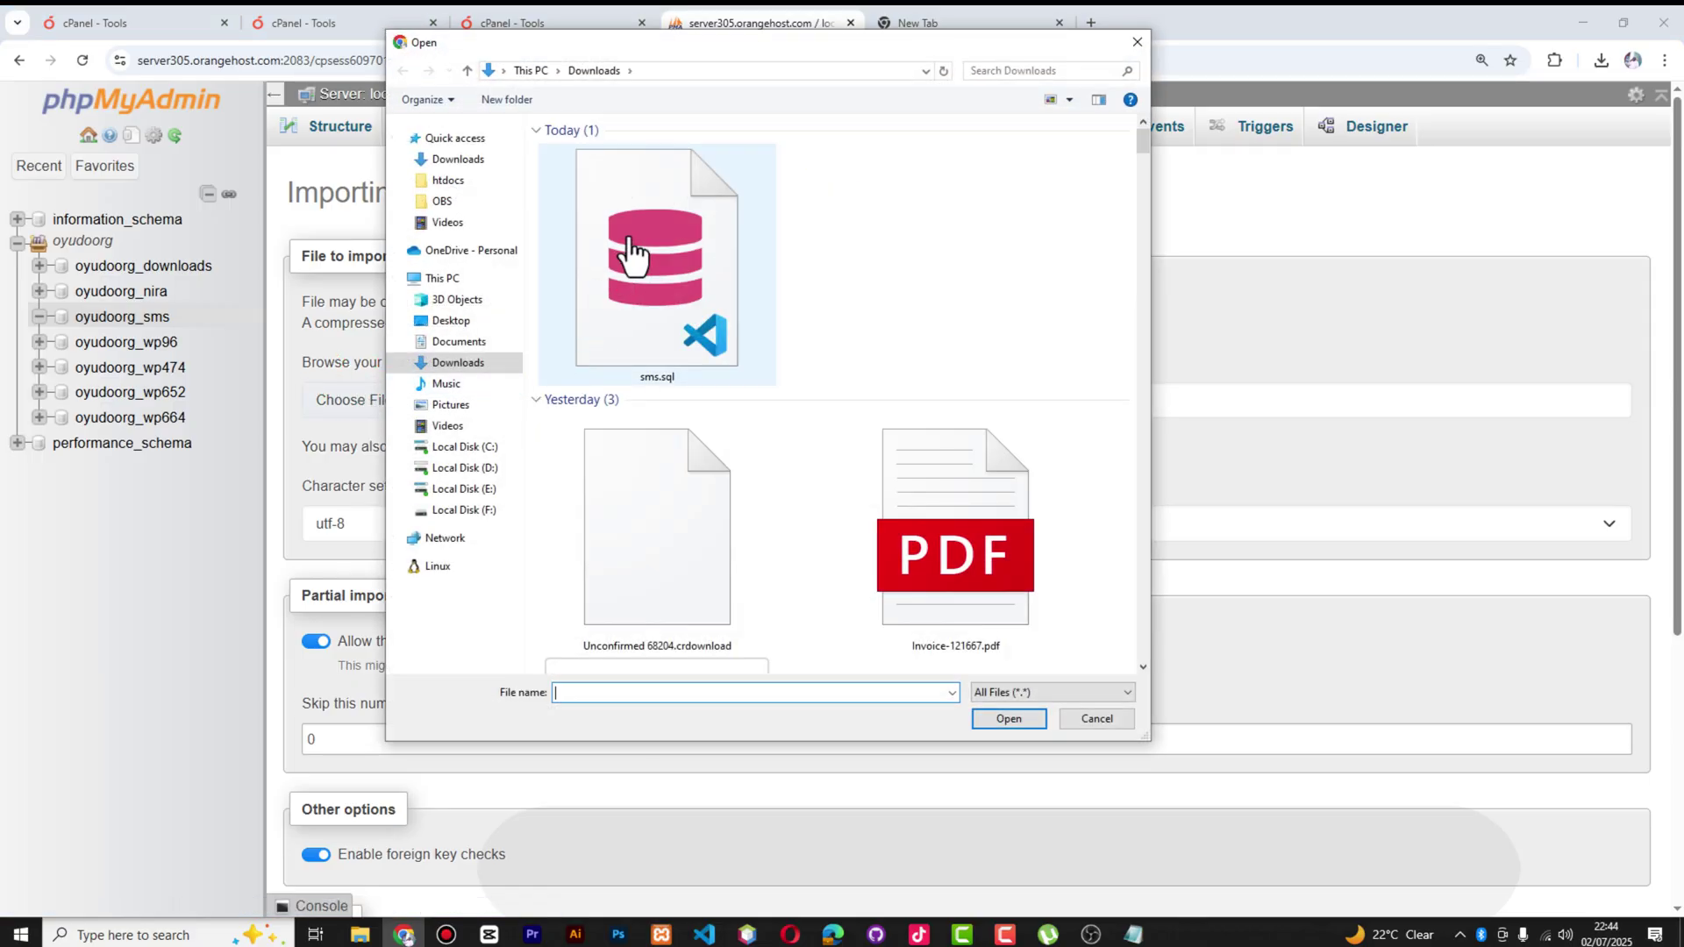
pyautogui.click(645, 265)
pyautogui.click(1009, 718)
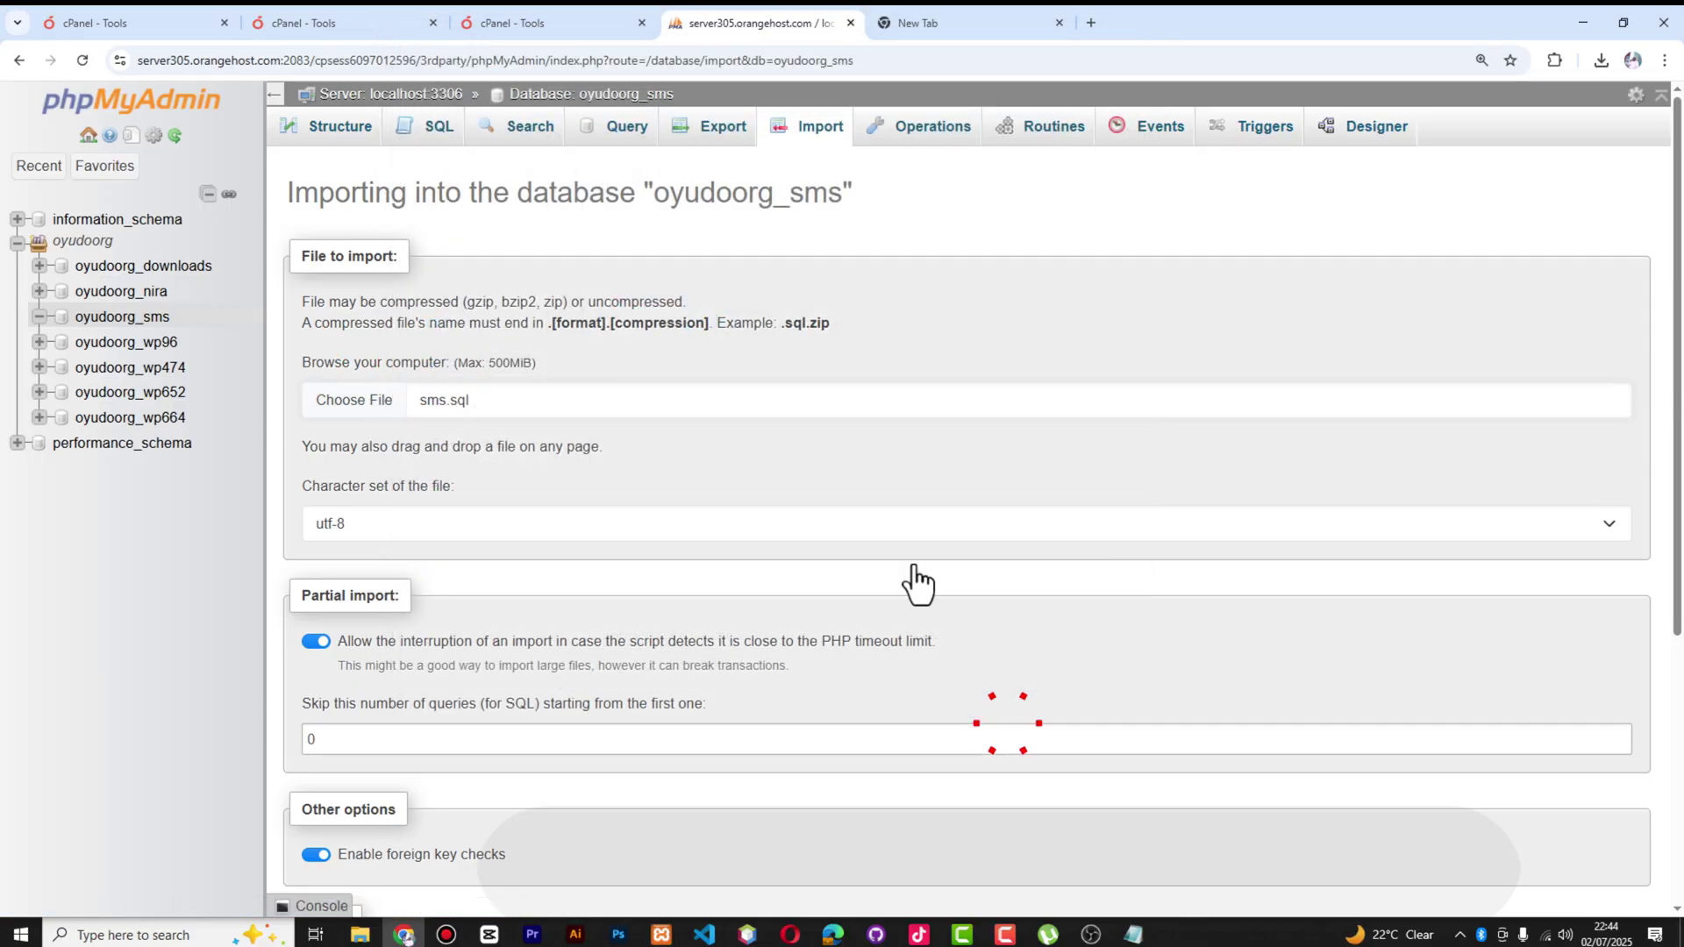
pyautogui.scroll(-4, 917, 583)
pyautogui.scroll(-1, 917, 584)
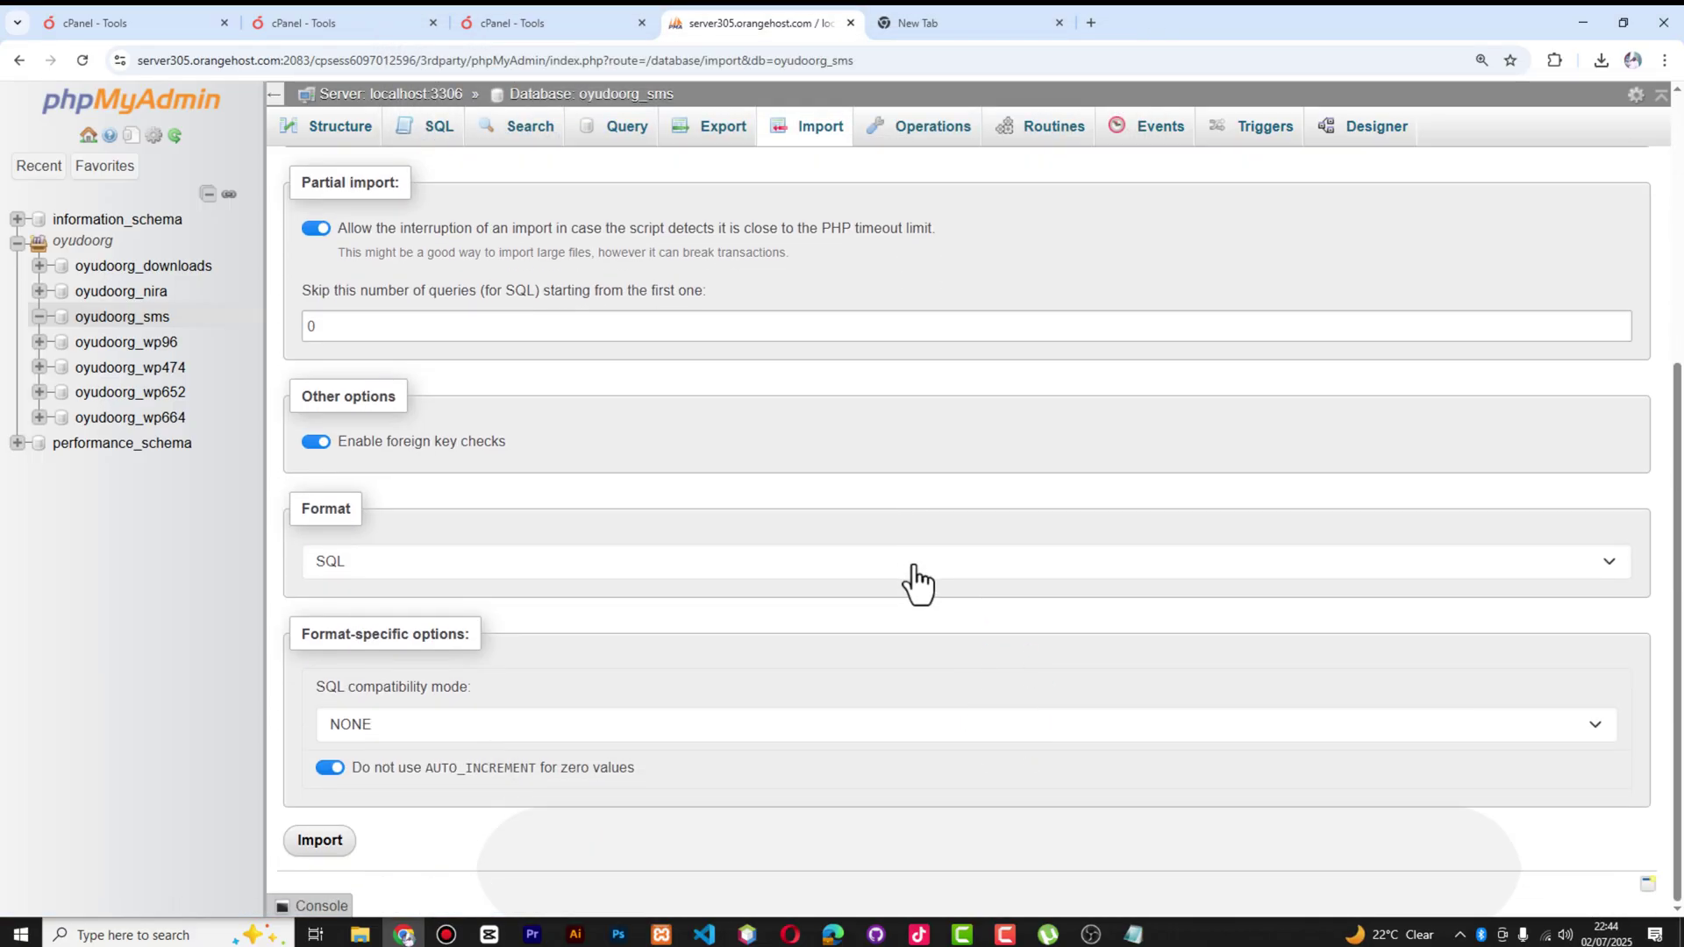
pyautogui.click(327, 841)
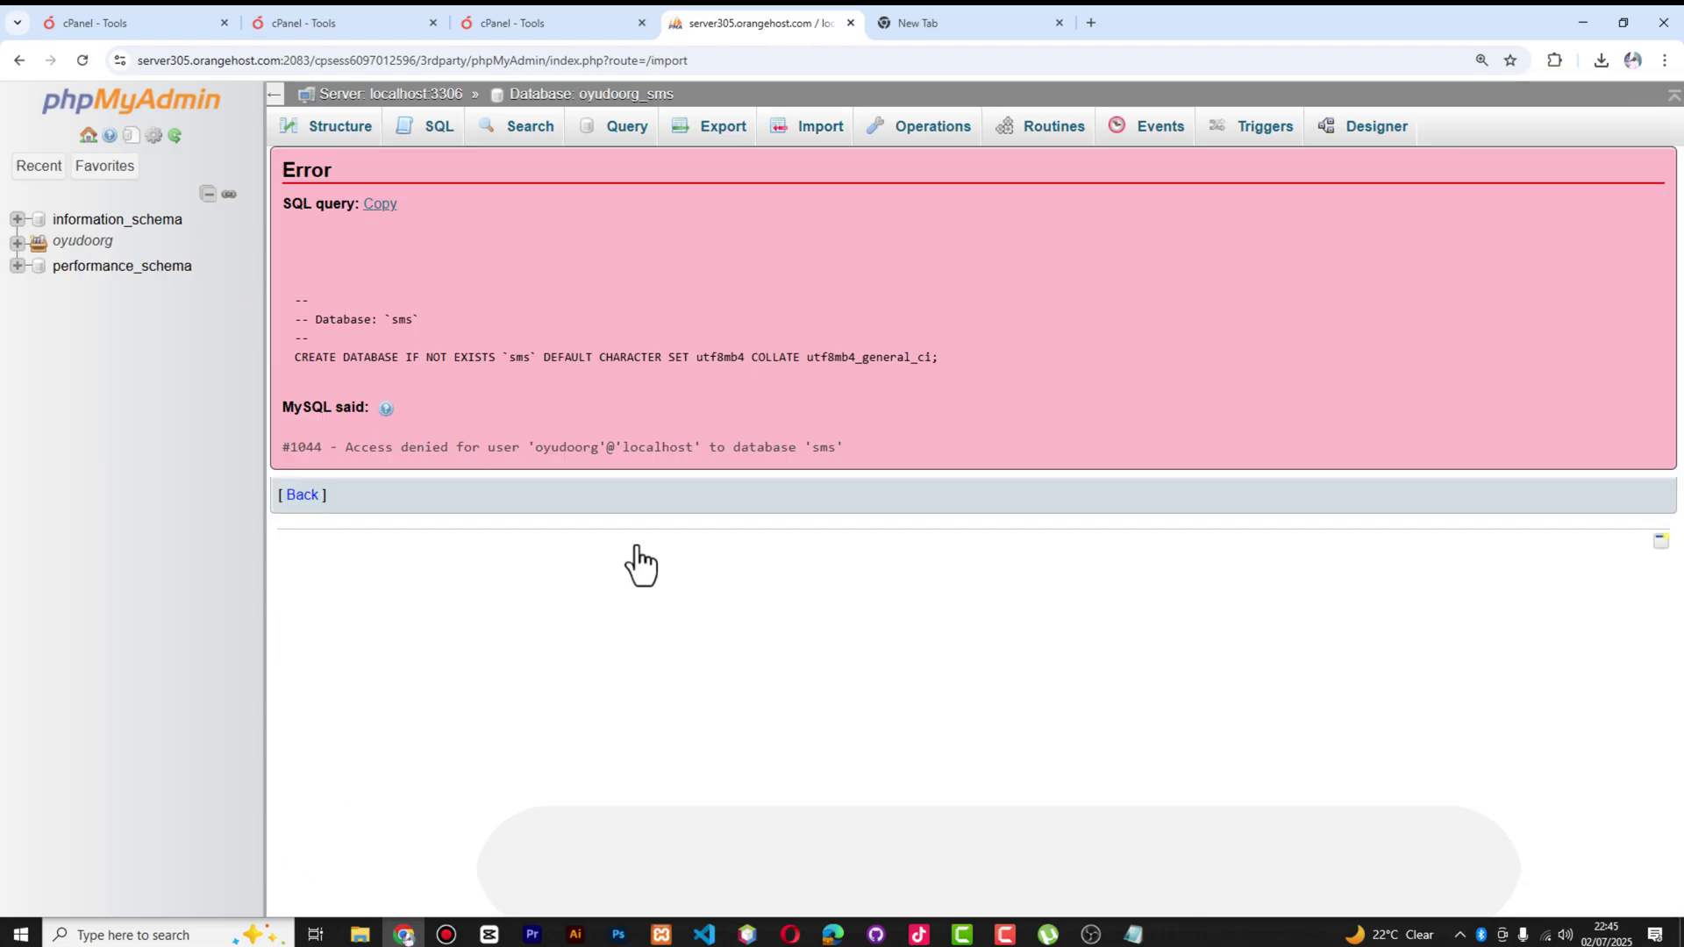
# Highlight the rejected CREATE DATABASE `sms` statement and its #1044 access-denied error.
pyautogui.moveTo(297, 357); pyautogui.dragTo(1000, 372)
pyautogui.click(1009, 386)
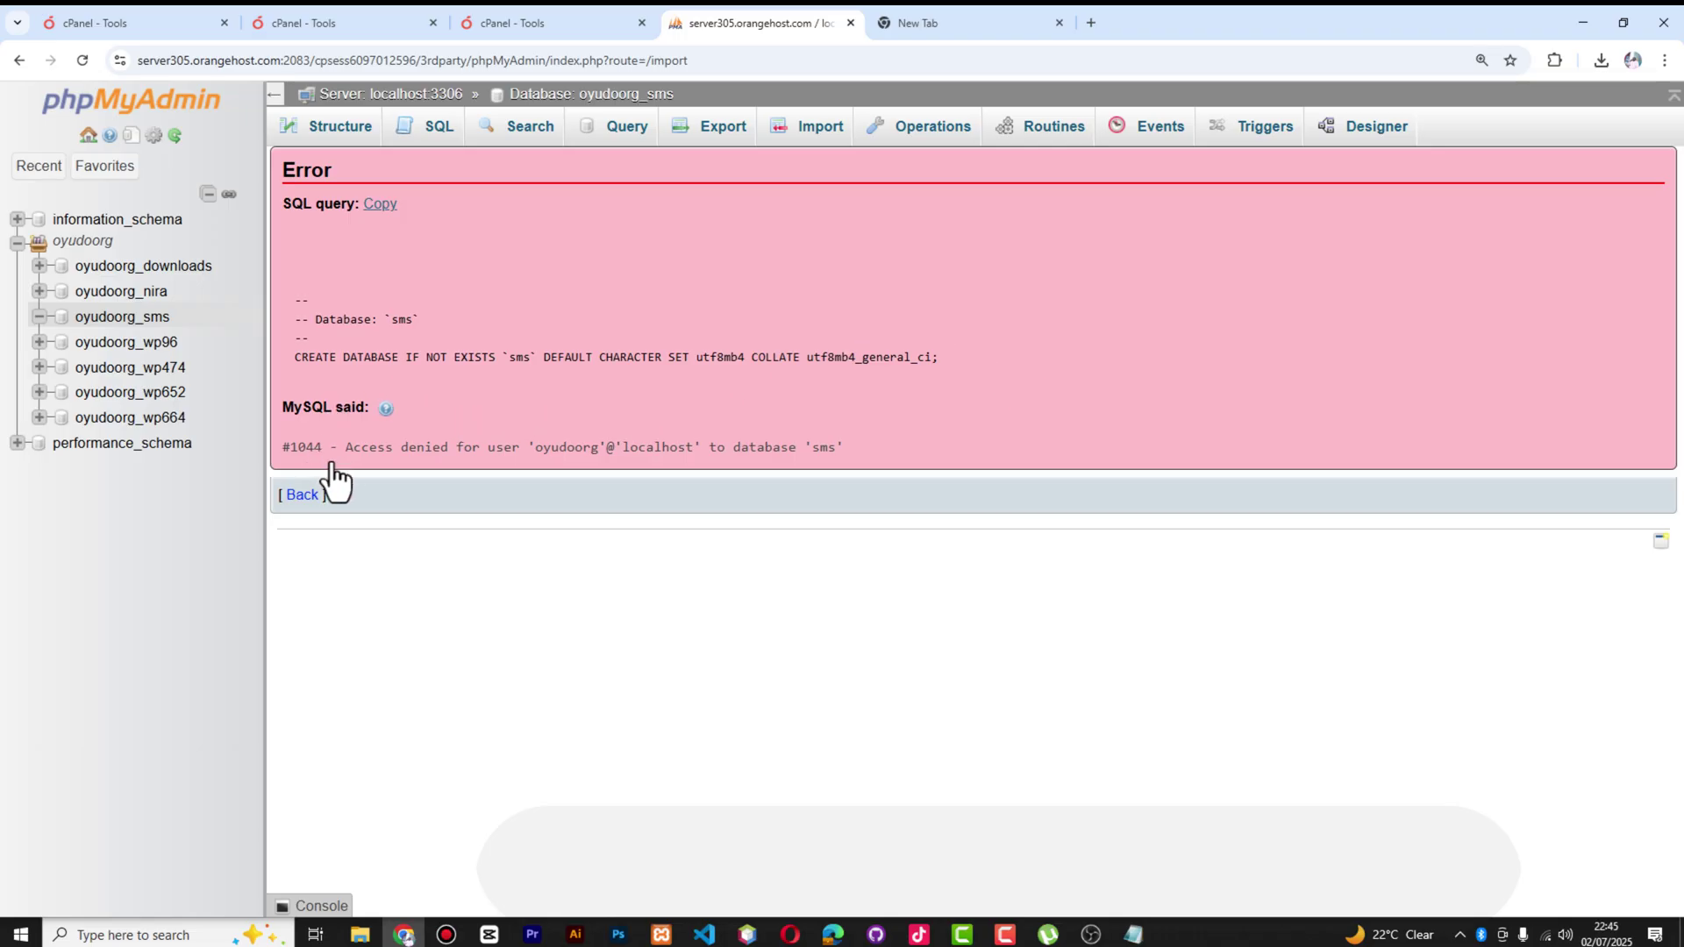
pyautogui.moveTo(292, 449); pyautogui.dragTo(966, 458)
pyautogui.click(617, 373)
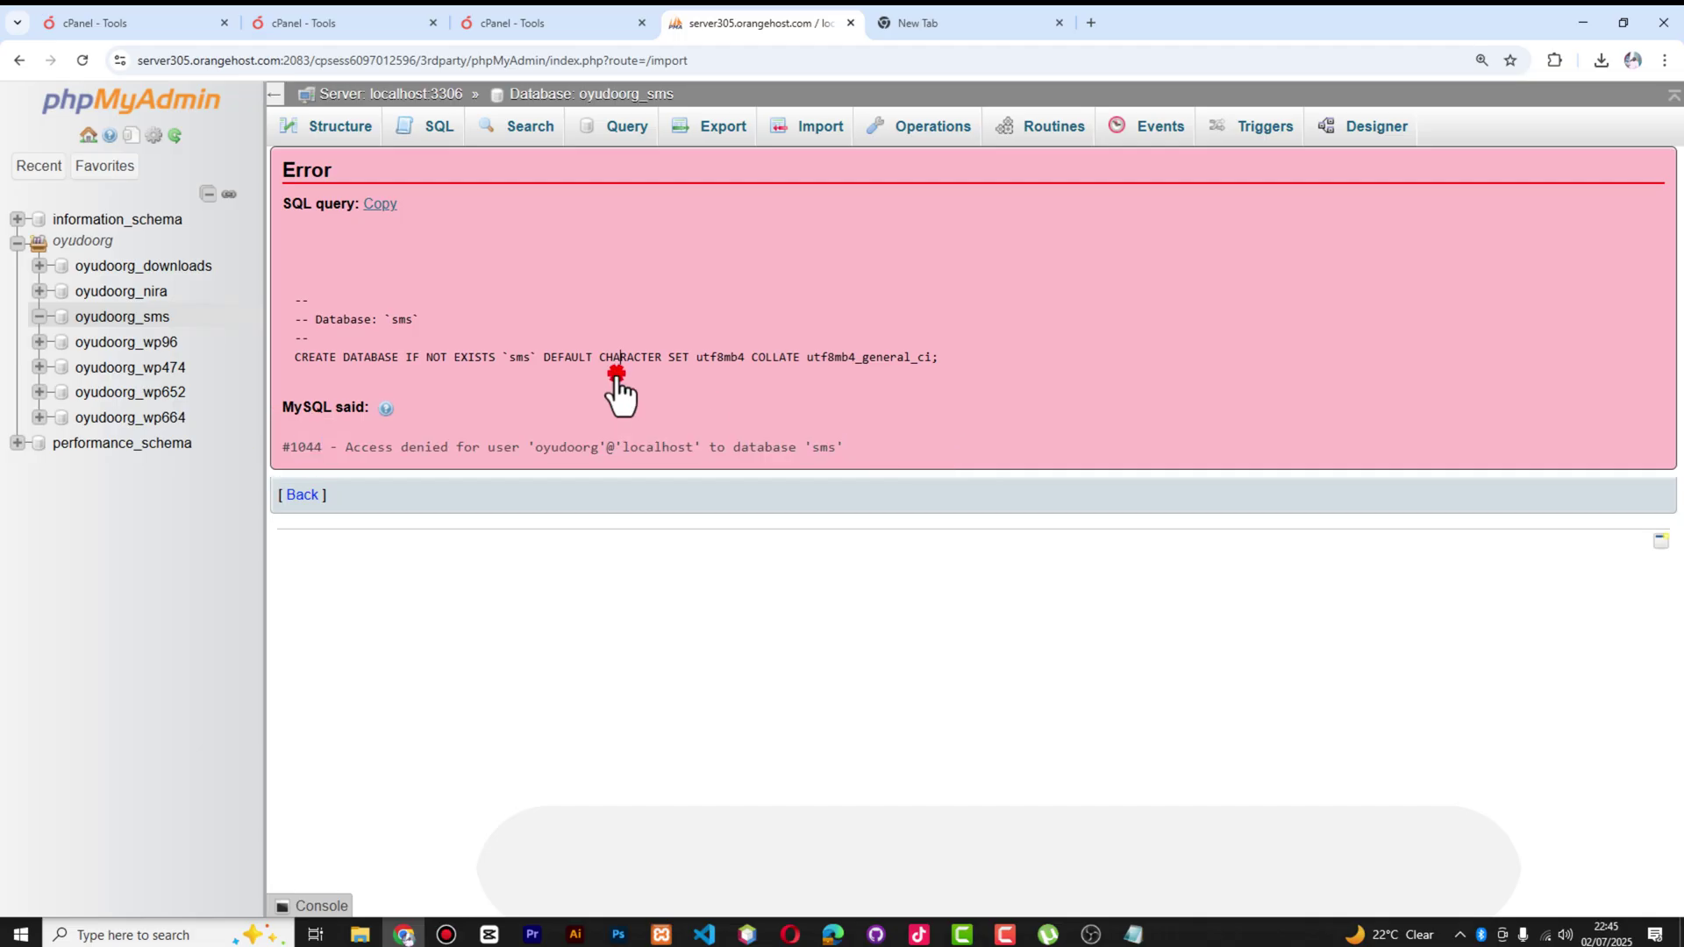
pyautogui.moveTo(291, 356); pyautogui.dragTo(1063, 366)
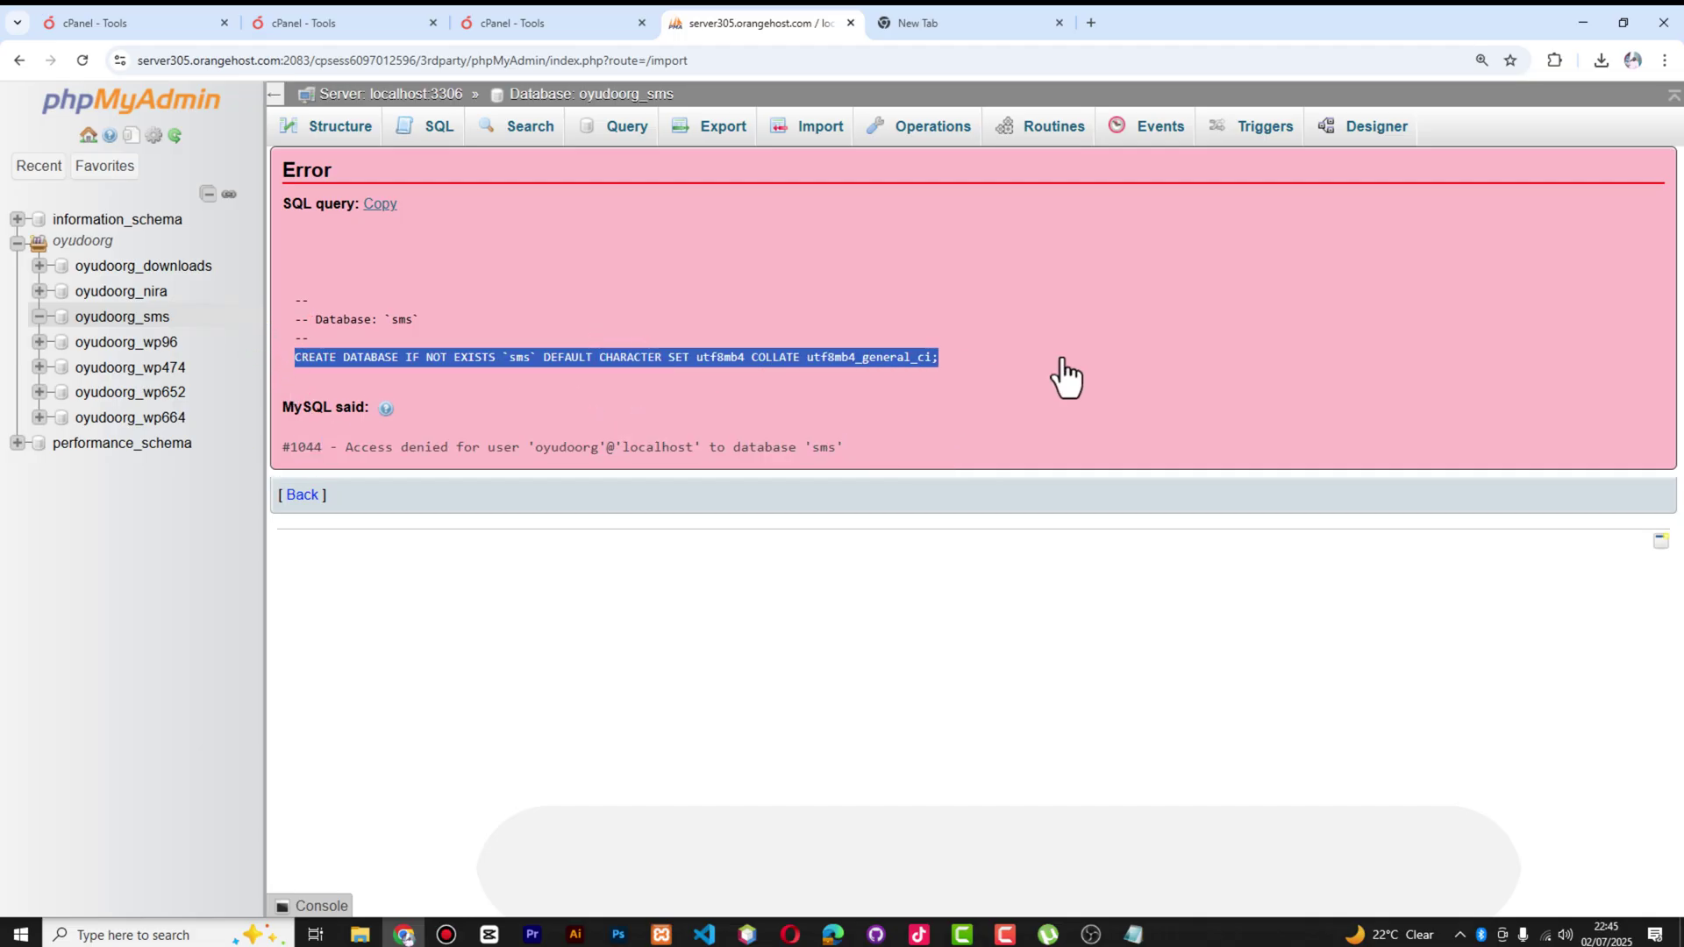
pyautogui.click(1068, 355)
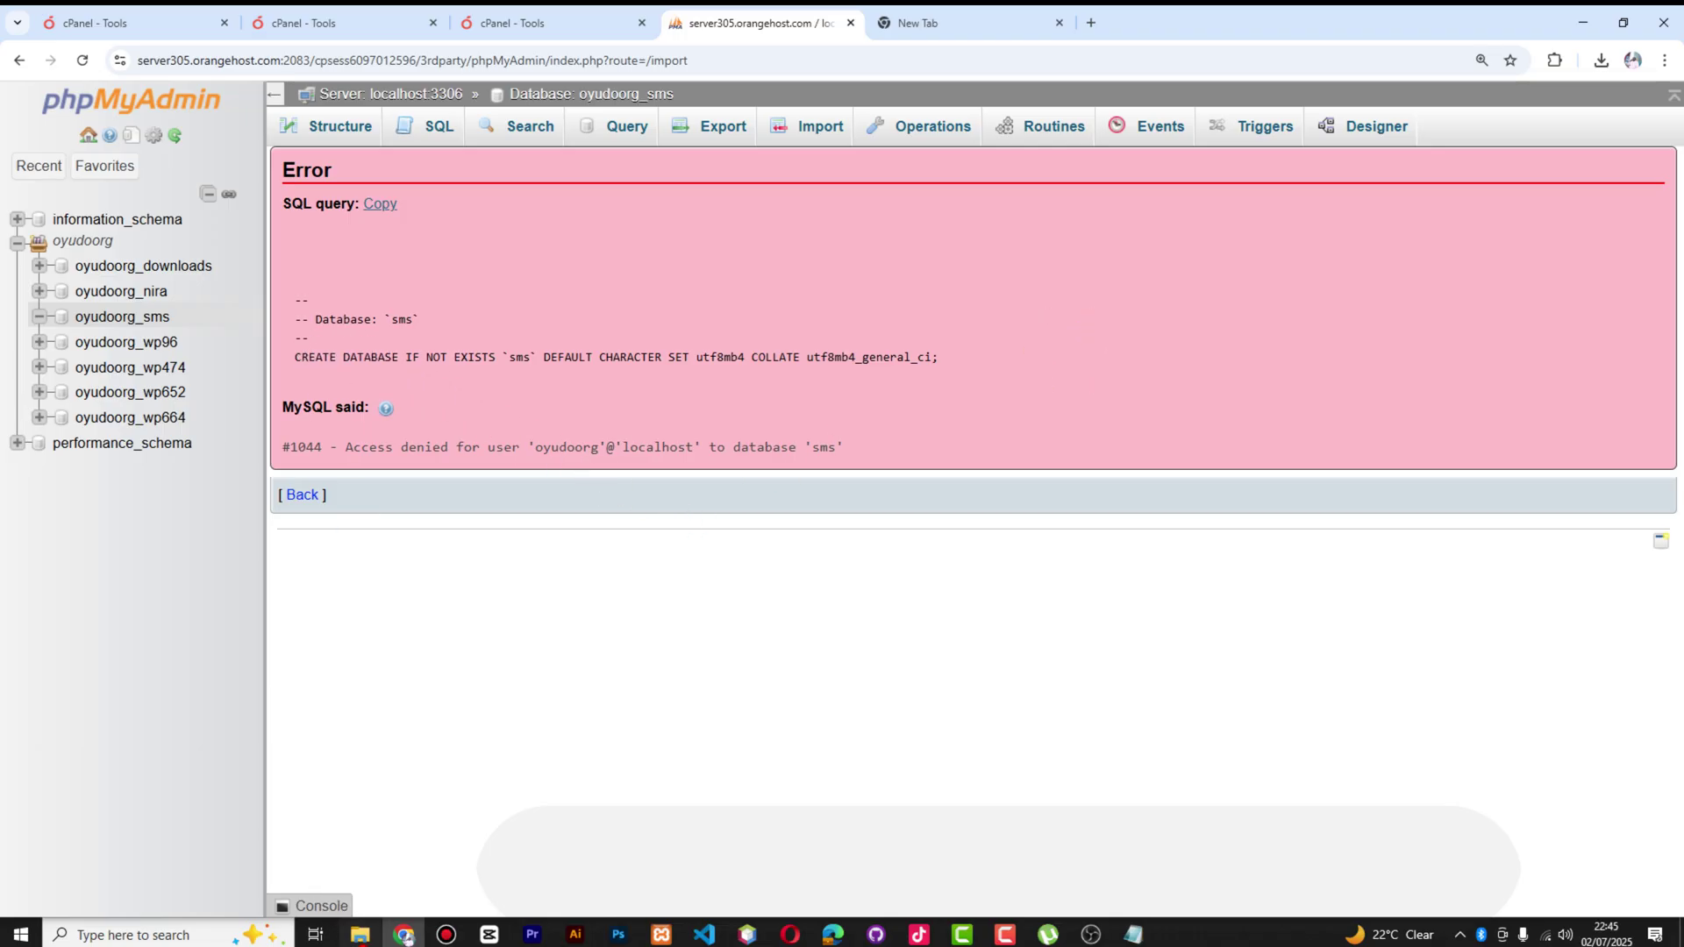
pyautogui.click(360, 934)
# Delete lines 20–24 (Database comment, CREATE DATABASE, USE `sms`) from sms.sql in VS Code.
pyautogui.rightClick(263, 312)
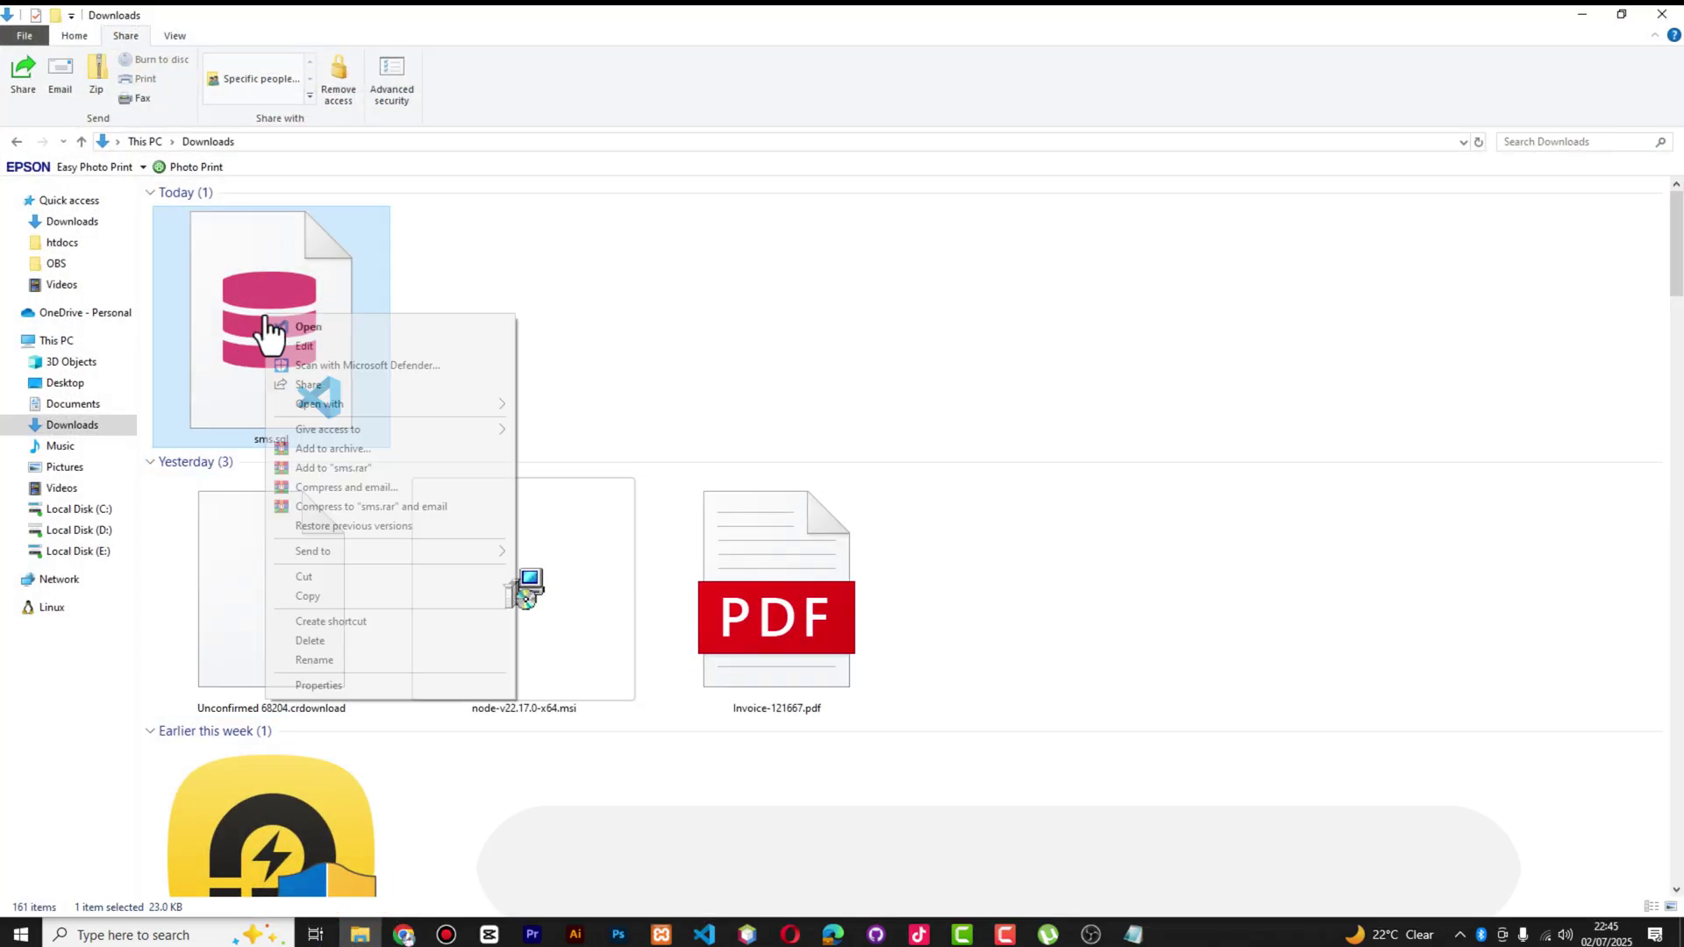
pyautogui.click(307, 327)
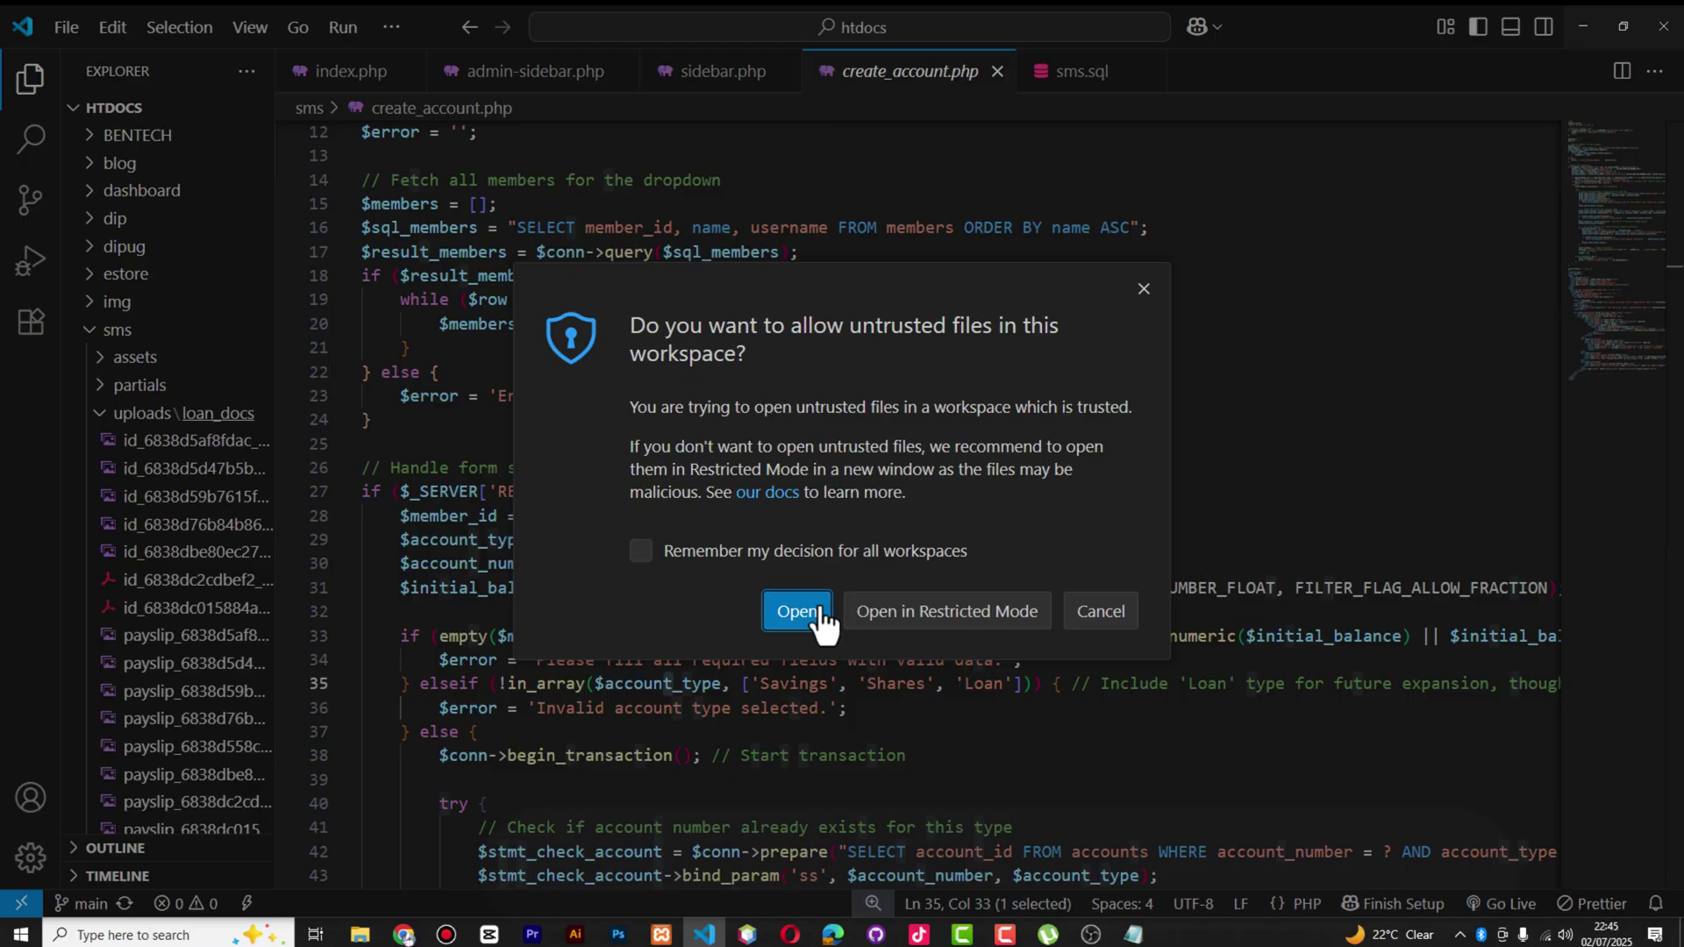
pyautogui.click(798, 612)
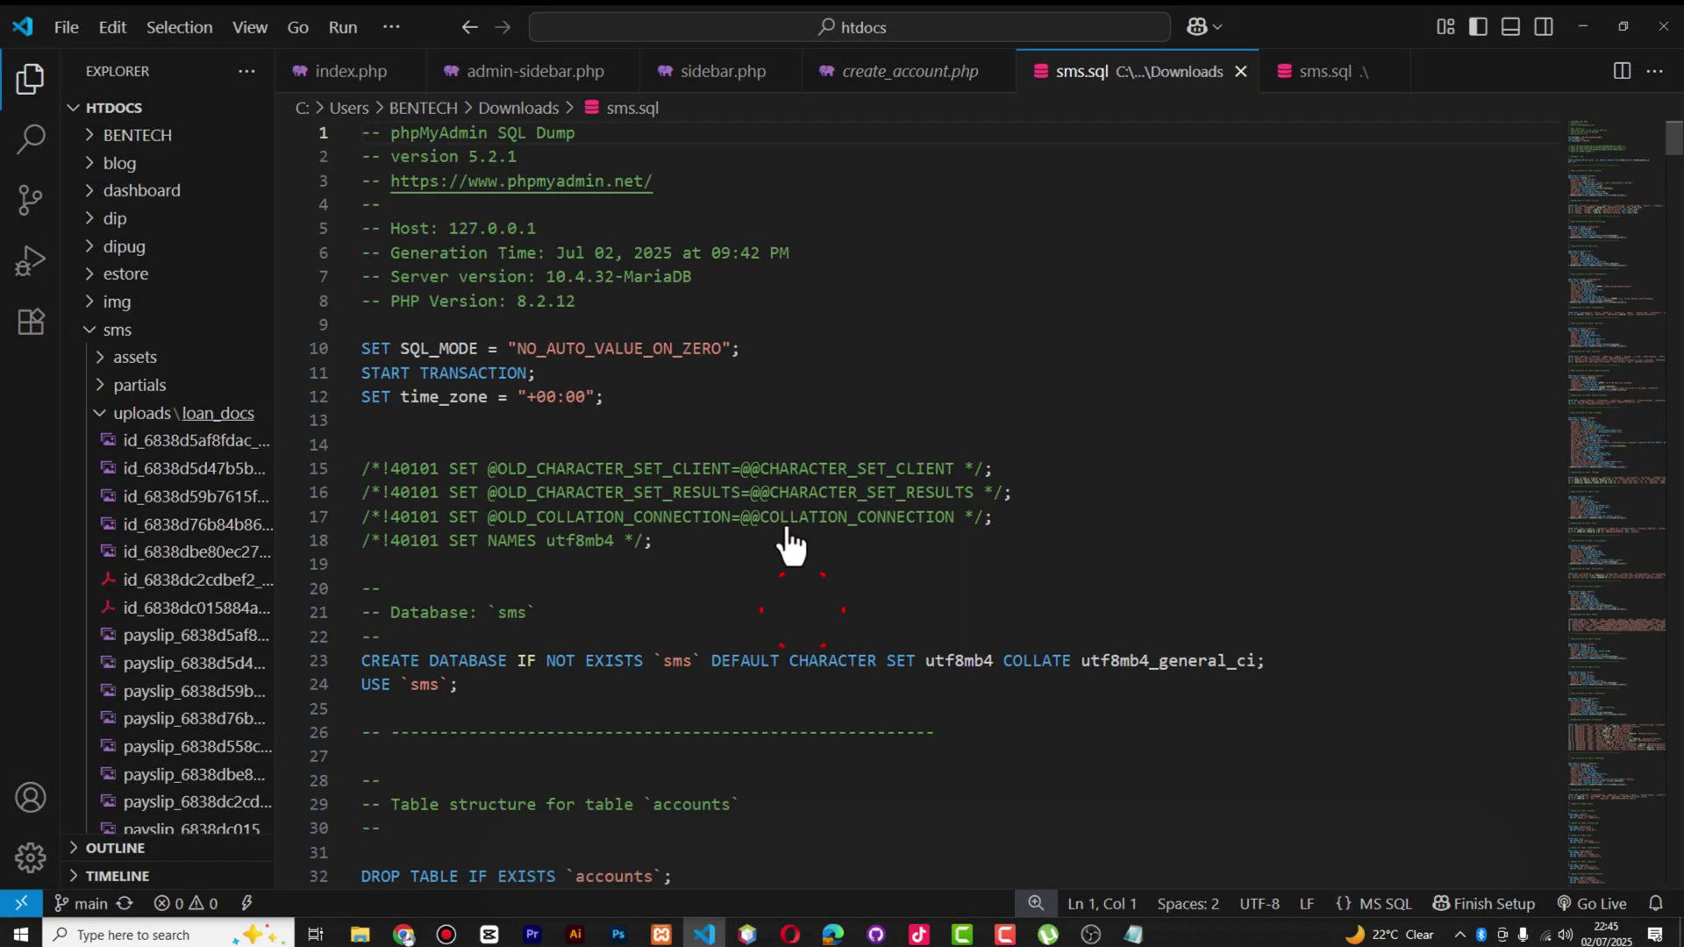
pyautogui.scroll(-2, 794, 537)
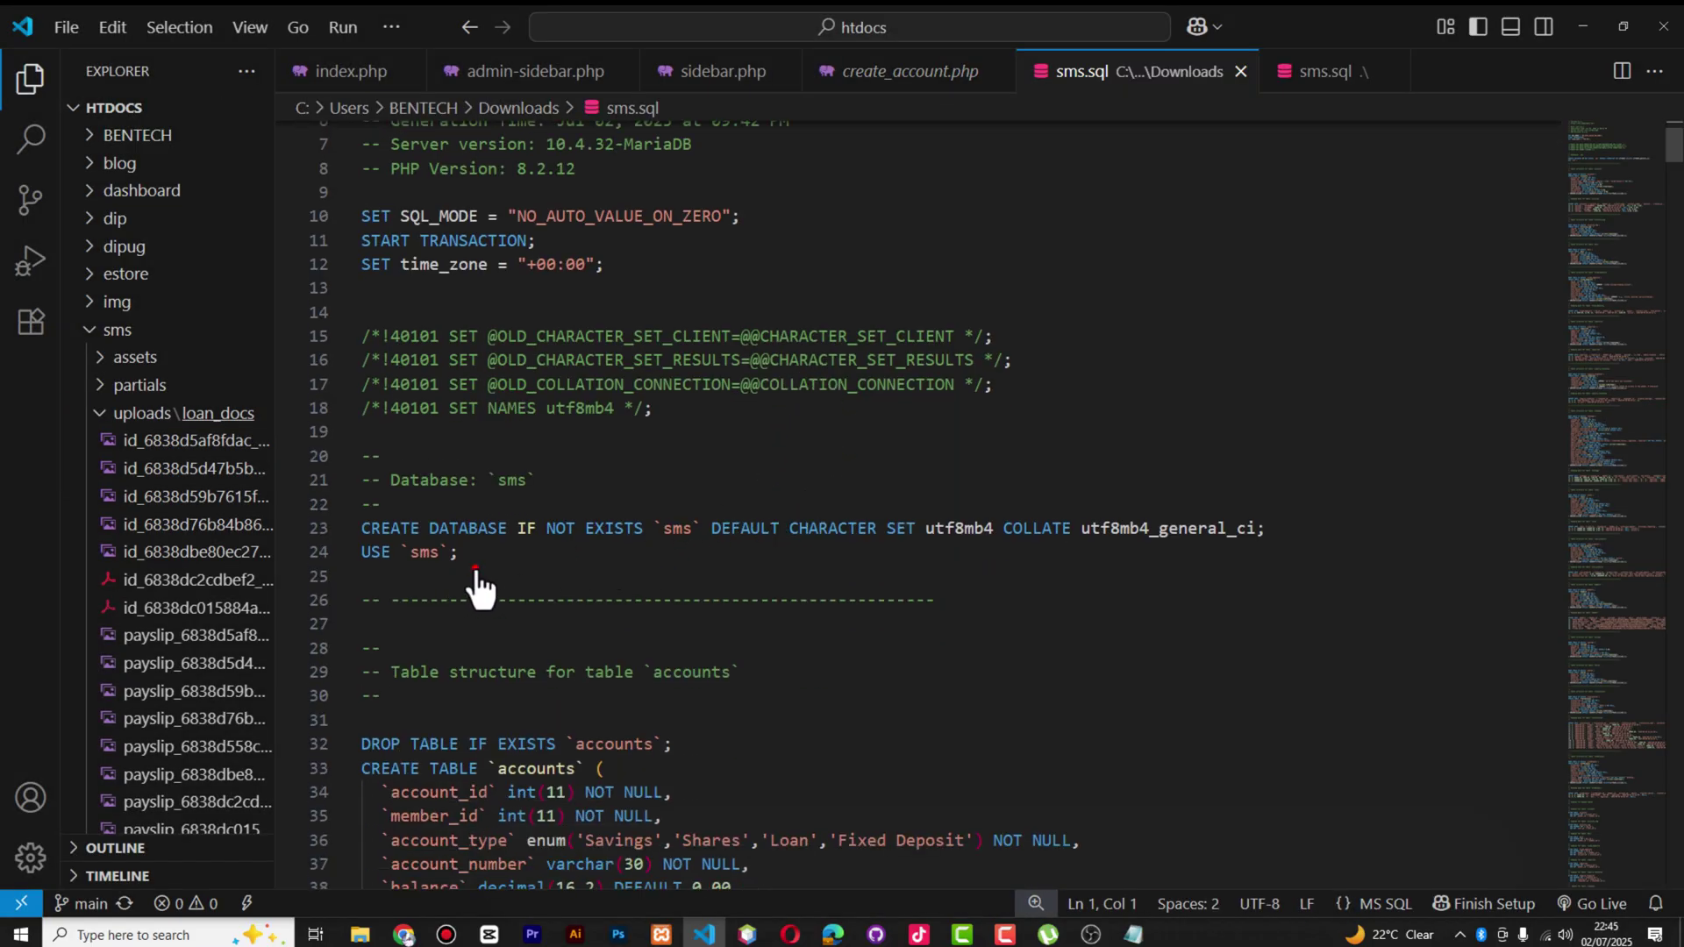
pyautogui.moveTo(481, 579); pyautogui.dragTo(366, 537)
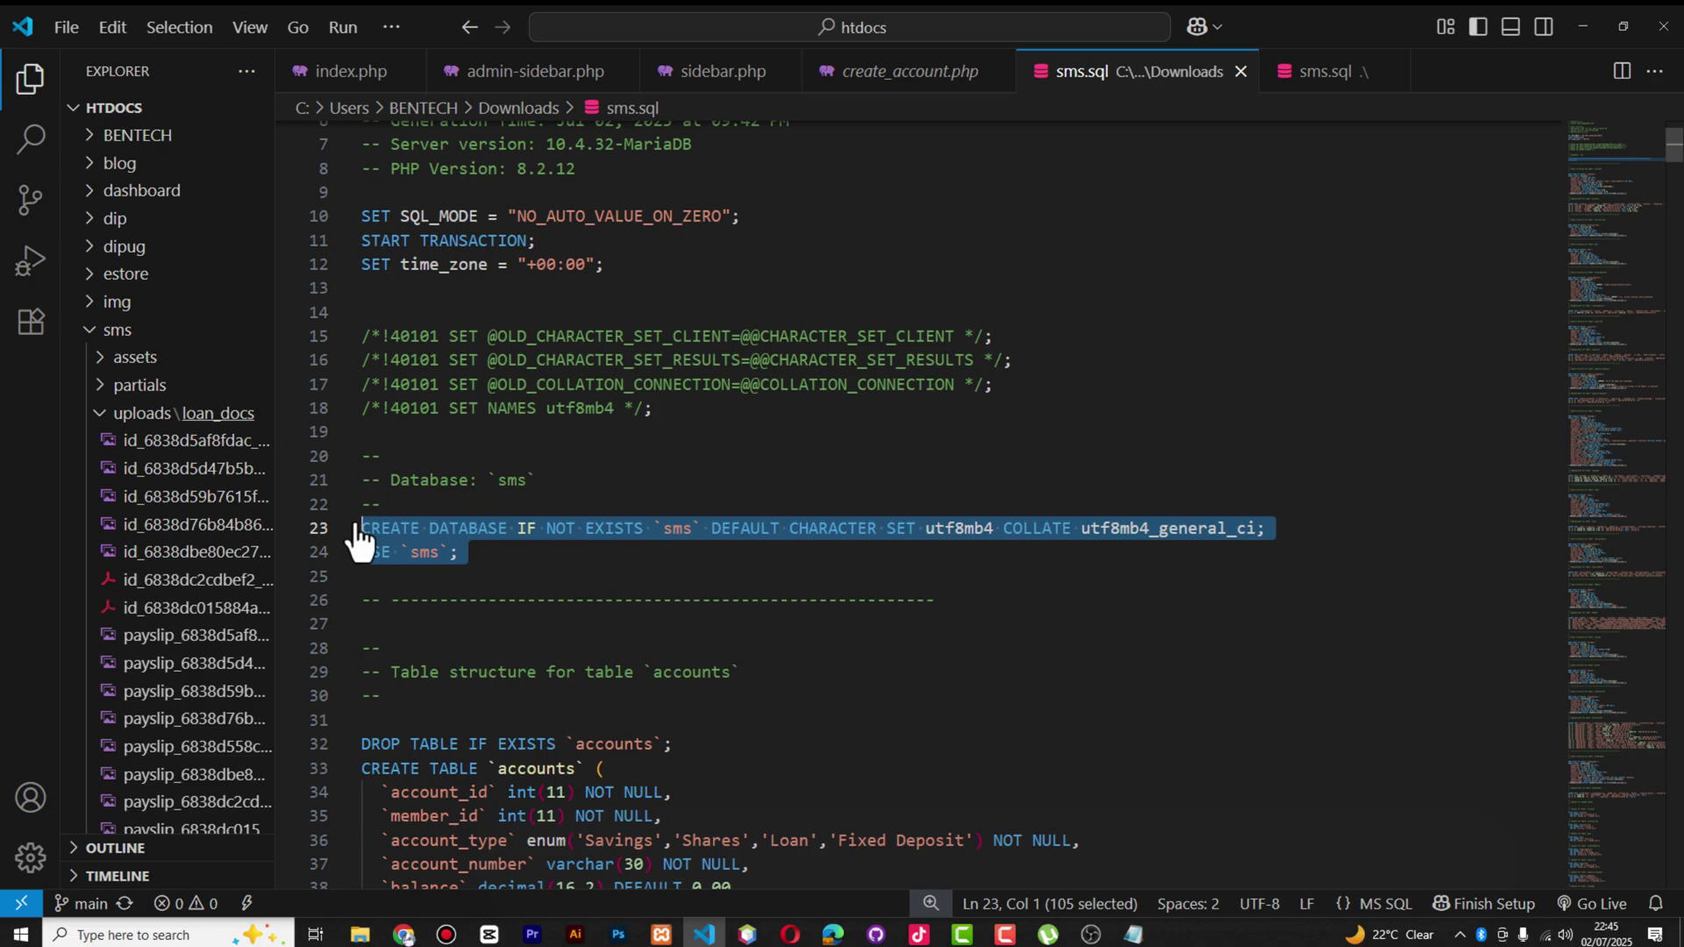
pyautogui.moveTo(358, 517); pyautogui.dragTo(365, 454)
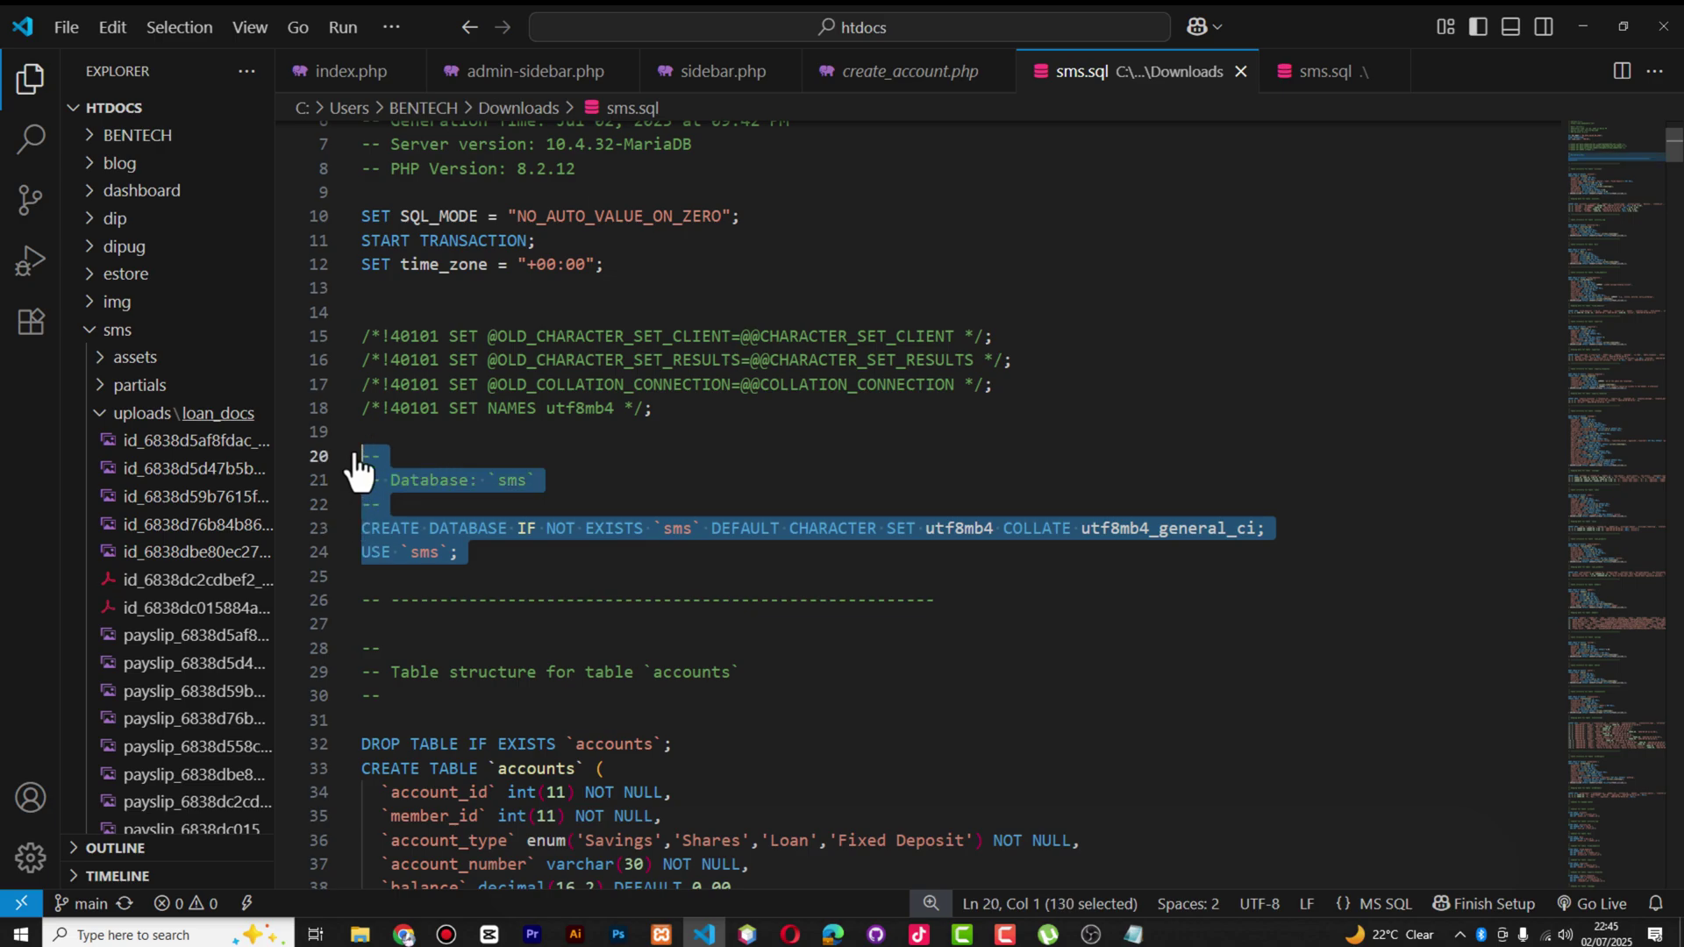
pyautogui.press('BackSpace')
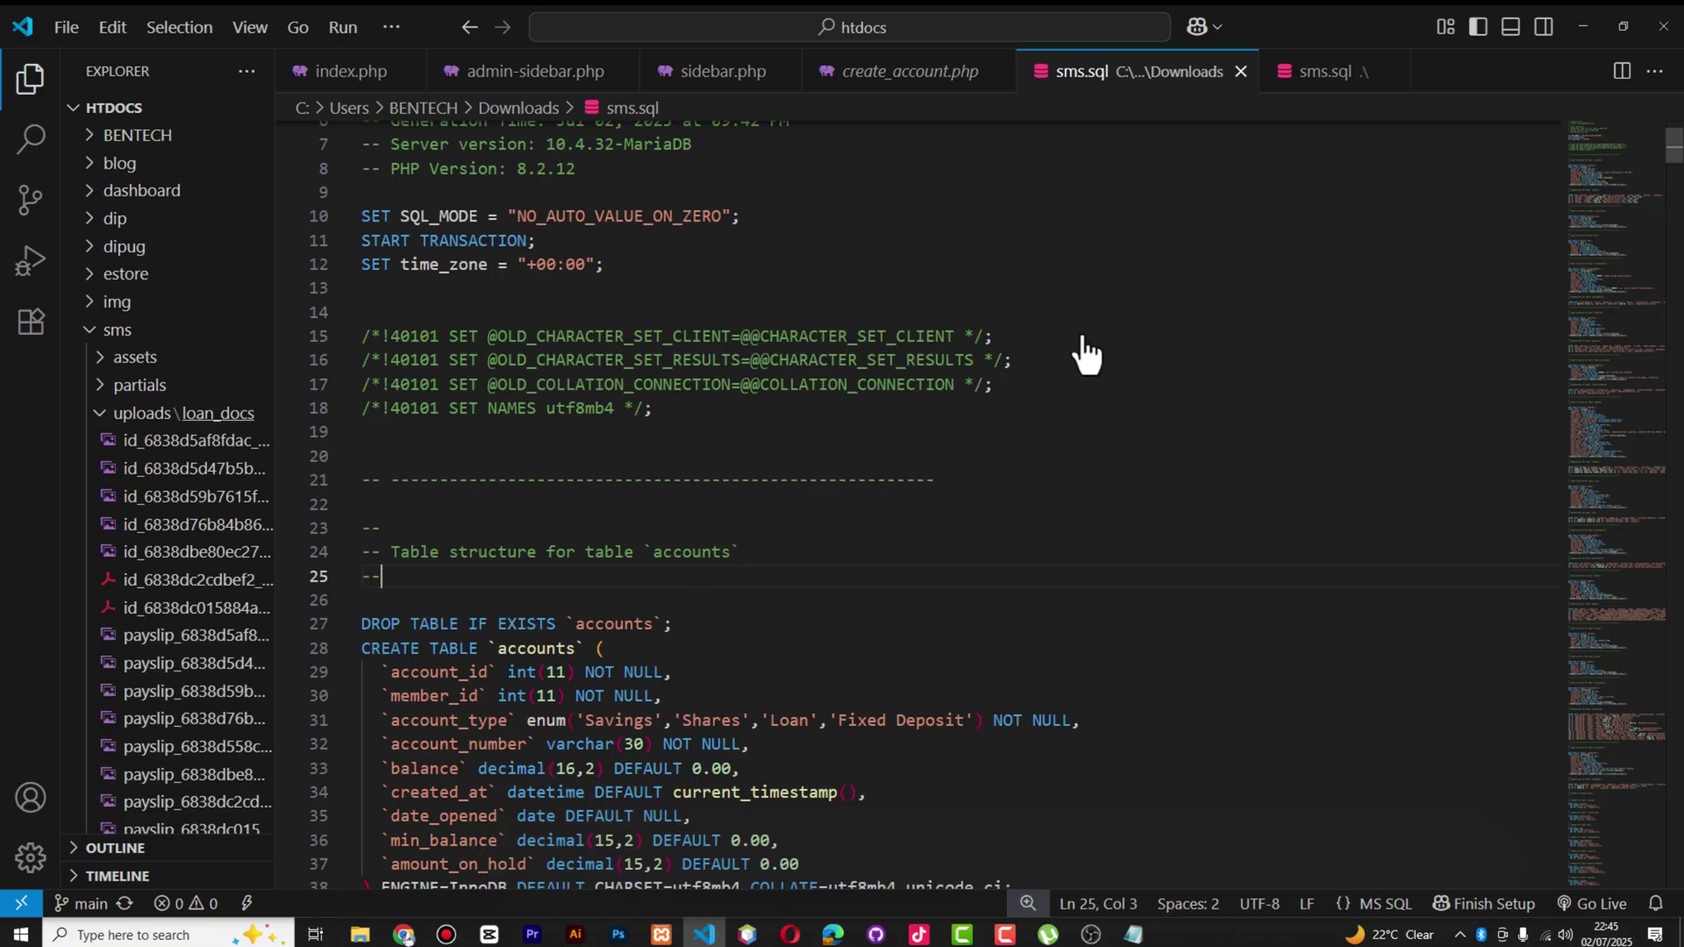
pyautogui.click(1663, 27)
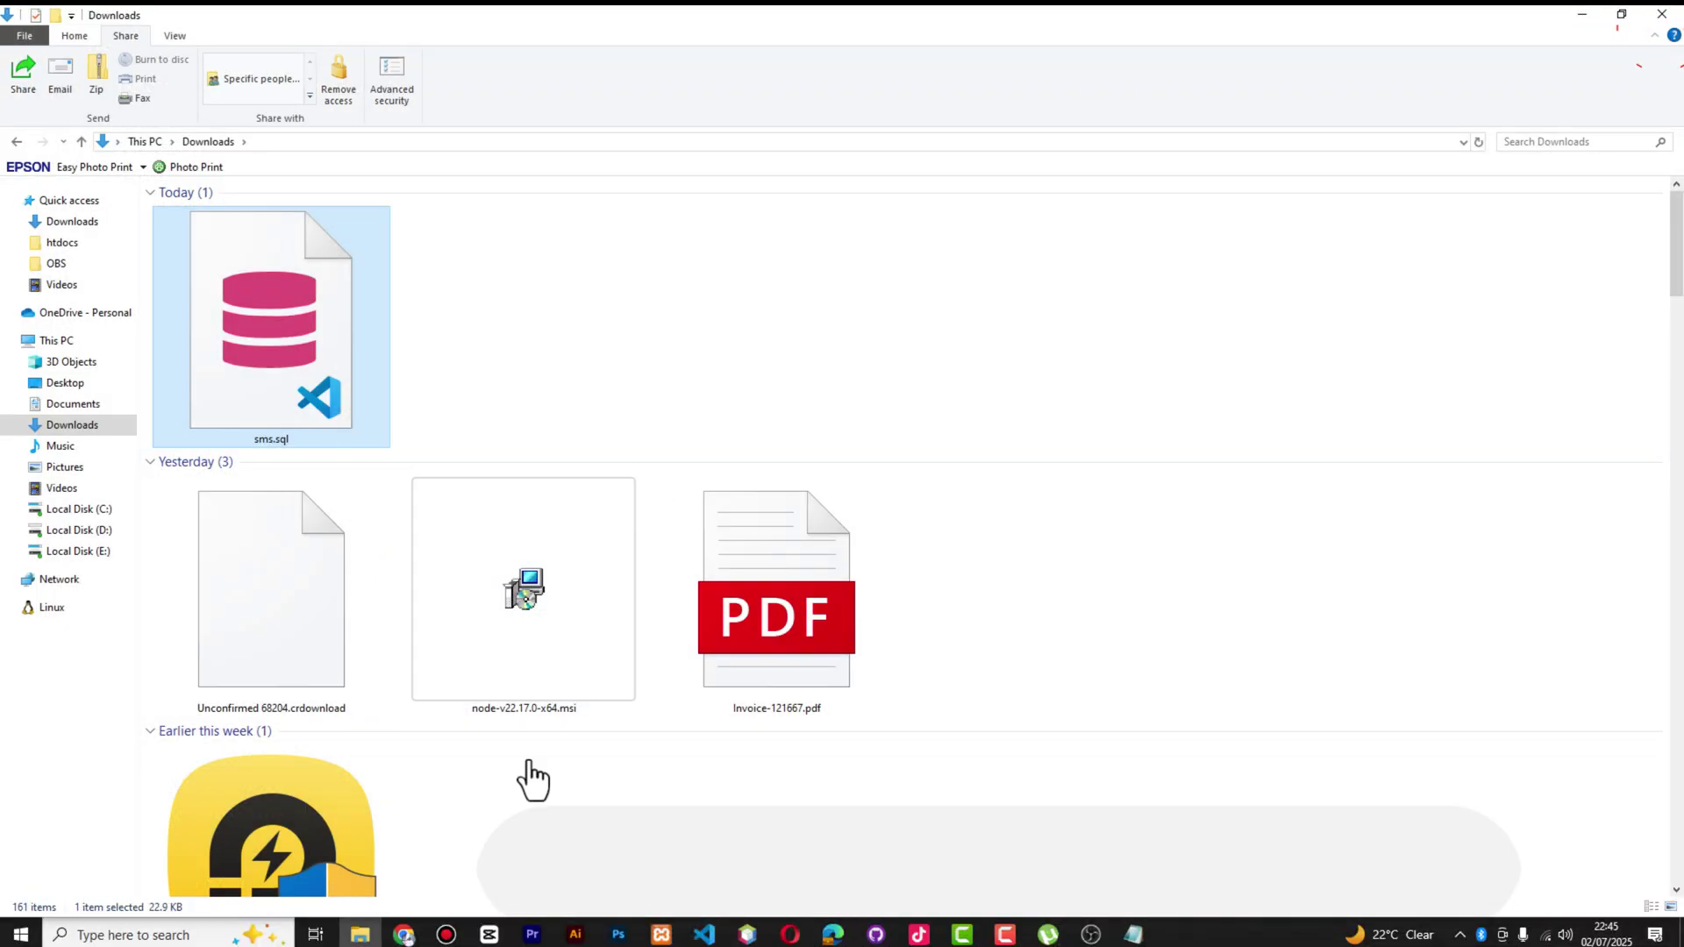
# Re-import the edited sms.sql into oyudoorg_sms from phpMyAdmin's Import page.
pyautogui.click(403, 934)
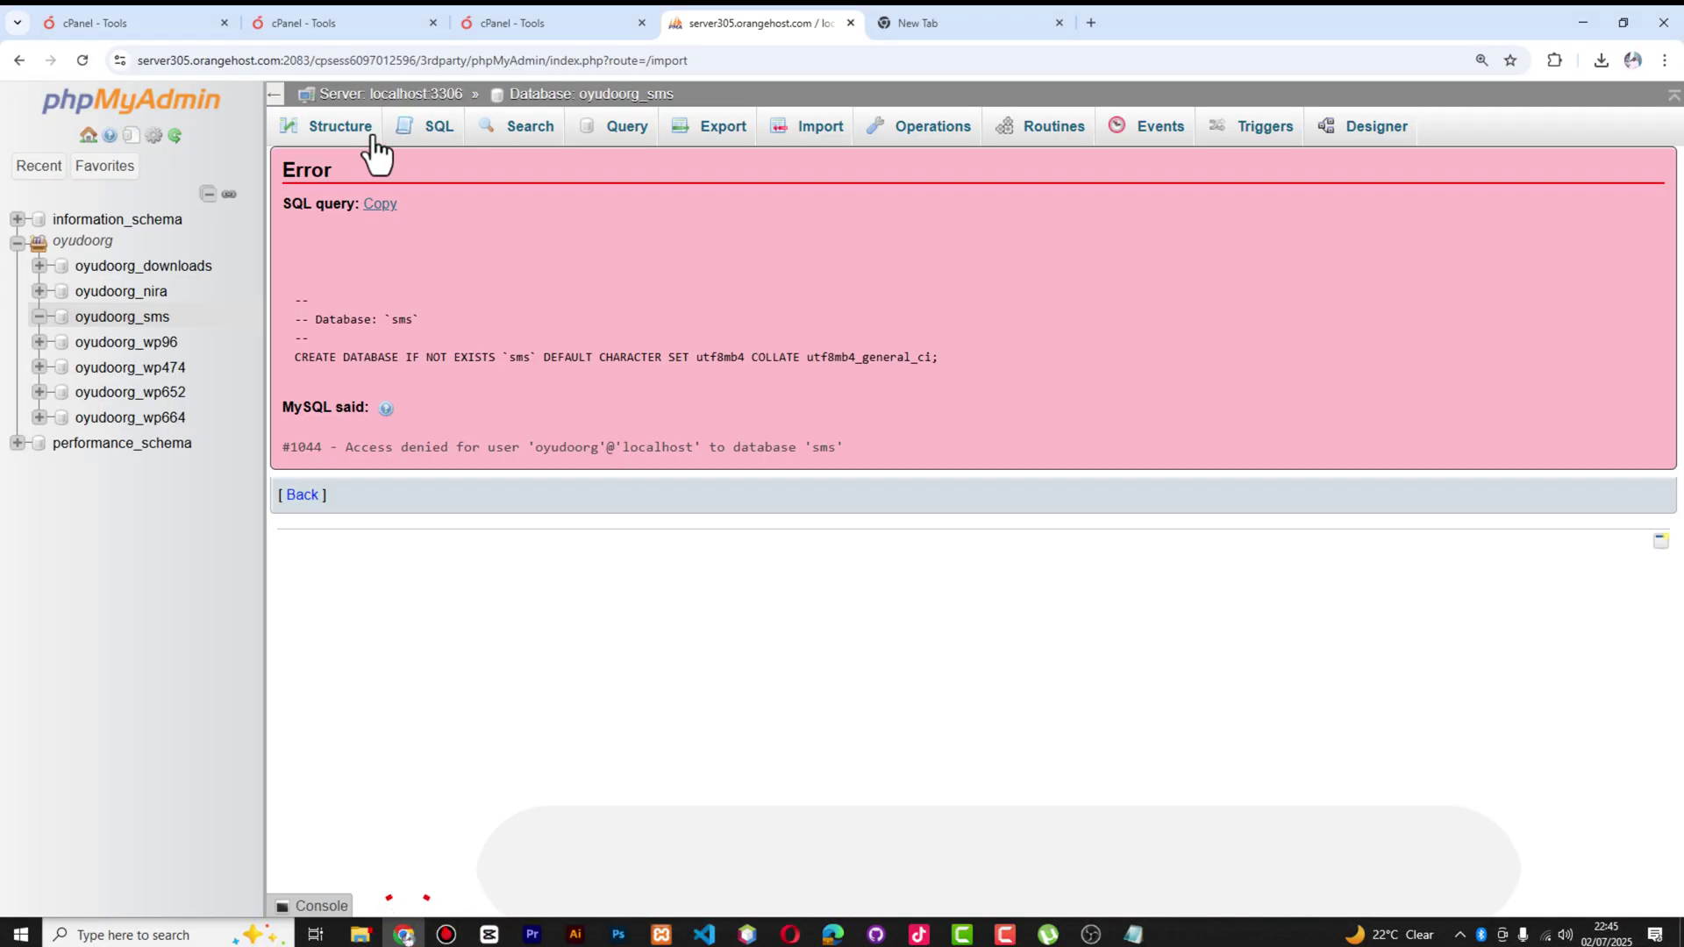
pyautogui.click(822, 141)
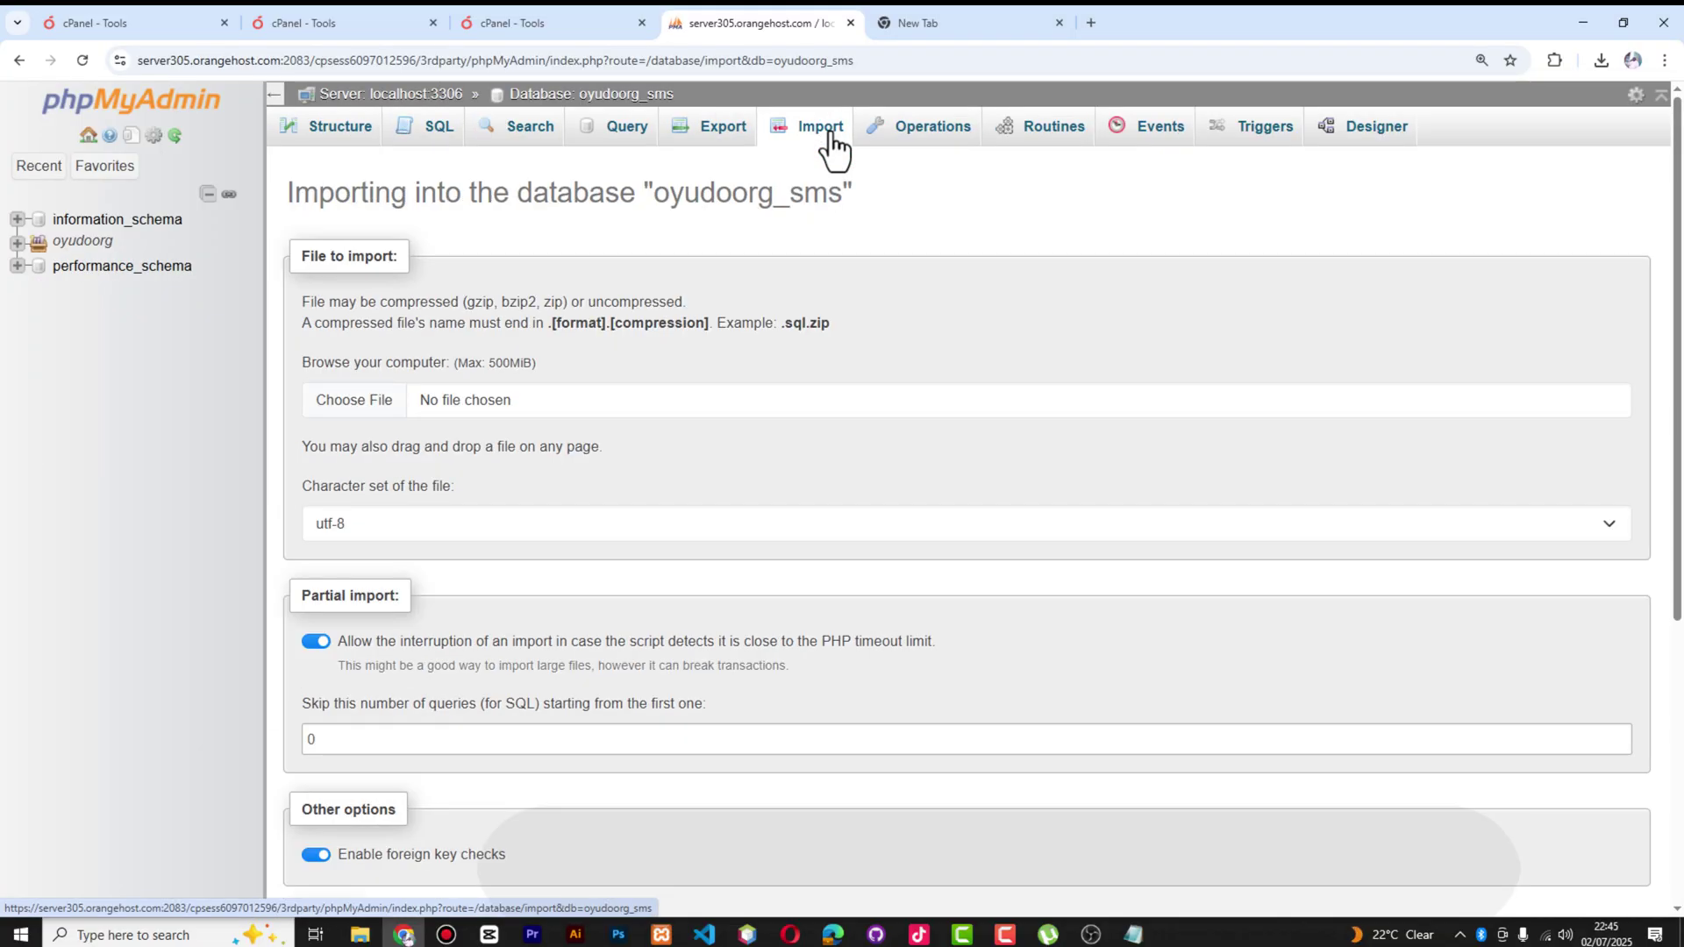
pyautogui.click(354, 399)
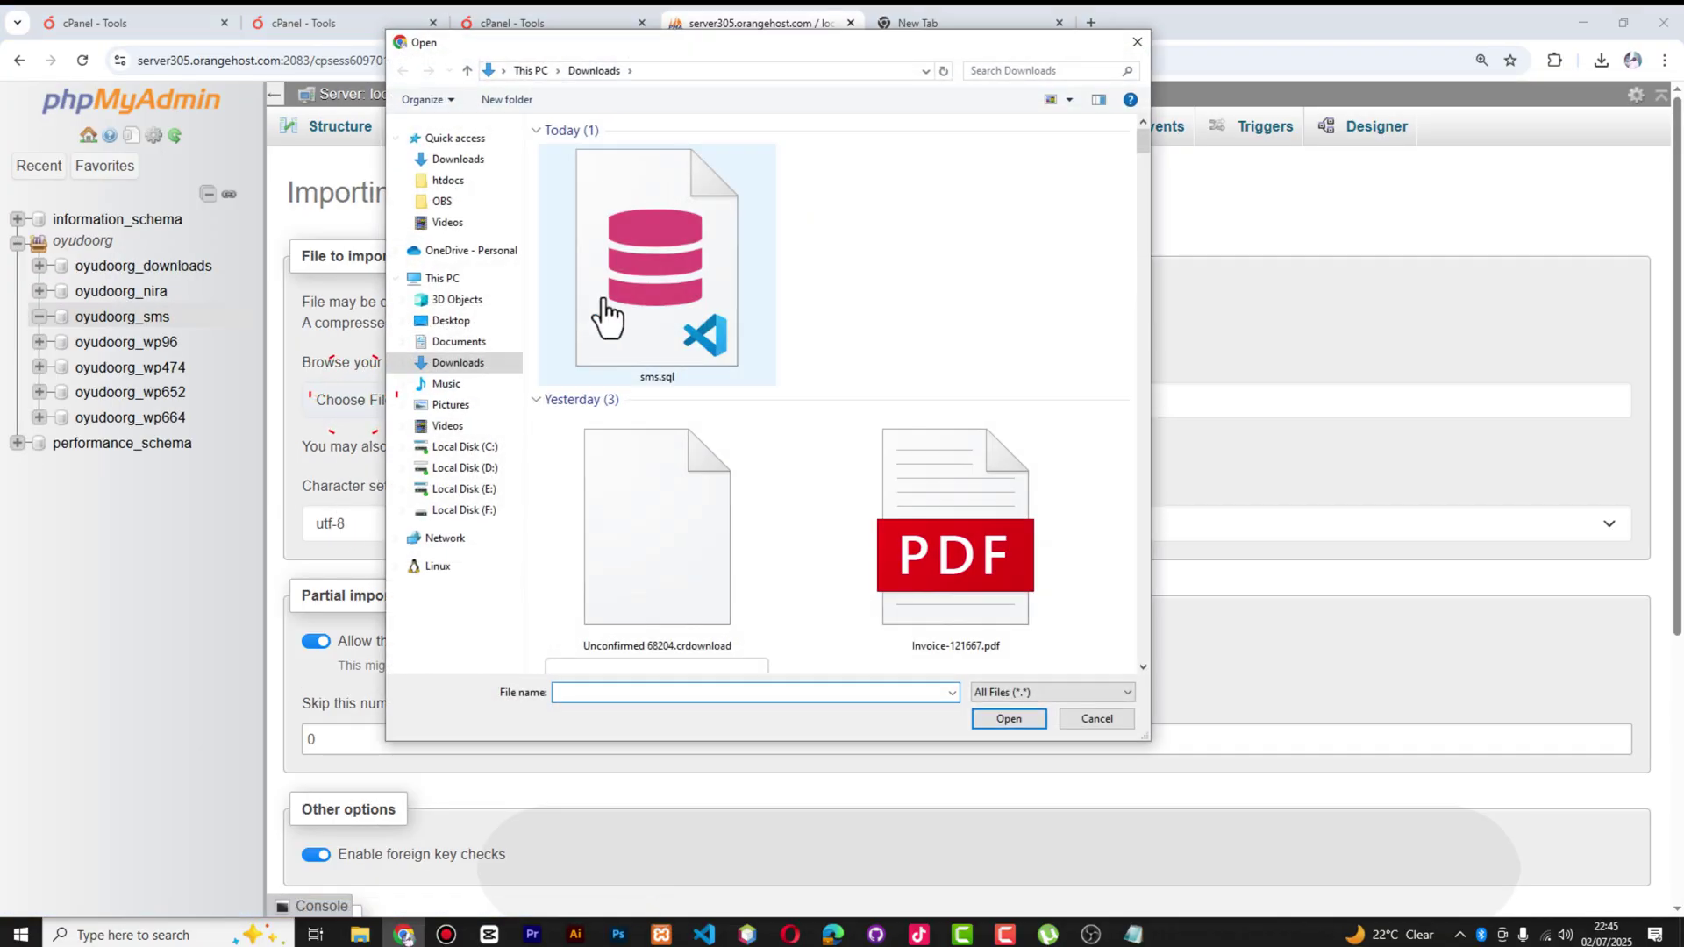
pyautogui.doubleClick(676, 290)
pyautogui.scroll(-5, 333, 825)
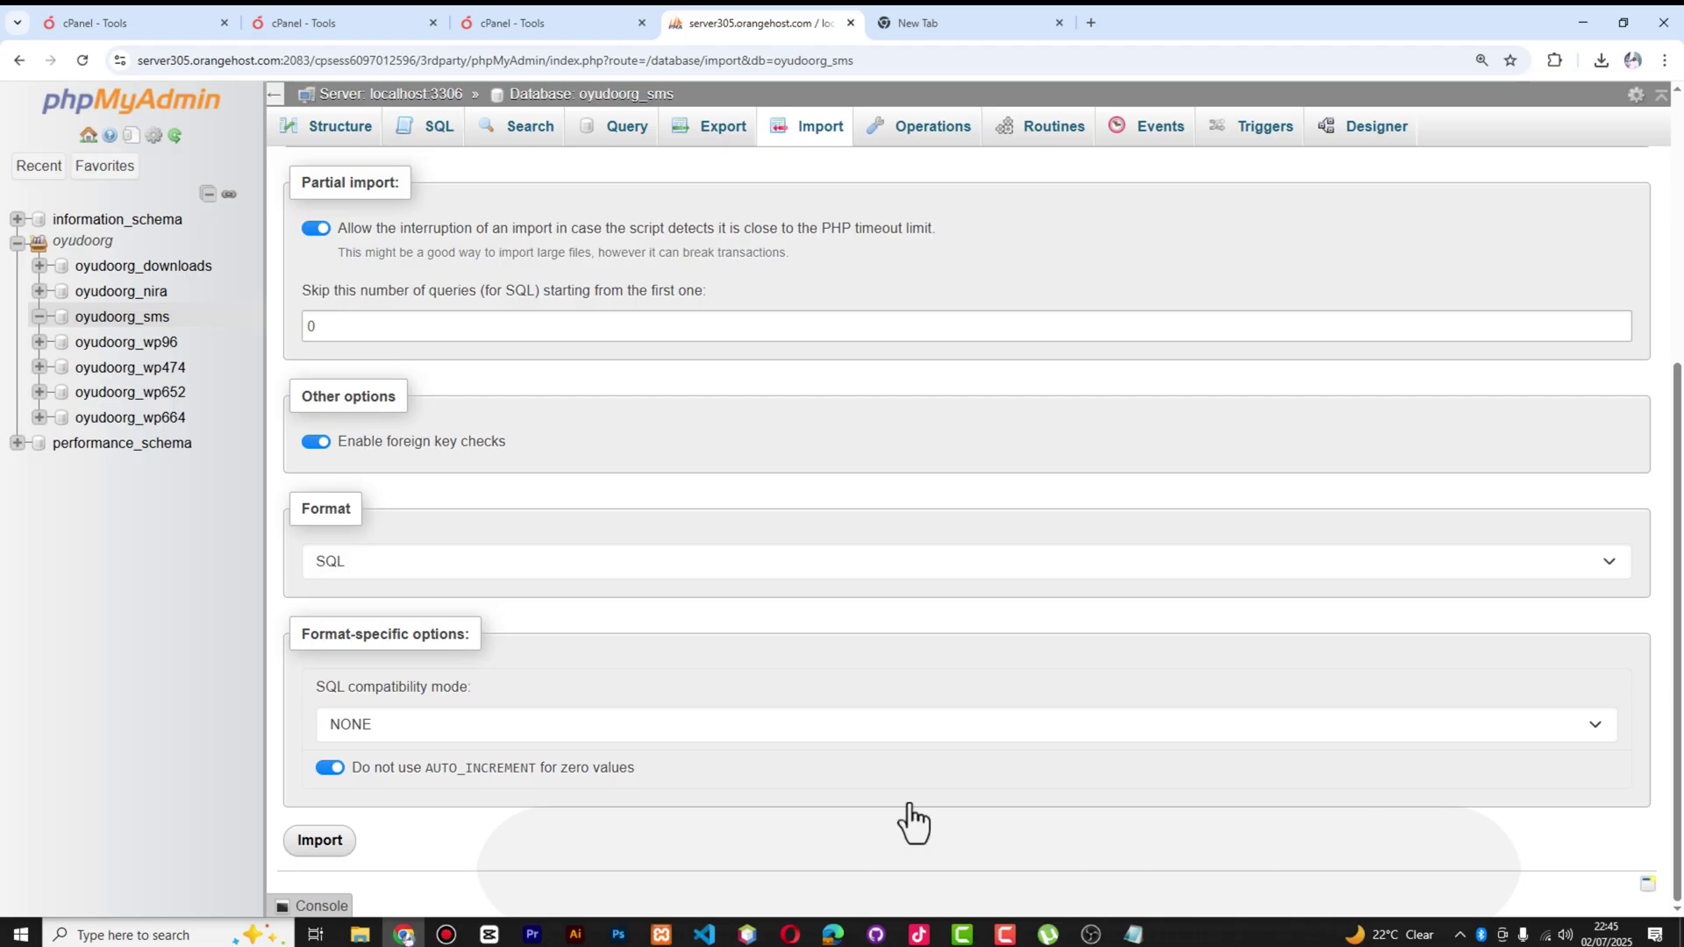
pyautogui.click(335, 840)
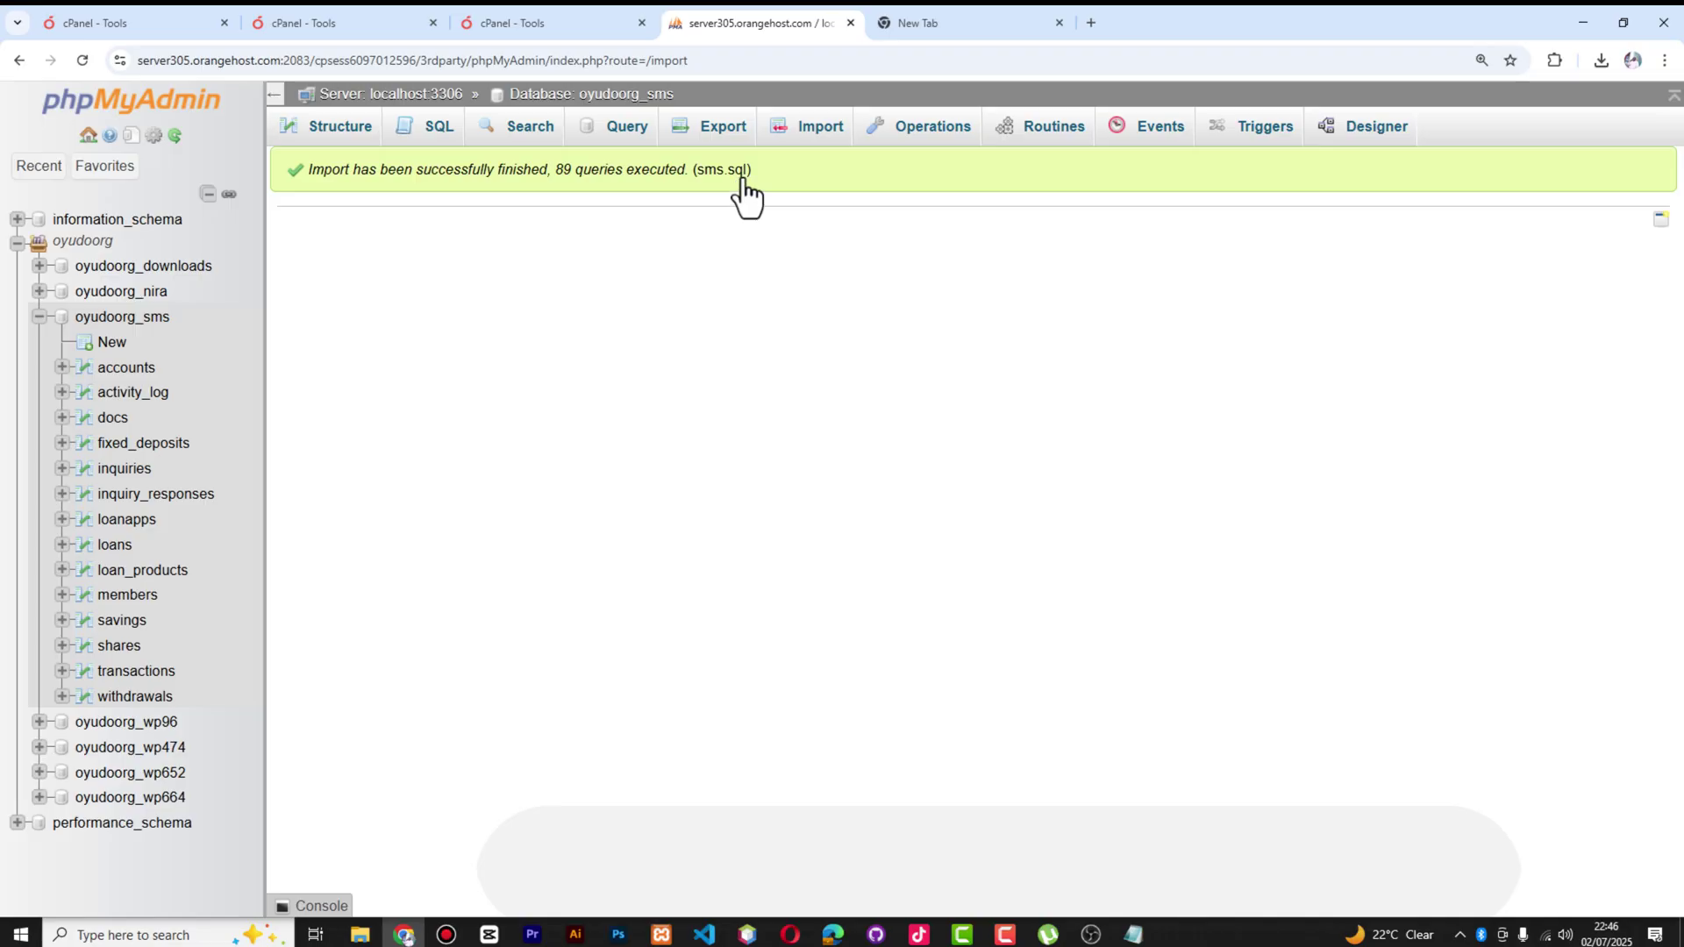
# Load sms.oyudo.org in the new tab and sign in with the saved member login.
pyautogui.click(976, 25)
pyautogui.write('s.oyudo.org')
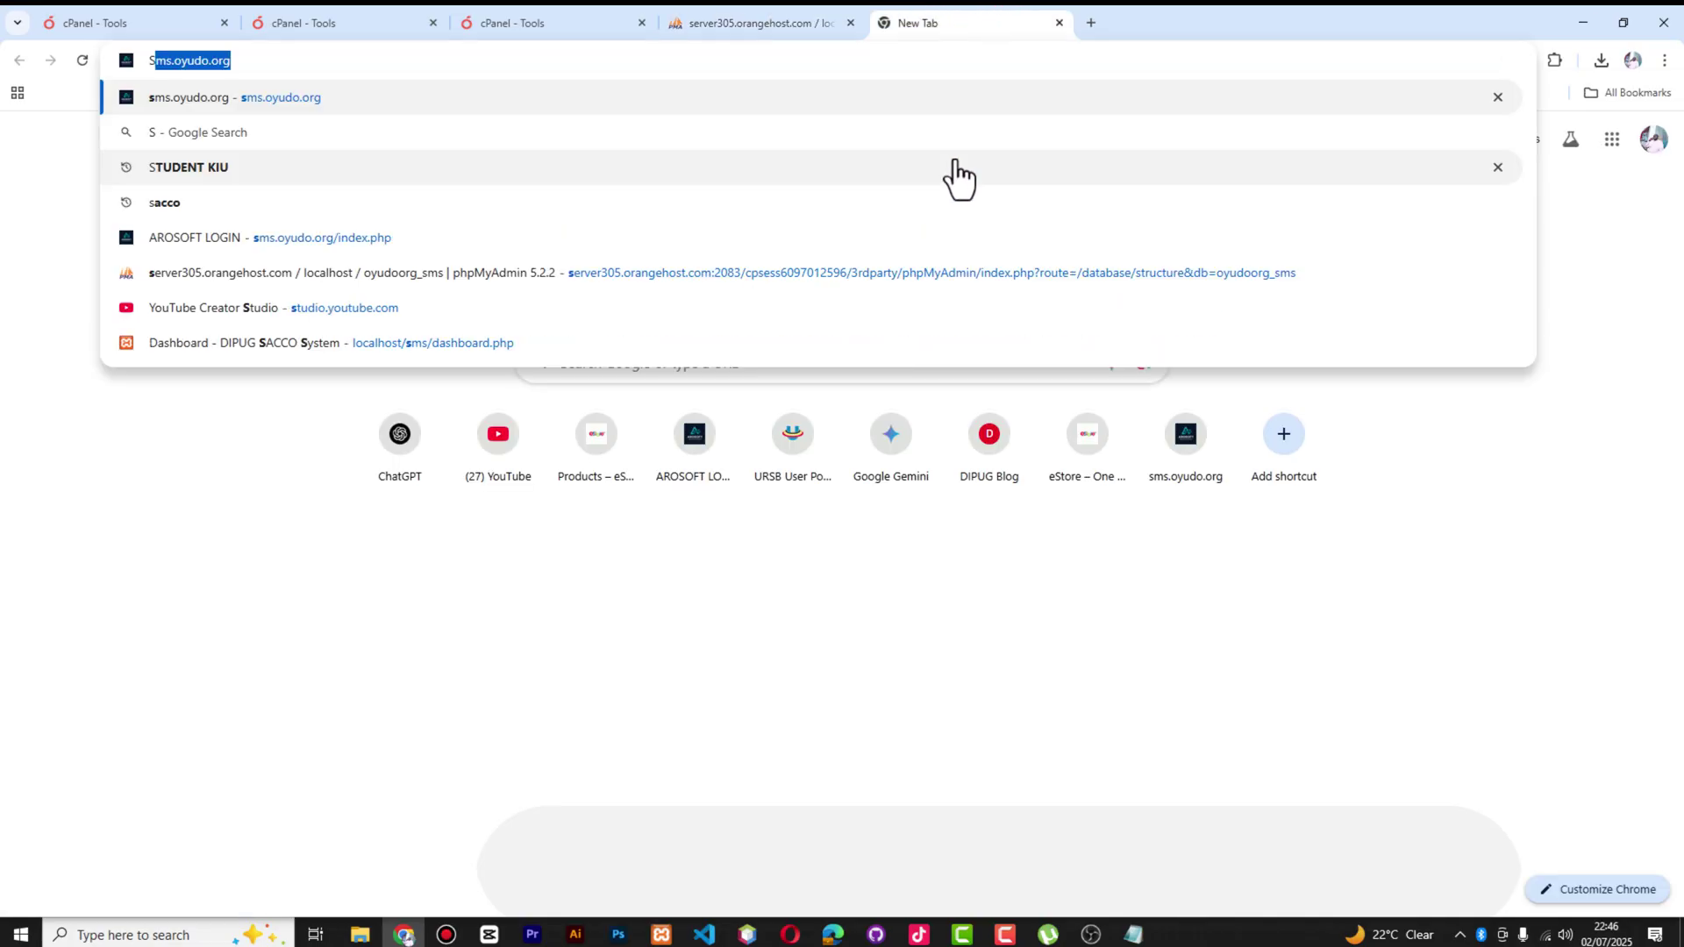
pyautogui.press('Return')
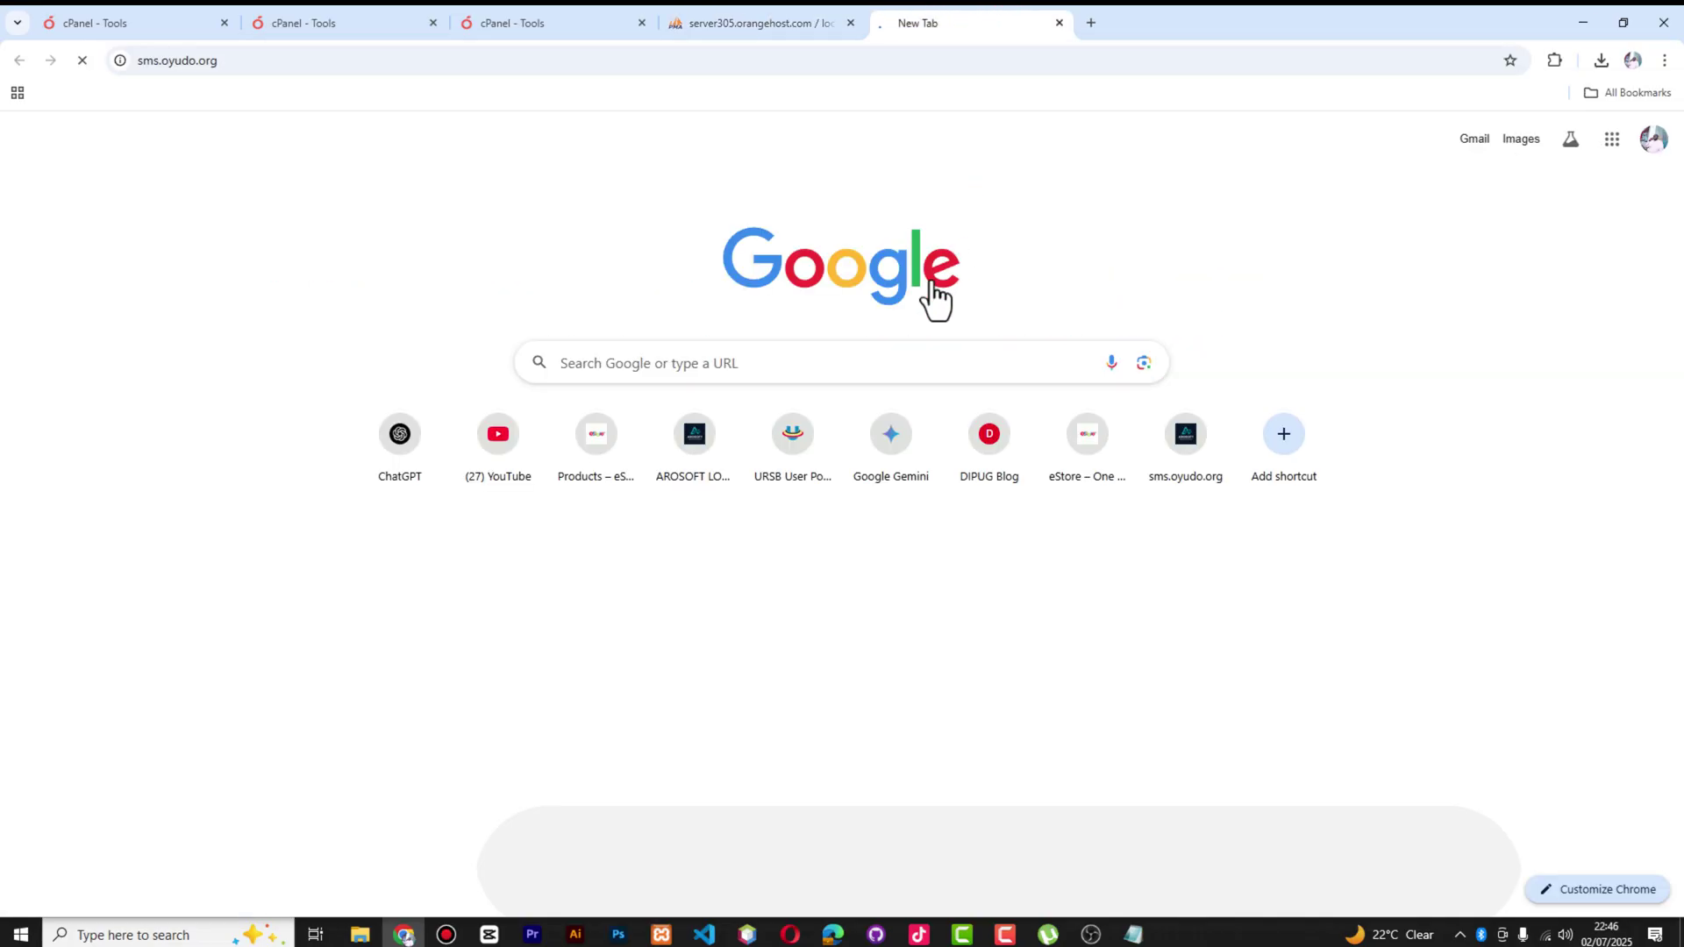
pyautogui.click(965, 425)
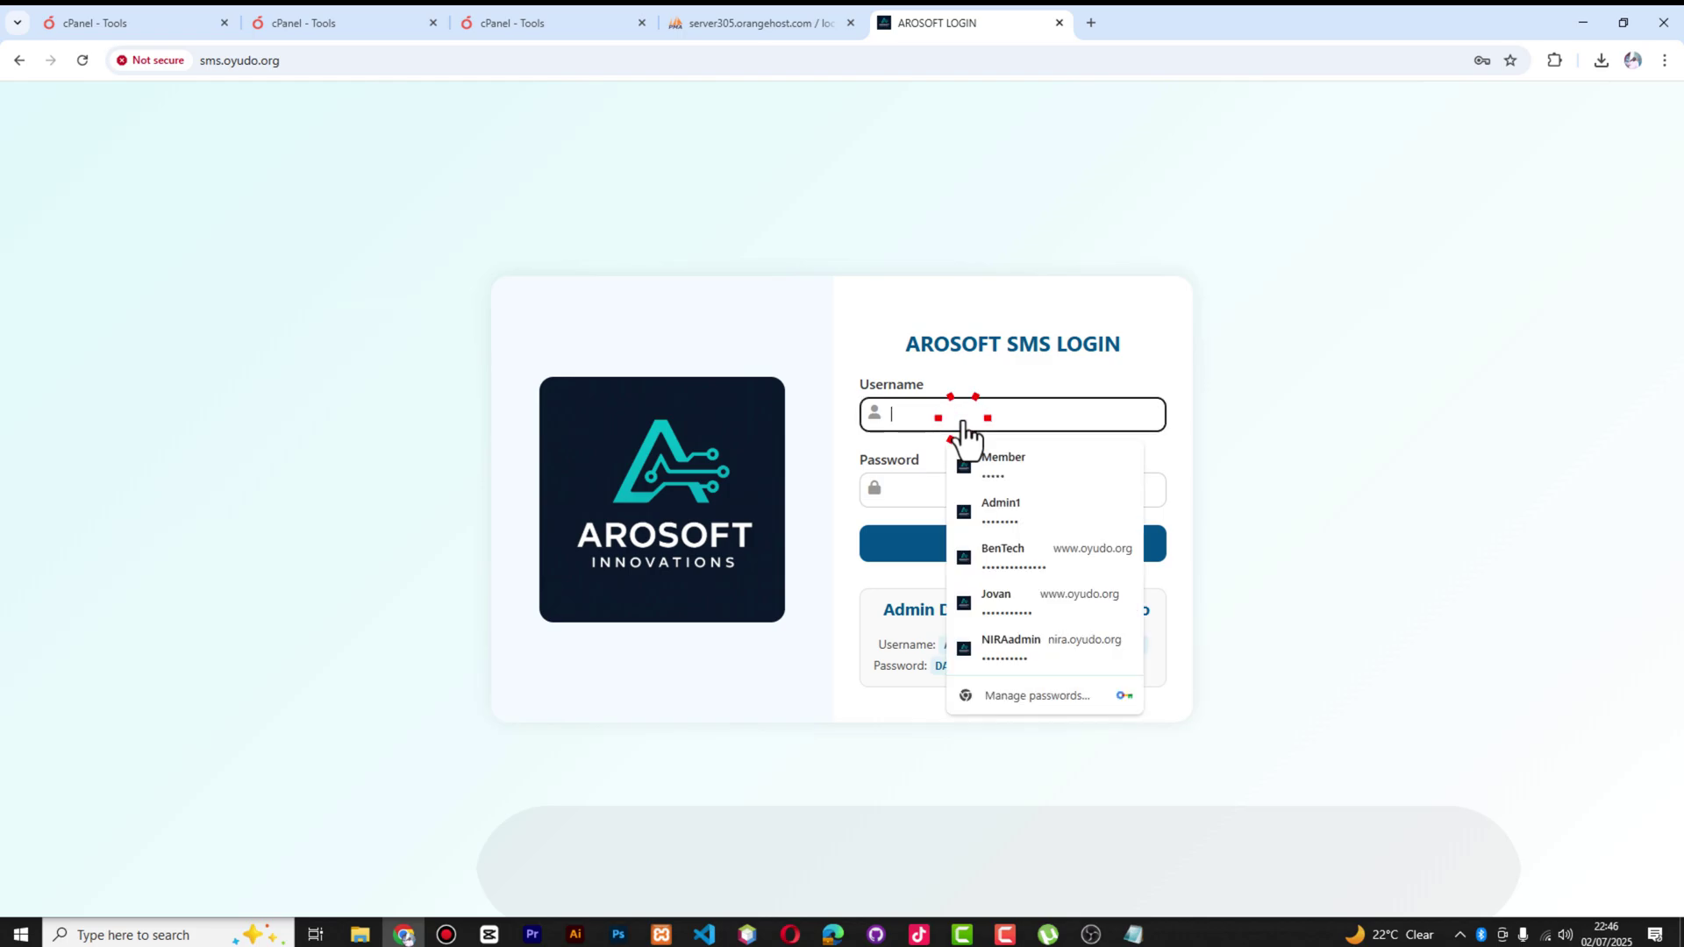
pyautogui.click(1016, 476)
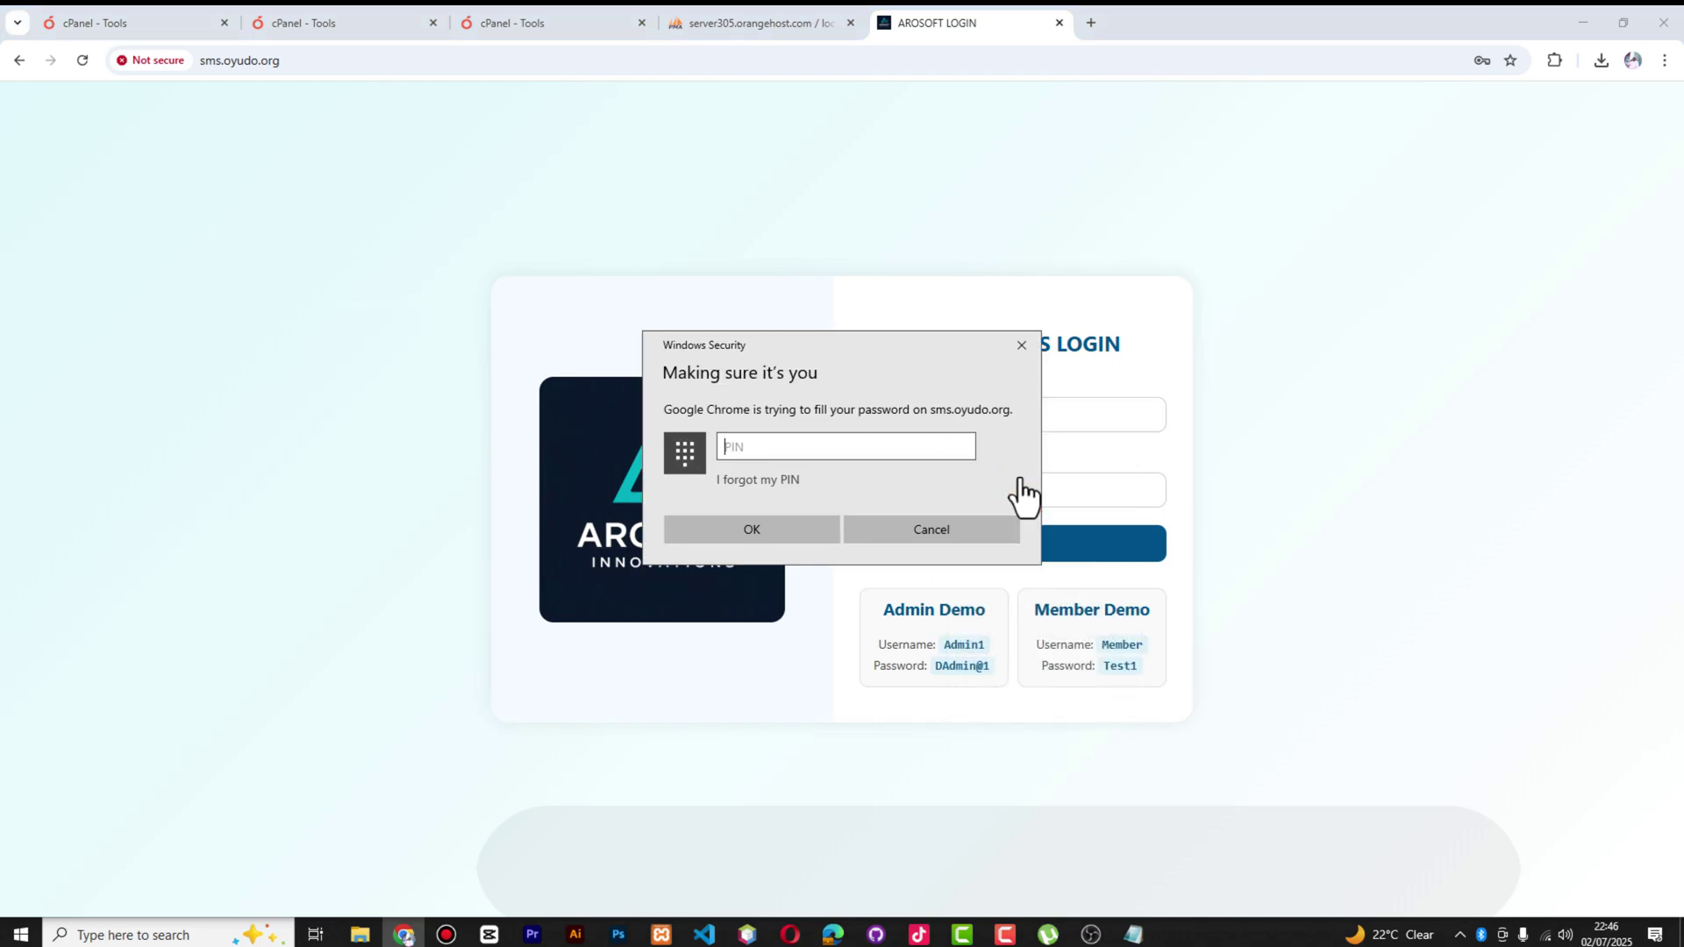
pyautogui.write('1')
pyautogui.press('Return')
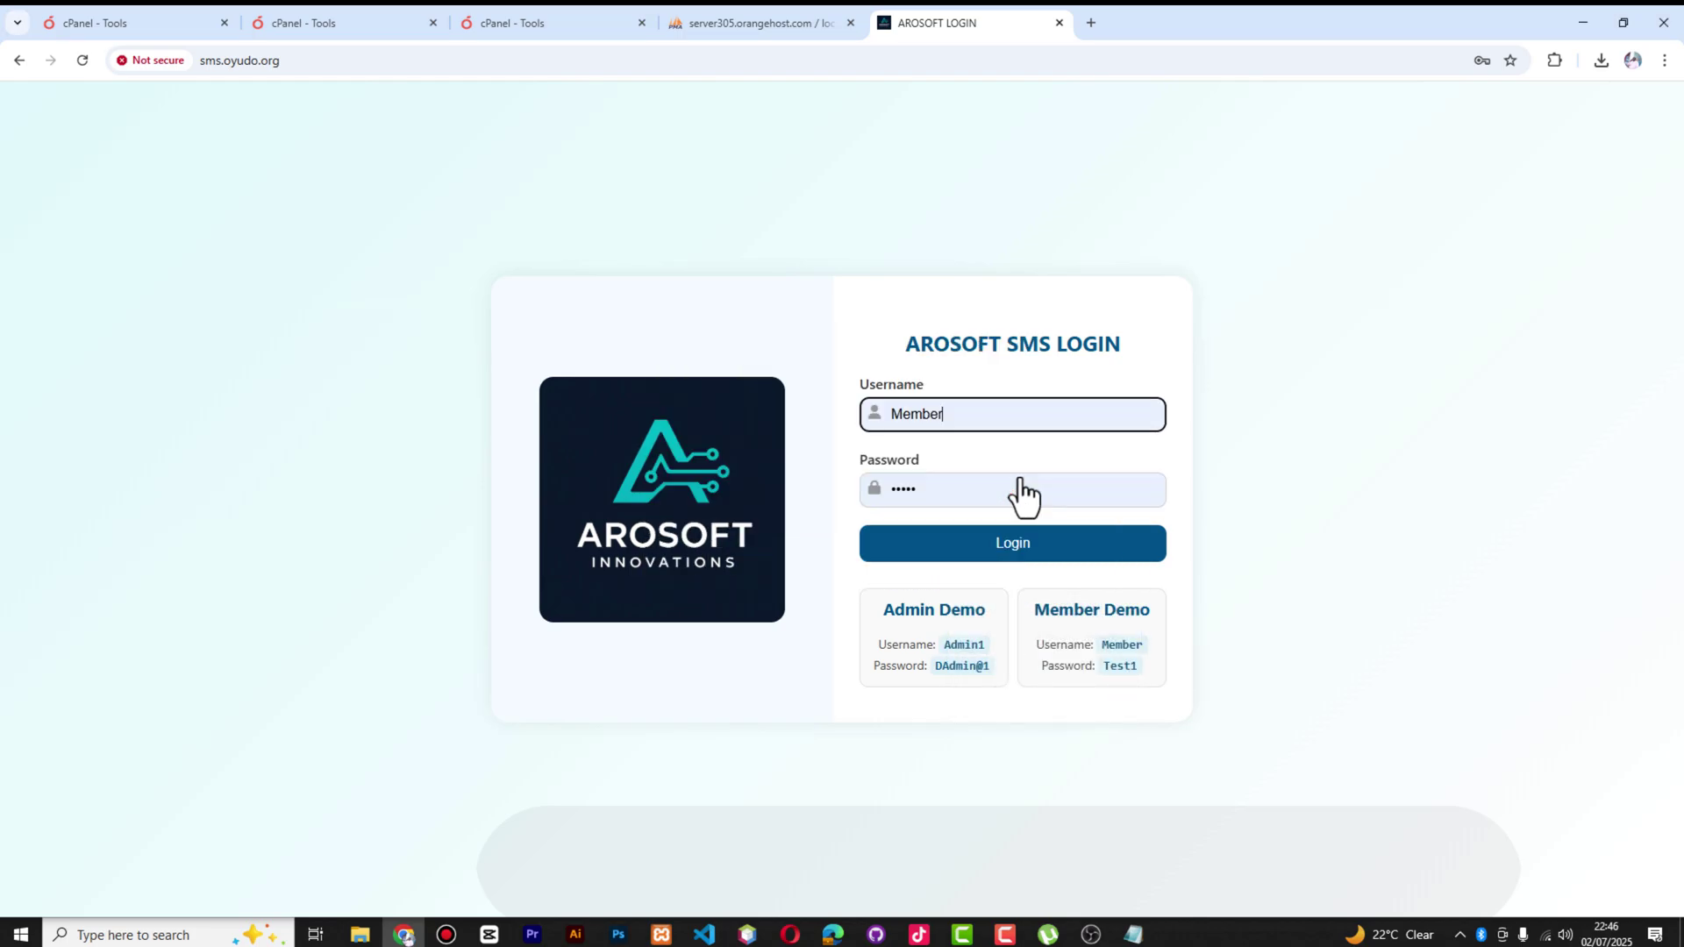
pyautogui.click(956, 549)
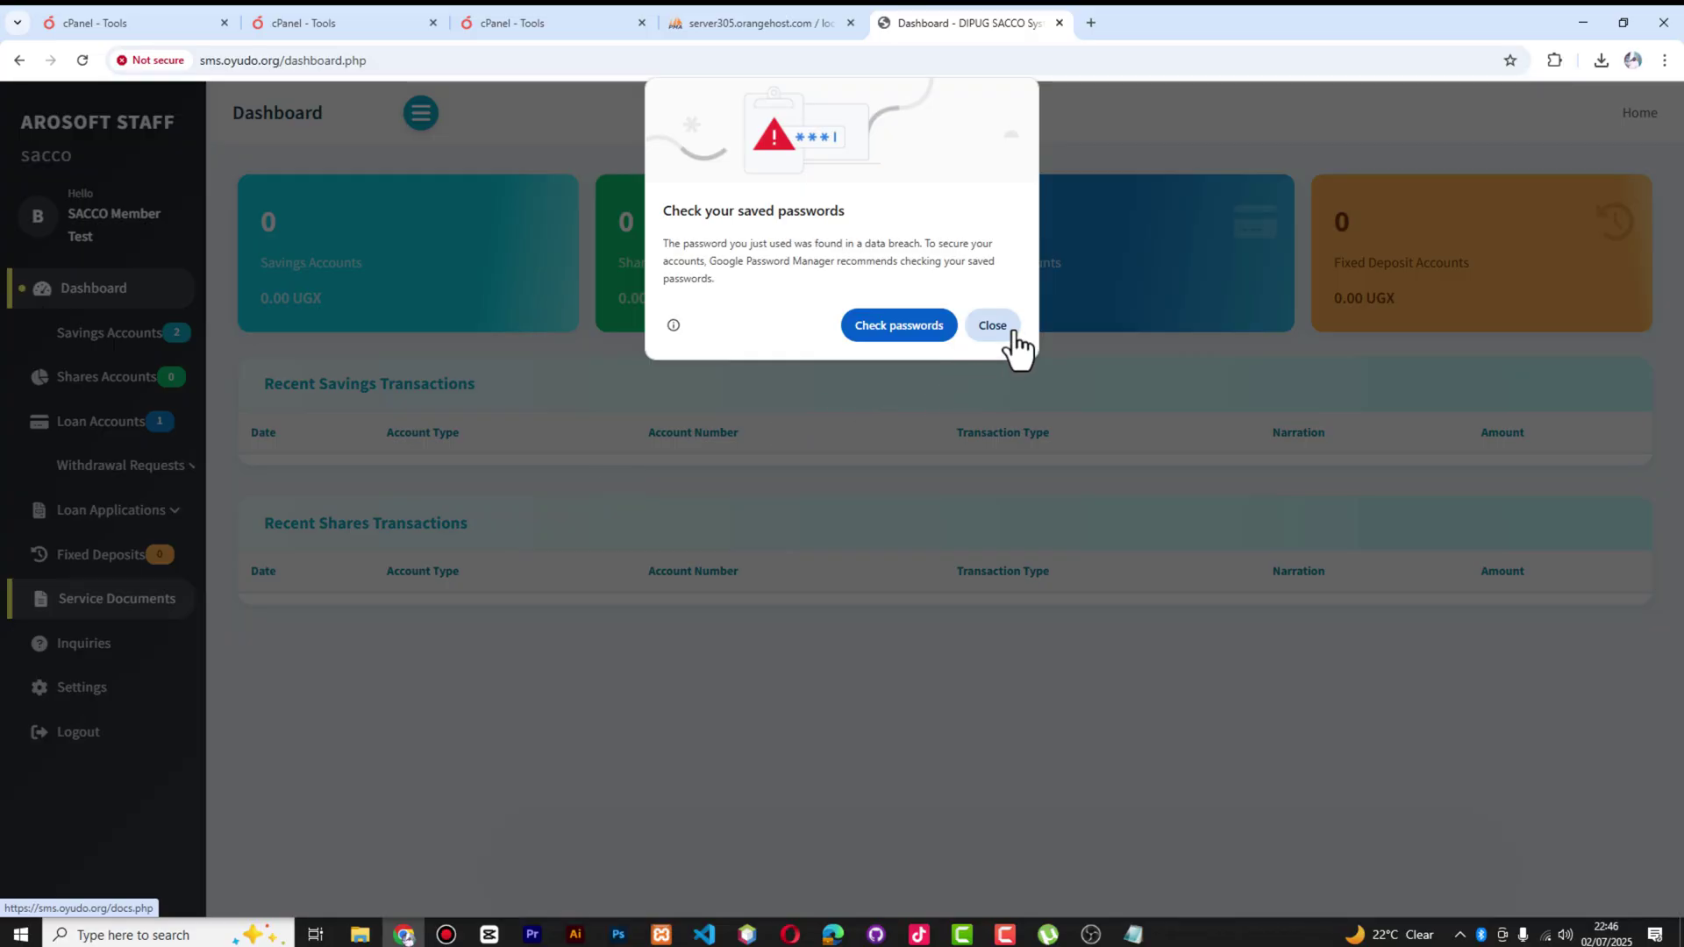
pyautogui.click(992, 326)
# Log out, sign in as Admin Demo, and browse All Transactions and withdrawal requests.
pyautogui.click(63, 734)
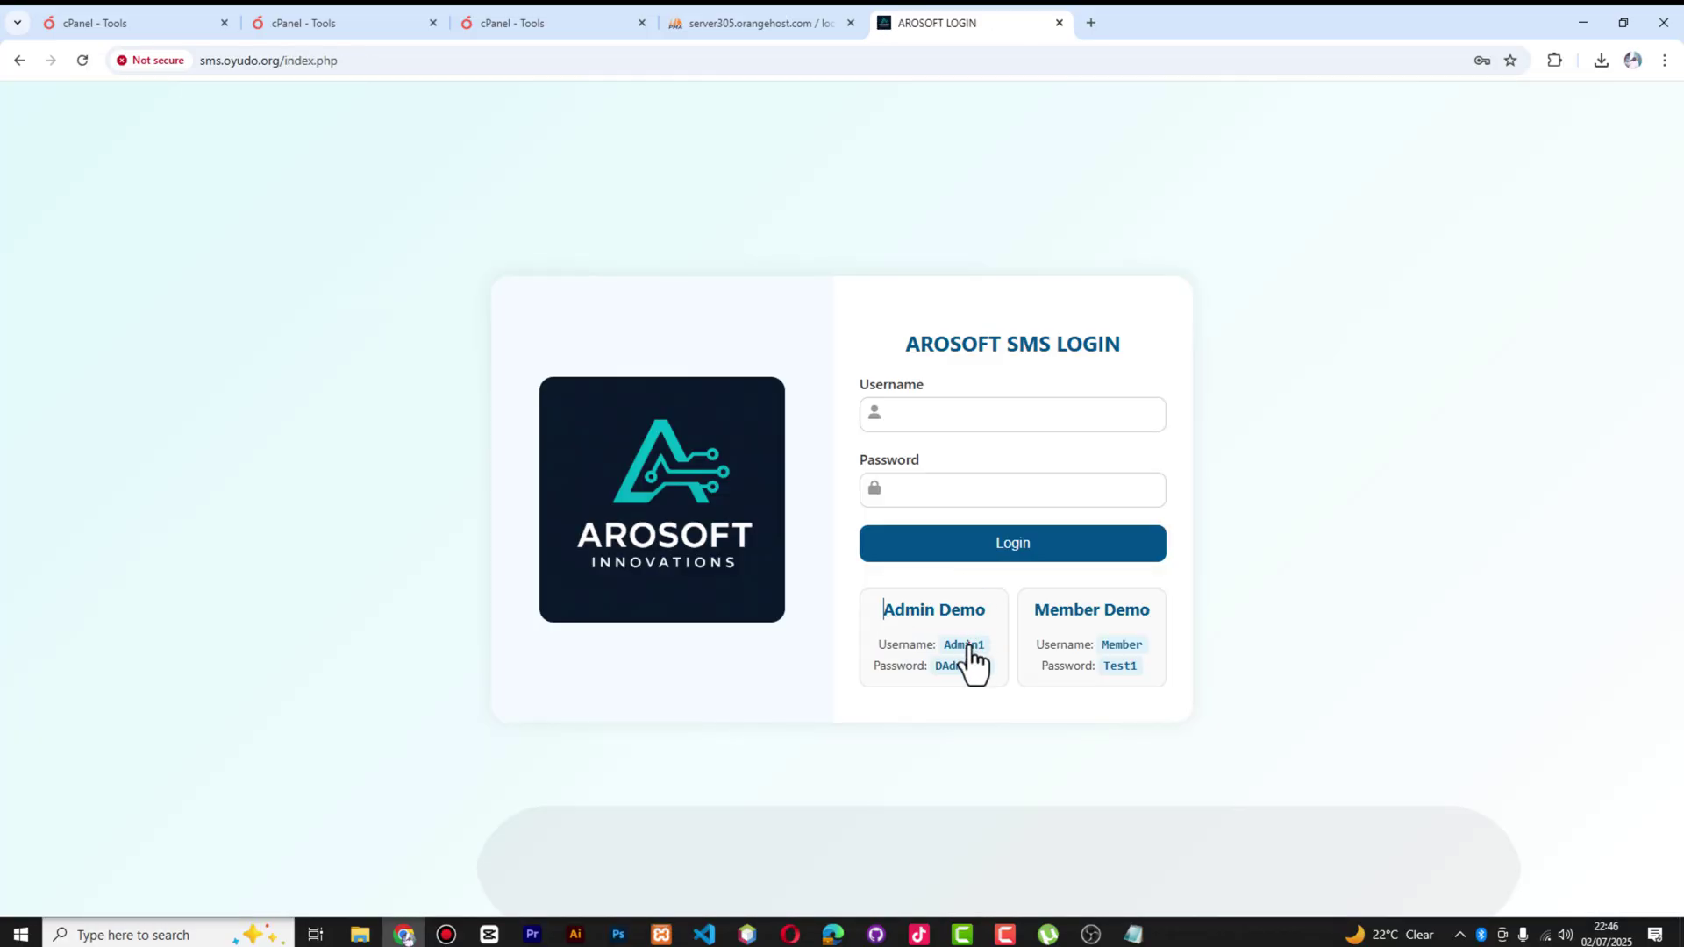
pyautogui.click(964, 651)
pyautogui.click(970, 553)
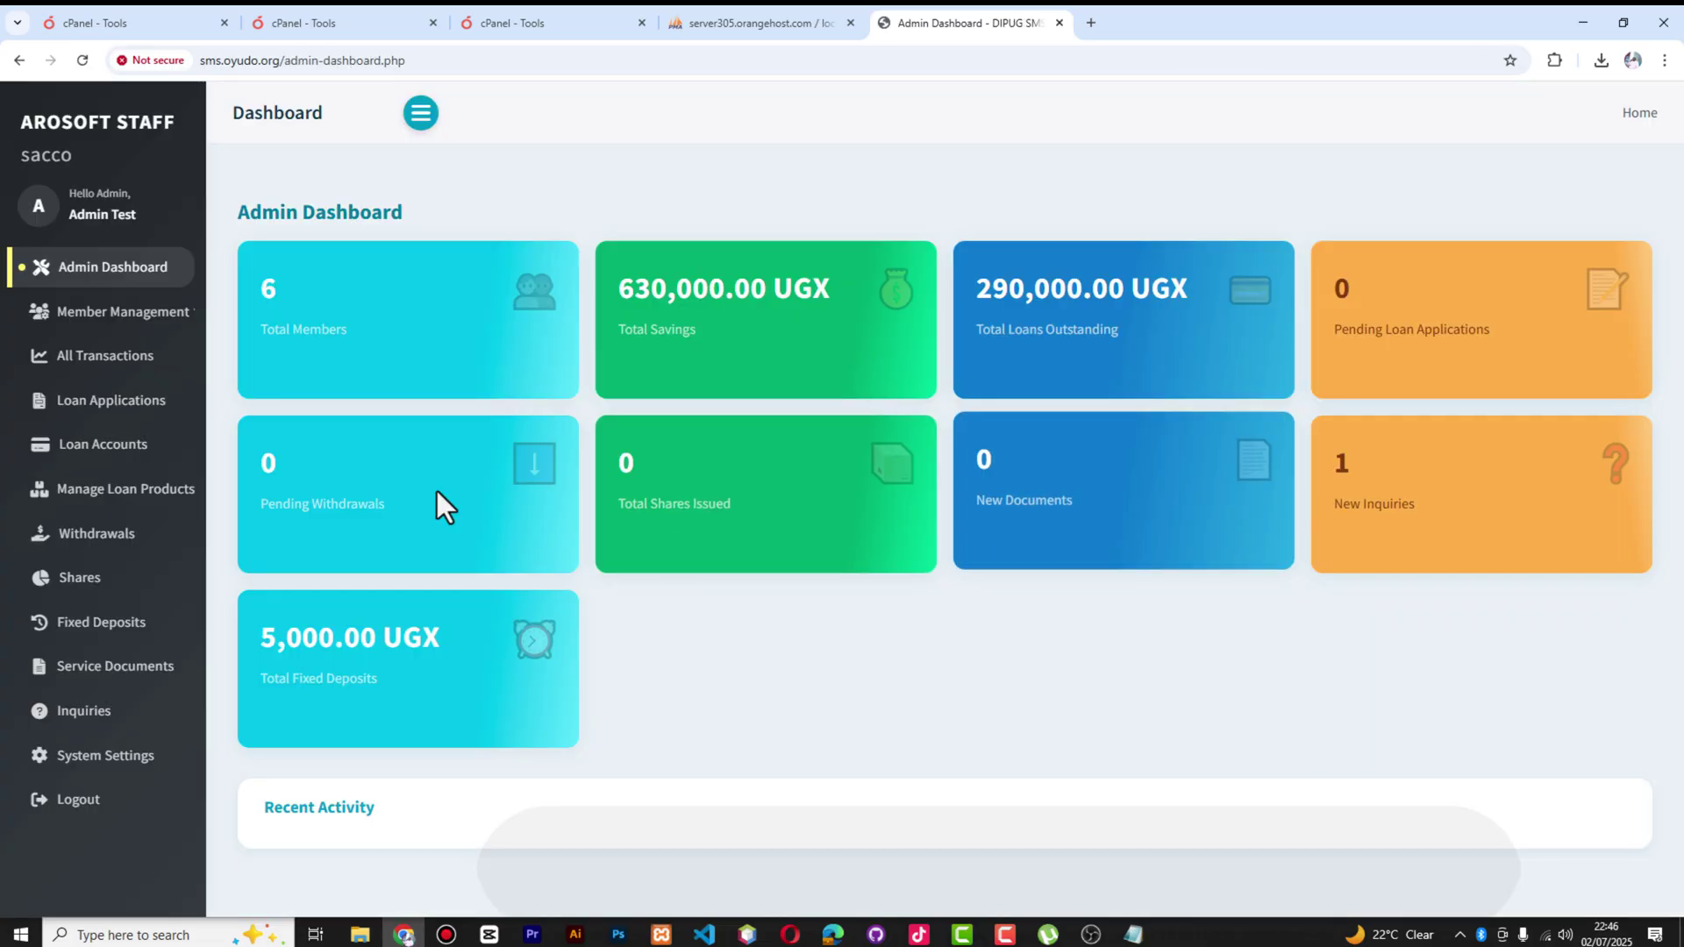
pyautogui.click(76, 360)
pyautogui.scroll(-2, 105, 395)
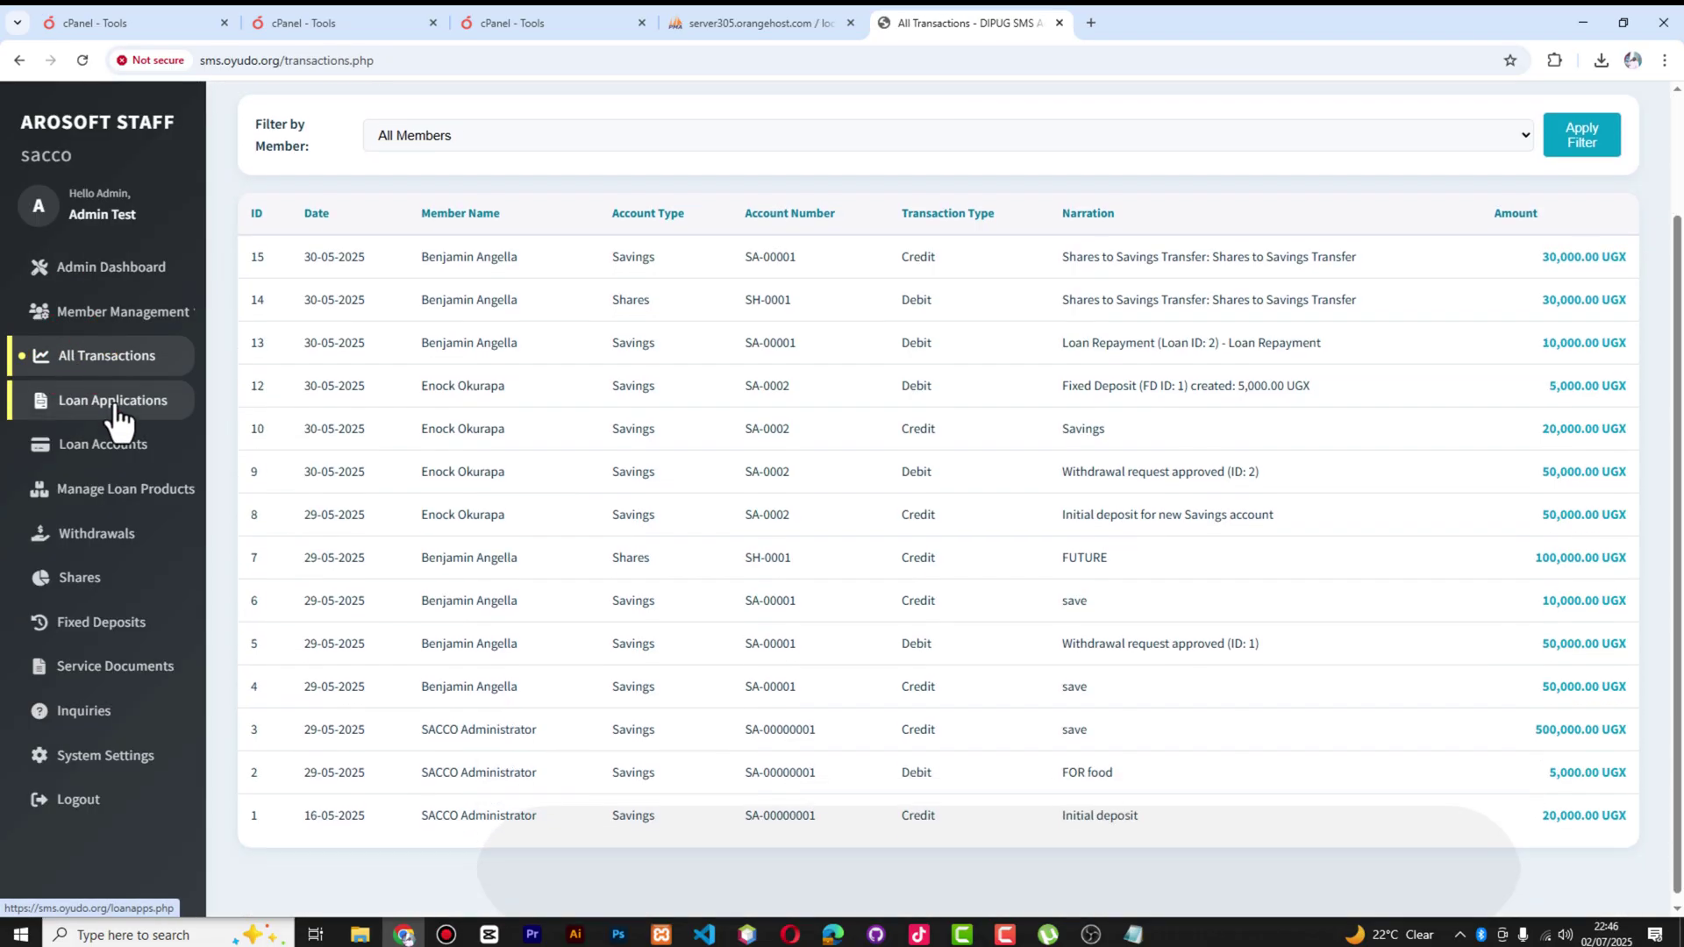
pyautogui.click(103, 533)
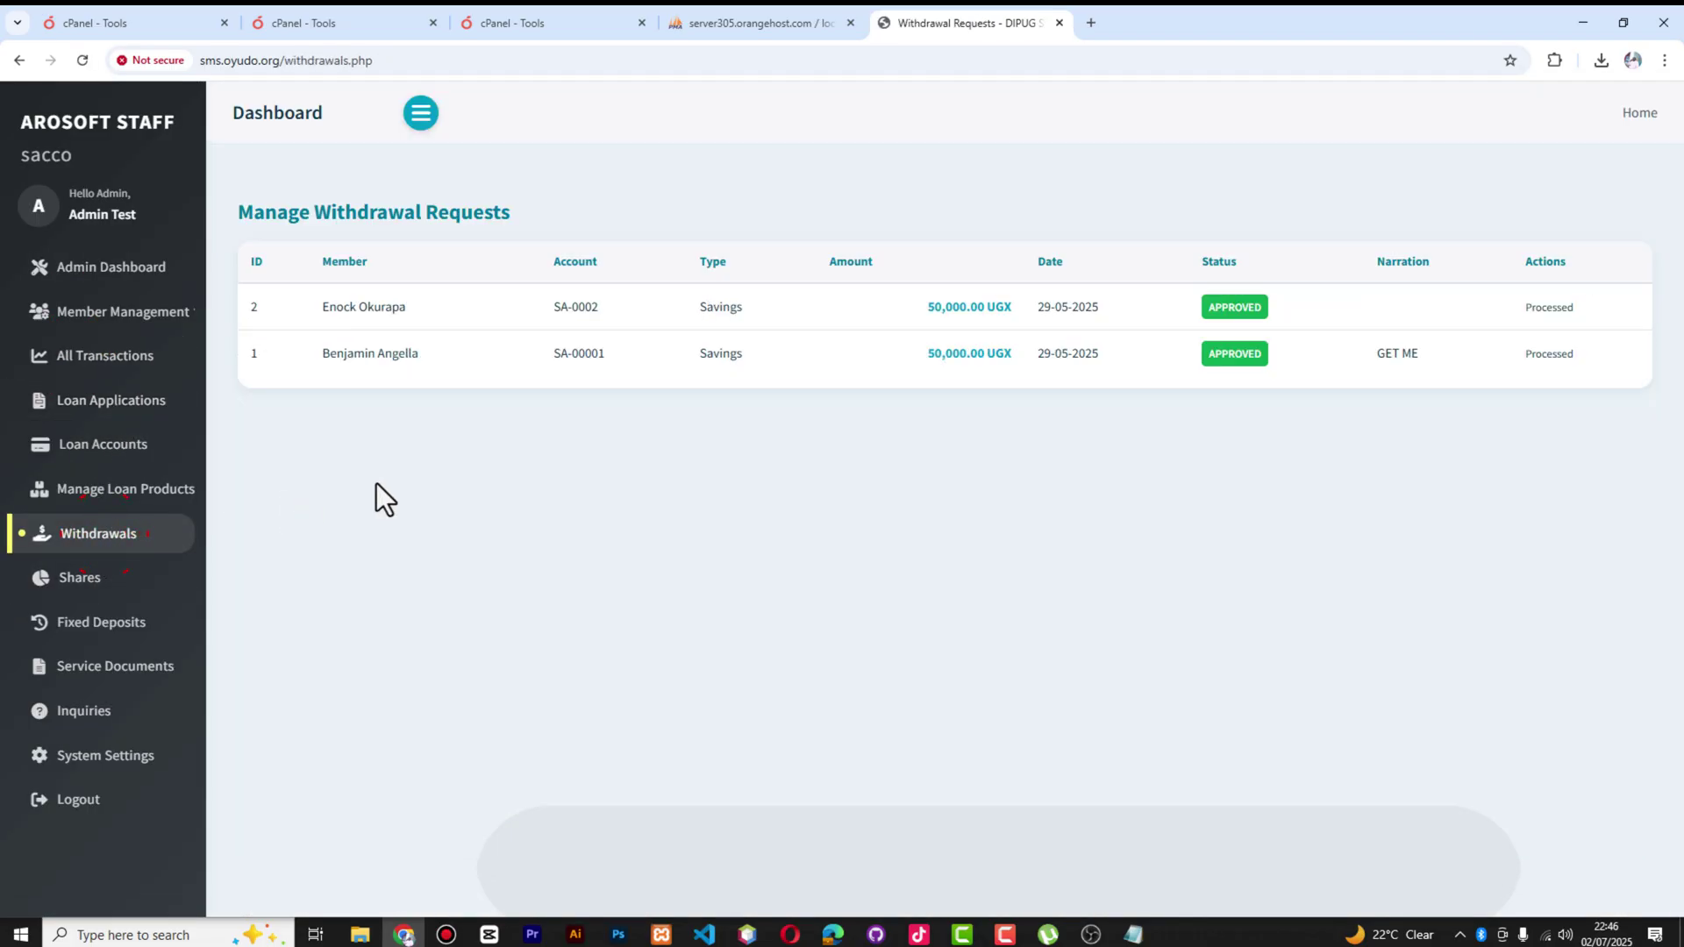
pyautogui.click(118, 277)
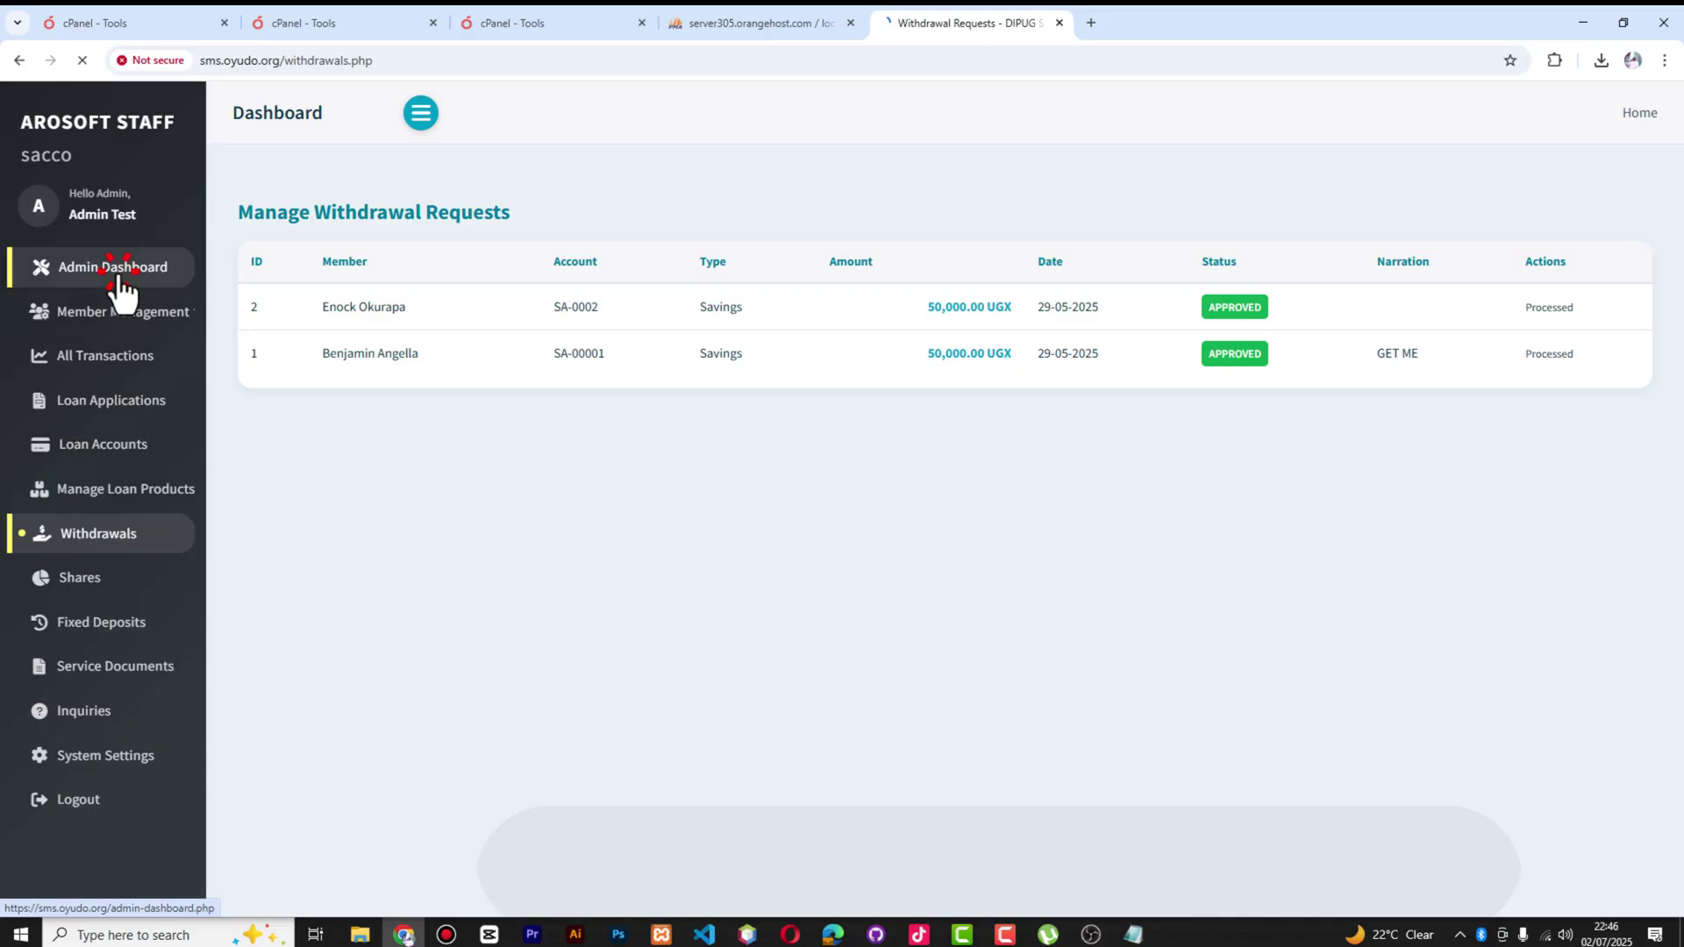